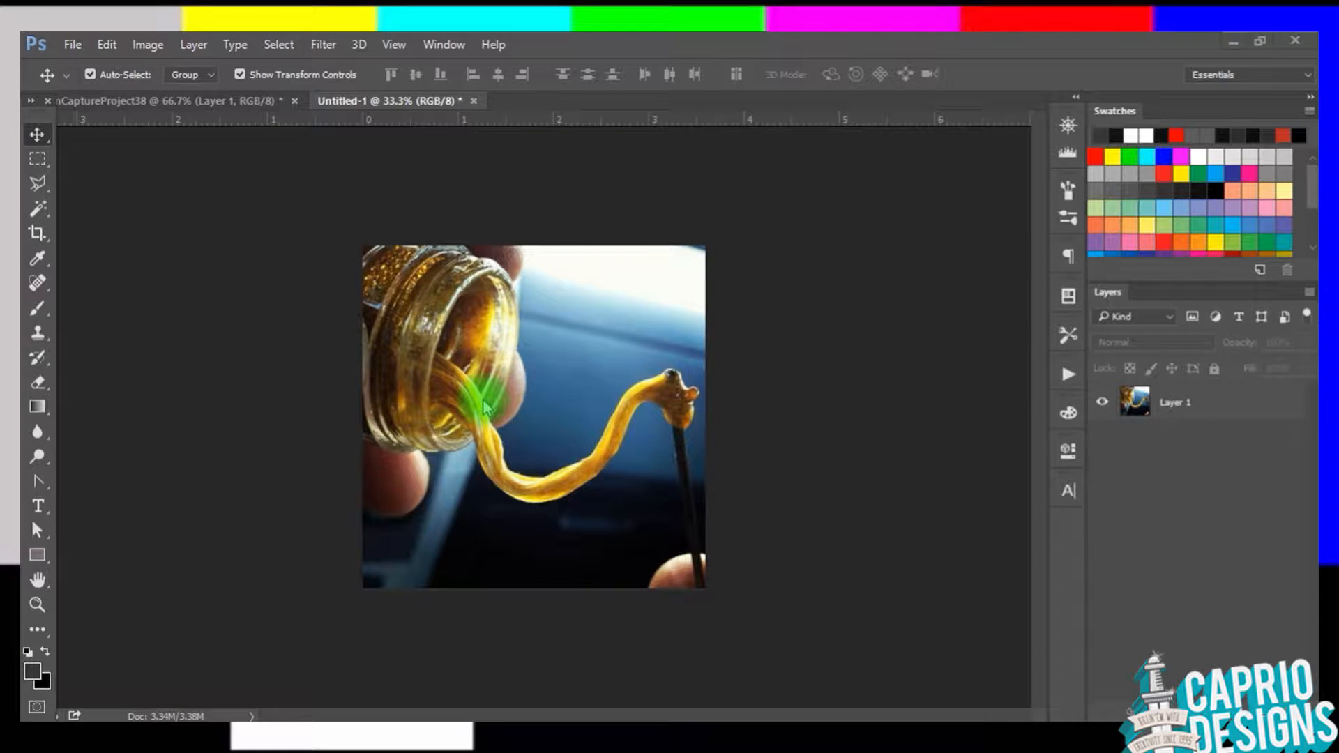
Step: Switch to the browser and save the yellow brick road image to the Desktop as a PNG named yellow
click(1004, 739)
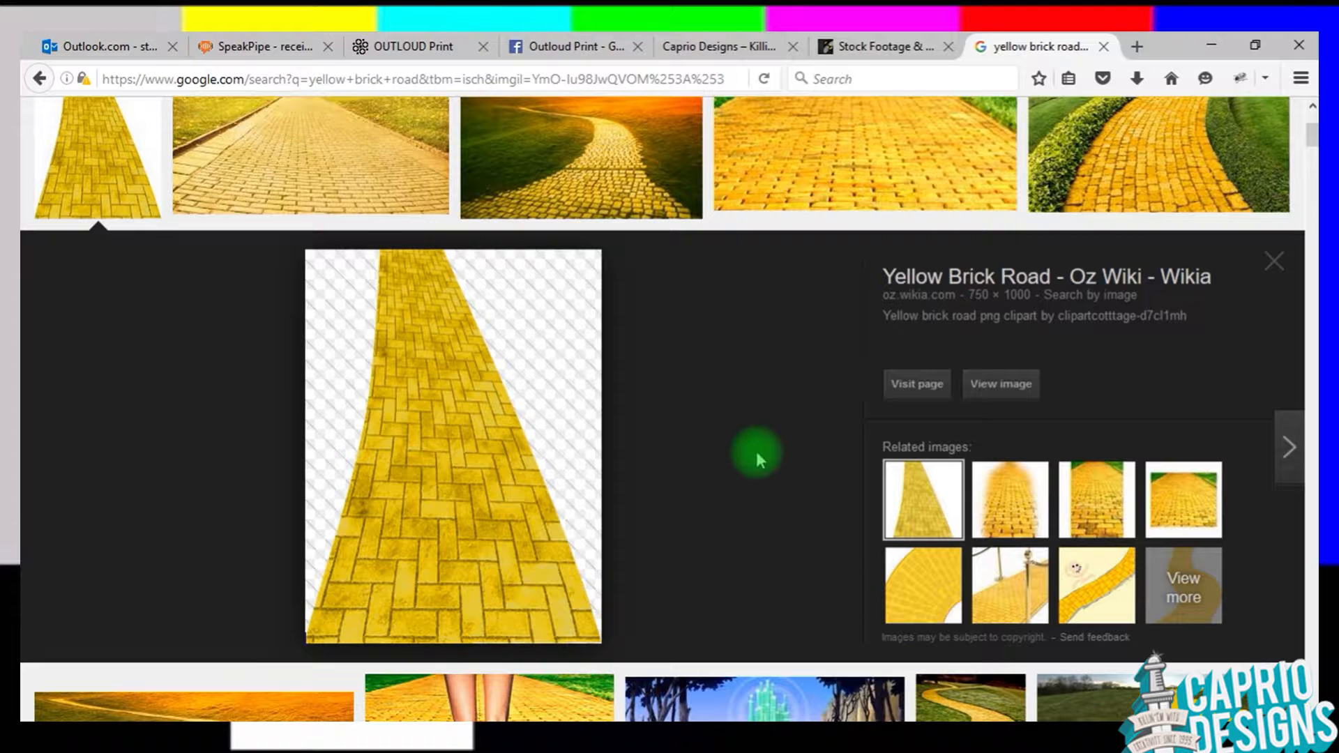
right_click(463, 412)
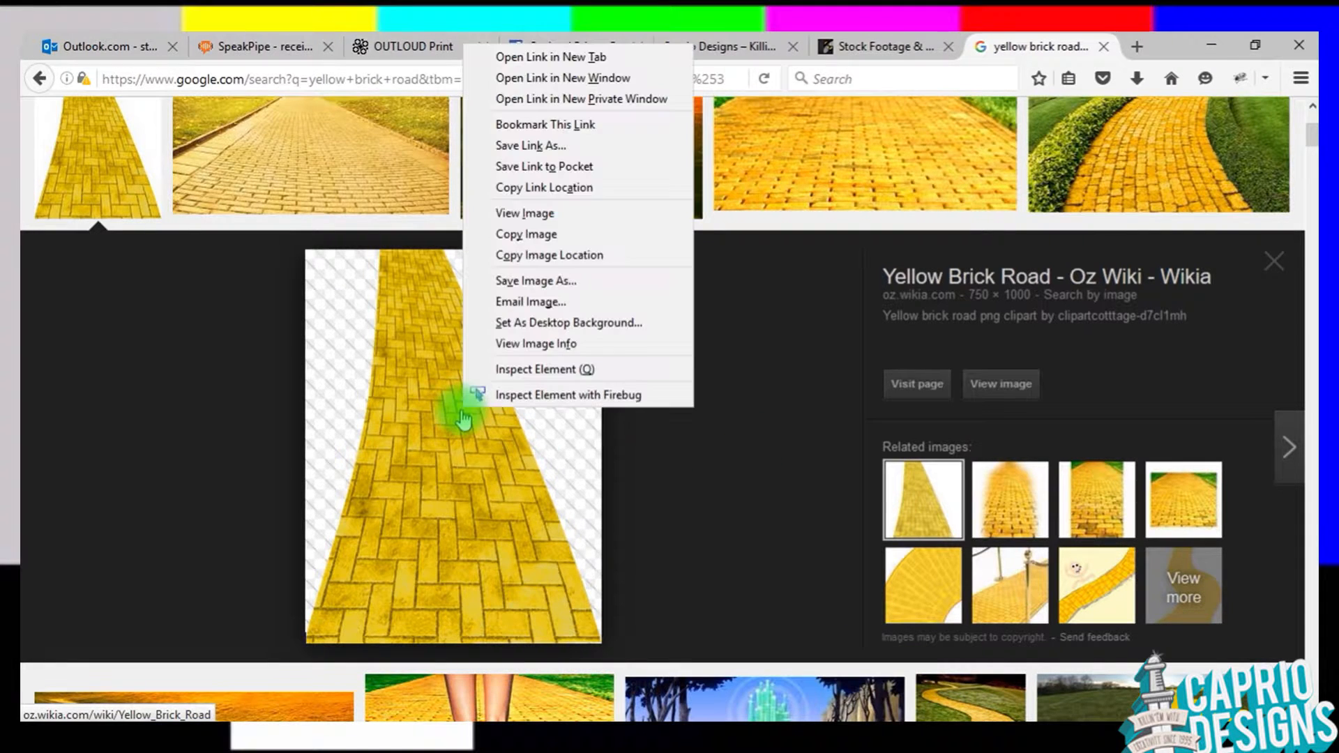
click(516, 233)
right_click(408, 402)
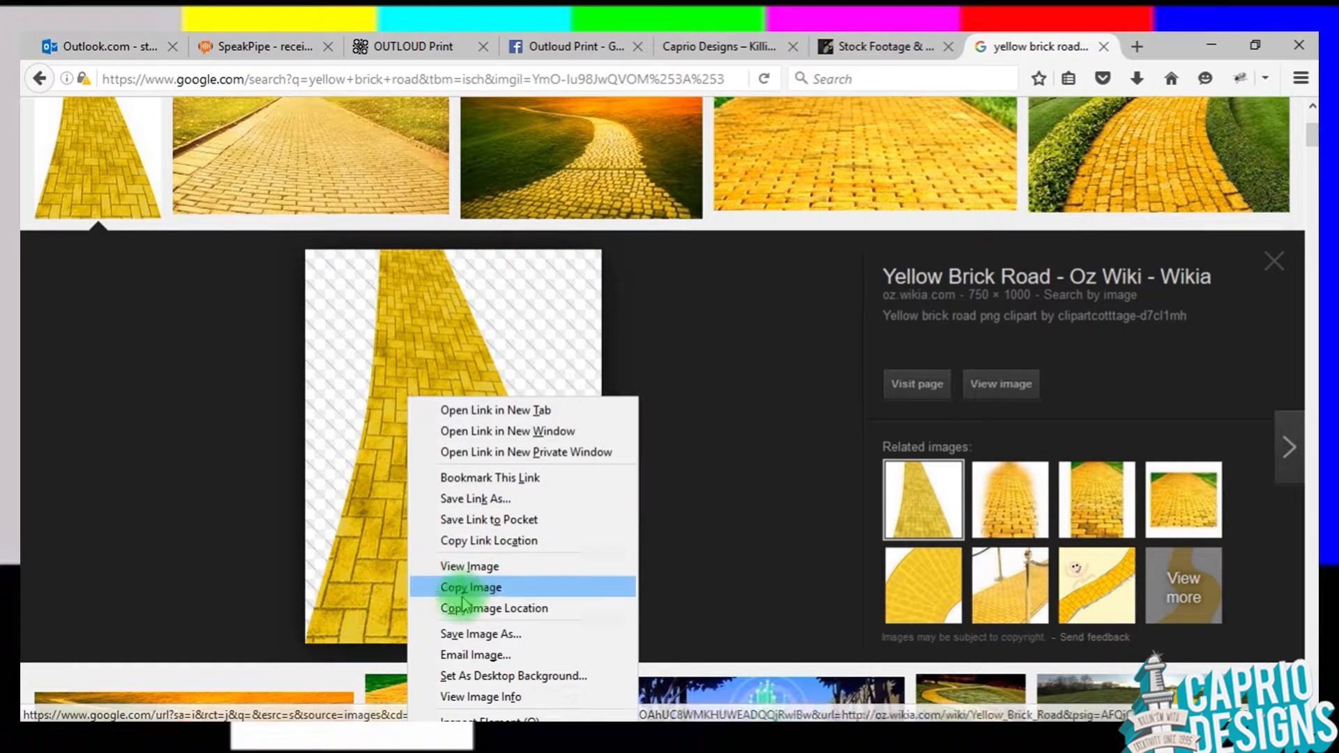
click(467, 636)
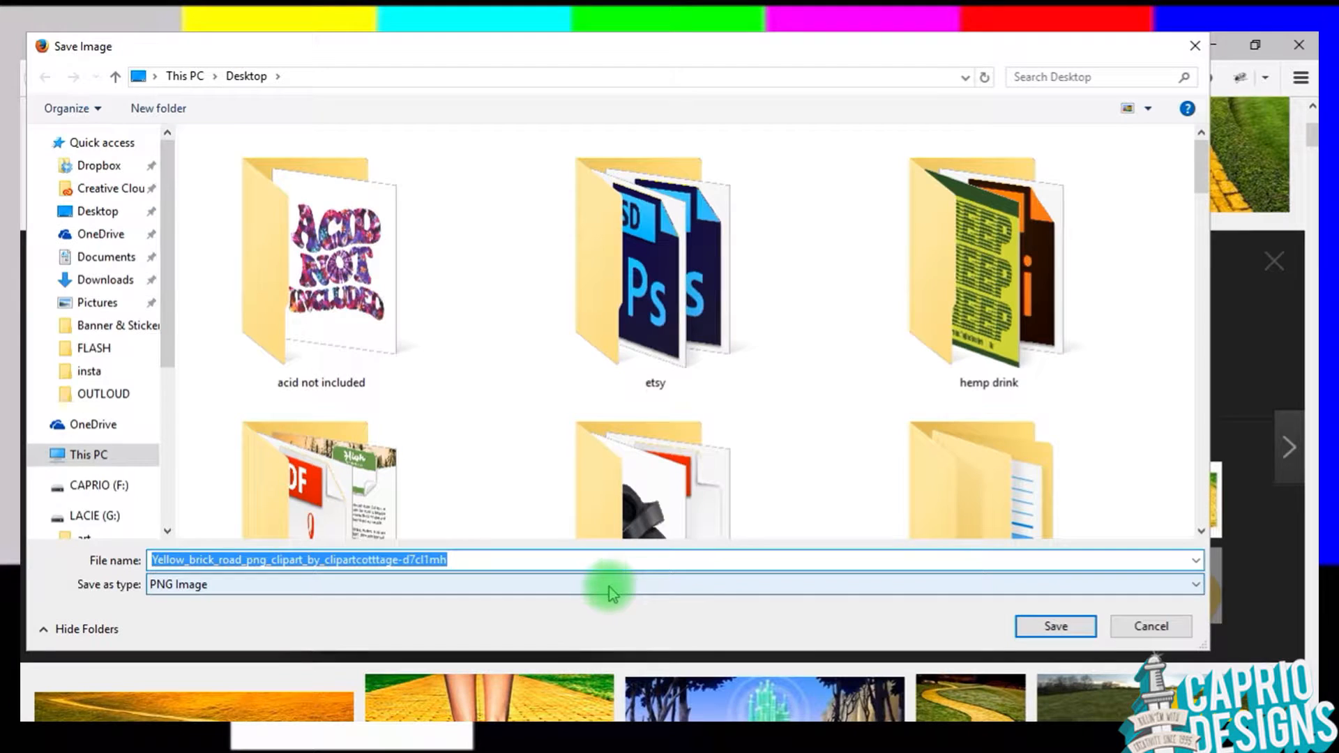
text(yellow)
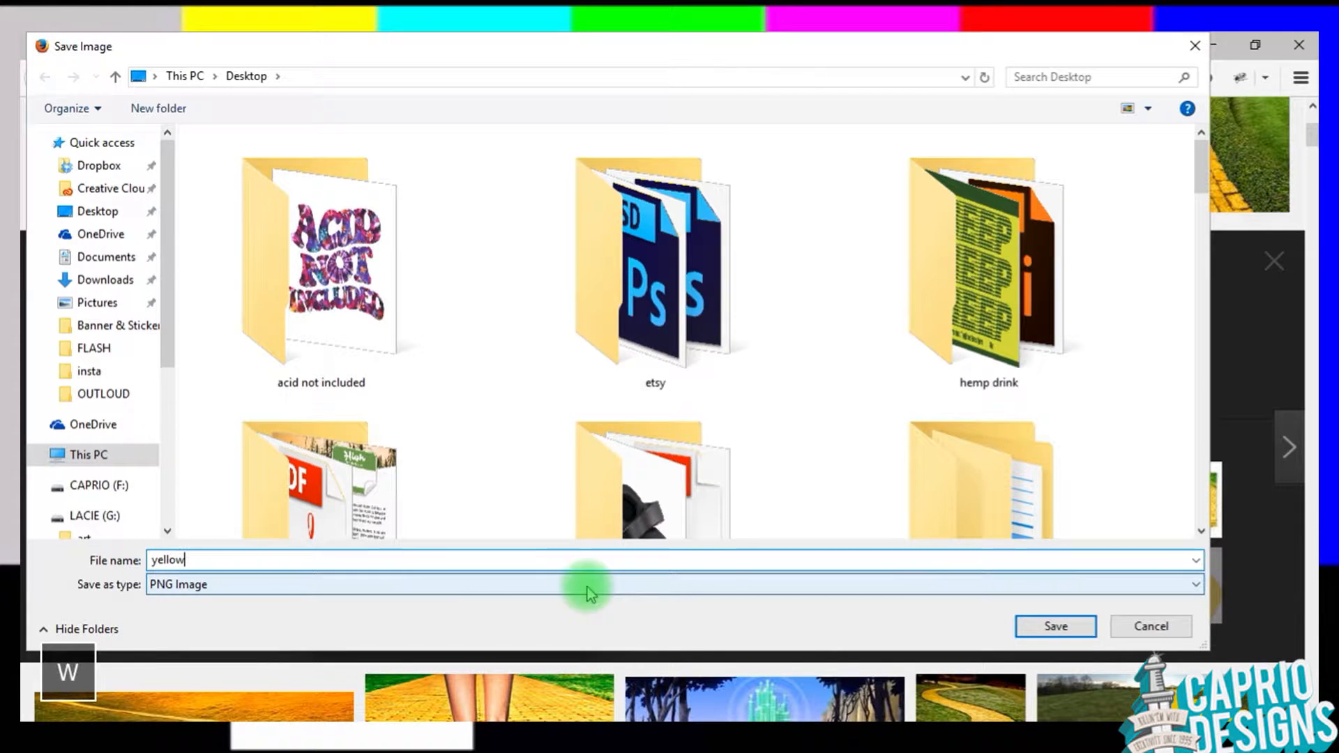
click(1051, 628)
Step: Switch back to Photoshop and open yellow.png from the Desktop
click(591, 733)
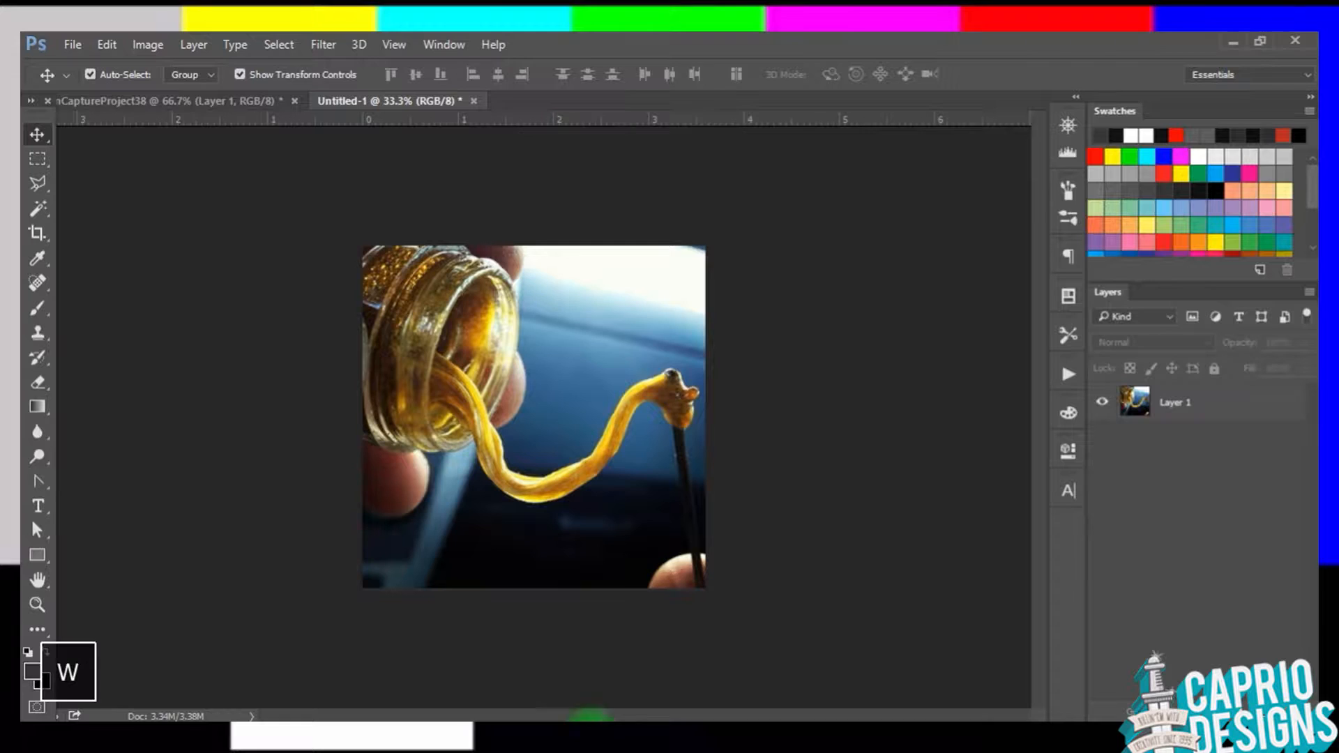
click(85, 42)
click(89, 81)
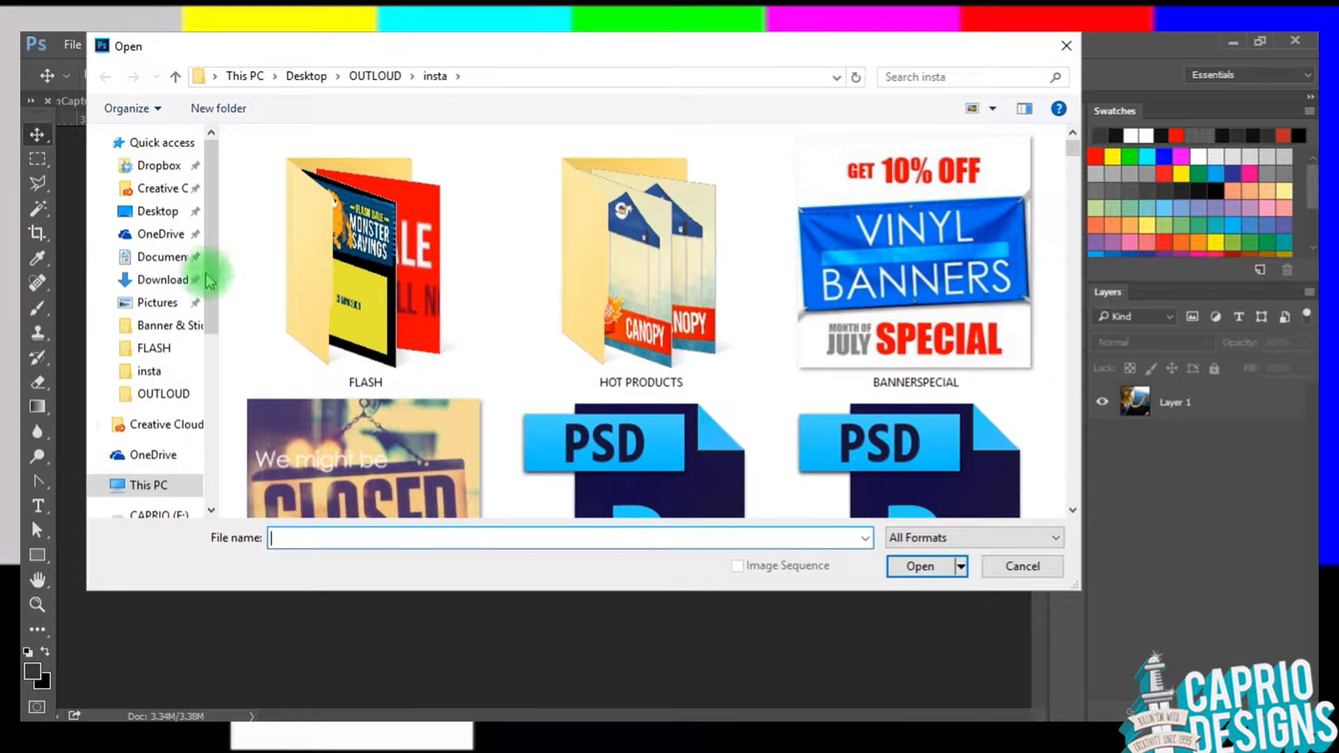
click(161, 211)
click(346, 537)
text(yellow)
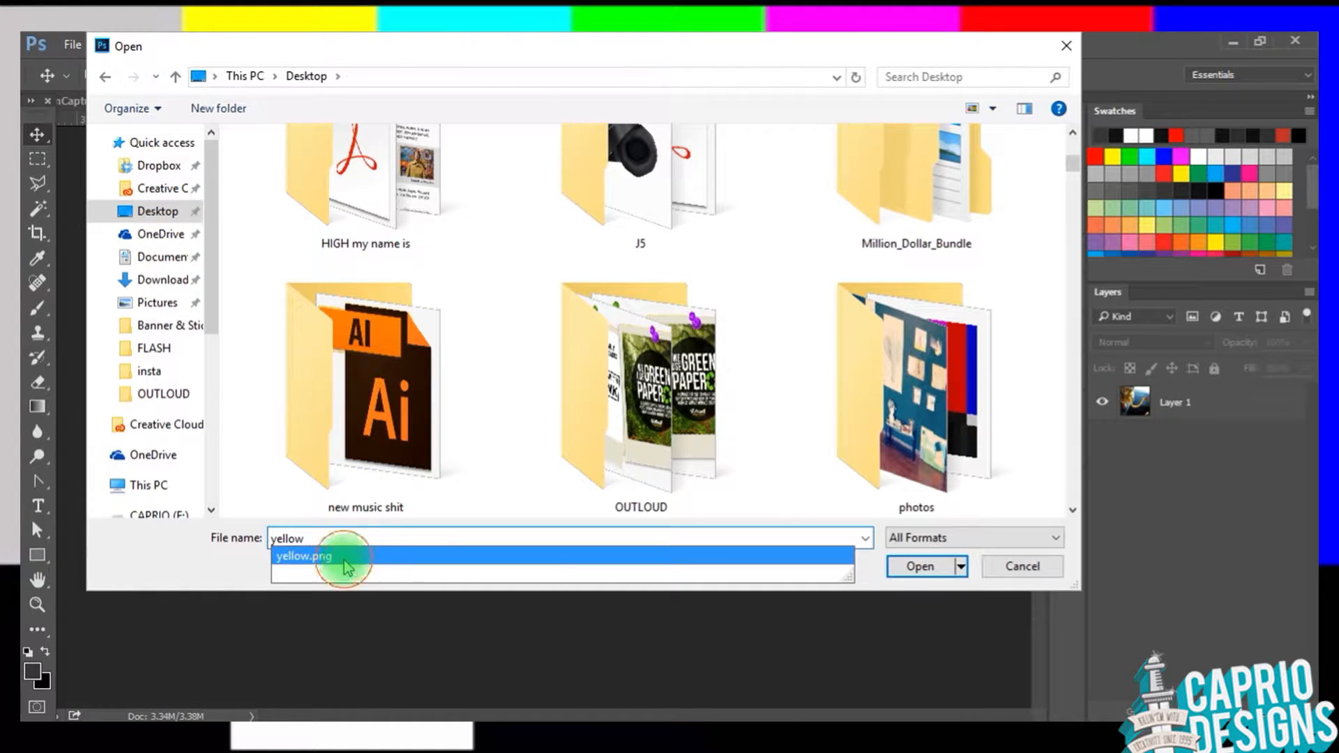
click(344, 556)
click(899, 568)
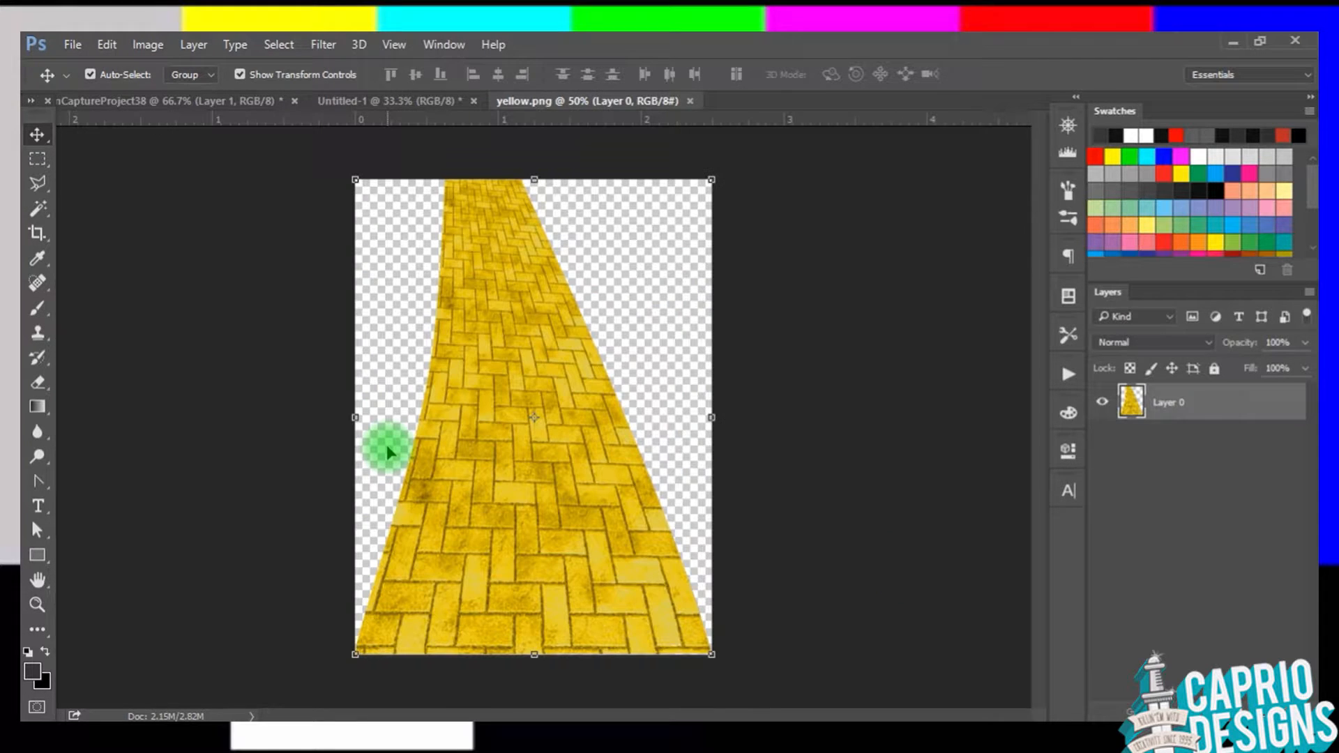
Step: Bring the brick road into the Untitled-1 jar photo and rotate it about -25.3° so it runs out of the jar
drag(502, 328, 477, 487)
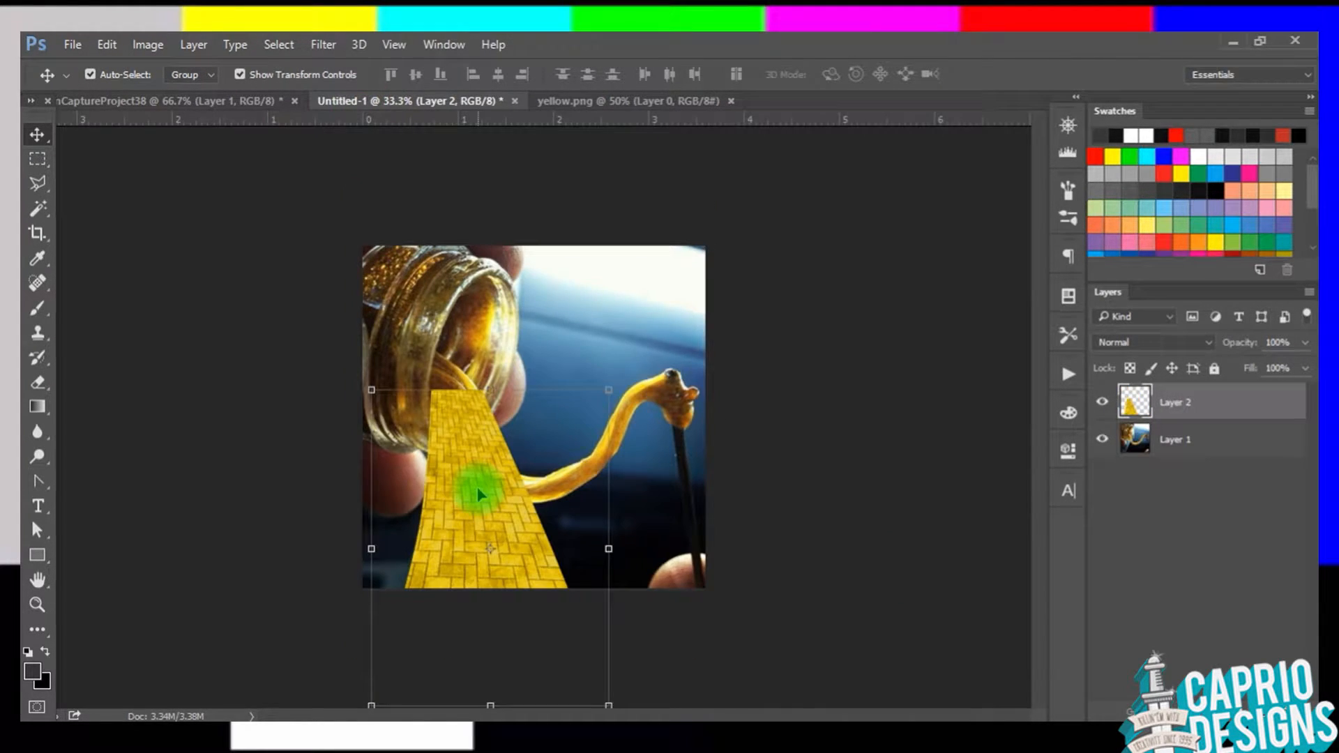
key(ctrl+t)
drag(613, 373, 519, 359)
drag(427, 474, 451, 386)
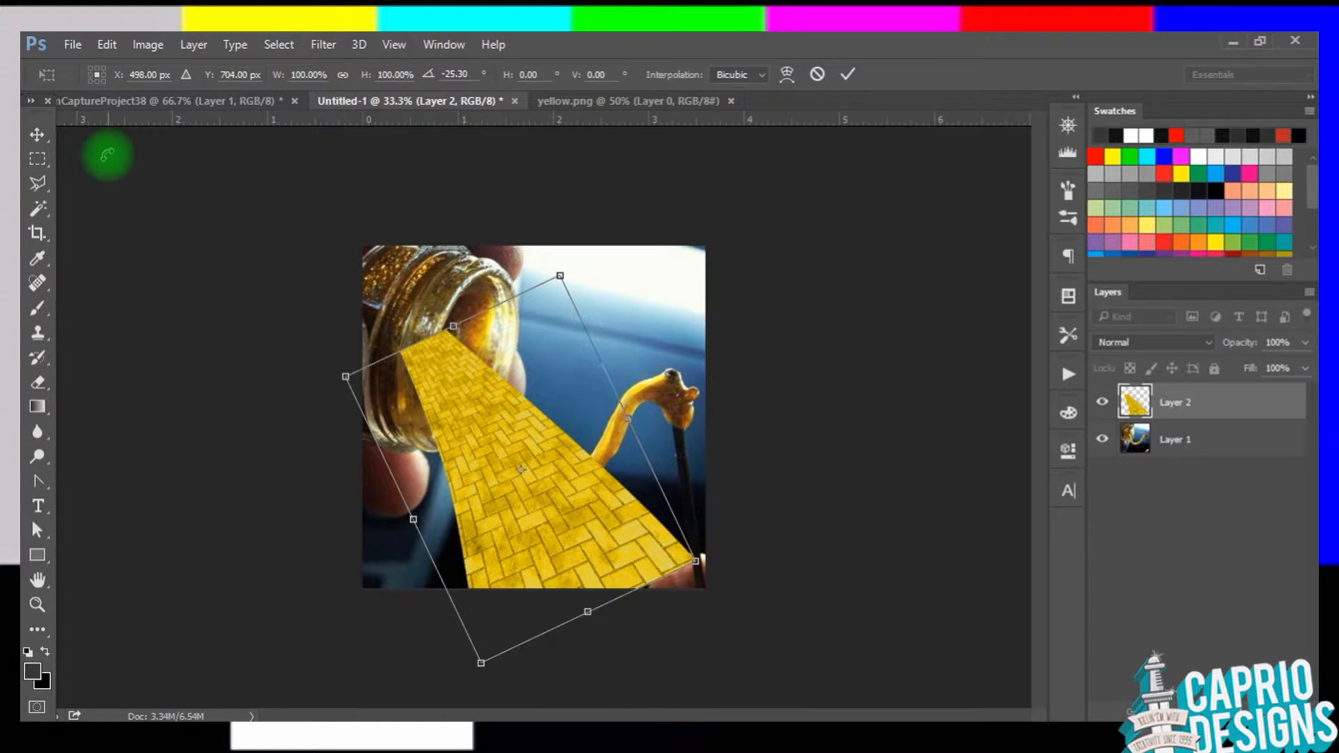
click(39, 136)
click(613, 313)
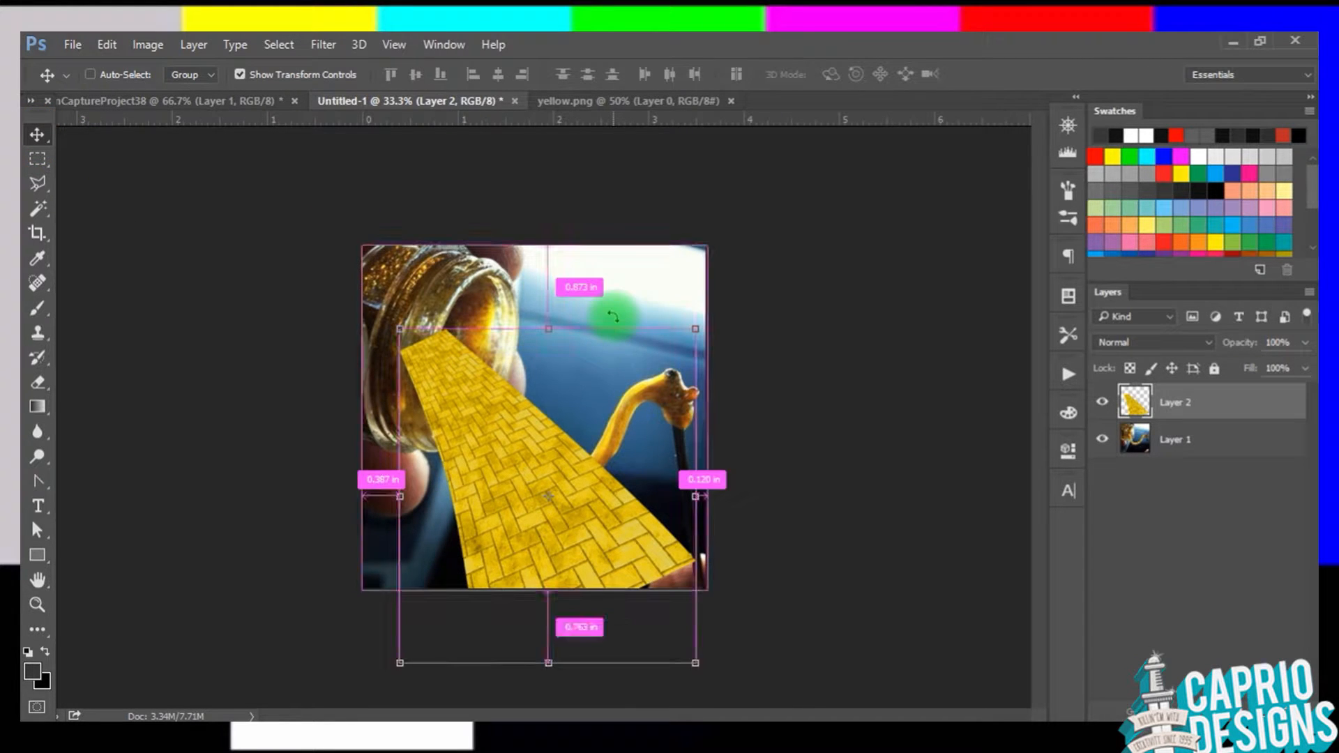
Step: Set the brick road layer's opacity to 50% and distort its upper-right corner inward and down to narrow the road
key(ctrl+equal)
key(5)
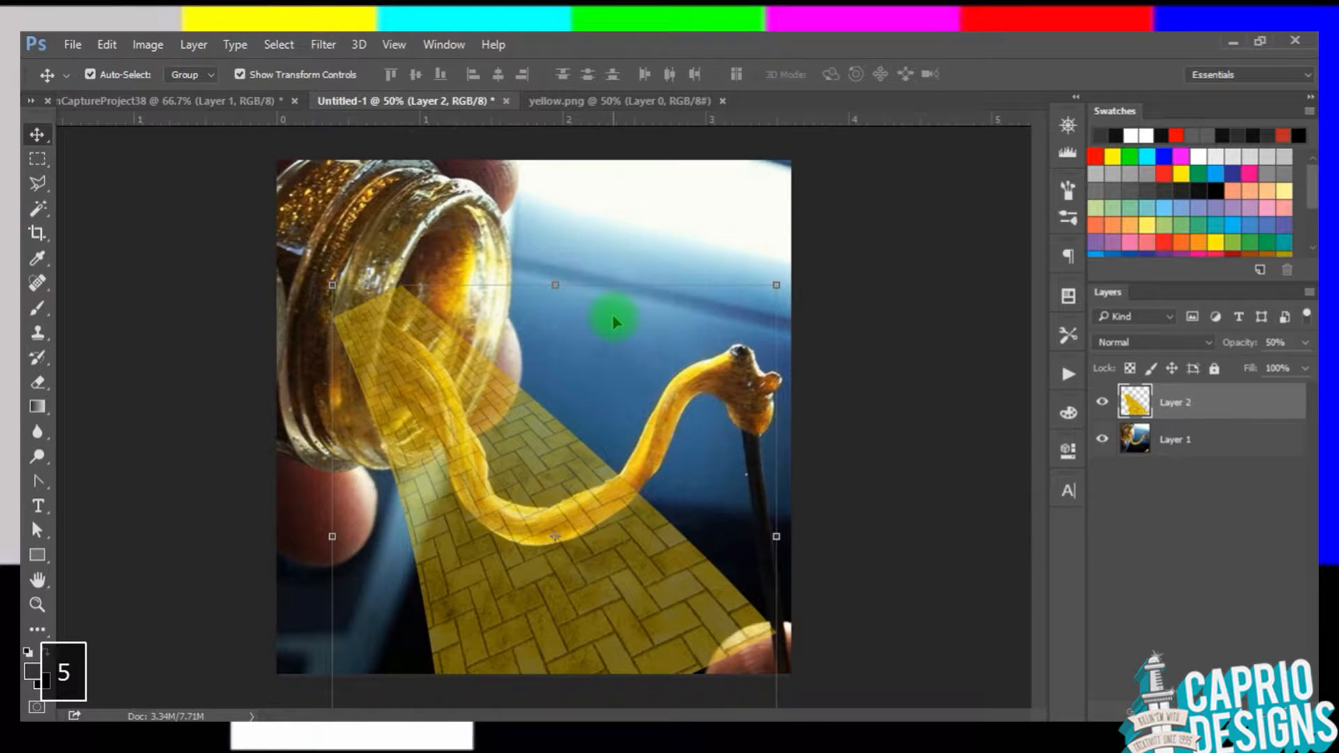
key(ctrl)
drag(778, 293, 689, 435)
click(38, 134)
click(627, 319)
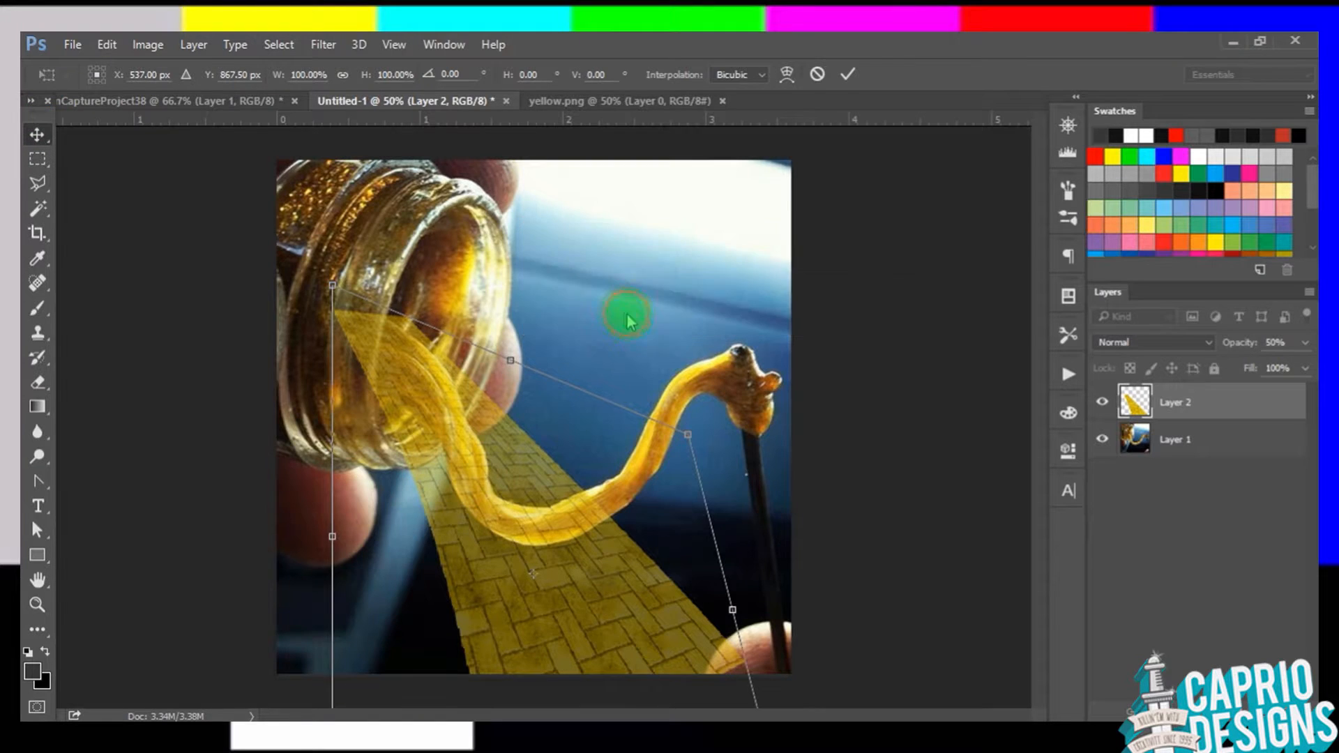
Step: Duplicate the road to the photo's upper right, and warp and reposition the original to follow the strand's bend at the jar
key(ctrl+equal)
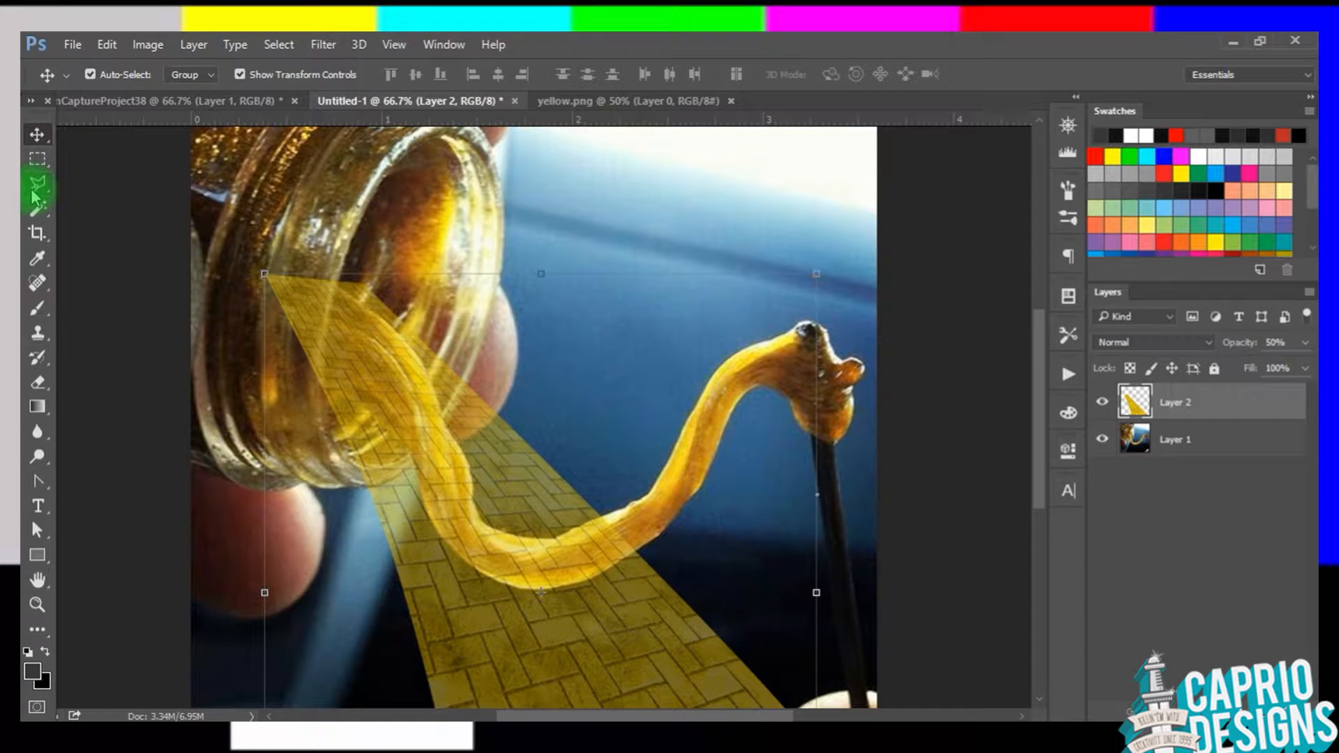
drag(353, 328, 781, 194)
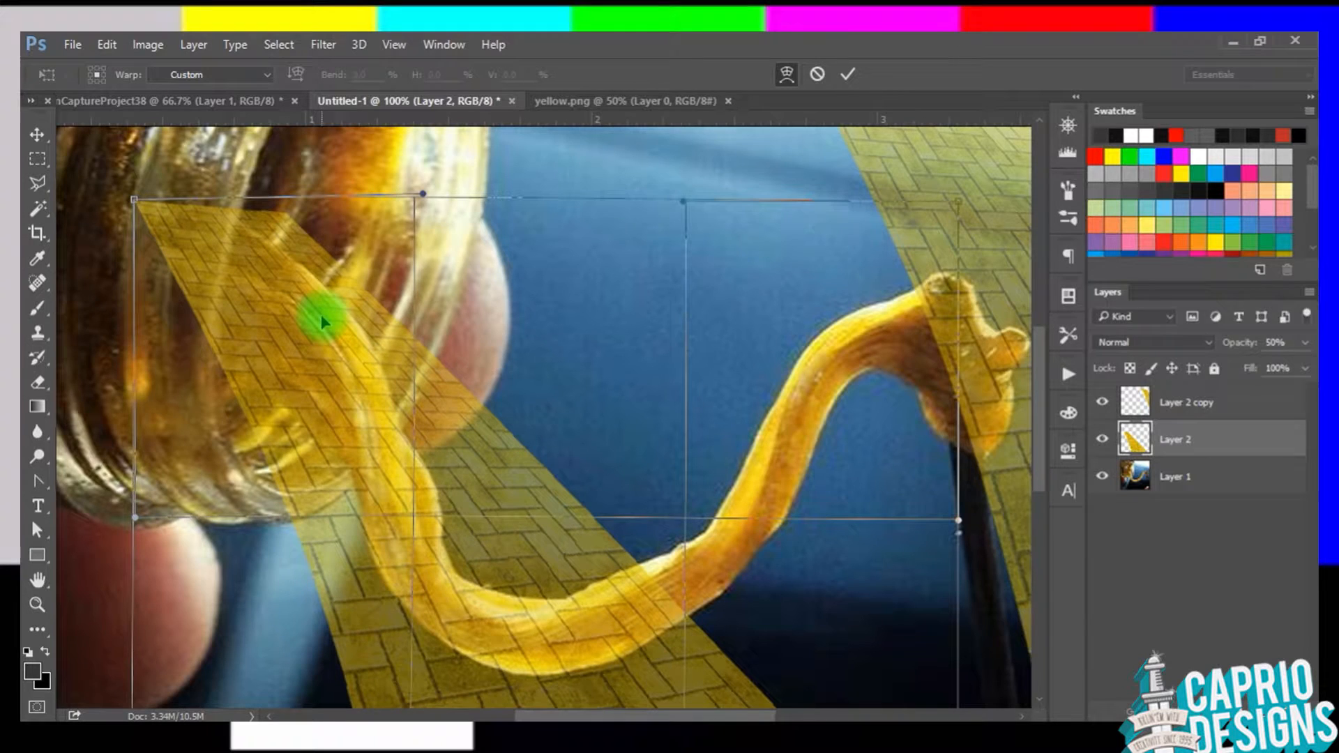
drag(422, 196, 466, 155)
drag(229, 524, 288, 447)
drag(411, 488, 215, 463)
drag(447, 316, 526, 299)
click(37, 134)
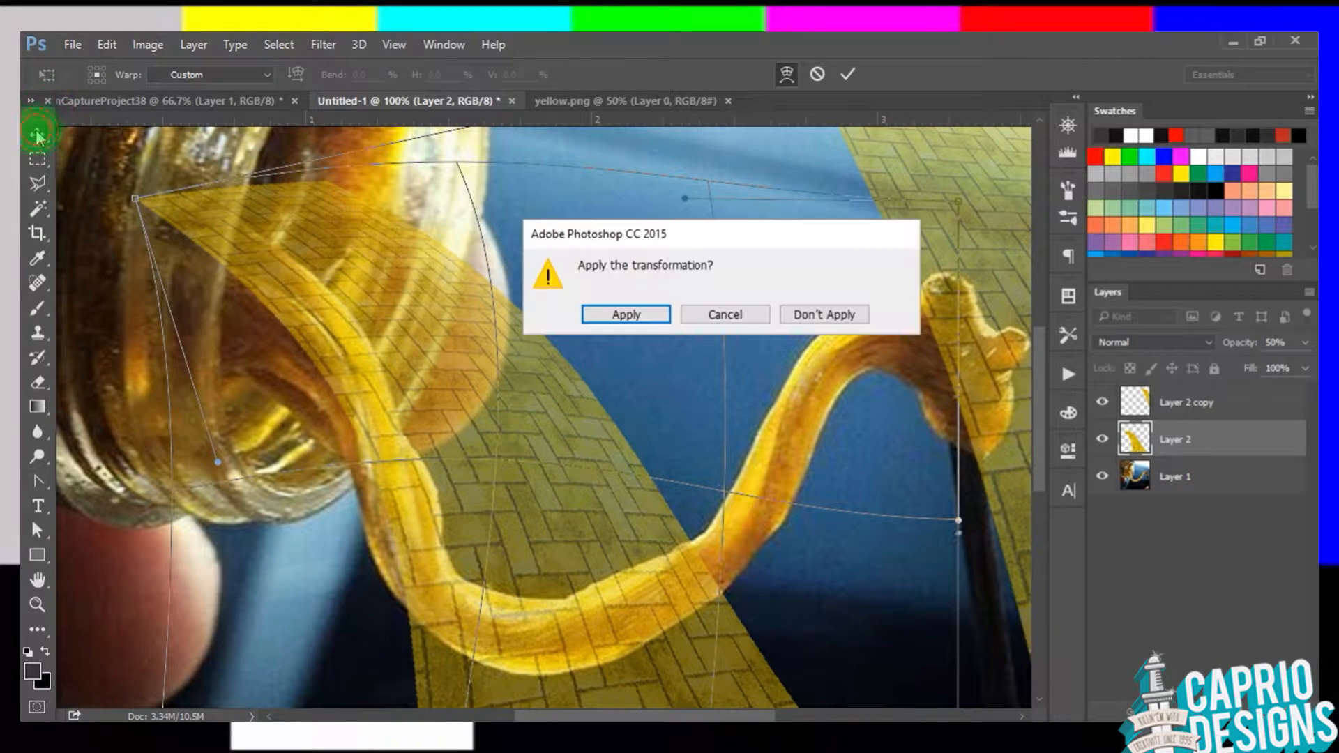
click(596, 312)
drag(408, 350, 362, 380)
click(35, 187)
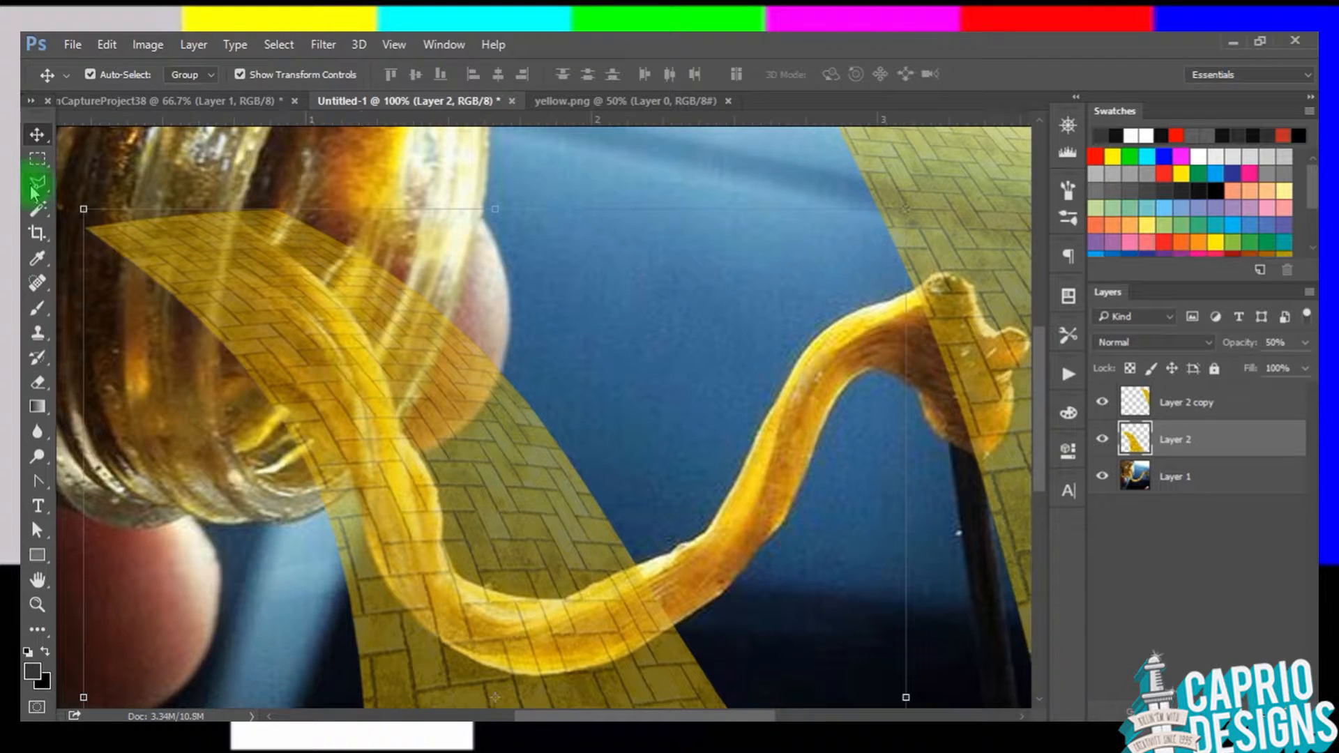
click(216, 218)
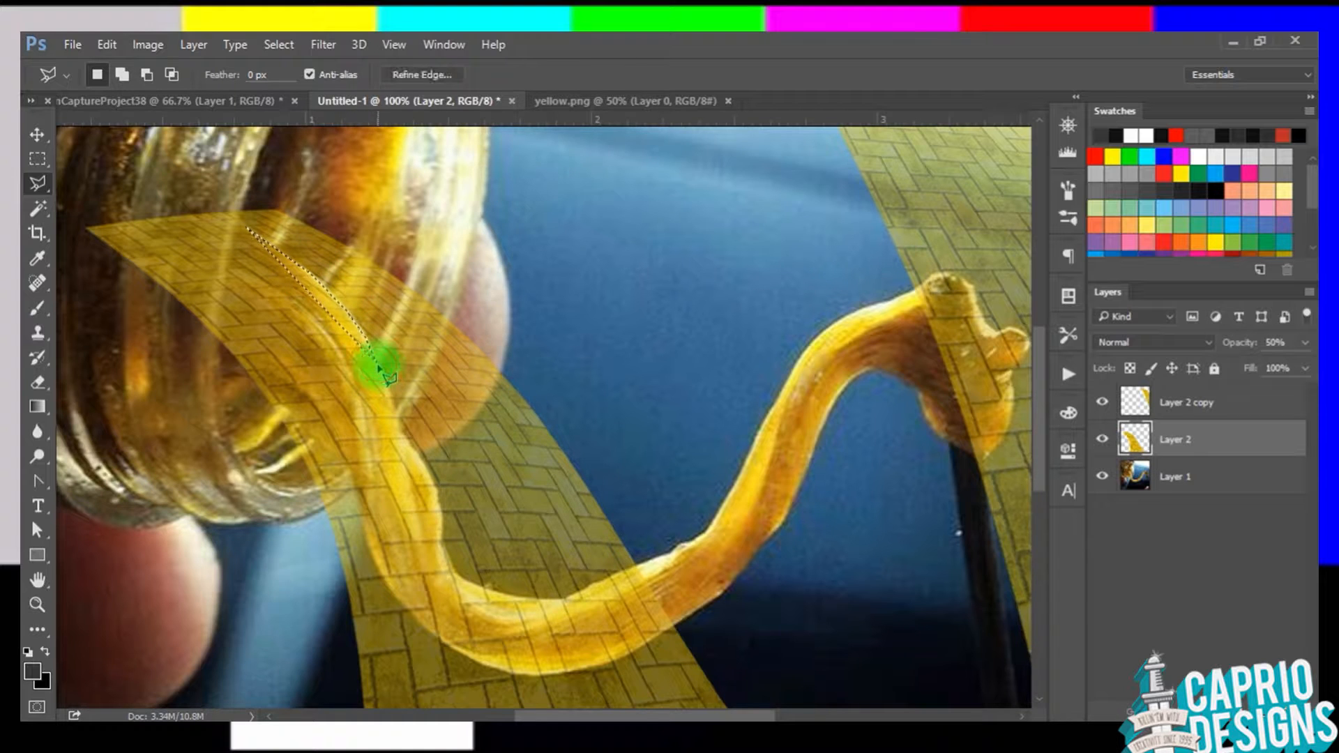
click(311, 283)
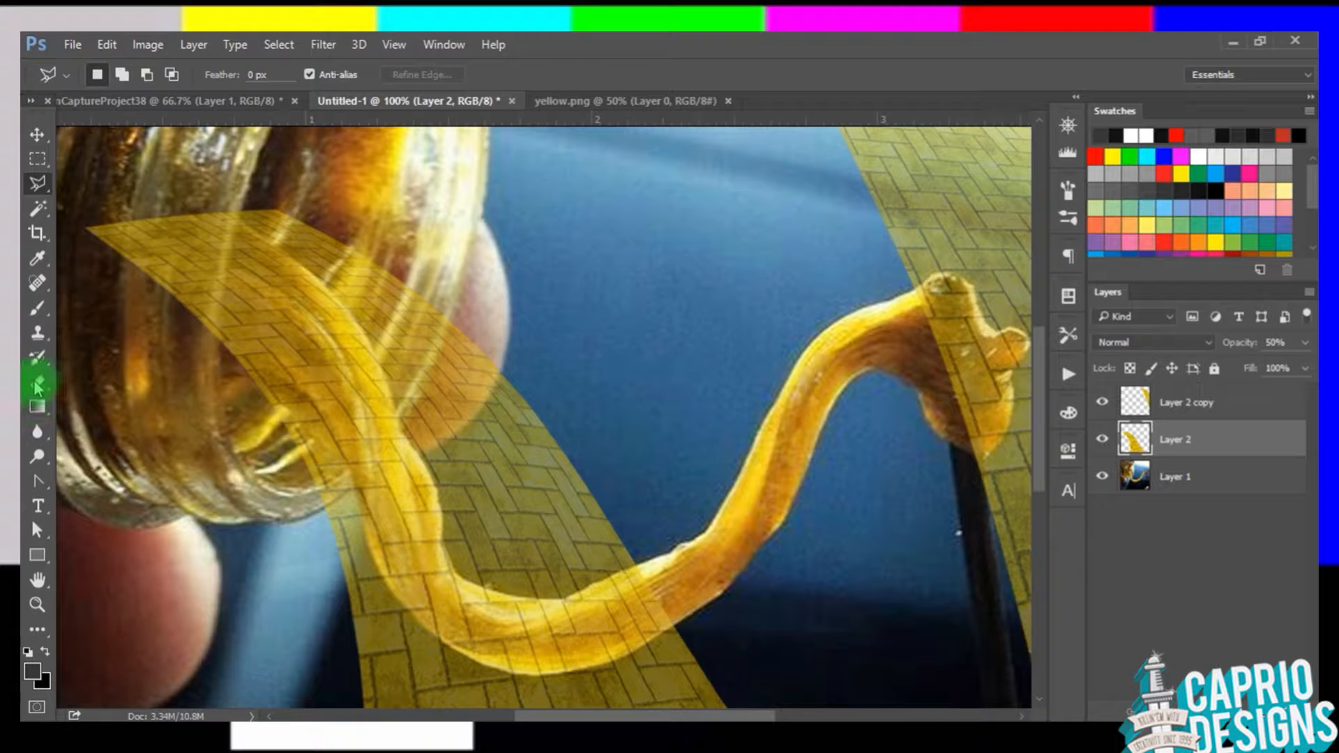
Step: Erase the brick road above the golden strand, from inside the jar to the bottom of the curve, with a soft 50 px eraser
click(117, 75)
drag(225, 143, 180, 145)
click(354, 225)
drag(426, 304, 242, 194)
mouse_move(288, 239)
mouse_down()
mouse_move(332, 266)
mouse_move(406, 397)
mouse_move(366, 294)
mouse_move(434, 312)
mouse_up()
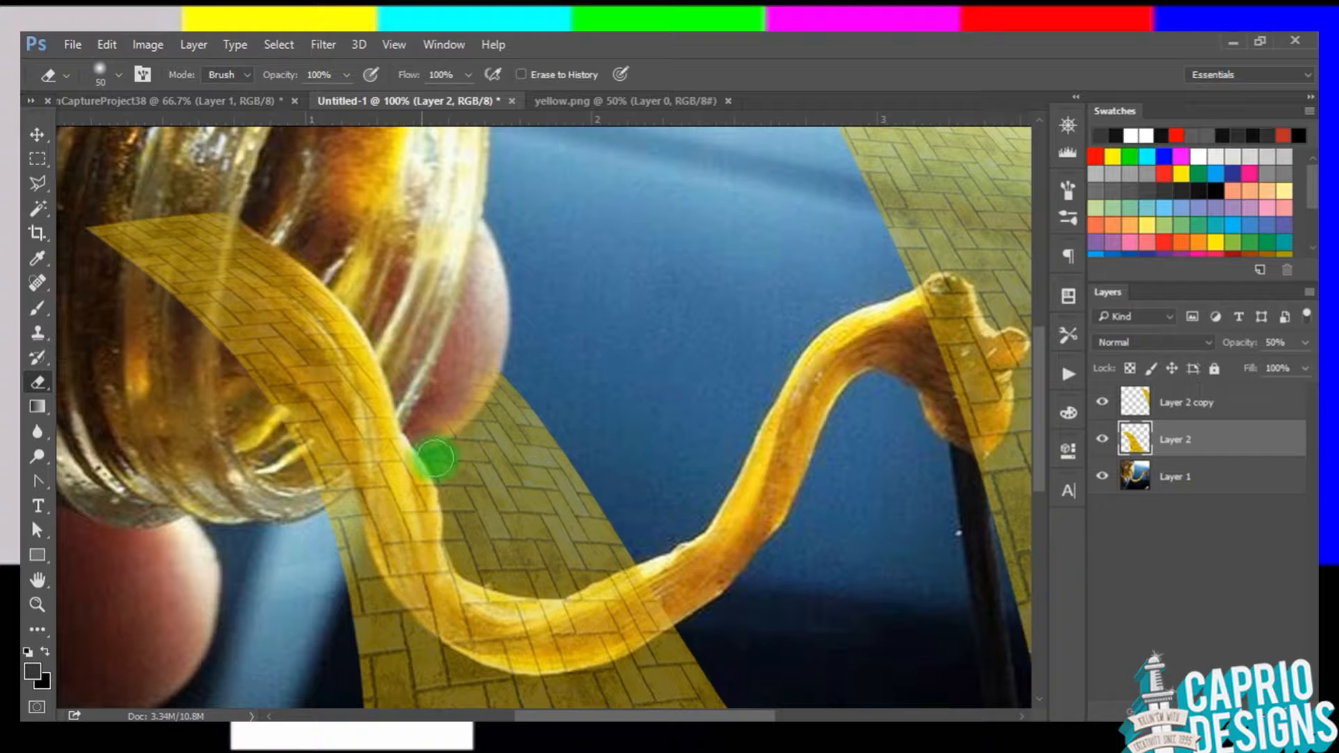
mouse_move(489, 566)
mouse_down()
mouse_move(554, 582)
mouse_move(632, 550)
mouse_move(484, 542)
mouse_move(589, 574)
mouse_move(612, 515)
mouse_move(490, 359)
mouse_move(576, 531)
mouse_move(470, 420)
mouse_move(503, 529)
mouse_move(454, 459)
mouse_move(508, 578)
mouse_move(527, 512)
mouse_move(460, 365)
mouse_move(579, 525)
mouse_move(593, 411)
mouse_move(399, 321)
mouse_up()
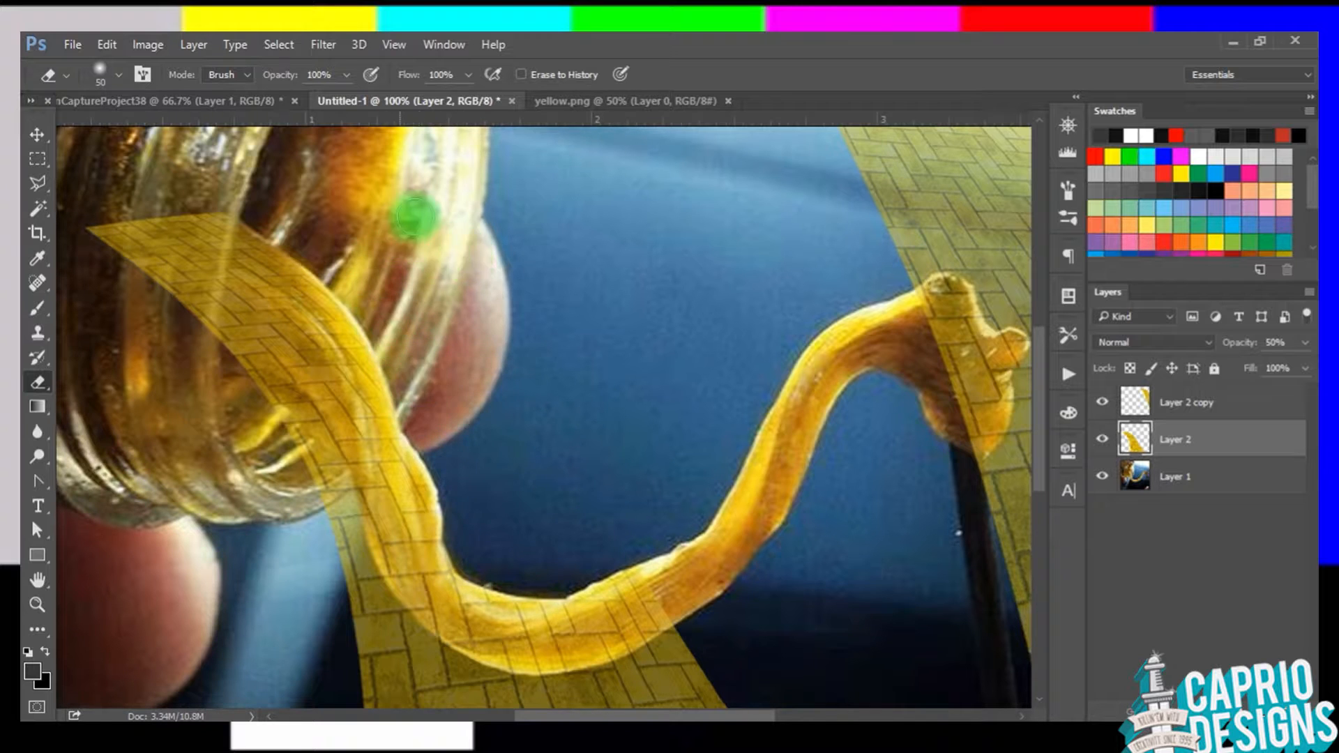
Step: Erase the bricks along the strand's lower edge from the jar rim to the bottom curve, undoing the stroke that cuts into the jar
mouse_move(469, 544)
mouse_down()
mouse_move(500, 640)
mouse_move(566, 678)
mouse_move(482, 601)
mouse_move(638, 588)
mouse_move(486, 582)
mouse_move(498, 619)
mouse_move(389, 620)
mouse_move(336, 473)
mouse_up()
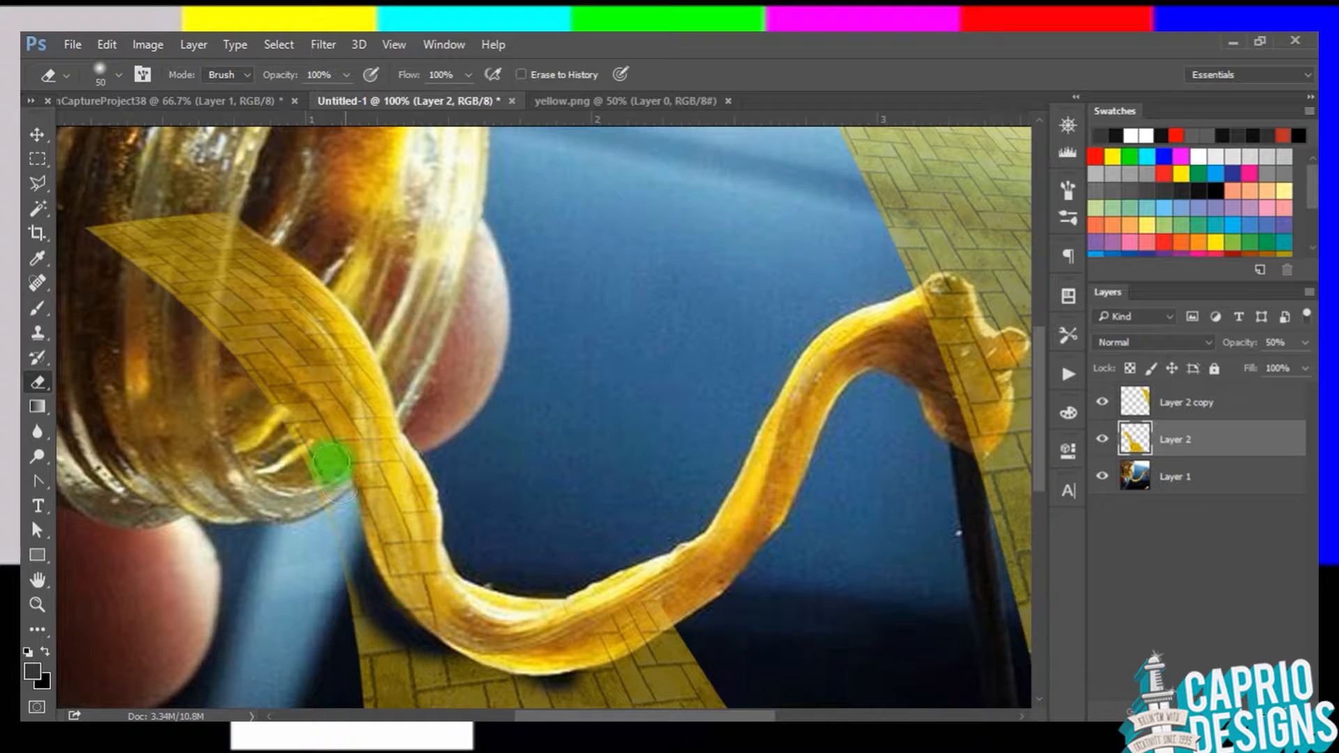
mouse_move(321, 415)
mouse_down()
mouse_move(216, 357)
mouse_move(341, 459)
mouse_move(400, 693)
mouse_move(291, 373)
mouse_move(314, 468)
mouse_move(264, 367)
mouse_move(306, 455)
mouse_up()
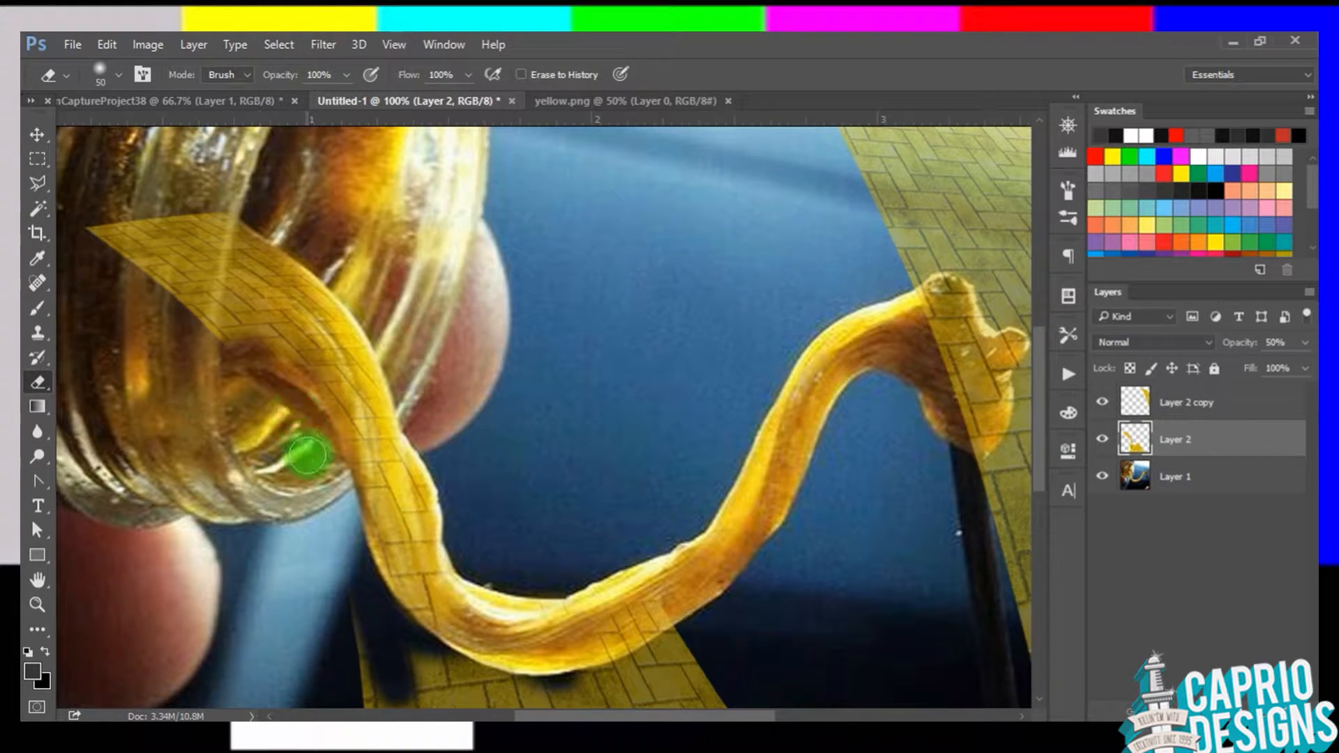
key(ctrl+alt+z)
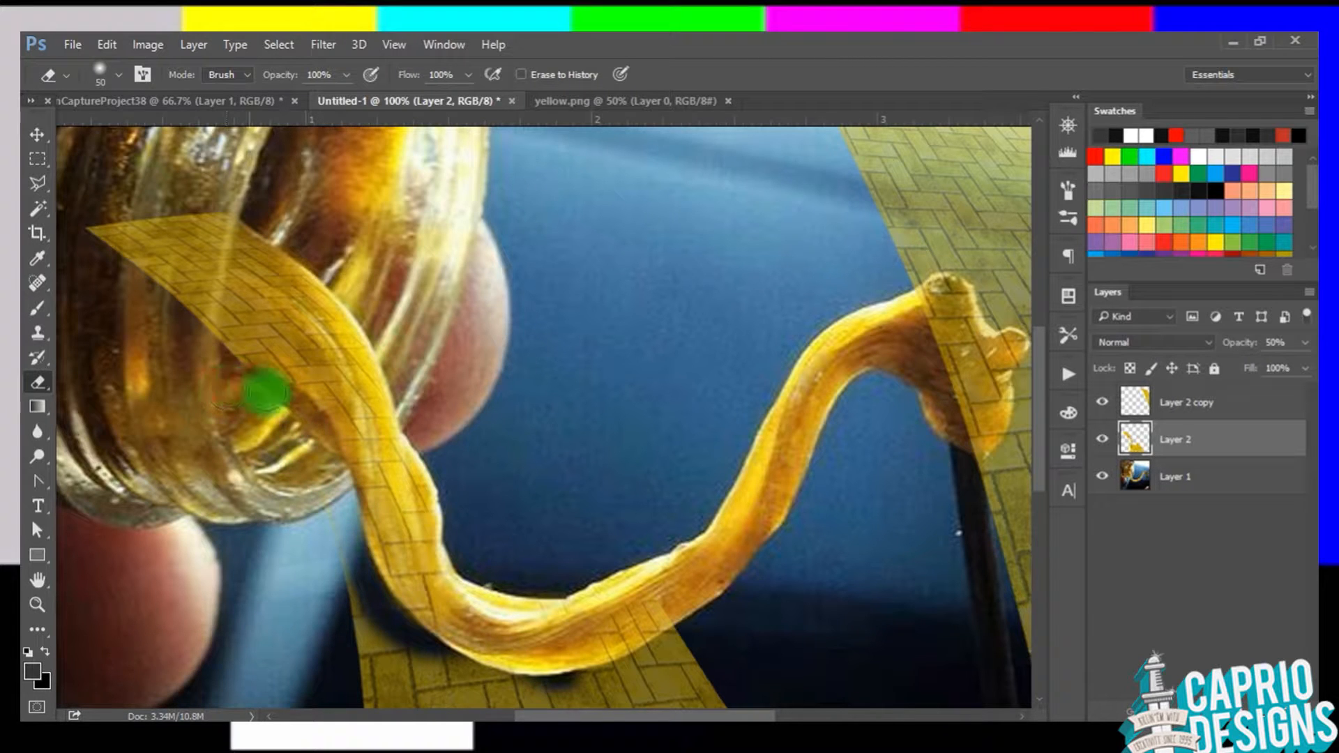
mouse_move(333, 497)
mouse_down()
mouse_move(372, 697)
mouse_move(346, 592)
mouse_move(402, 670)
mouse_move(373, 595)
mouse_move(441, 691)
mouse_up()
key(ctrl+minus)
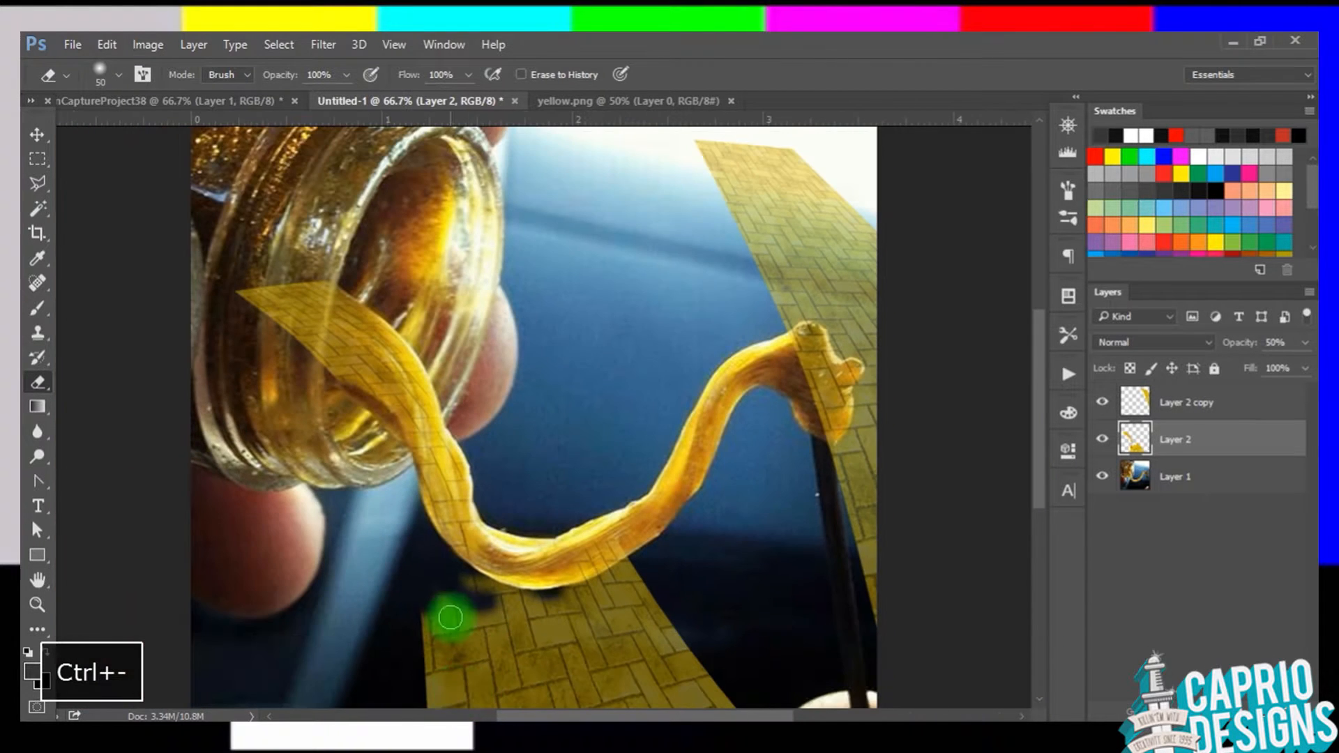
Step: Outline the leftover road below the strand with the Polygonal Lasso, delete it, and clear the selection
click(72, 202)
click(410, 596)
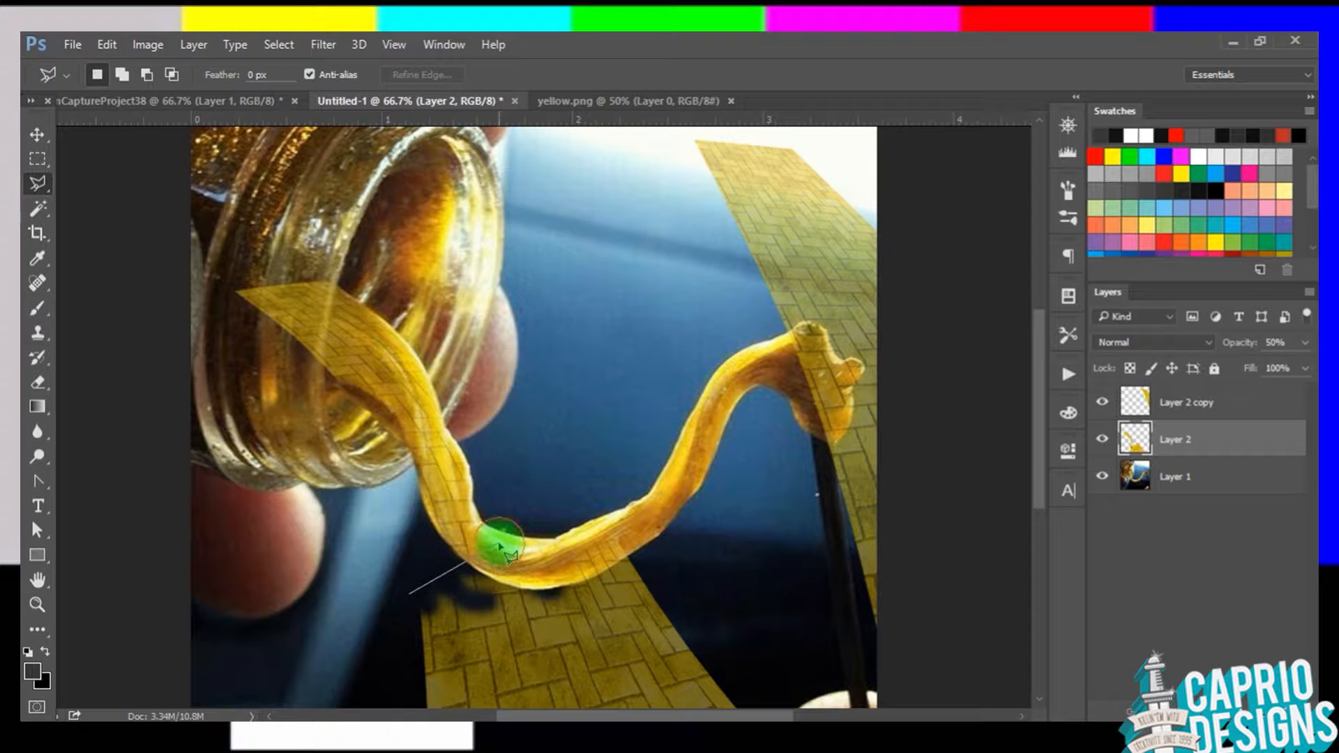
click(695, 486)
scroll(807, 636, down, 5)
click(831, 601)
double_click(302, 589)
key(BackSpace)
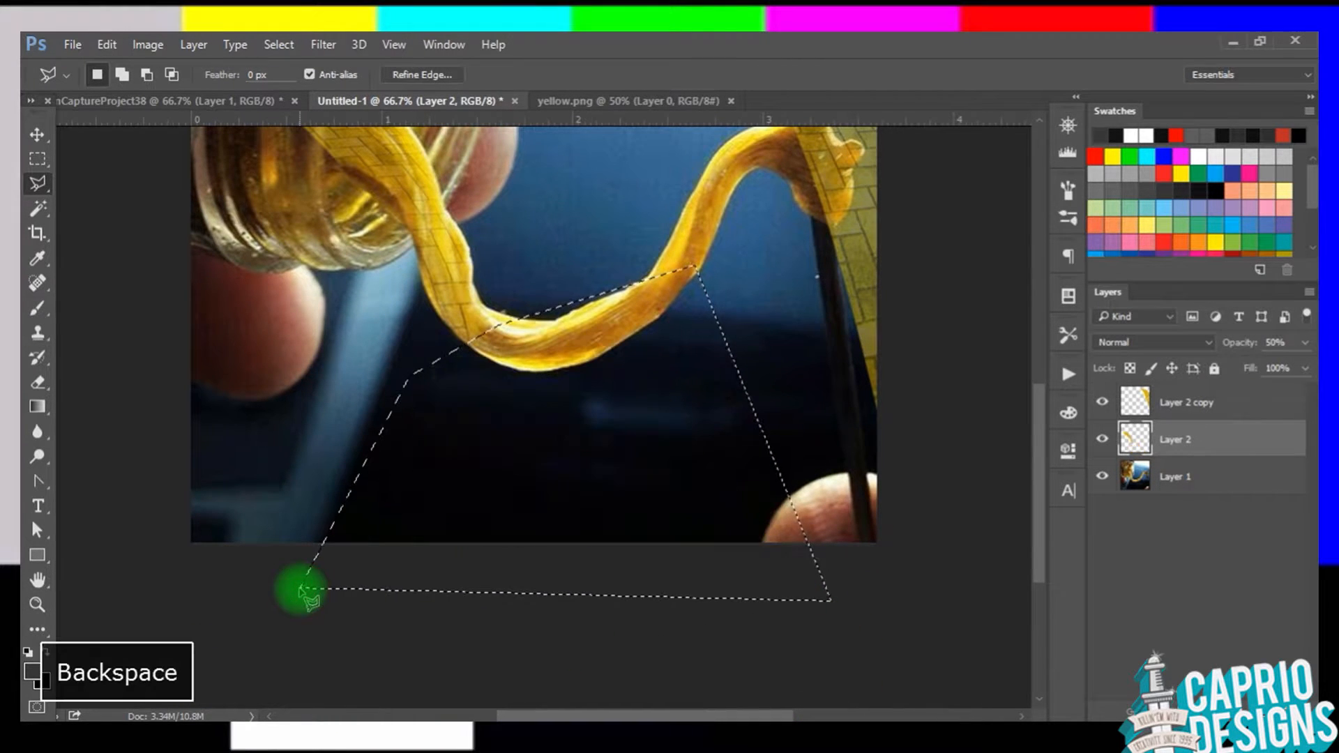
key(ctrl+d)
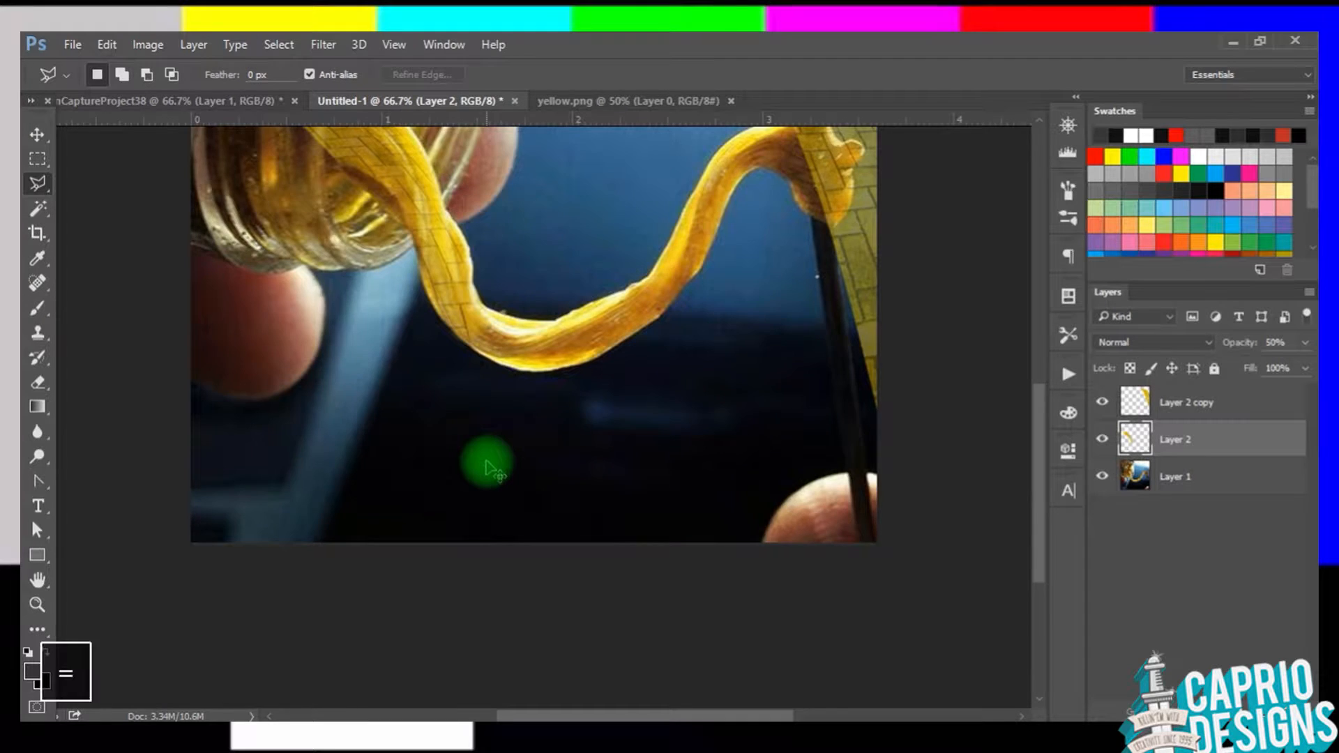
Step: Erase the remaining brick fragments beside the strand's lower bend and the road's end behind the jar glass
key(ctrl+equal)
key(ctrl+equal)
drag(1038, 493, 1038, 422)
click(39, 382)
drag(419, 472, 448, 486)
key(ctrl+minus)
key(ctrl+minus)
key(ctrl+minus)
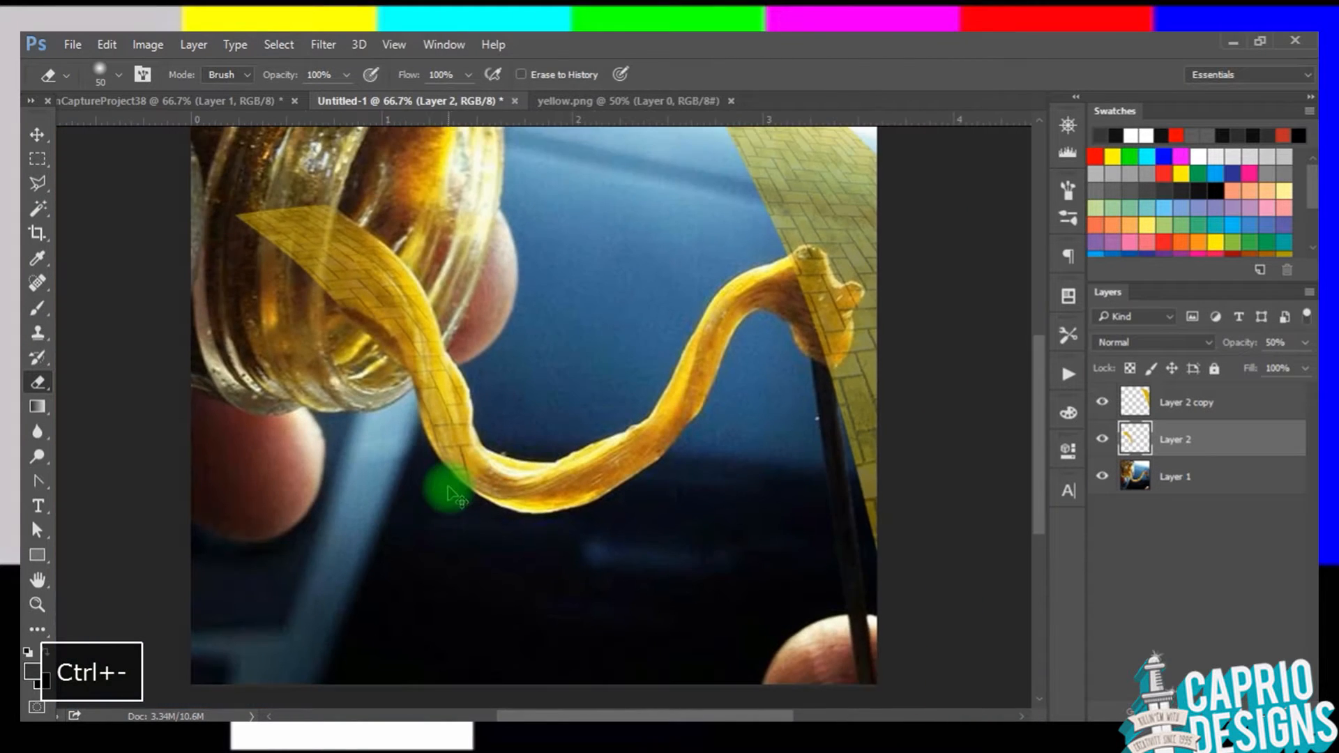
mouse_move(377, 330)
mouse_down()
mouse_move(353, 373)
mouse_move(350, 317)
mouse_move(329, 308)
mouse_move(339, 330)
mouse_up()
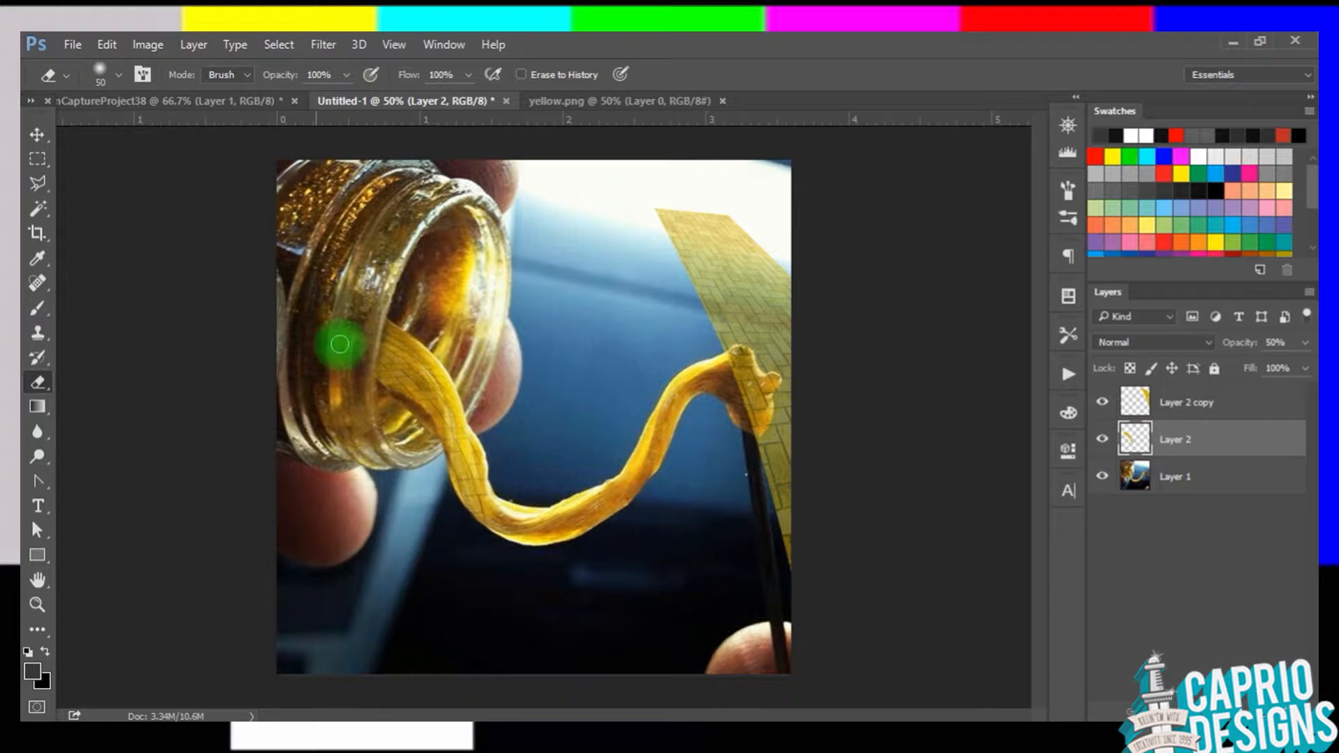
Step: Remove the duplicate road layer and soften the road's lower end on the strand with a 92 px eraser
key(ctrl+equal)
key(ctrl+equal)
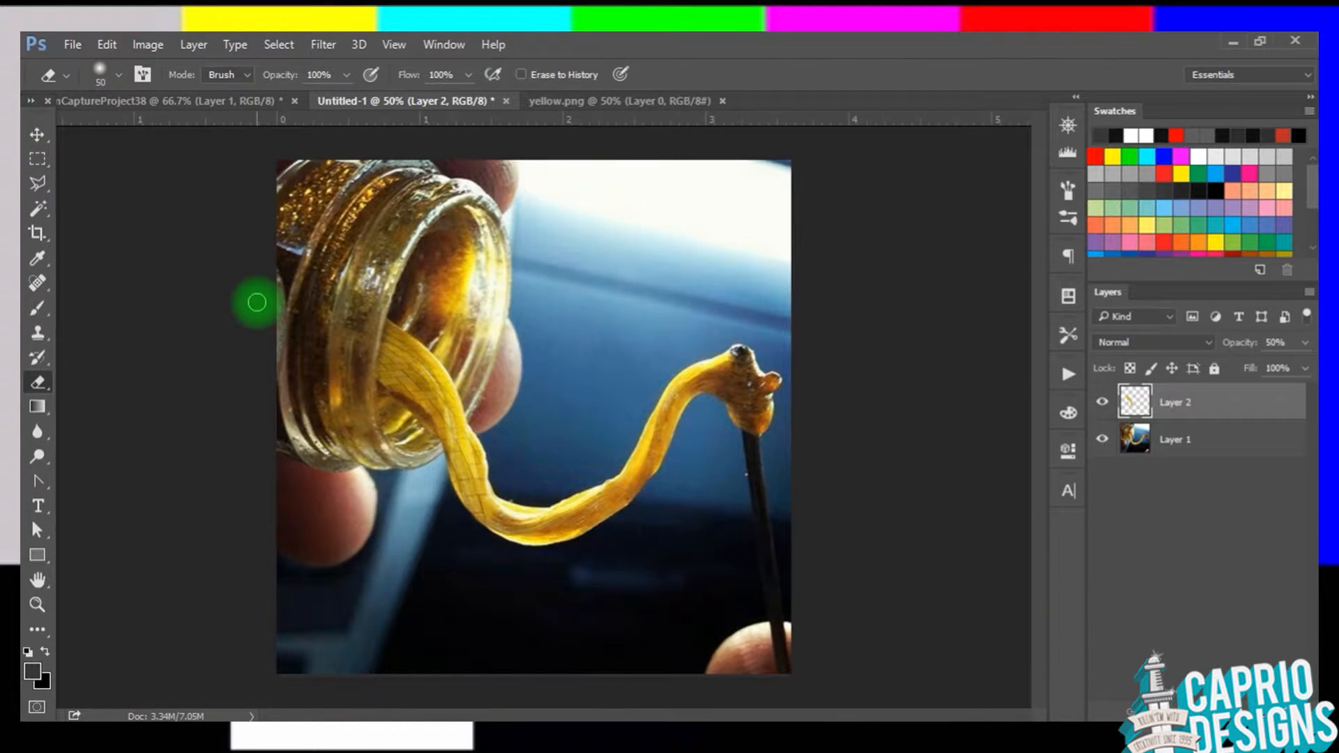
click(130, 73)
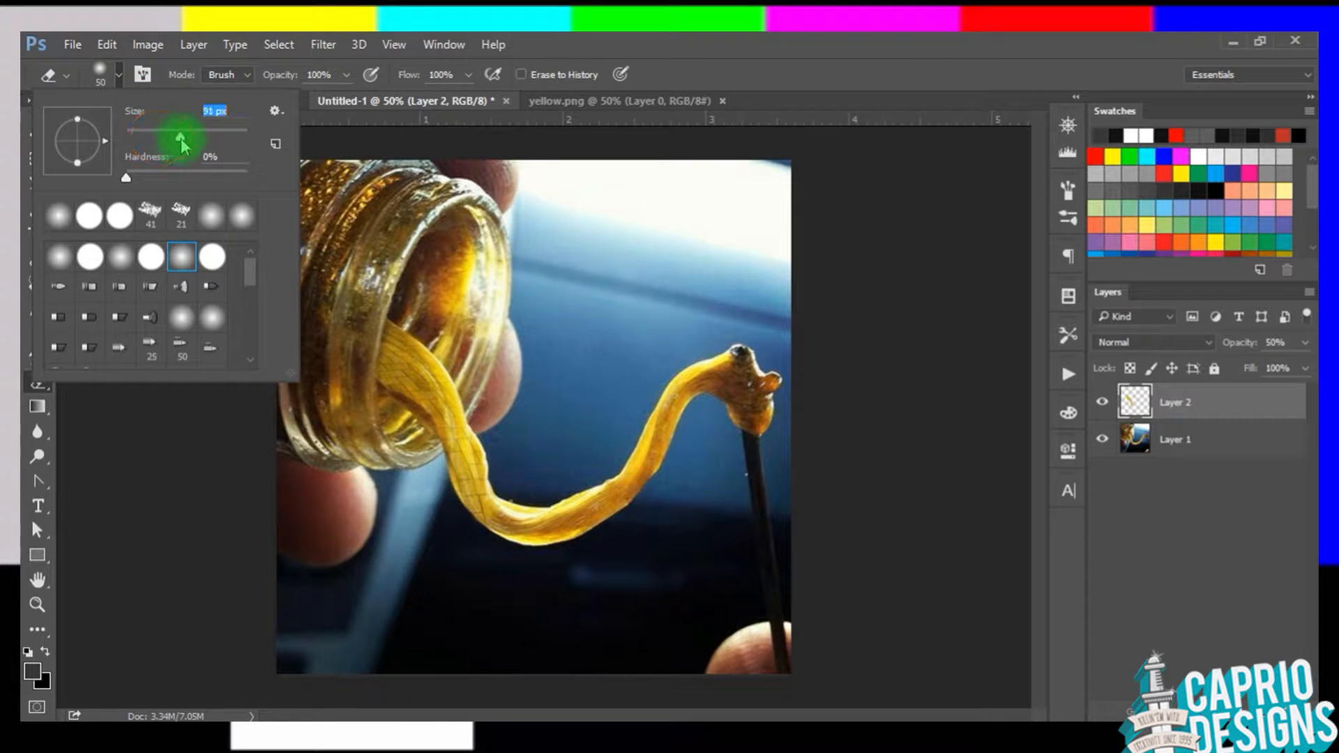
drag(181, 143, 183, 141)
click(490, 503)
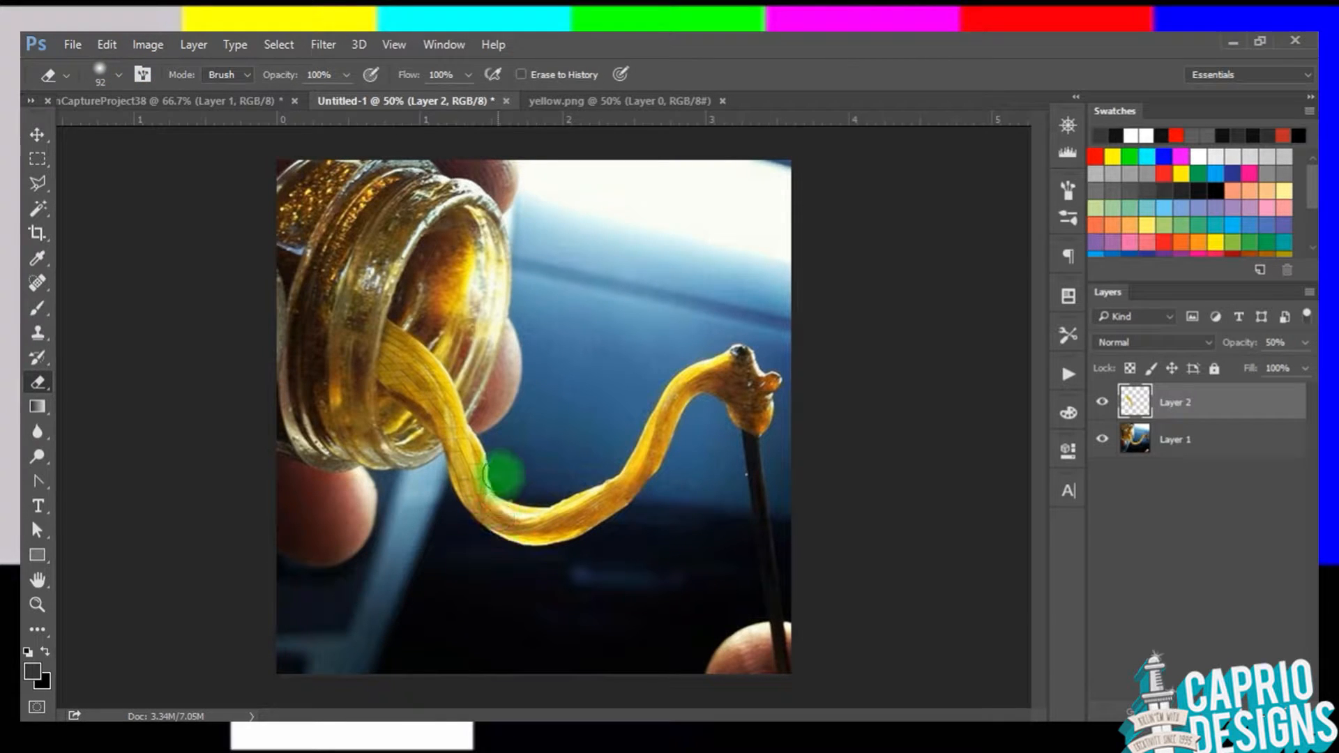
Step: Restore the brick road layer to 100% opacity and deselect it
click(37, 134)
click(144, 337)
click(403, 384)
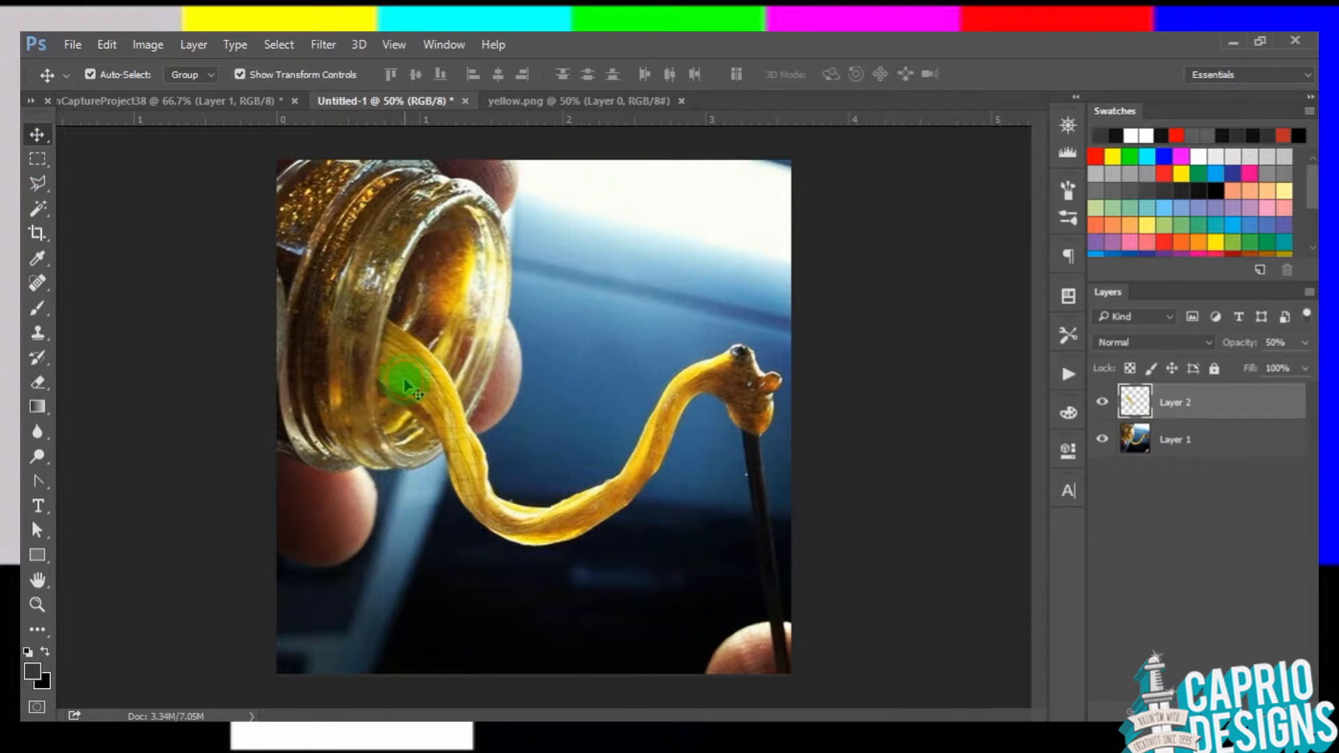
click(224, 388)
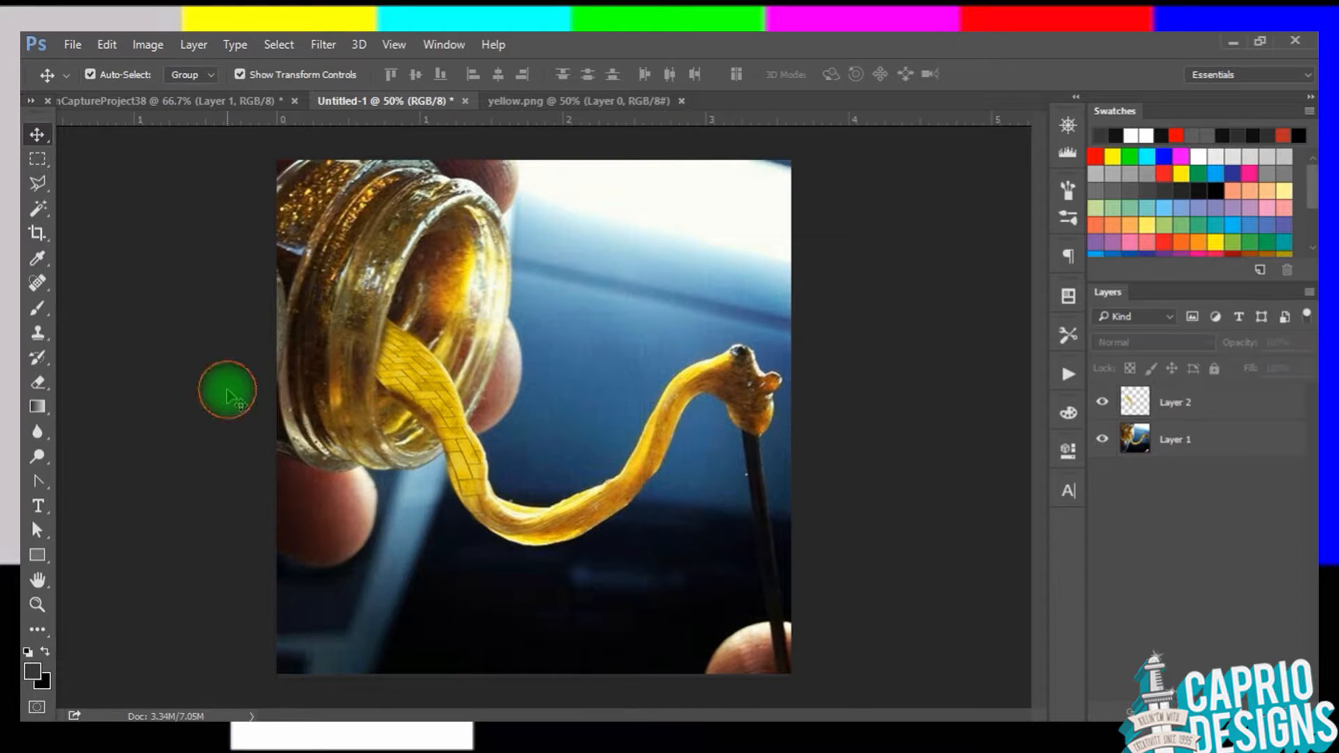
Step: Soften the lower end of the brick road on the strand with the 92 px eraser
click(412, 377)
key(ctrl+equal)
key(ctrl+equal)
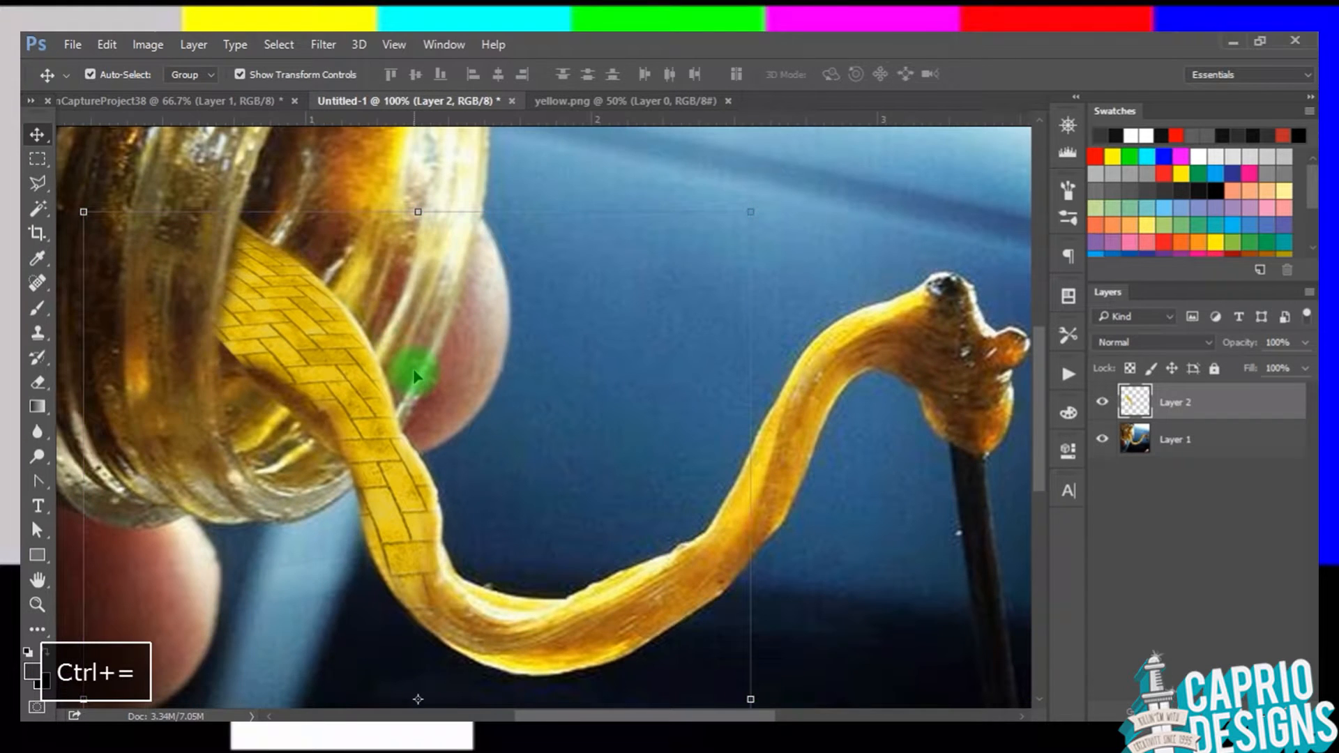
click(38, 381)
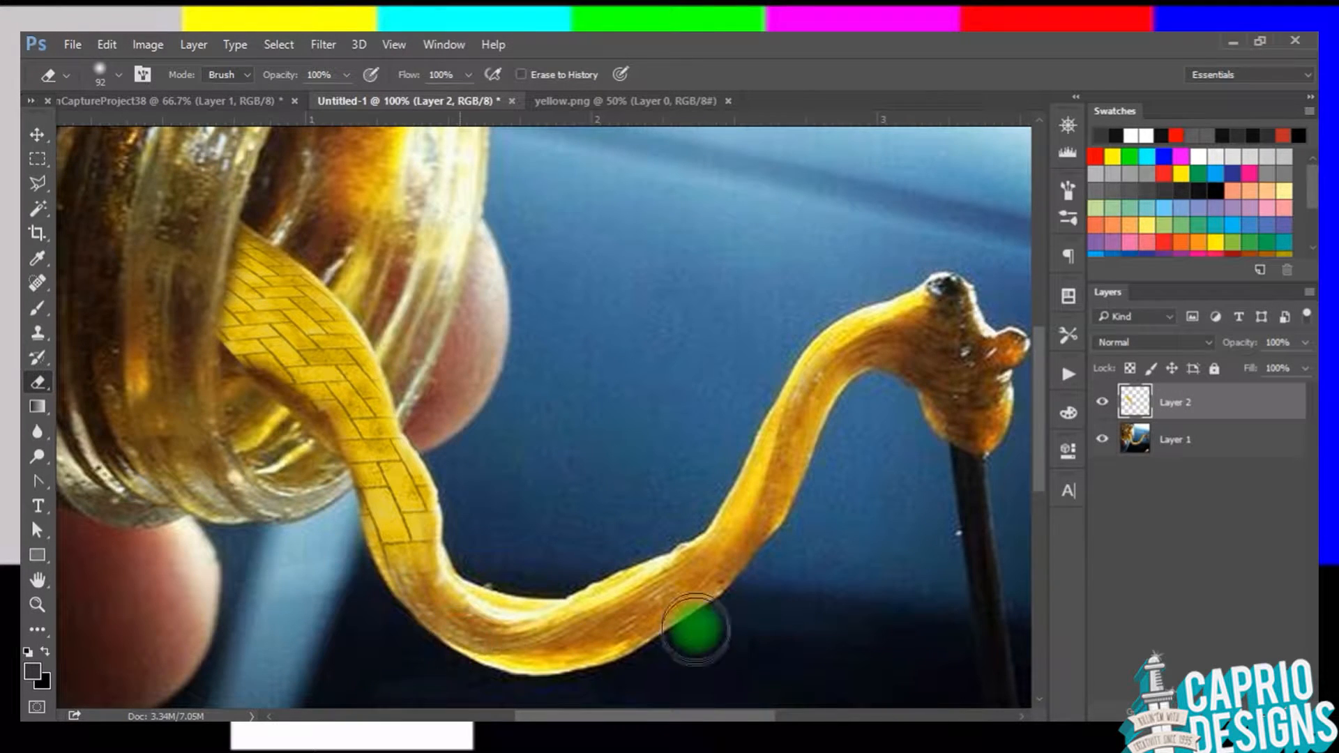
Step: Save the composite as DABSMOG.psd
click(33, 131)
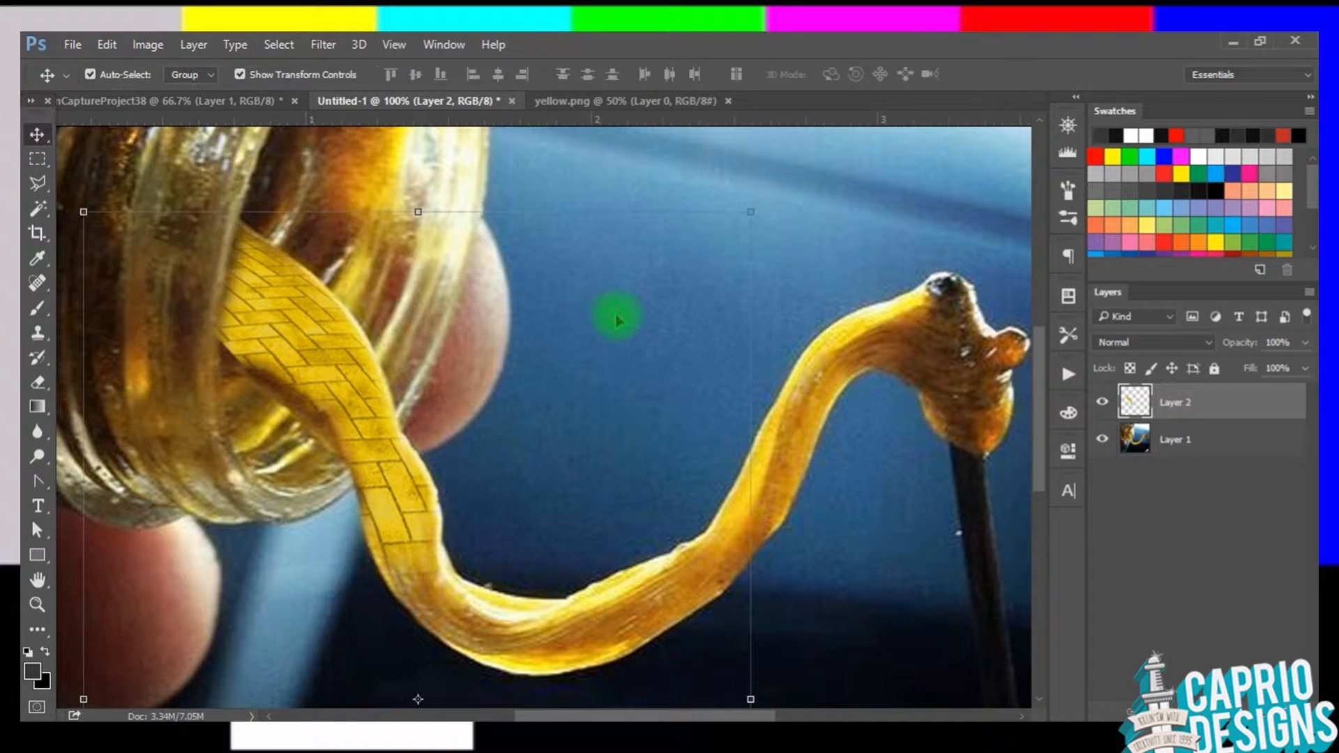
ctrl+click(615, 312)
key(ctrl+minus)
key(ctrl+minus)
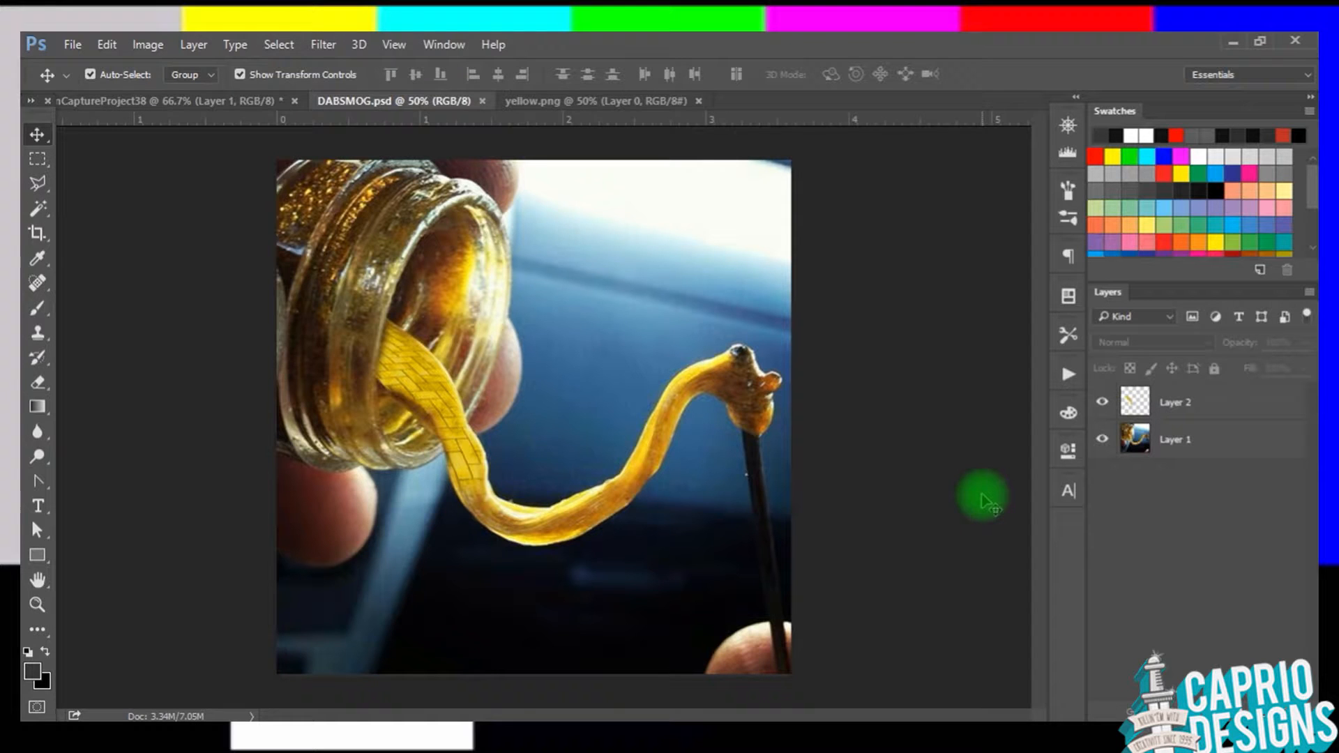
Step: Touch up the brick road layer with the eraser and save the document again
click(465, 438)
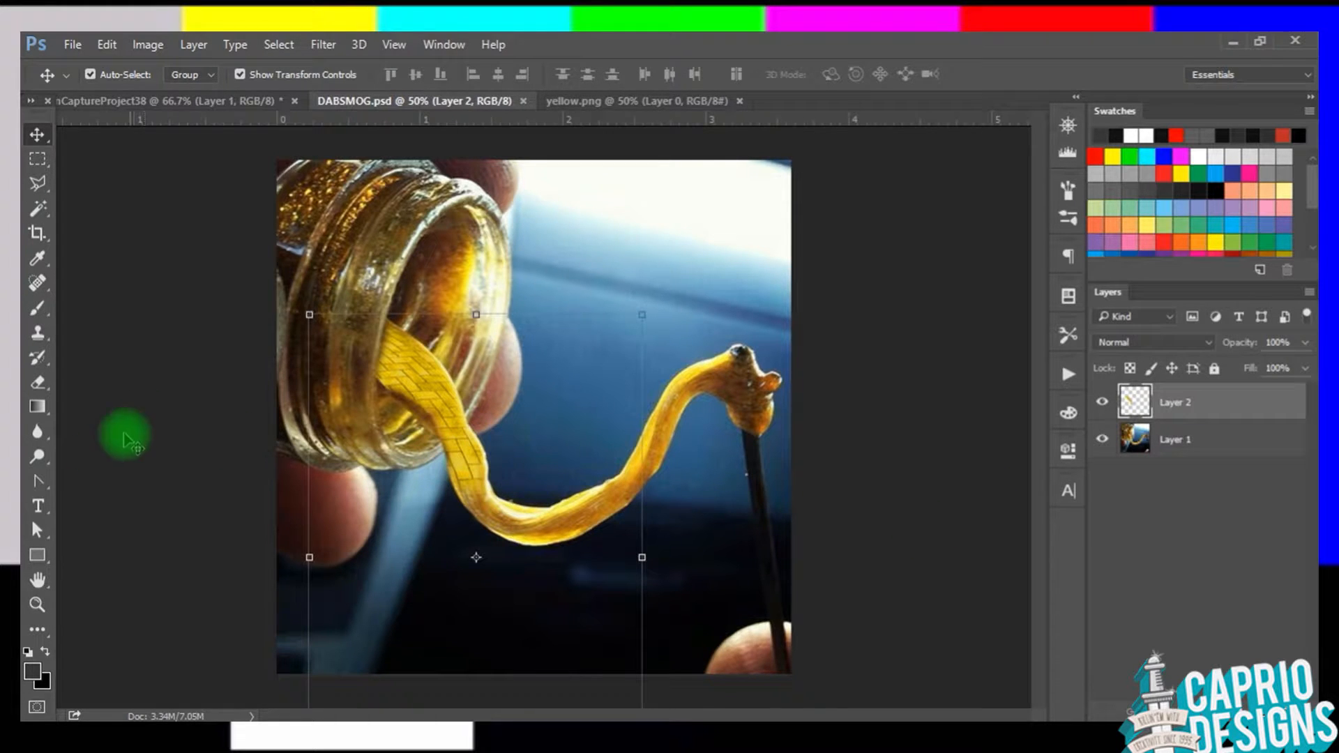
click(40, 388)
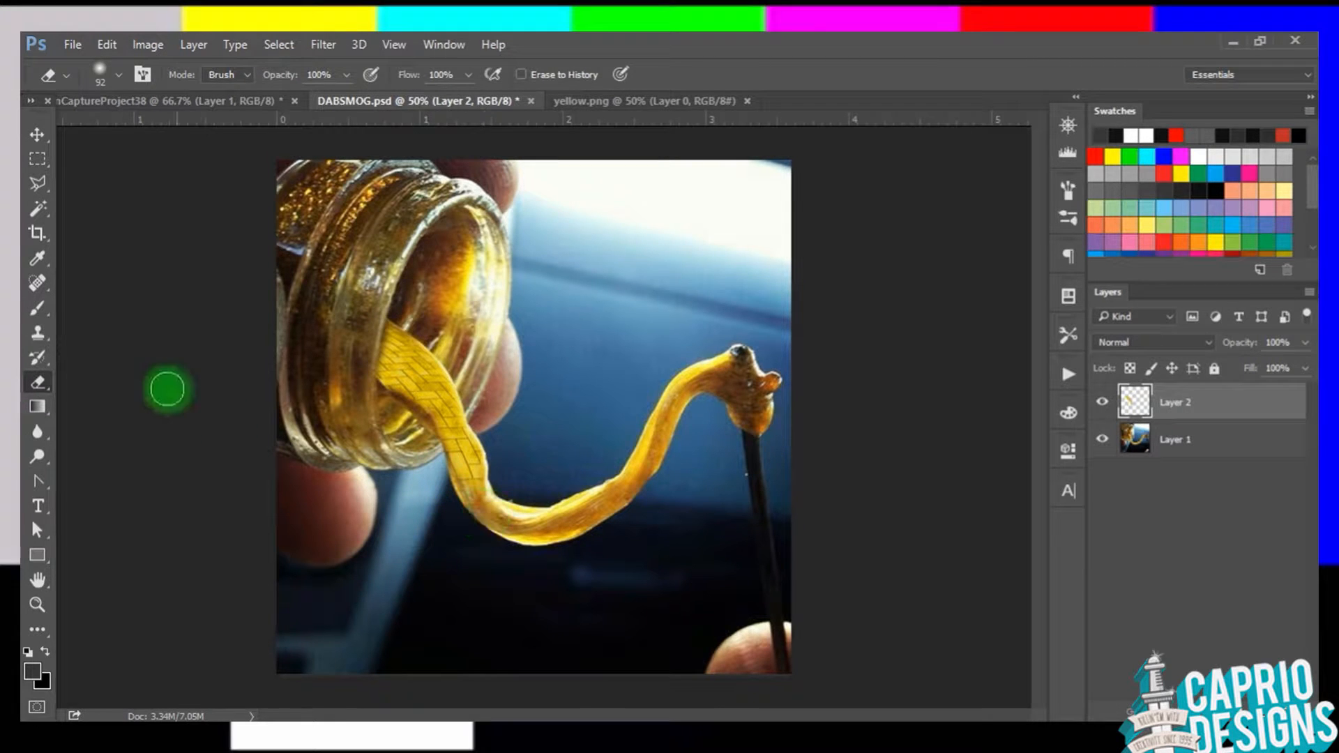
click(37, 134)
click(149, 348)
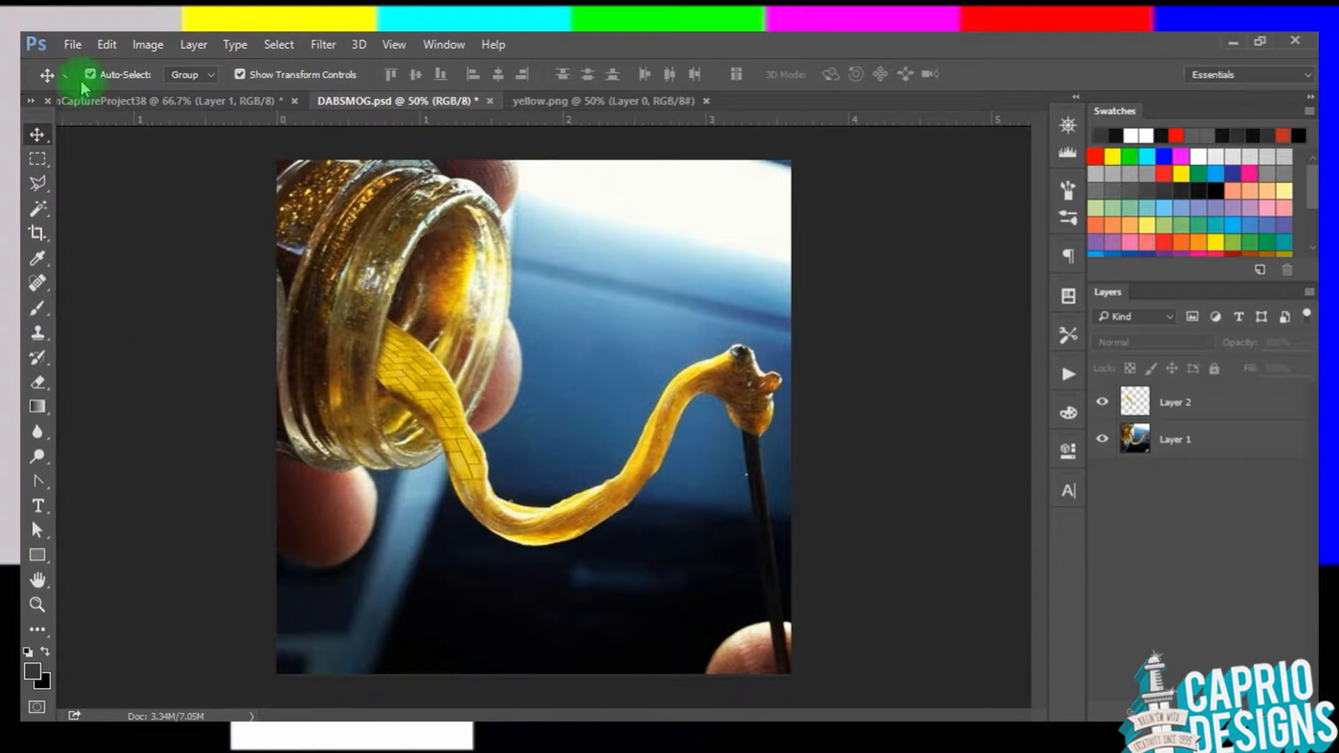
click(73, 44)
click(100, 240)
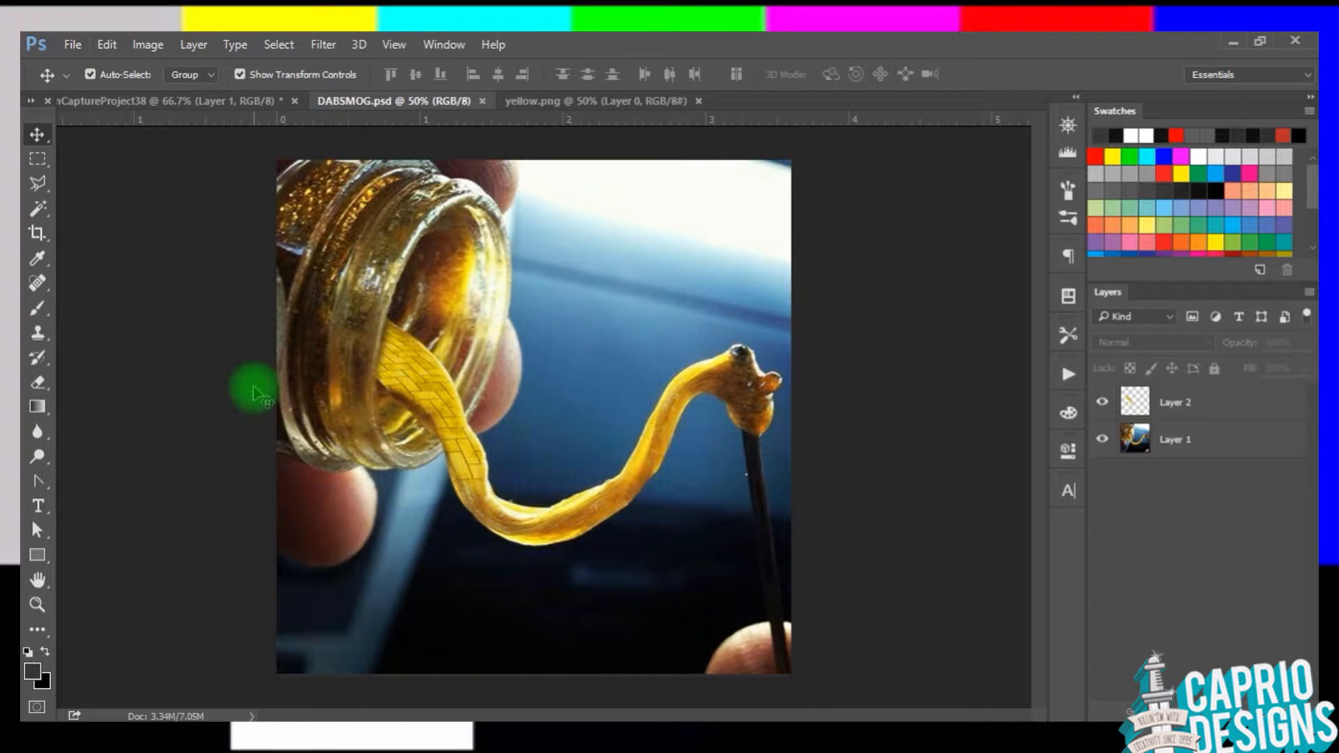
Step: Paste the Emerald City picture, shift it so the city and cliffs fit the canvas, and crop away the overhang
key(ctrl+v)
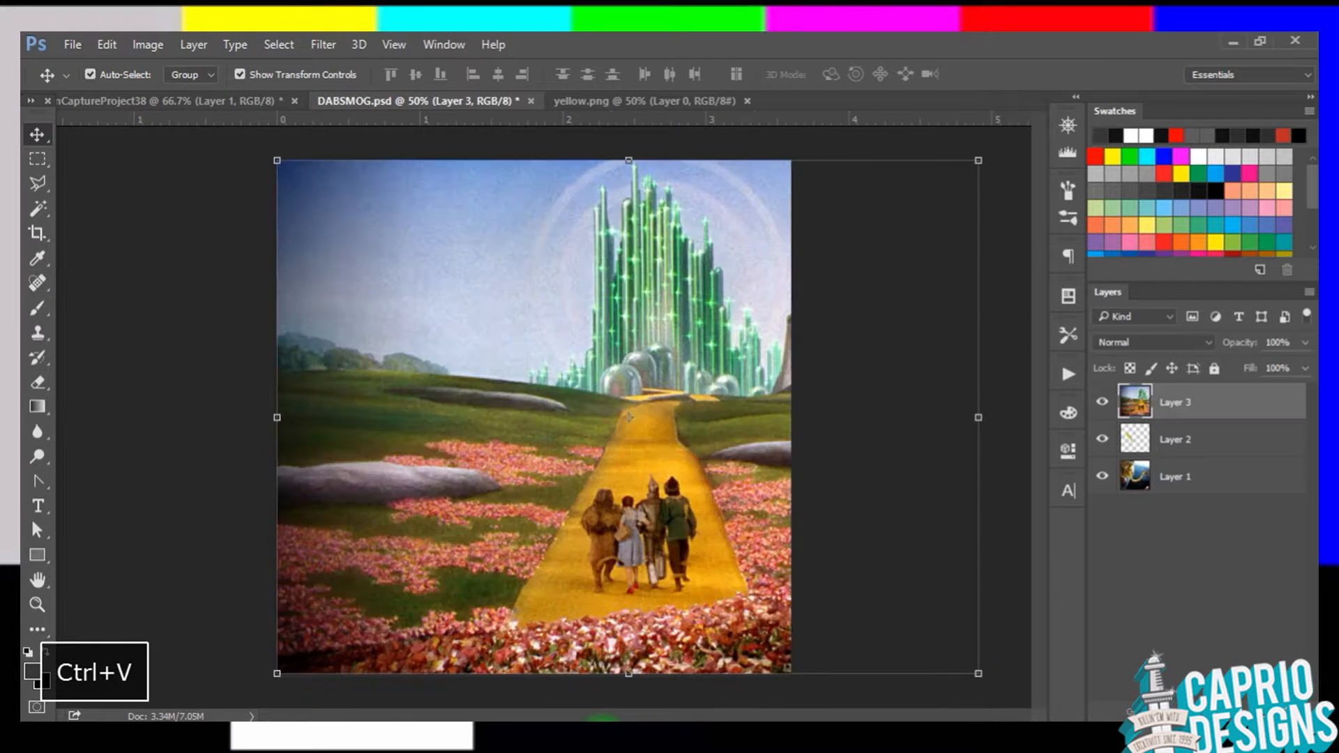
drag(687, 373, 539, 398)
click(37, 233)
click(36, 134)
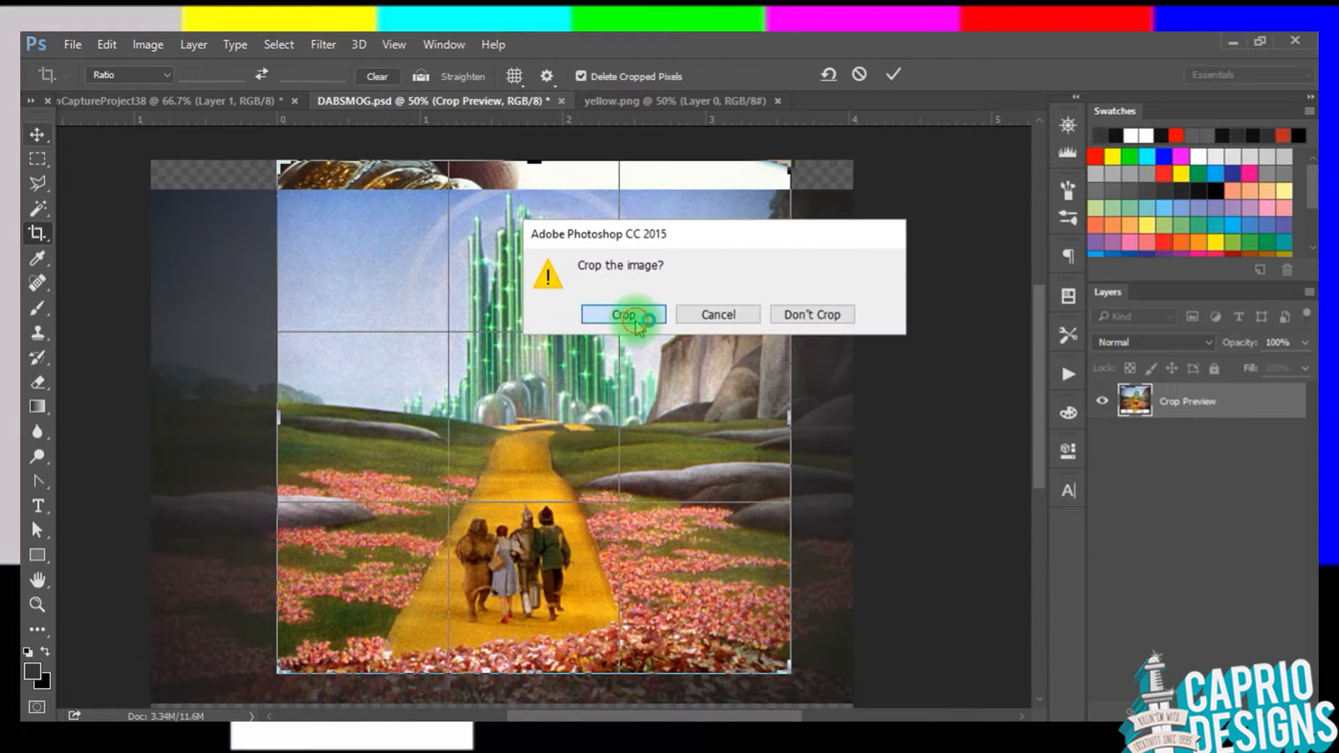
click(633, 321)
Step: Outline the pasted picture's area to the left of the green towers with the Polygonal Lasso and delete it
click(37, 183)
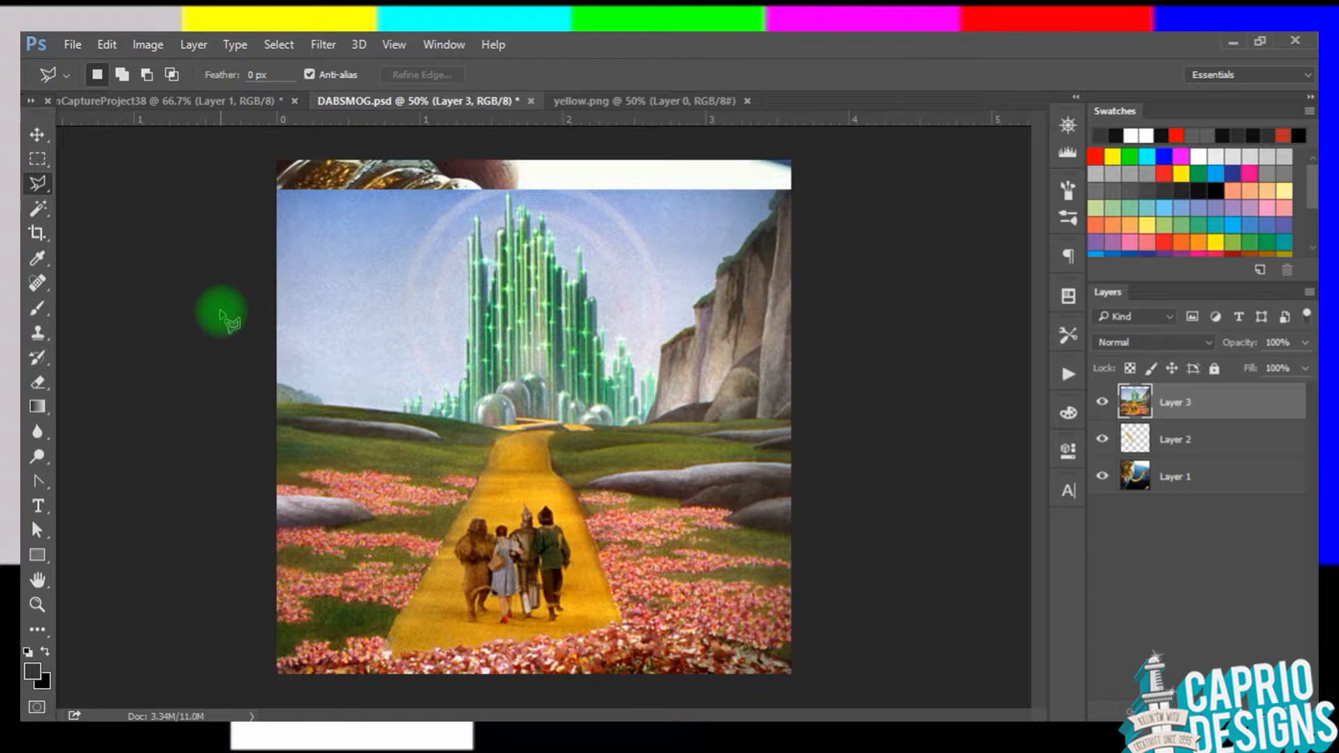
click(461, 428)
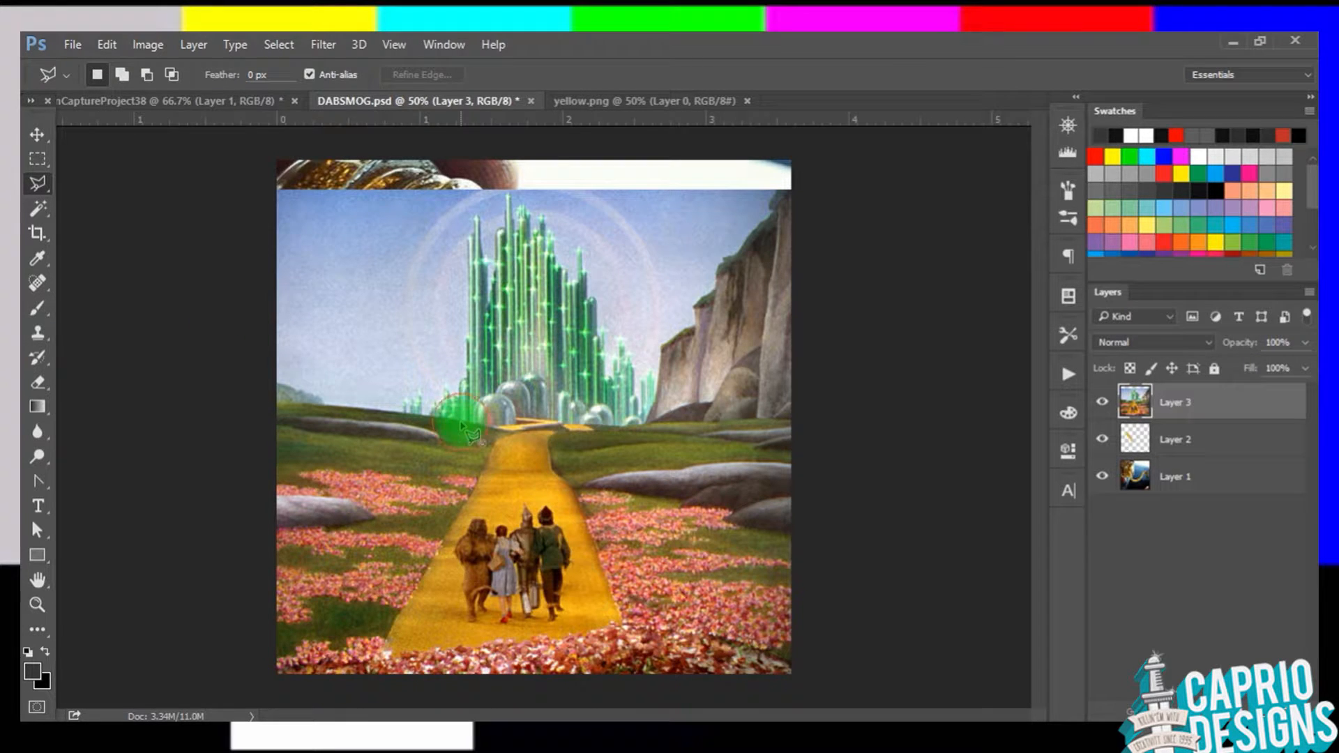
click(460, 387)
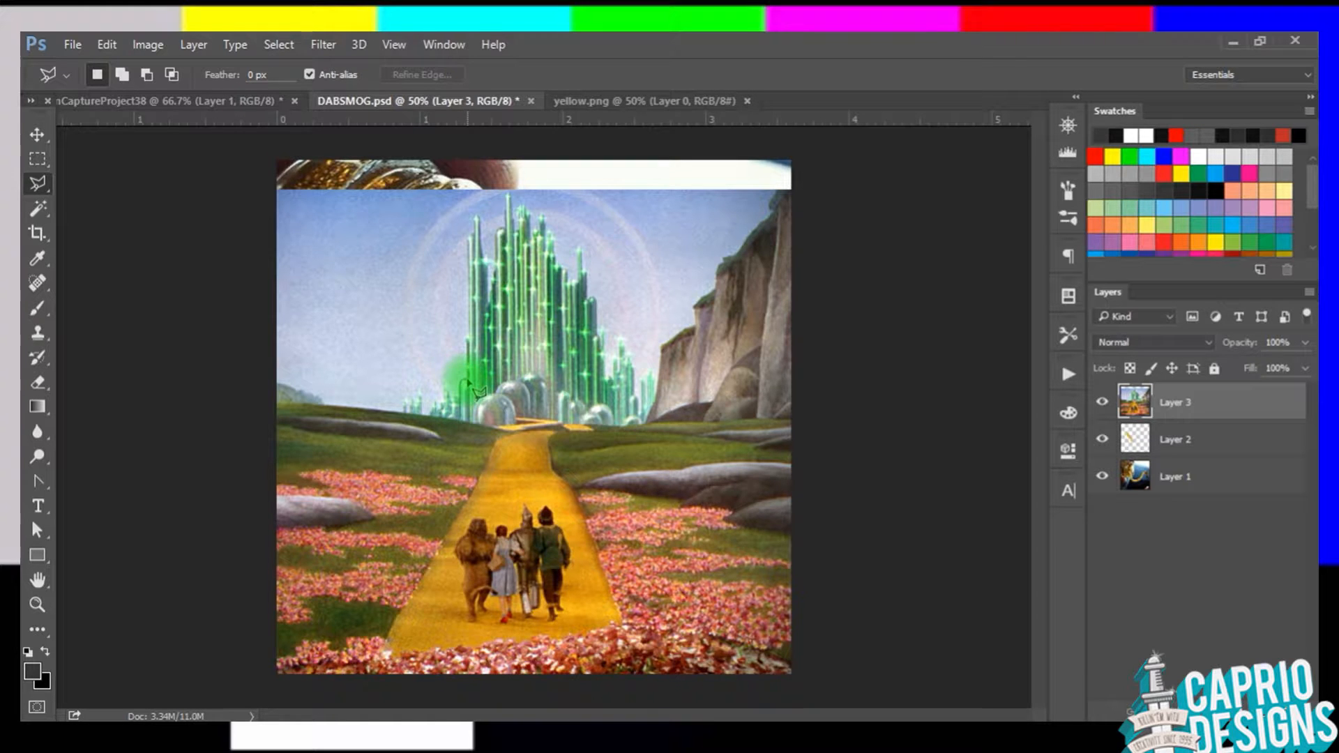
click(463, 316)
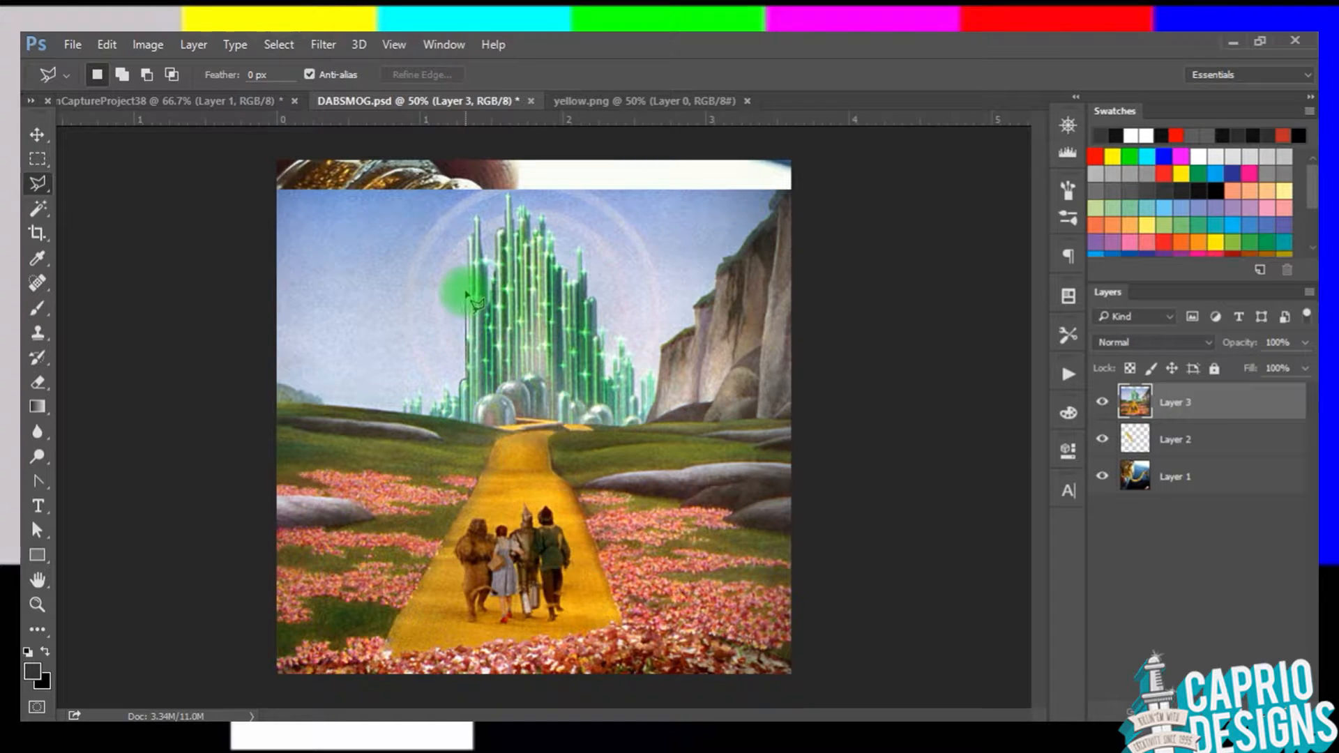
click(462, 176)
click(189, 165)
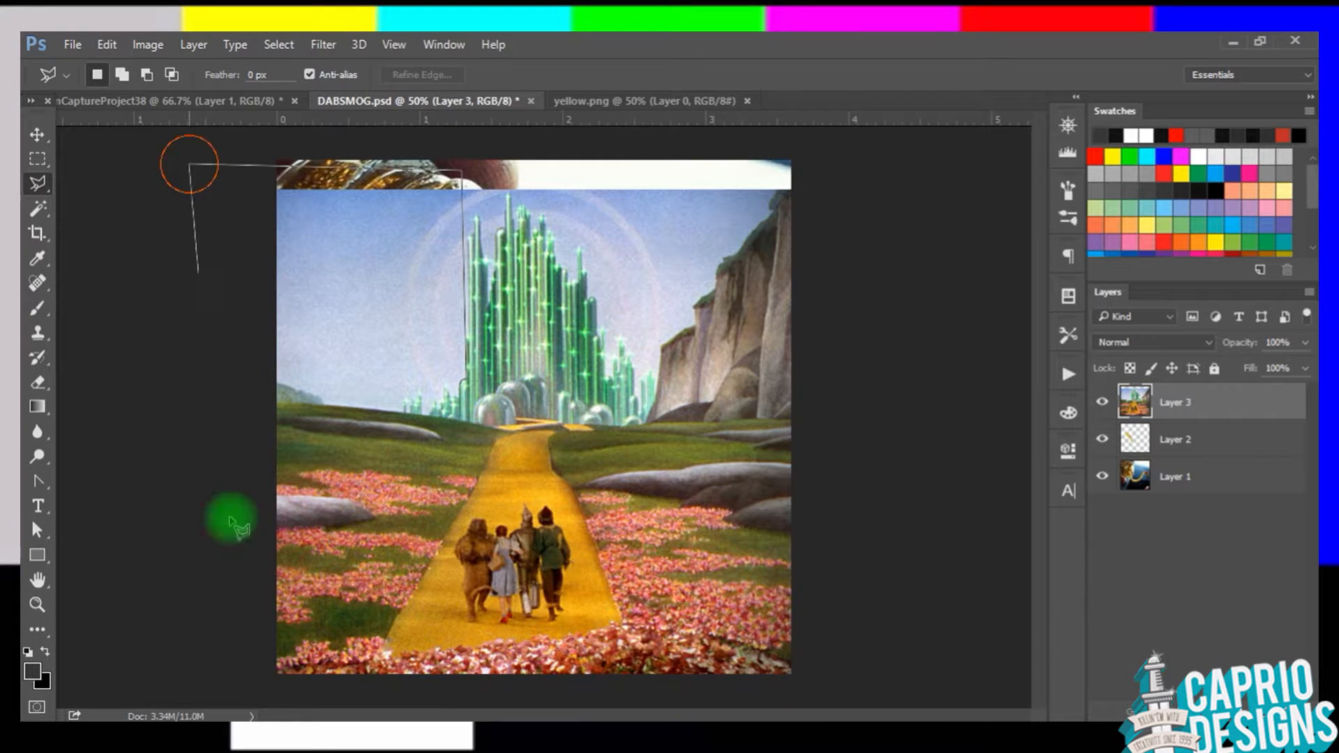
click(244, 686)
double_click(445, 689)
key(BackSpace)
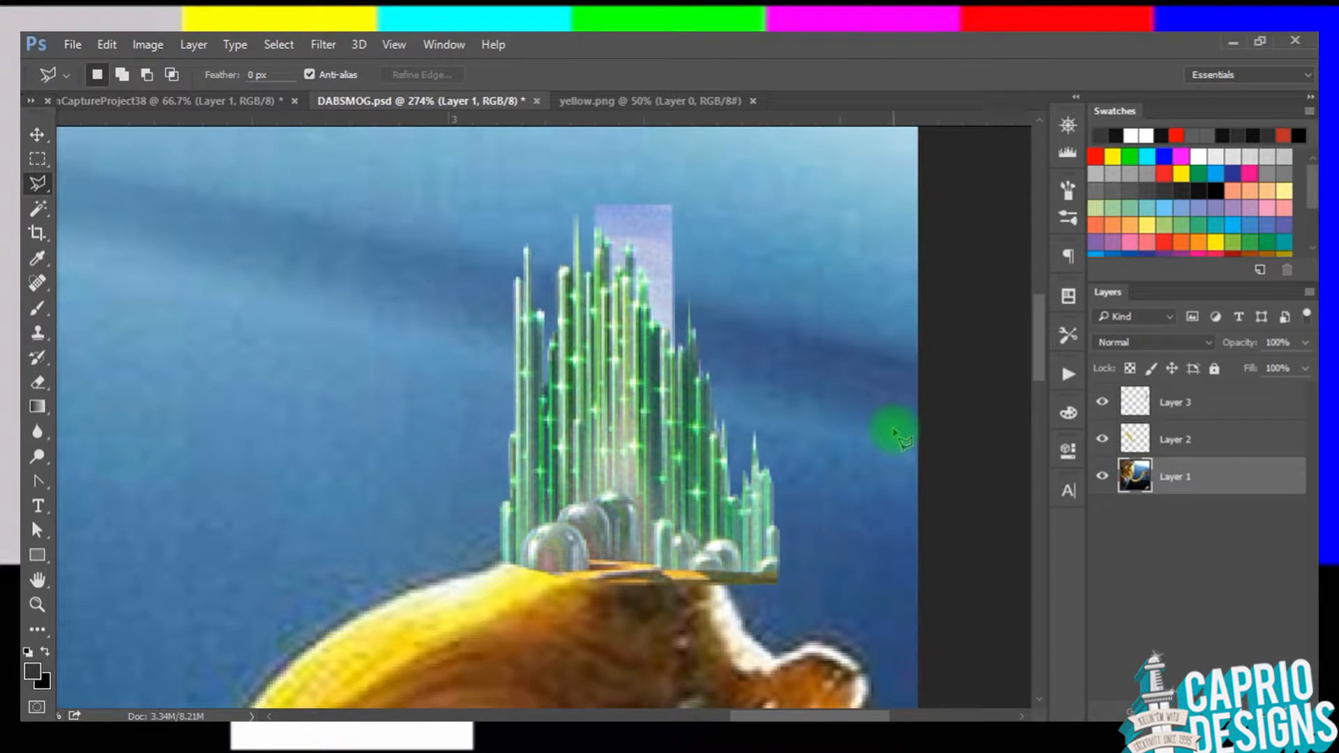
Step: Outline the leftover sky patch above the towers with the Polygonal Lasso, delete it from Layer 3, and clear the selection
key(ctrl+equal)
key(ctrl+equal)
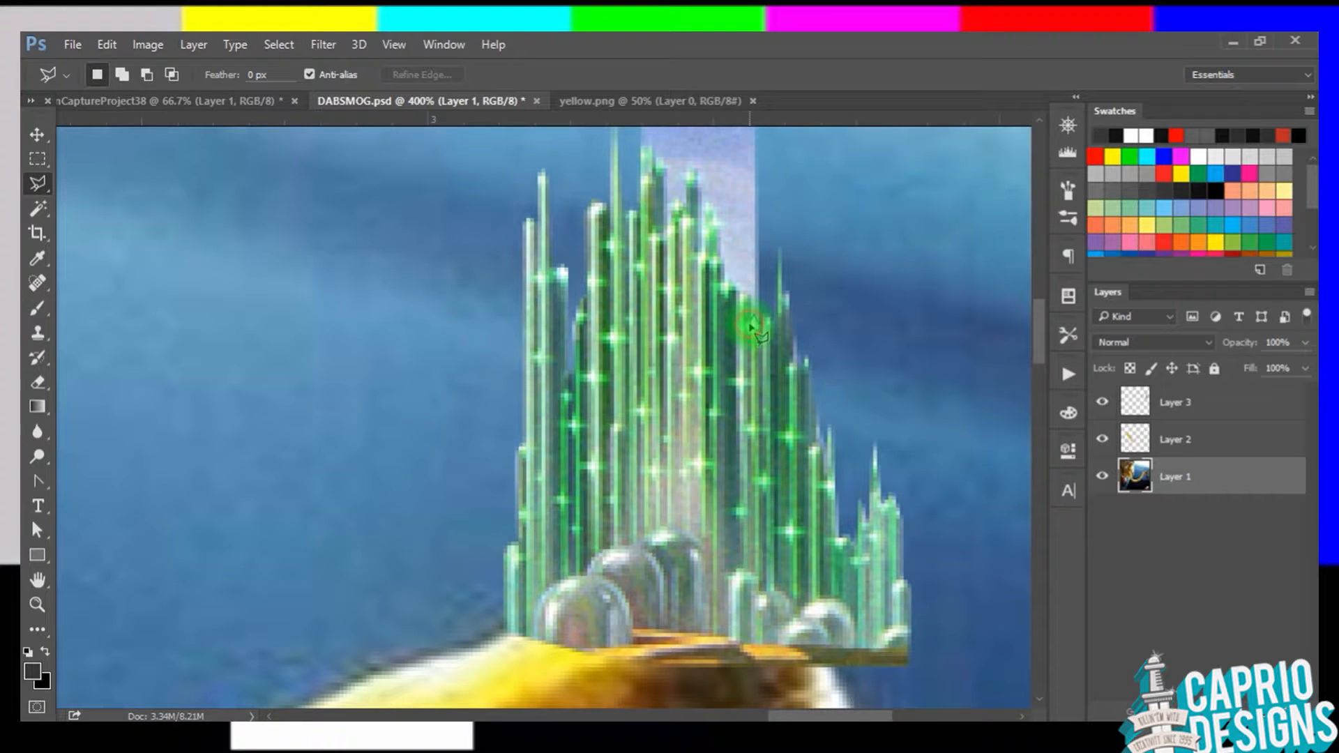
click(725, 283)
click(710, 207)
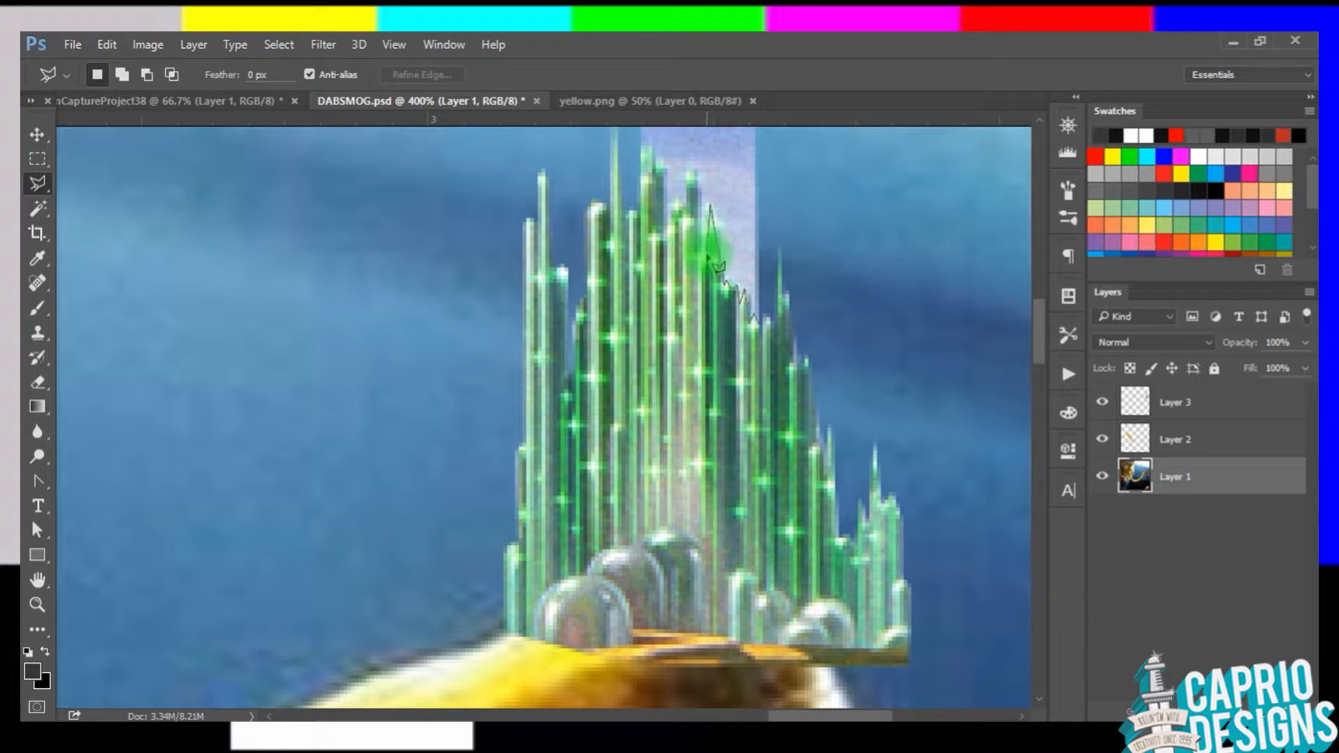
click(704, 254)
click(690, 171)
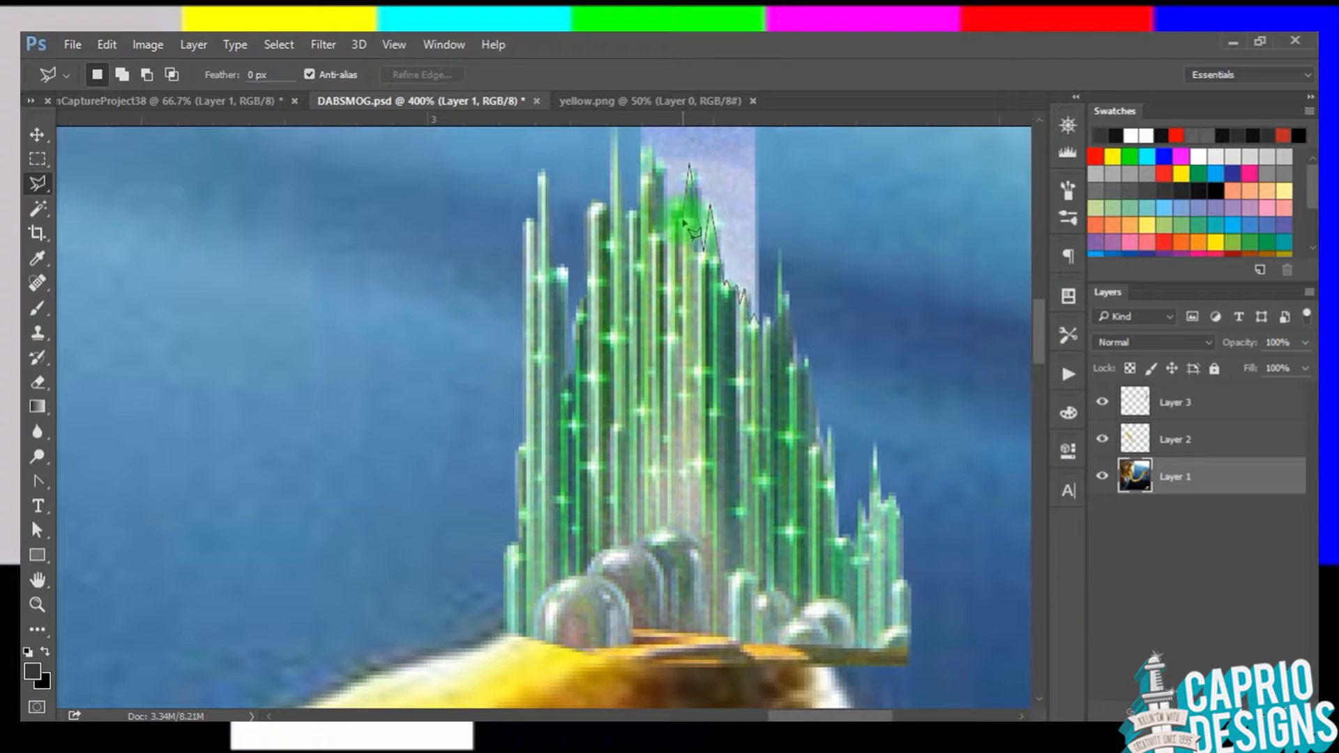
click(658, 160)
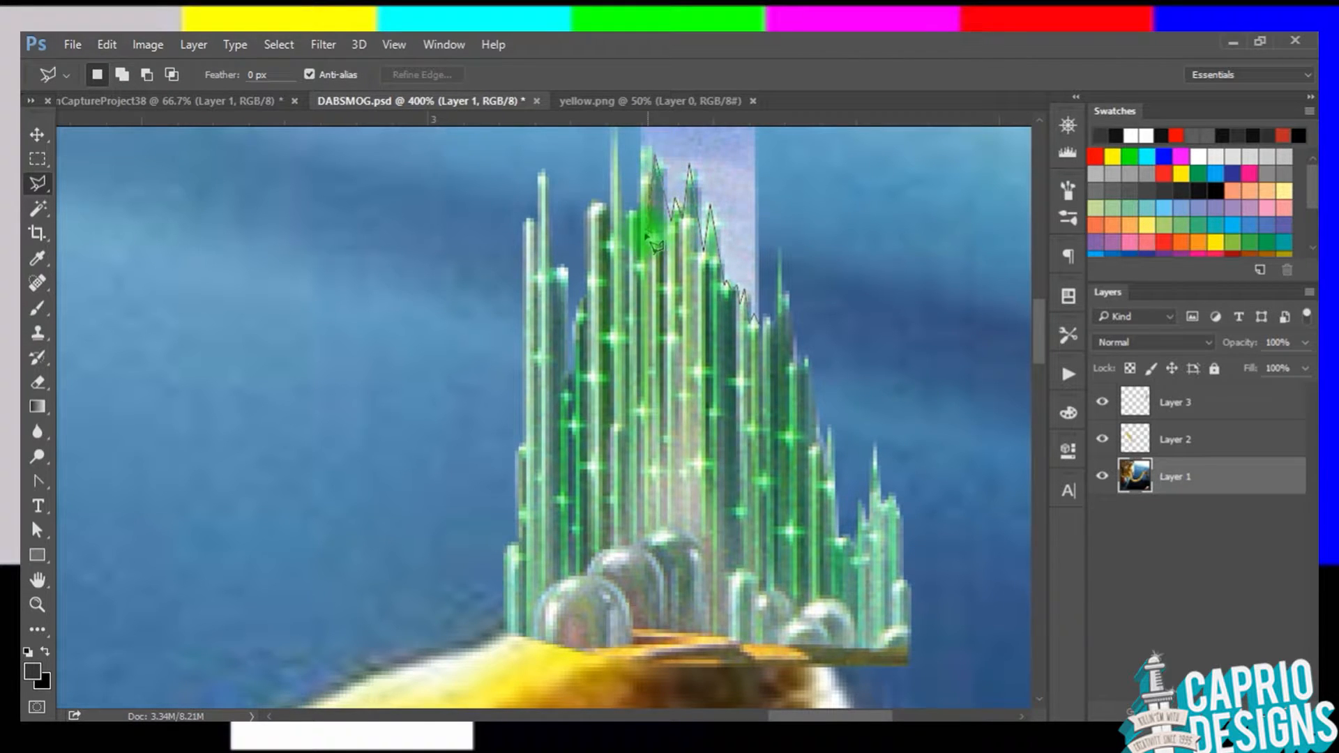
scroll(633, 128, up, 3)
click(635, 153)
double_click(764, 340)
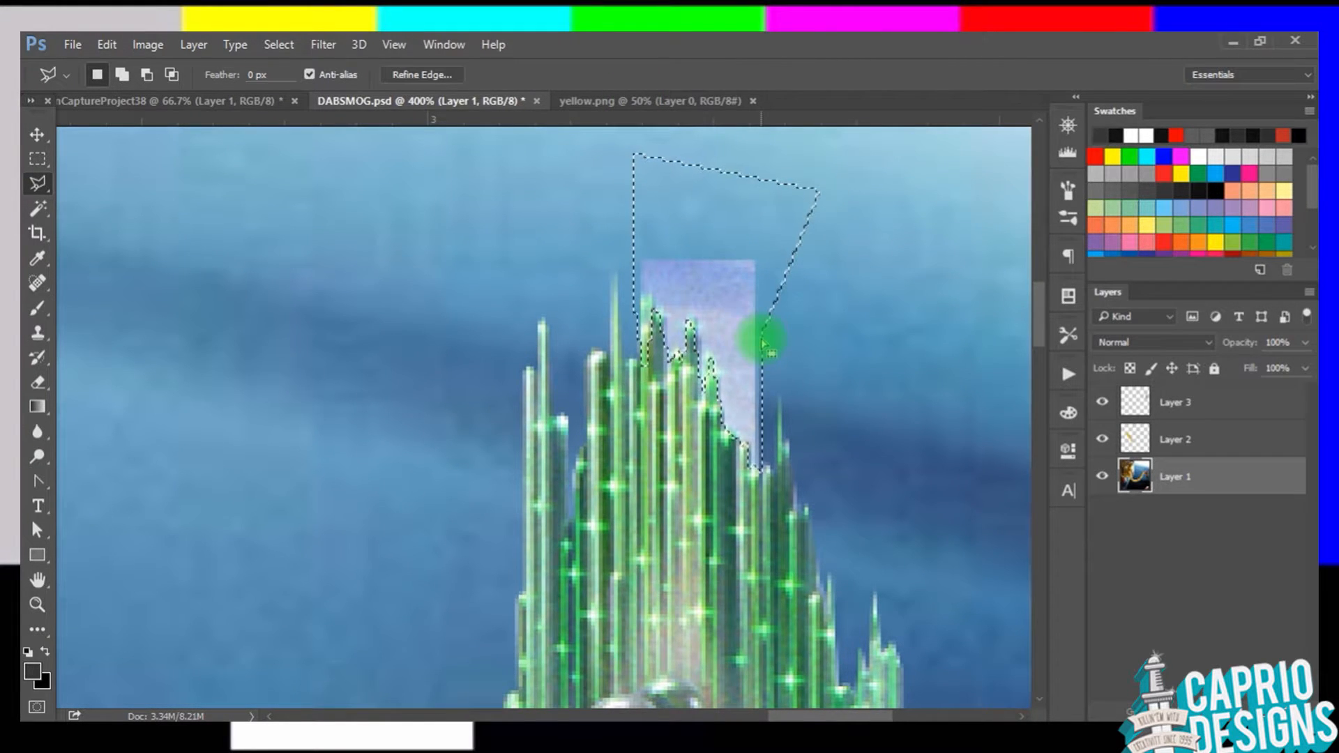
key(BackSpace)
key(ctrl+z)
click(1173, 399)
key(BackSpace)
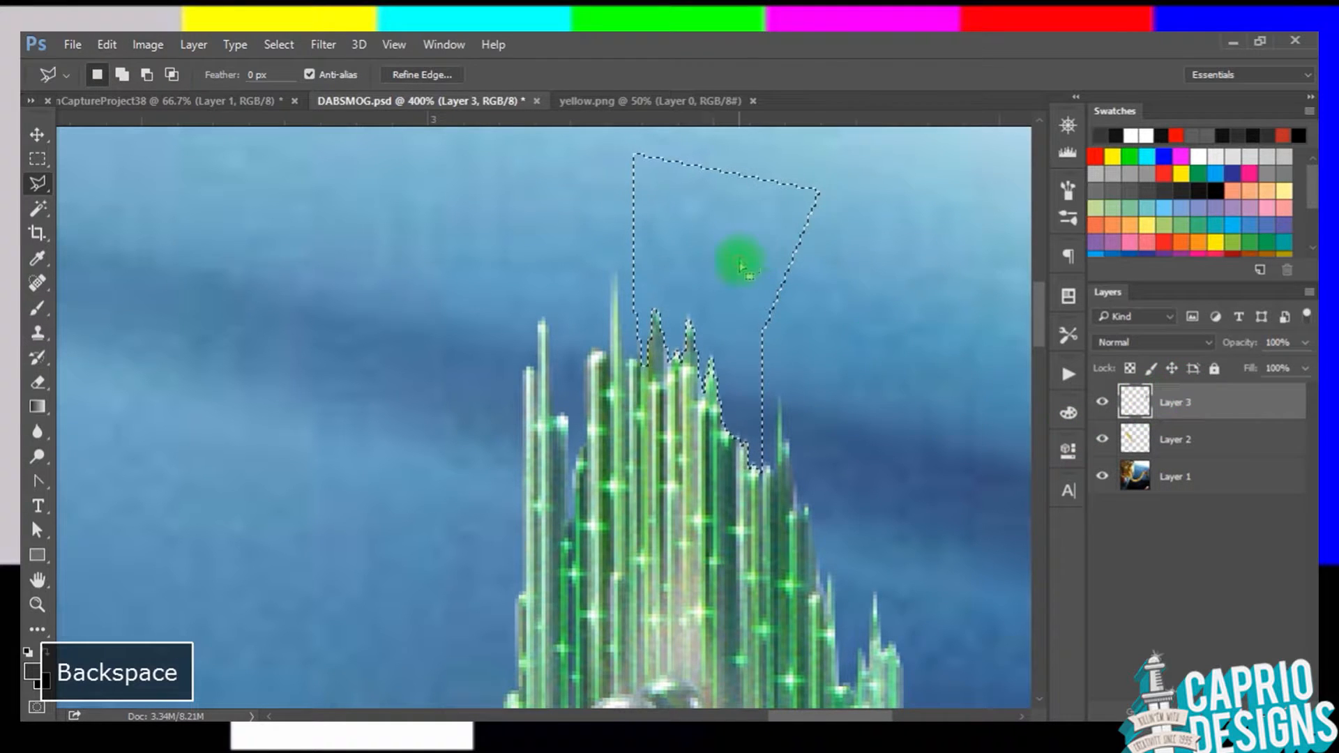
key(ctrl+d)
Step: Move the city slightly left and down onto the strand's tip and set its layer opacity to 50%
key(ctrl+minus)
key(ctrl+minus)
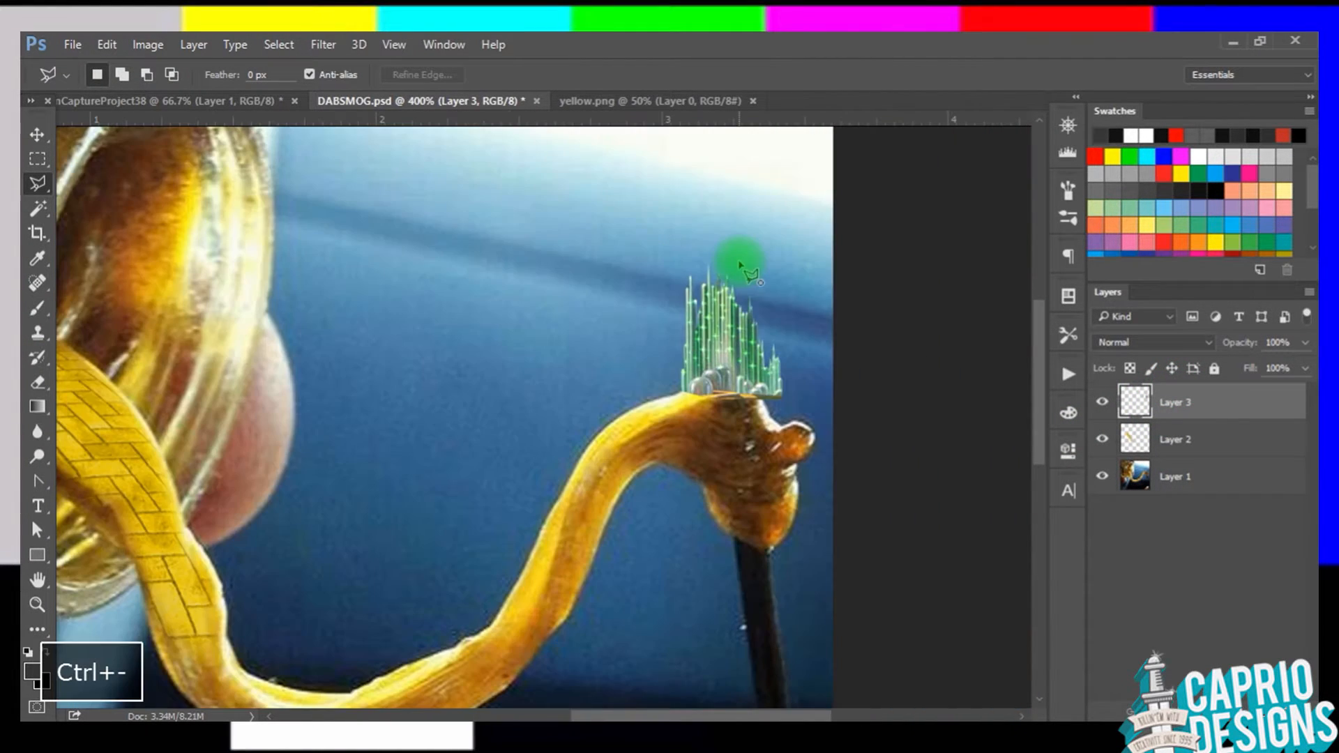
click(37, 134)
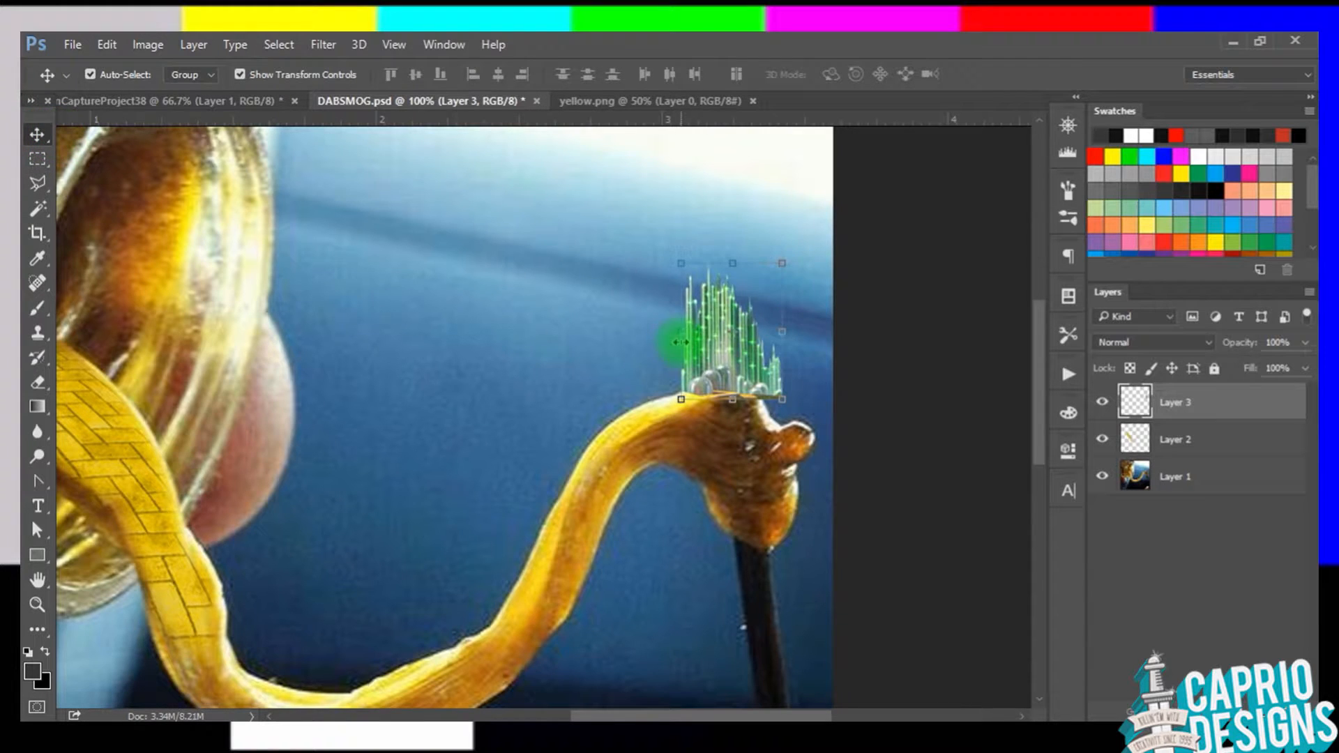
mouse_move(714, 349)
mouse_down()
mouse_move(685, 344)
mouse_move(704, 355)
mouse_up()
key(5)
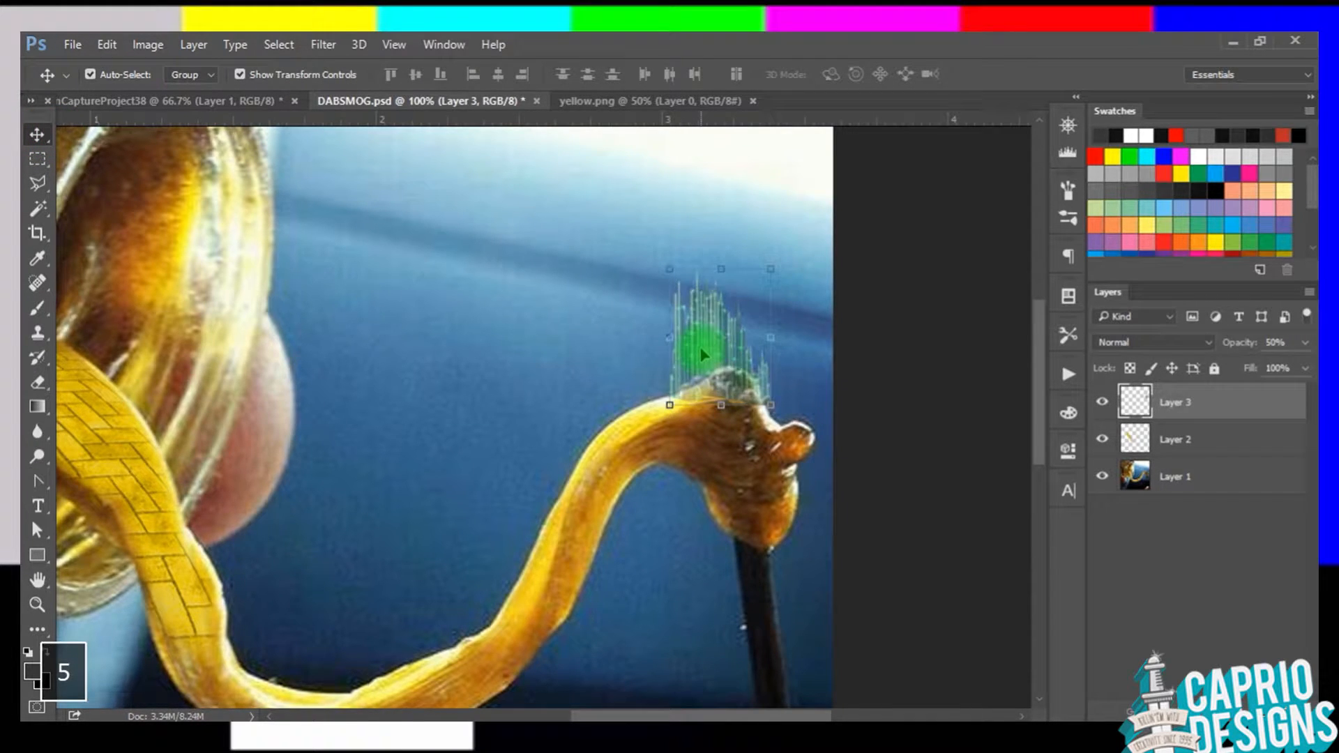
Step: Fine-tune the city's position over the strand's tip and return its layer to 100% opacity
key(ctrl+equal)
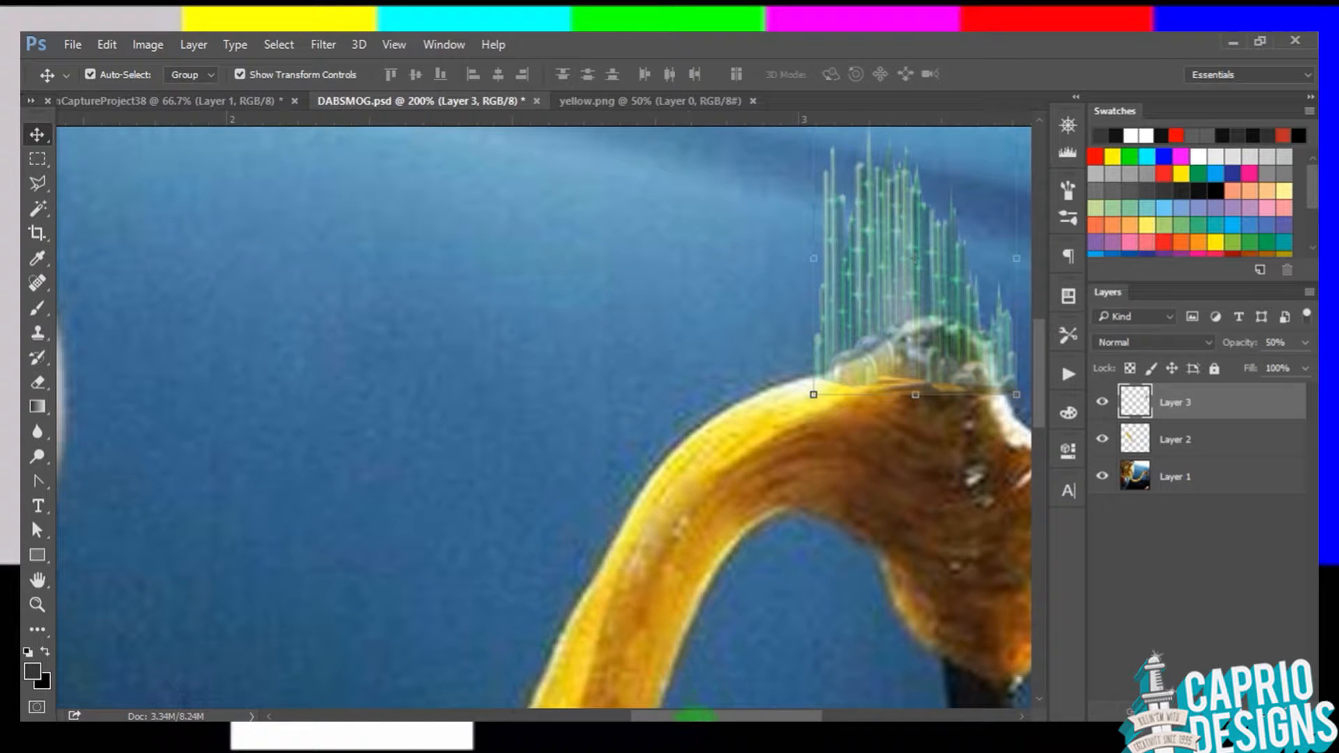
drag(695, 715, 768, 715)
key(ctrl+equal)
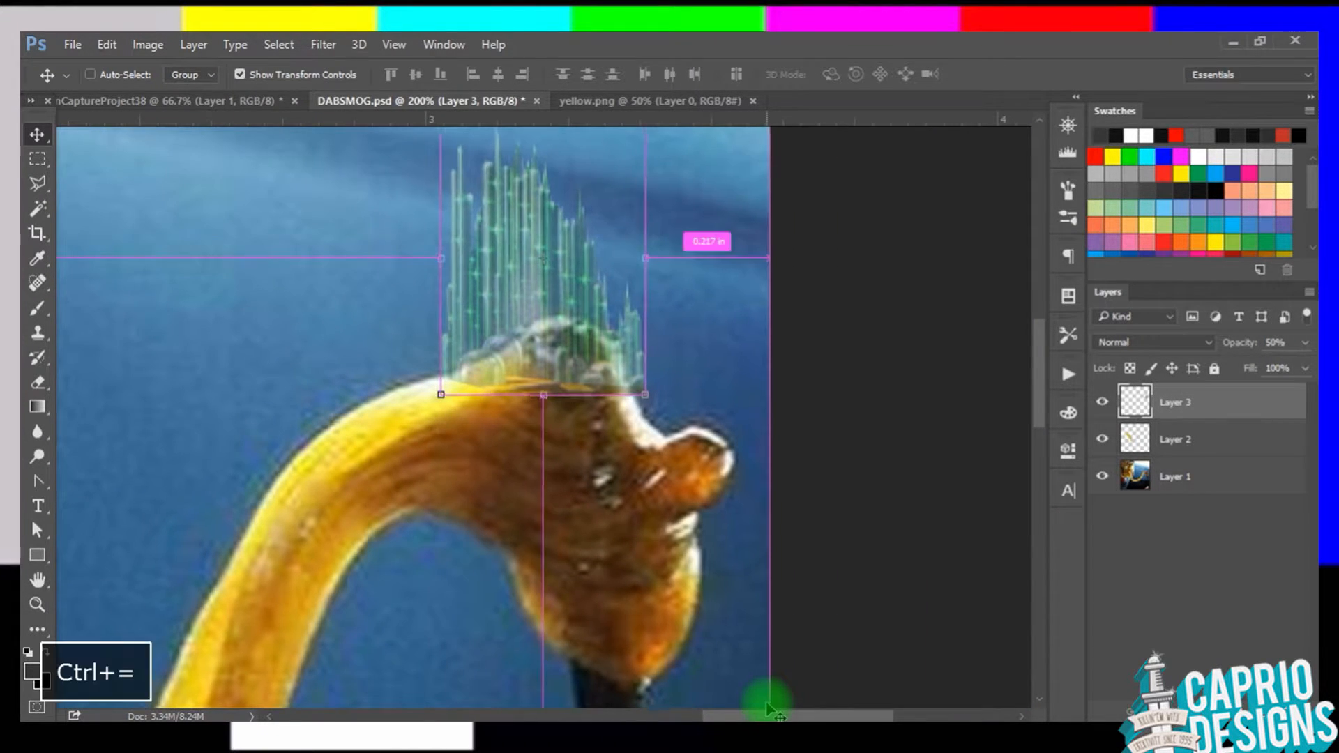
drag(1037, 383, 1037, 358)
mouse_move(513, 514)
mouse_down()
mouse_move(502, 442)
mouse_move(513, 504)
mouse_move(492, 514)
mouse_up()
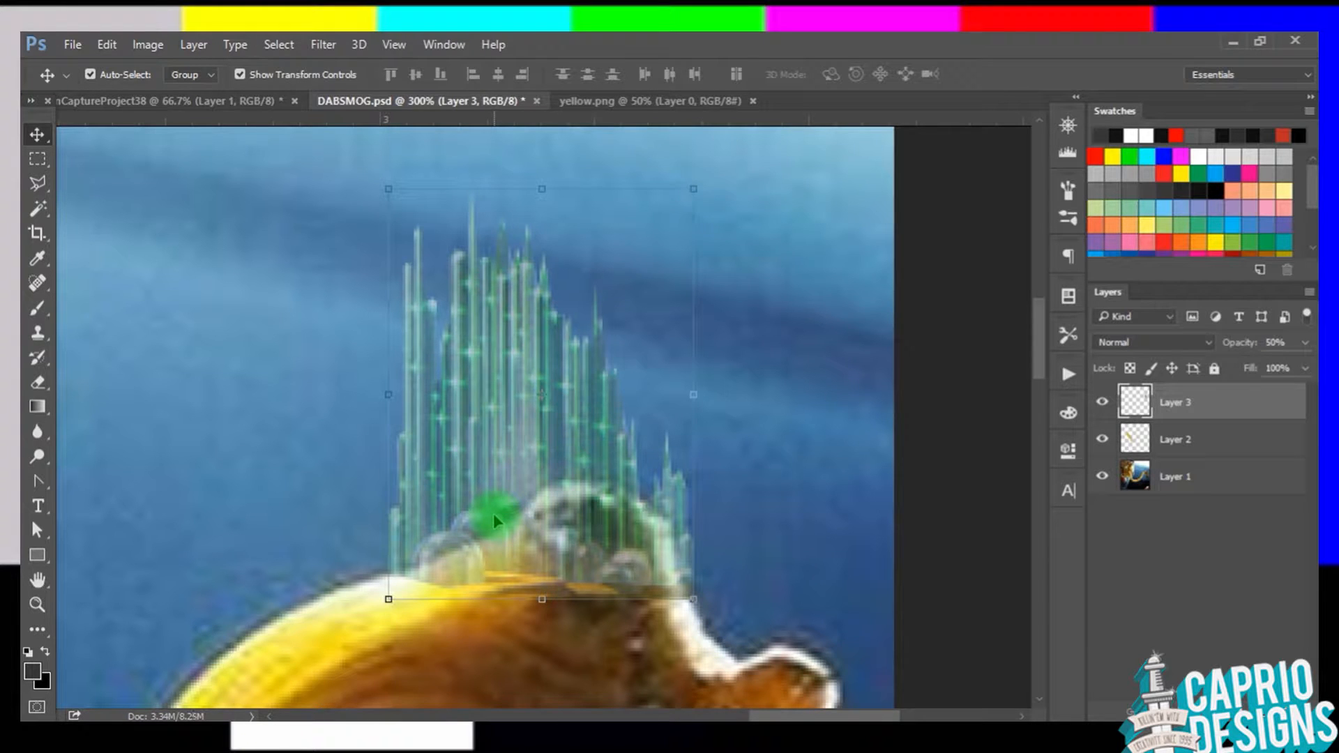
key(5)
key(0)
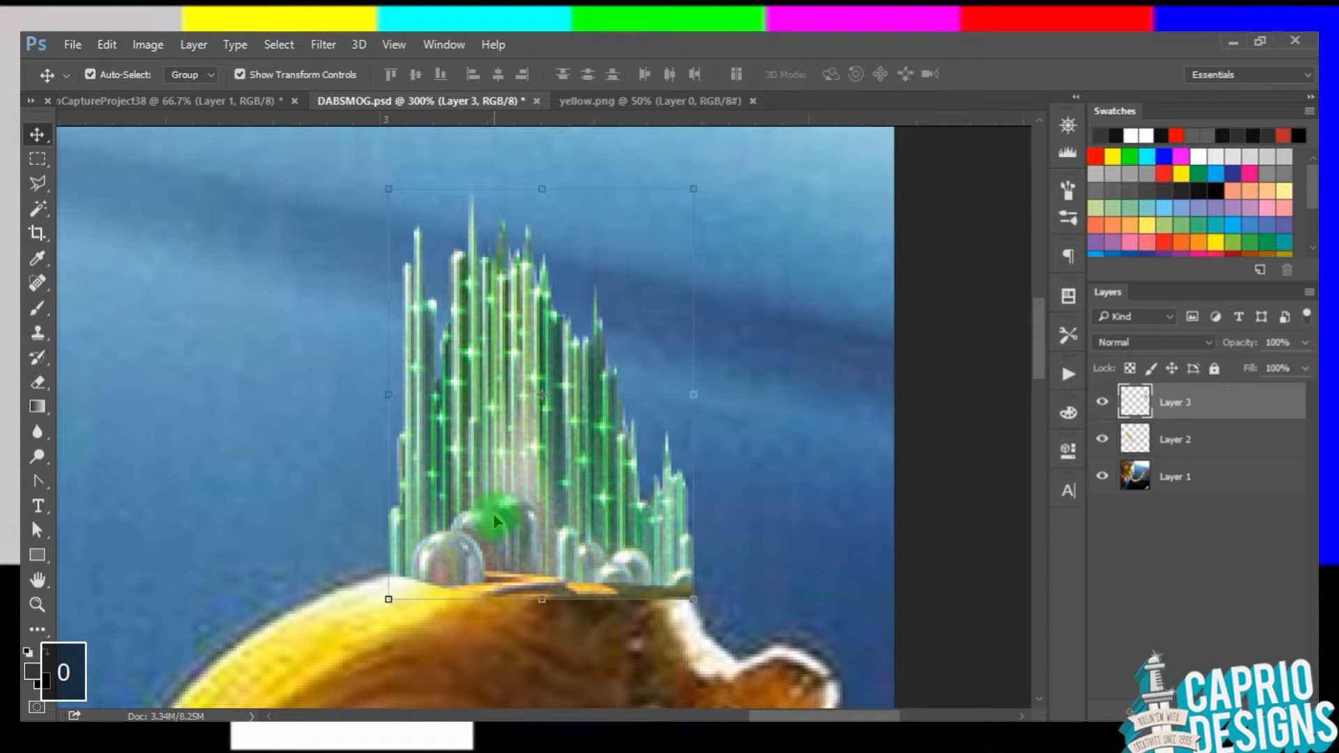
Step: Erase the leftover ground strip beneath the city and its overhanging rightmost towers from Layer 3 with a size 20 Eraser brush
click(39, 382)
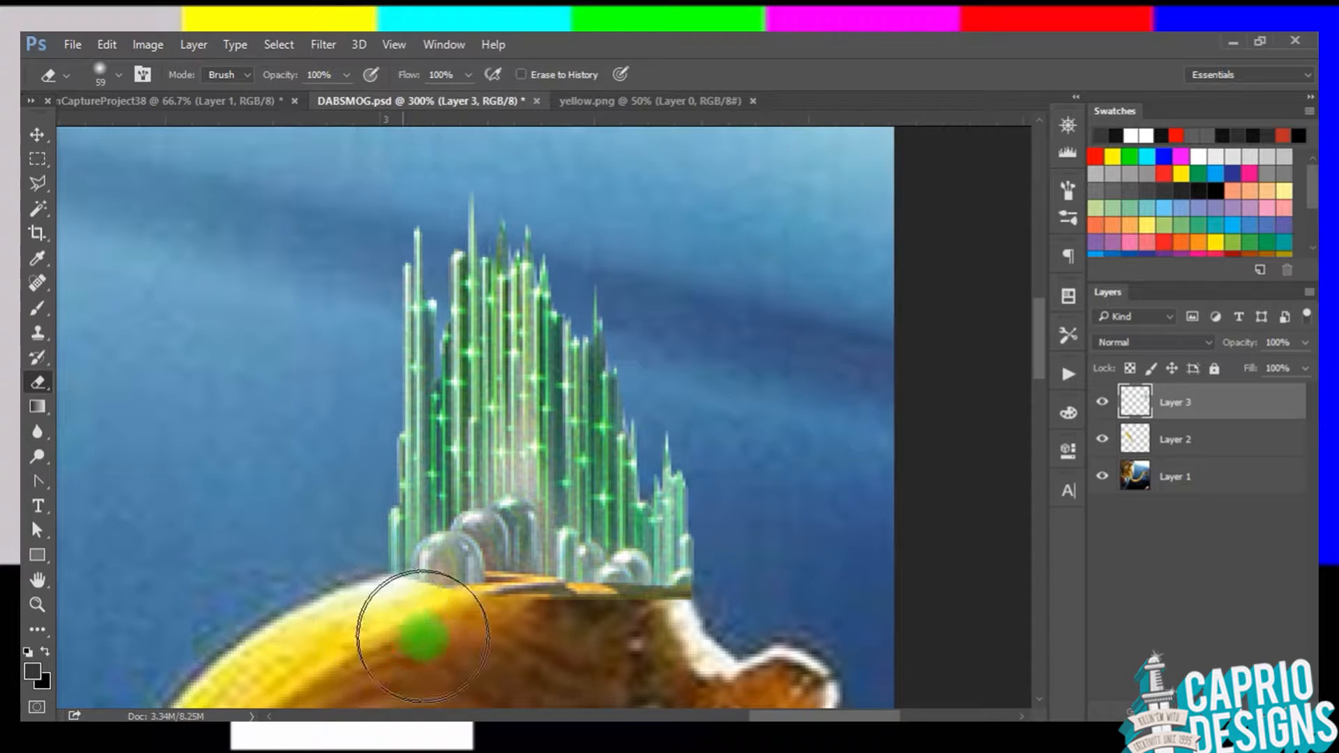
drag(504, 645, 598, 636)
key(ctrl+z)
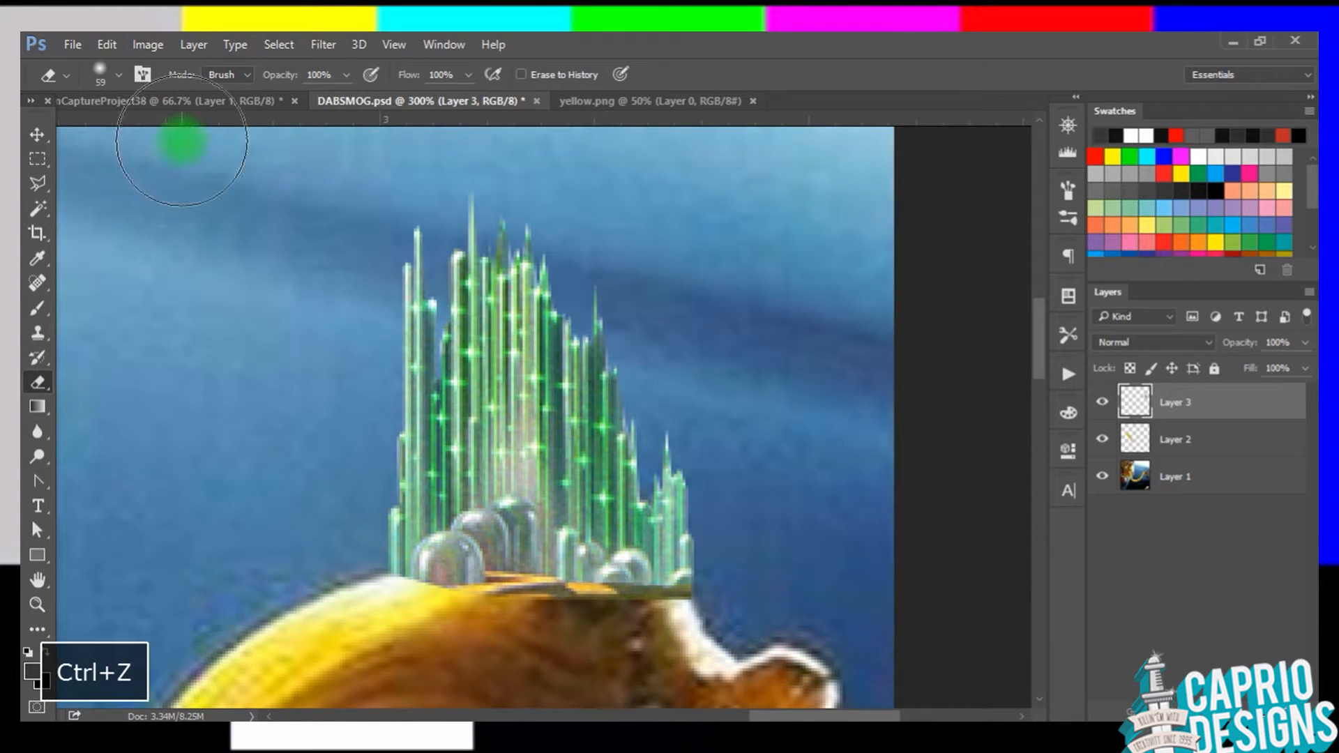
click(119, 75)
drag(143, 148, 137, 147)
mouse_move(537, 594)
mouse_down()
mouse_move(709, 593)
mouse_move(701, 569)
mouse_move(691, 594)
mouse_move(667, 422)
mouse_move(692, 568)
mouse_move(658, 451)
mouse_up()
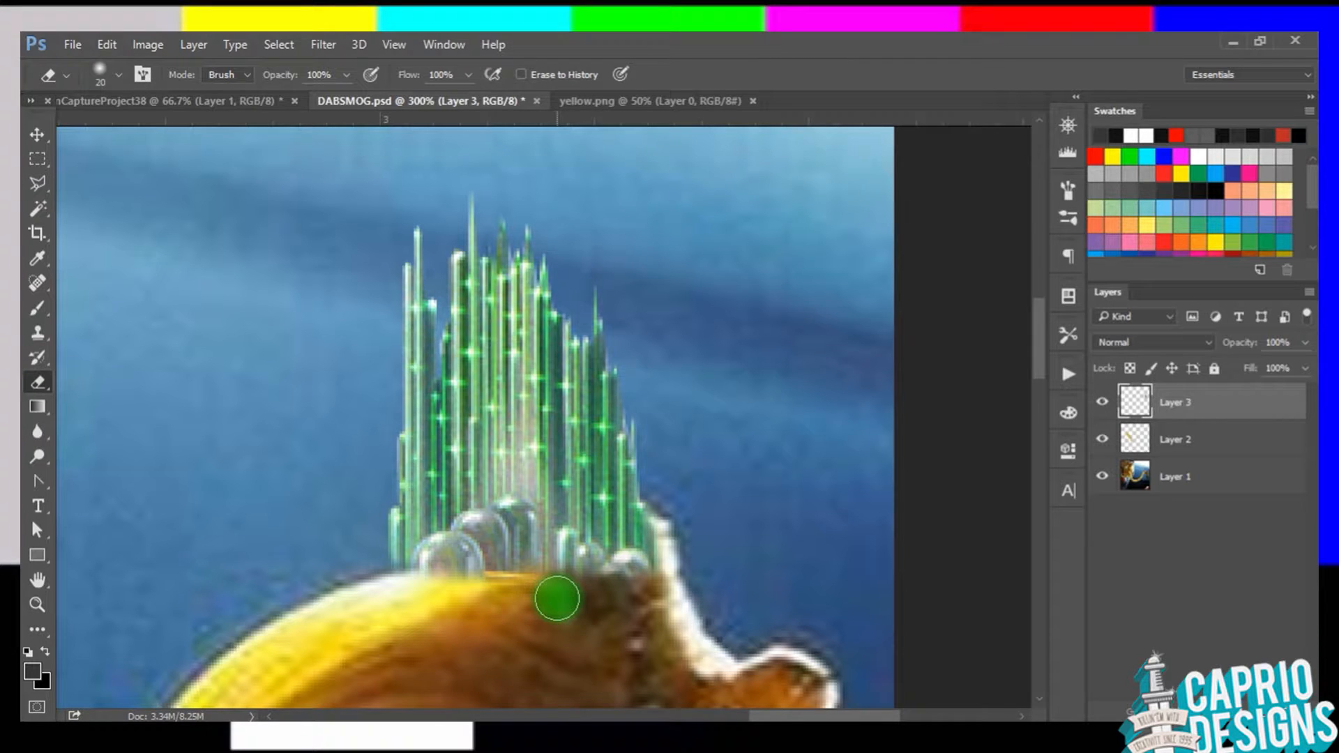
key(ctrl+alt+z)
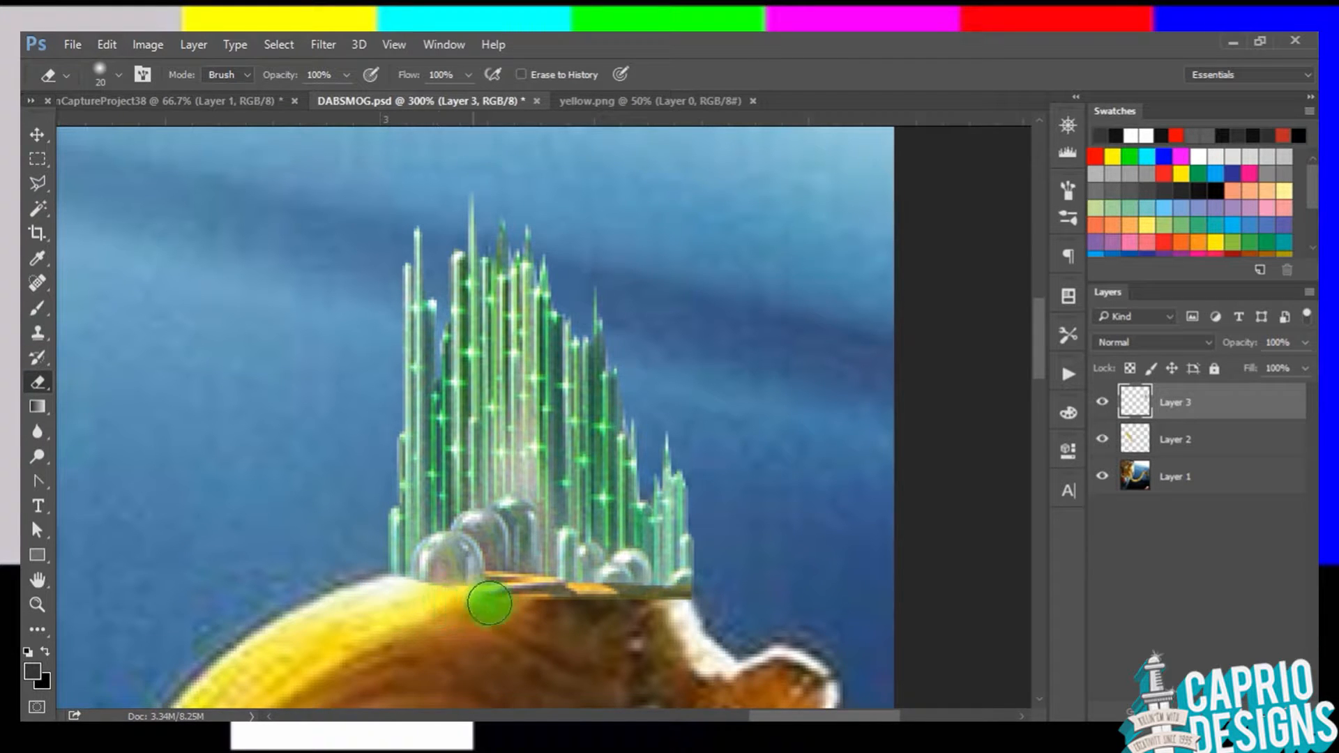
mouse_move(539, 598)
mouse_down()
mouse_move(657, 592)
mouse_move(717, 556)
mouse_move(697, 597)
mouse_move(694, 498)
mouse_move(671, 422)
mouse_move(685, 620)
mouse_move(629, 642)
mouse_move(668, 610)
mouse_move(596, 601)
mouse_move(641, 595)
mouse_move(523, 608)
mouse_up()
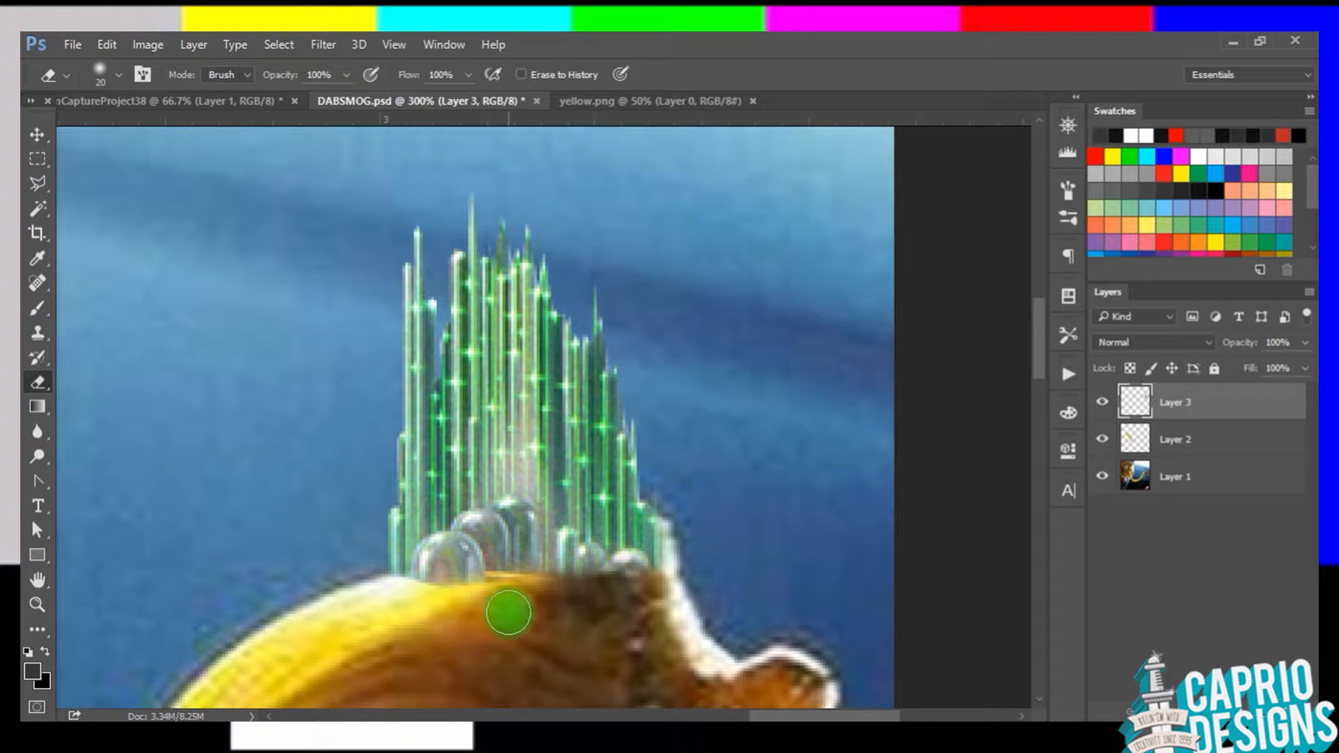
Step: Switch to the Move tool, deselect the city layer, and save the document
key(ctrl+minus)
key(ctrl+minus)
key(ctrl+minus)
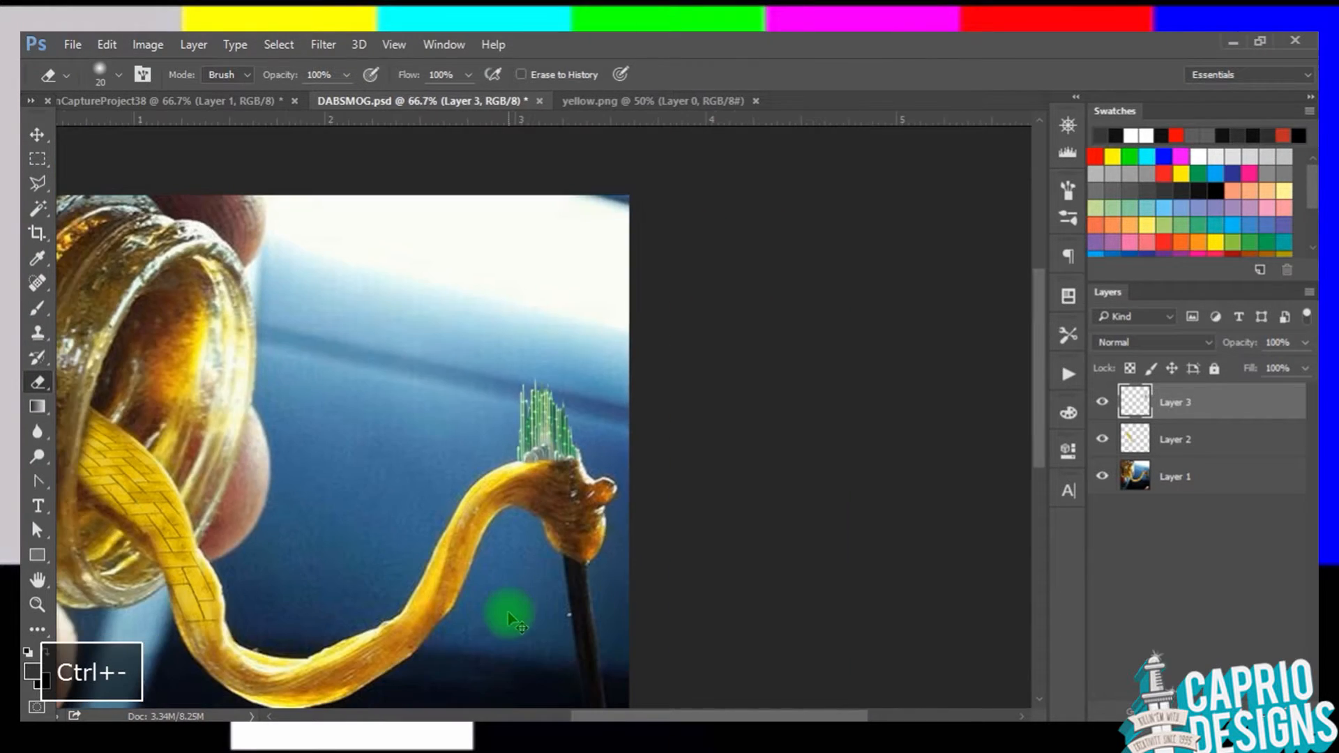
click(37, 134)
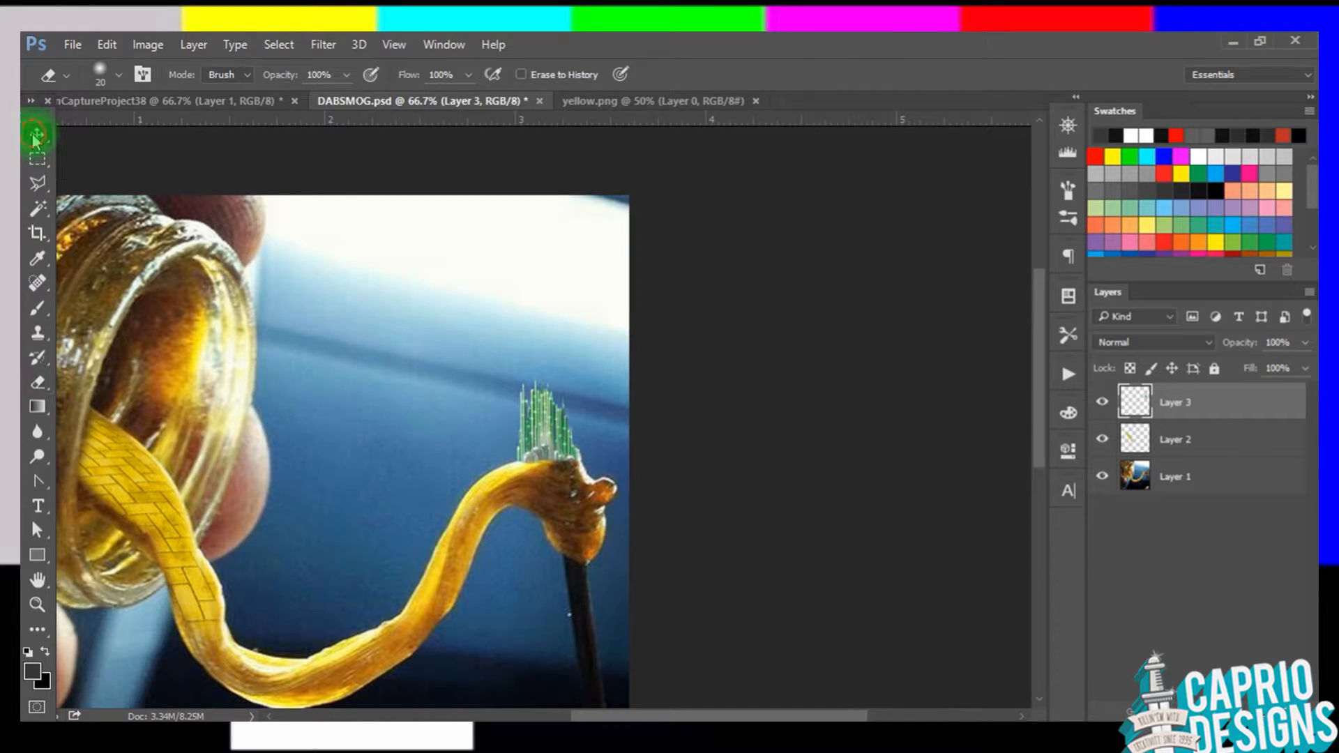
click(746, 384)
click(72, 44)
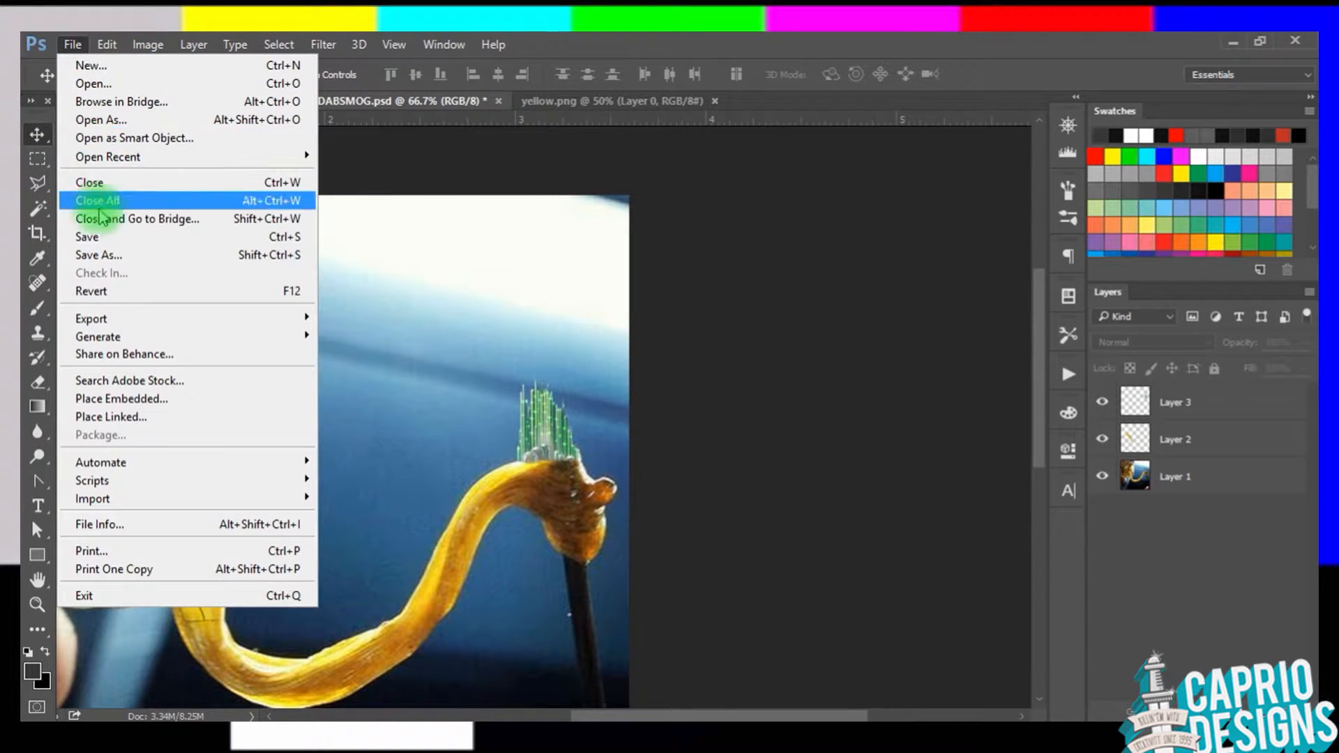
click(91, 236)
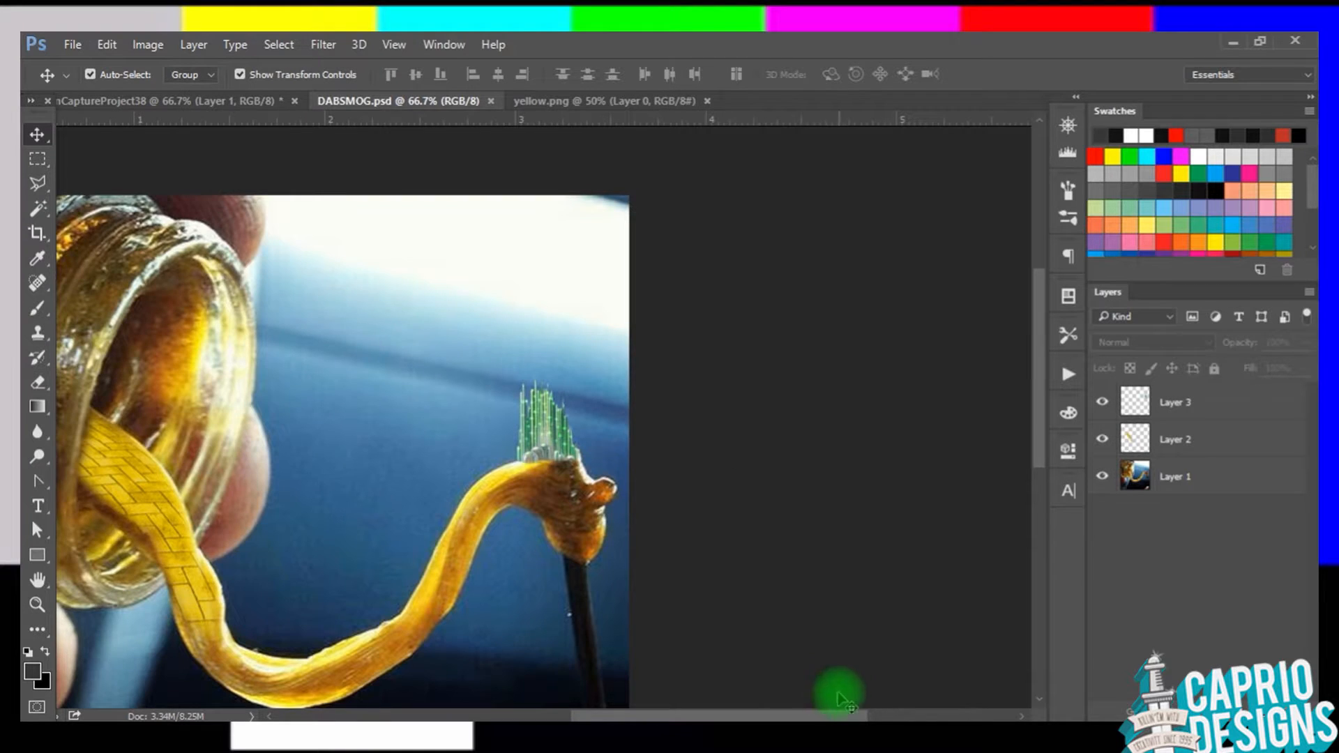
Step: Select the Emerald City at the strand's tip and duplicate its layer
drag(835, 715, 784, 709)
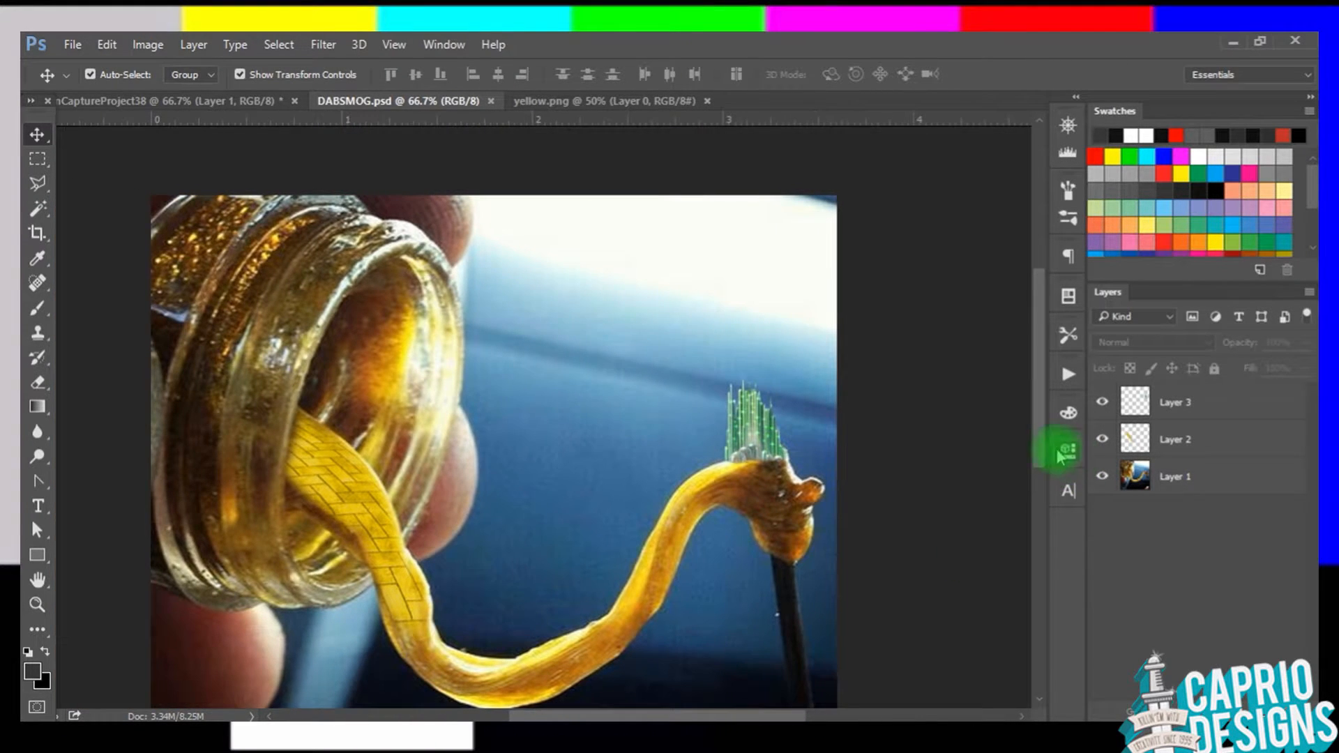
drag(1037, 457, 1045, 470)
key(ctrl+minus)
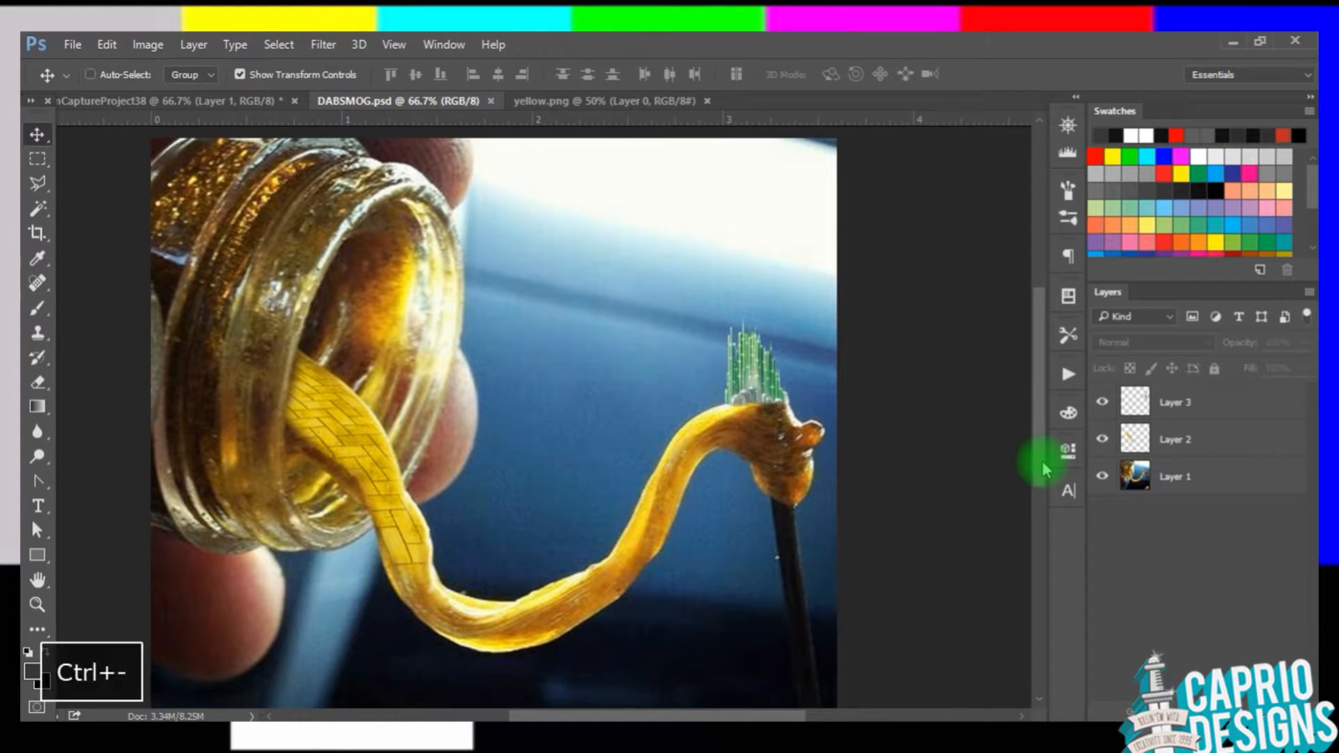
key(ctrl+equal)
key(ctrl+equal)
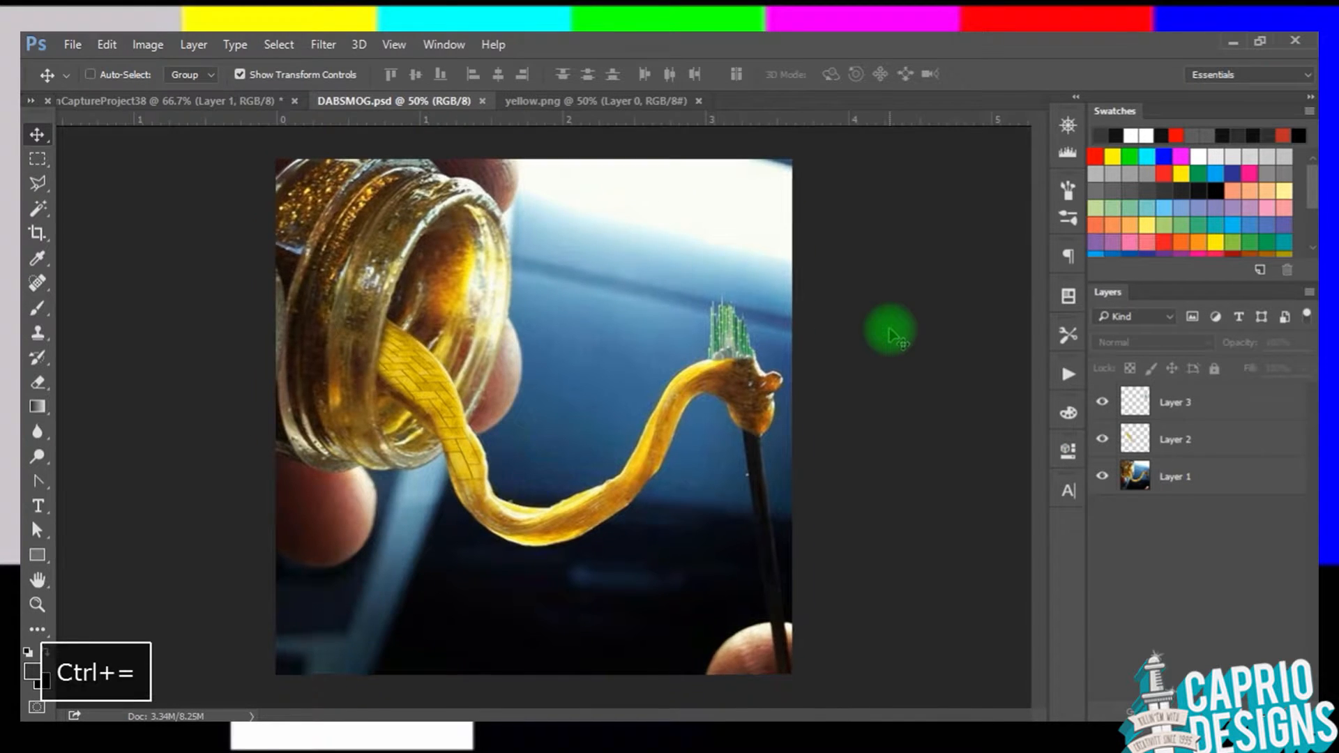
drag(718, 709, 801, 710)
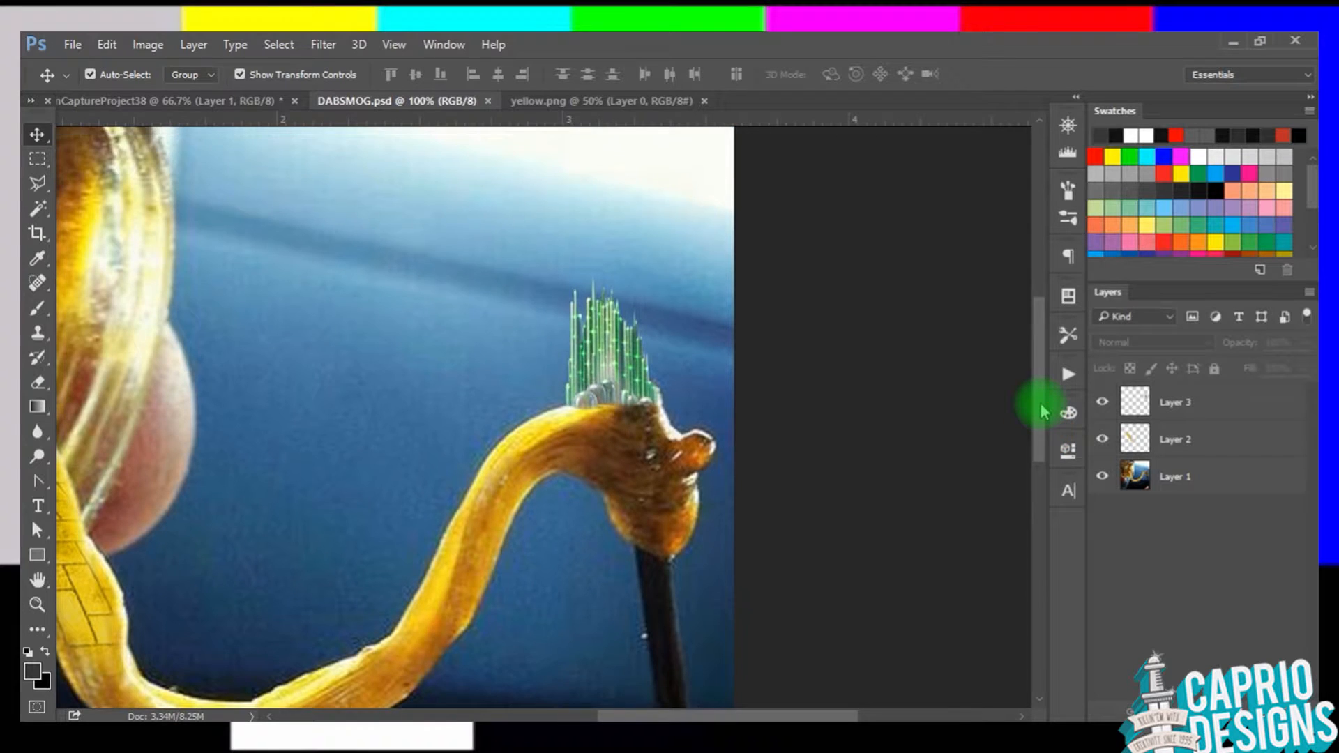
key(ctrl+equal)
drag(1034, 397, 1035, 373)
click(643, 464)
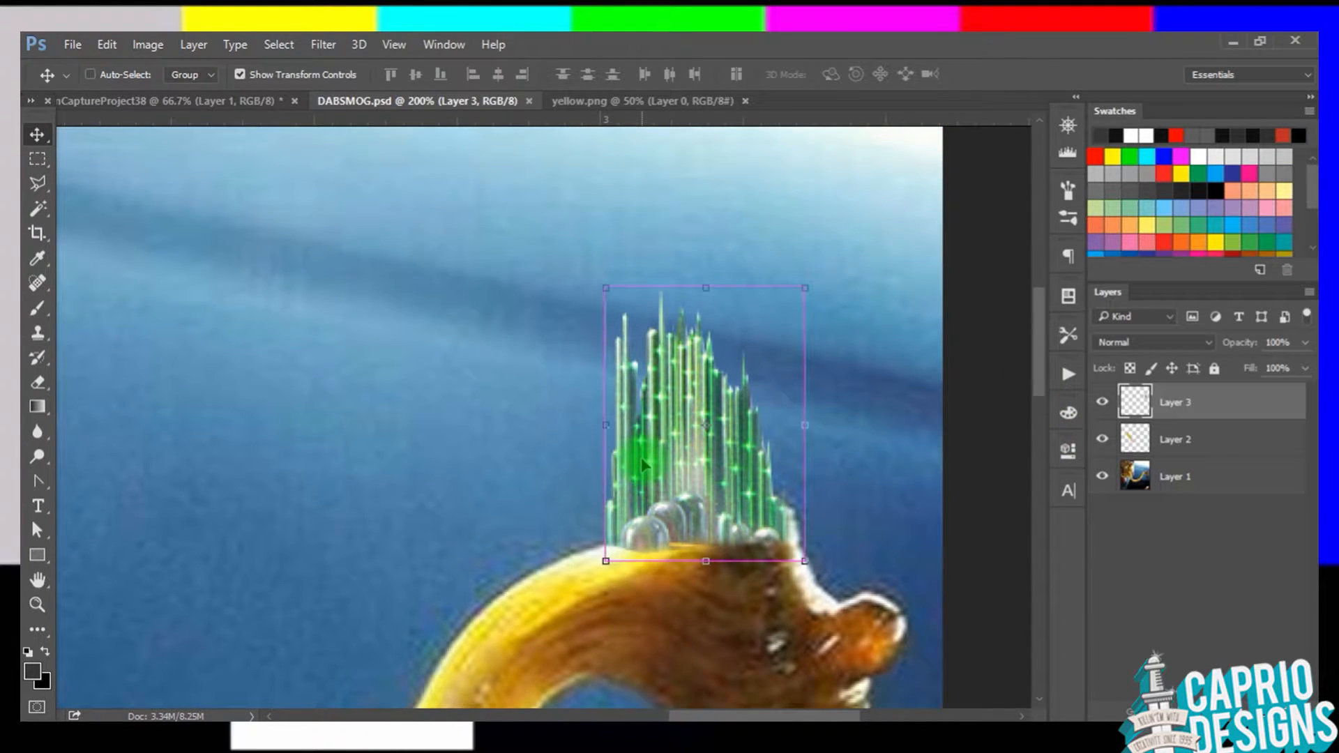
key(ctrl+j)
Step: Apply a white Color Overlay layer style to the duplicated city layer and place it beneath Layer 3
click(193, 44)
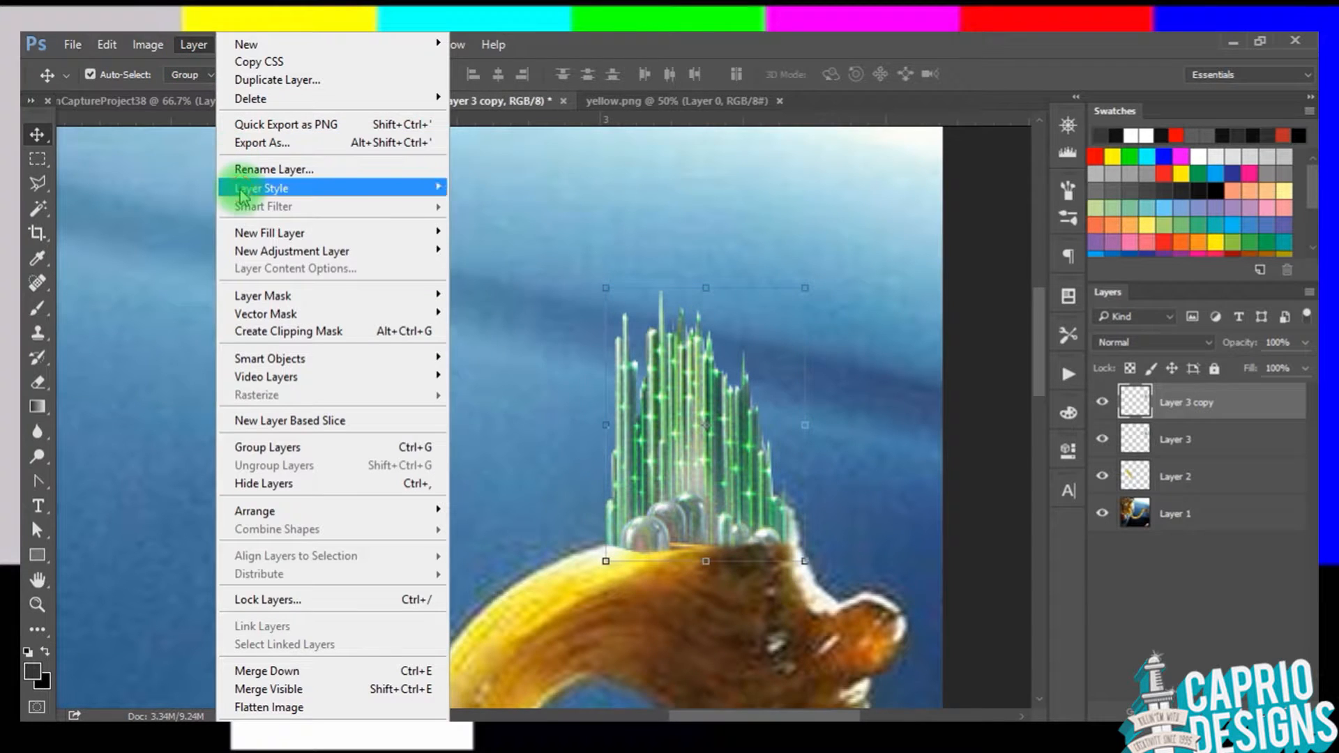
mouse_move(240, 195)
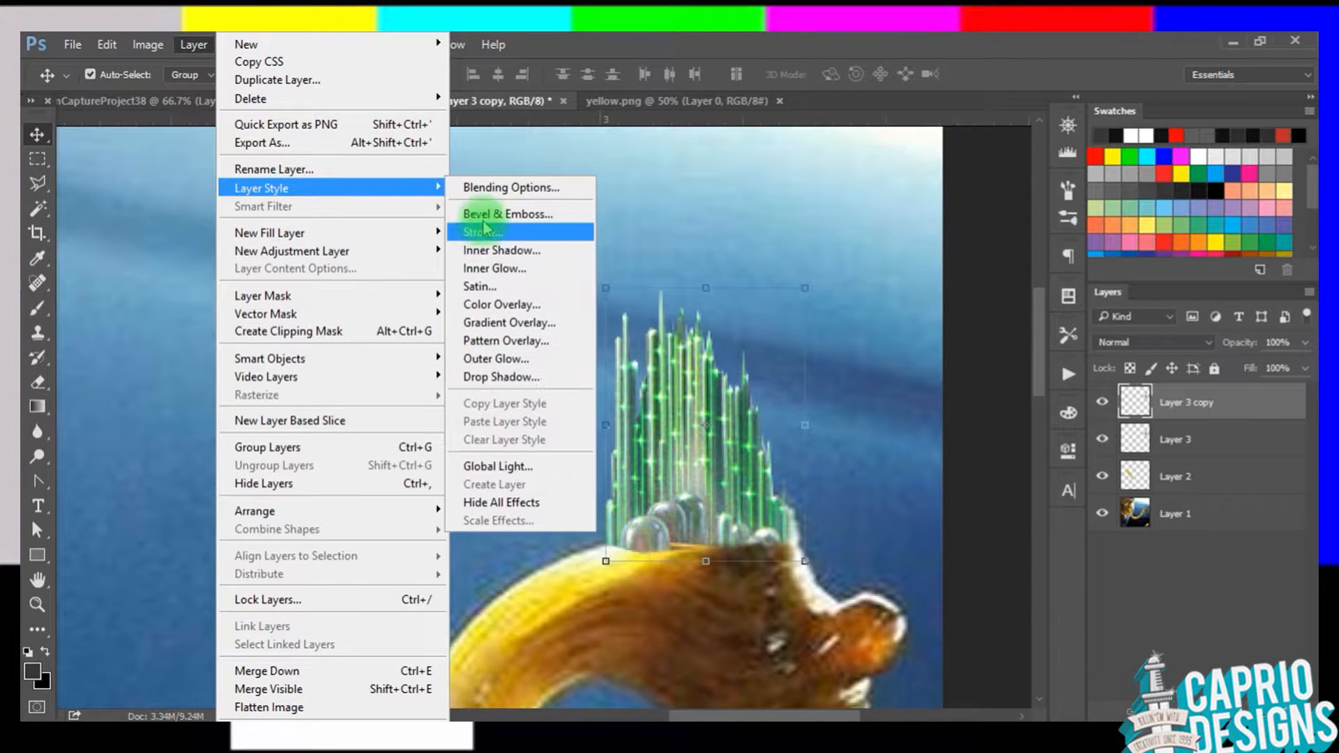
click(487, 305)
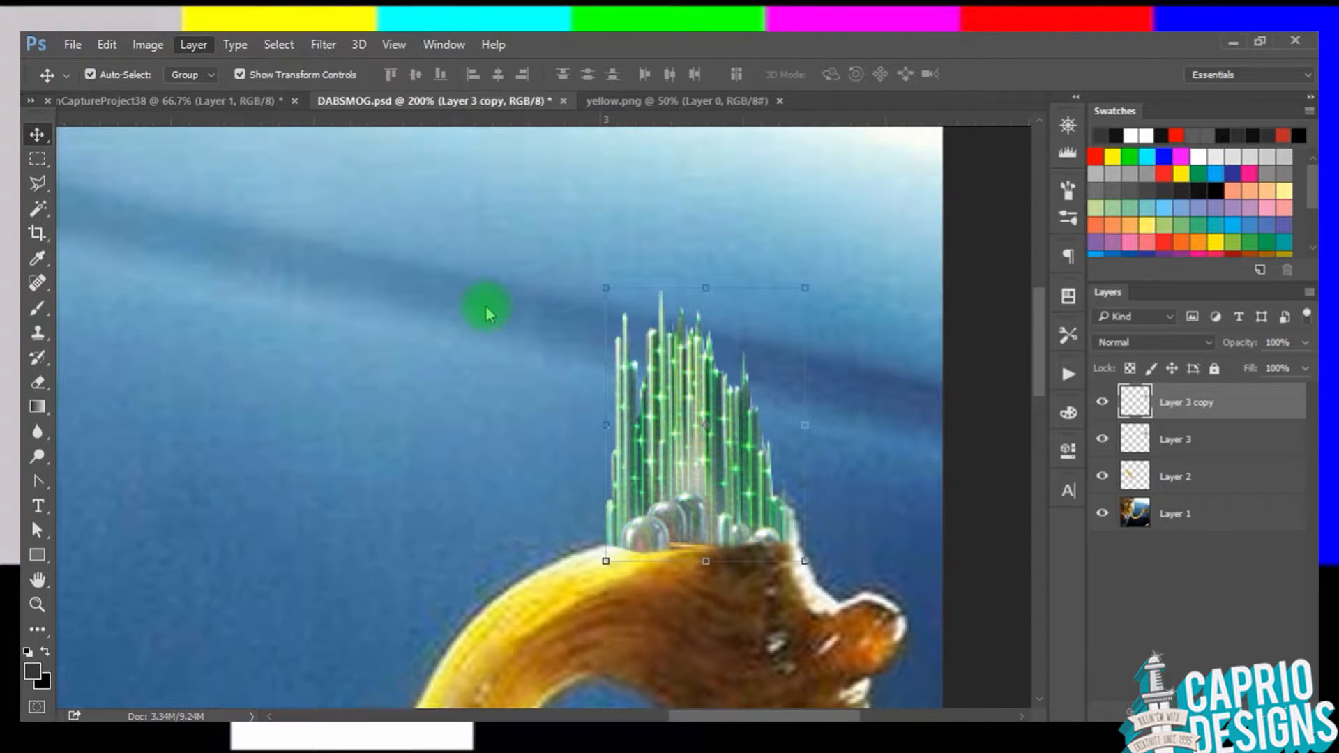
drag(670, 213, 1022, 230)
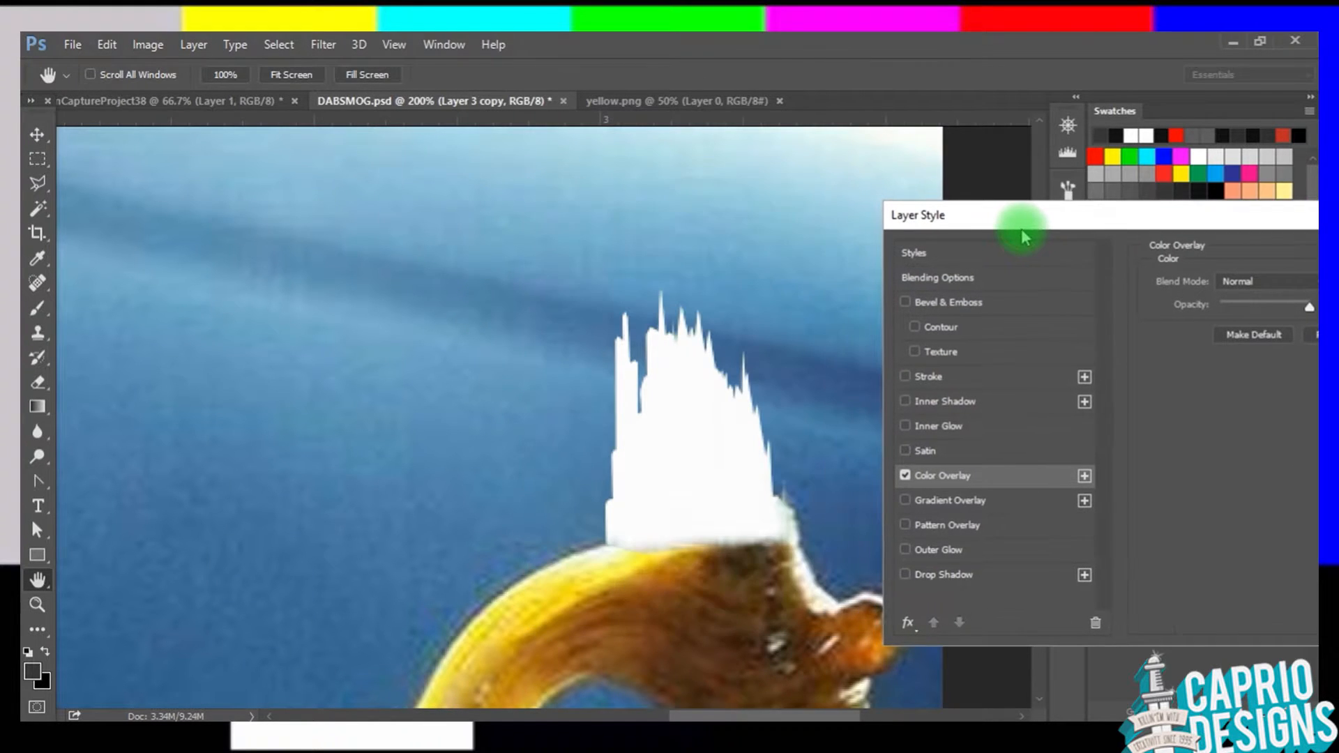
drag(1106, 211, 723, 228)
click(1125, 265)
key(v)
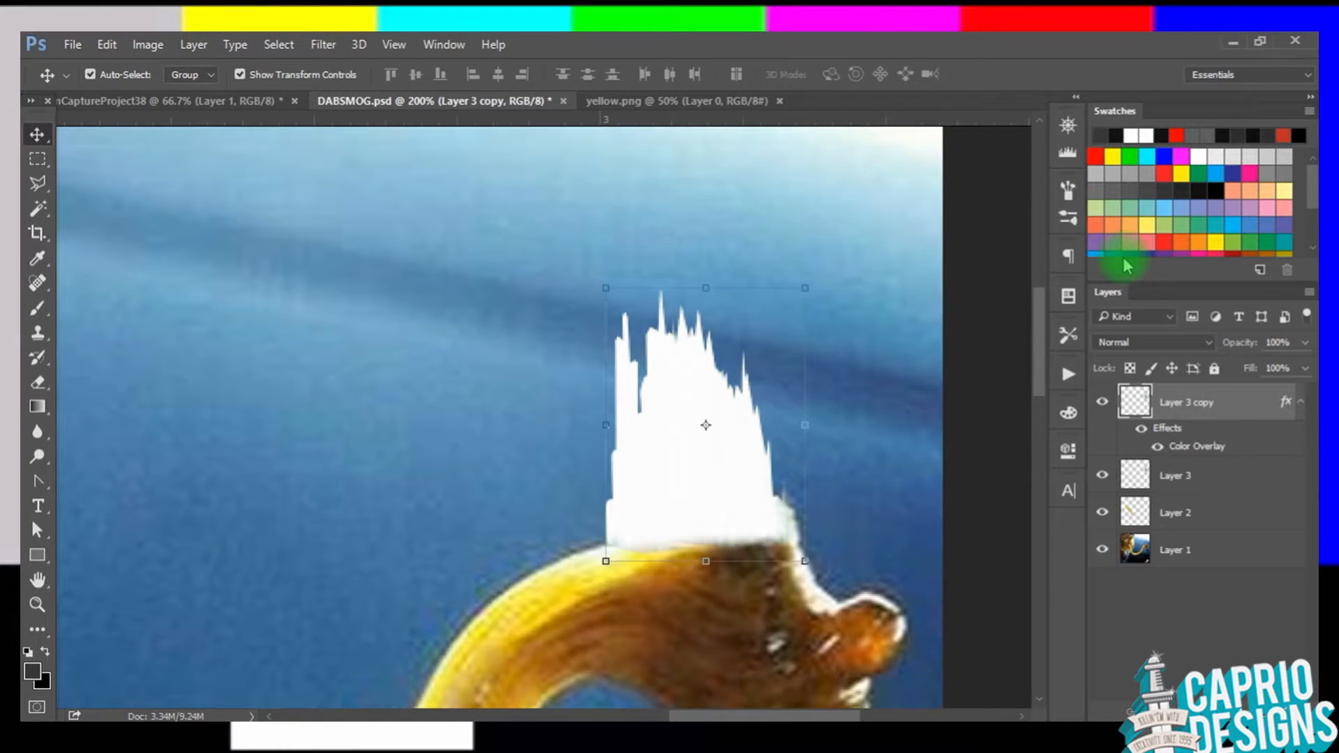
key(ctrl+bracketleft)
Step: Change the copy's Color Overlay to the light green a0ffa0 sampled from the city's towers
click(185, 52)
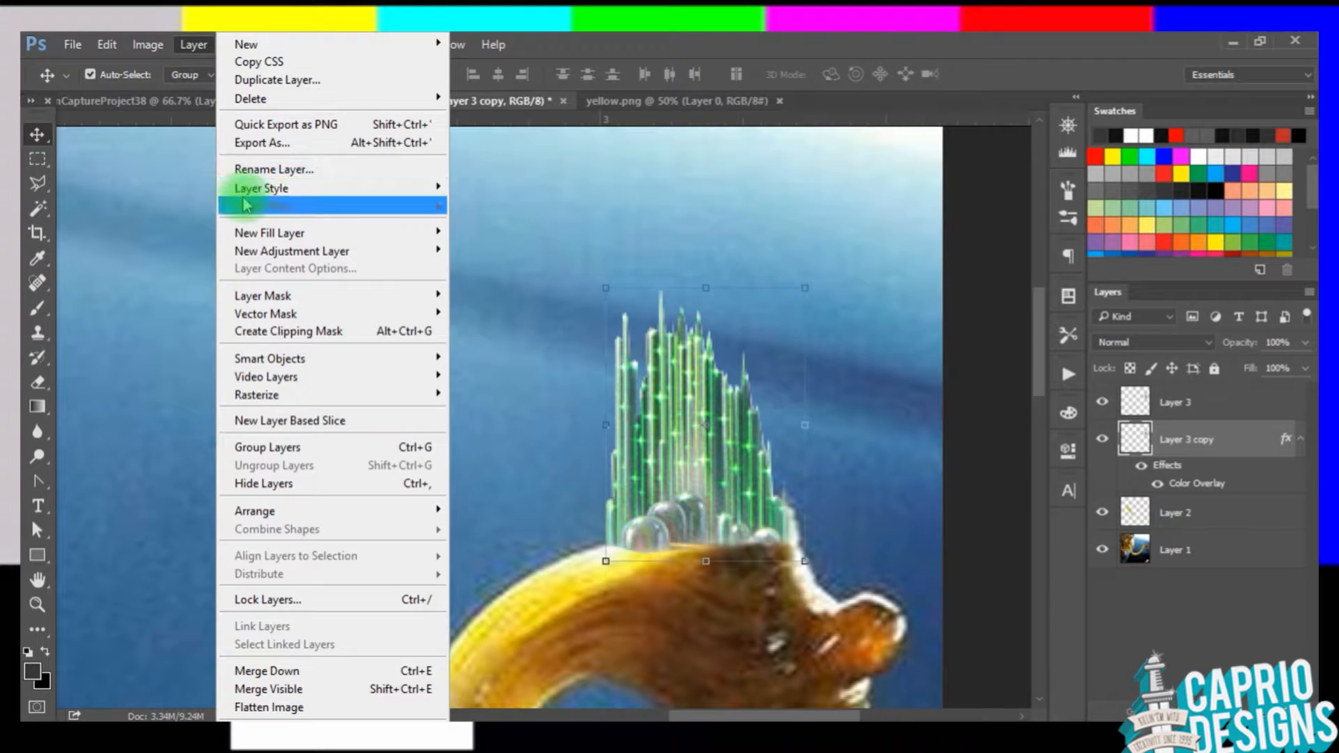
mouse_move(195, 184)
click(488, 307)
key(ctrl+equal)
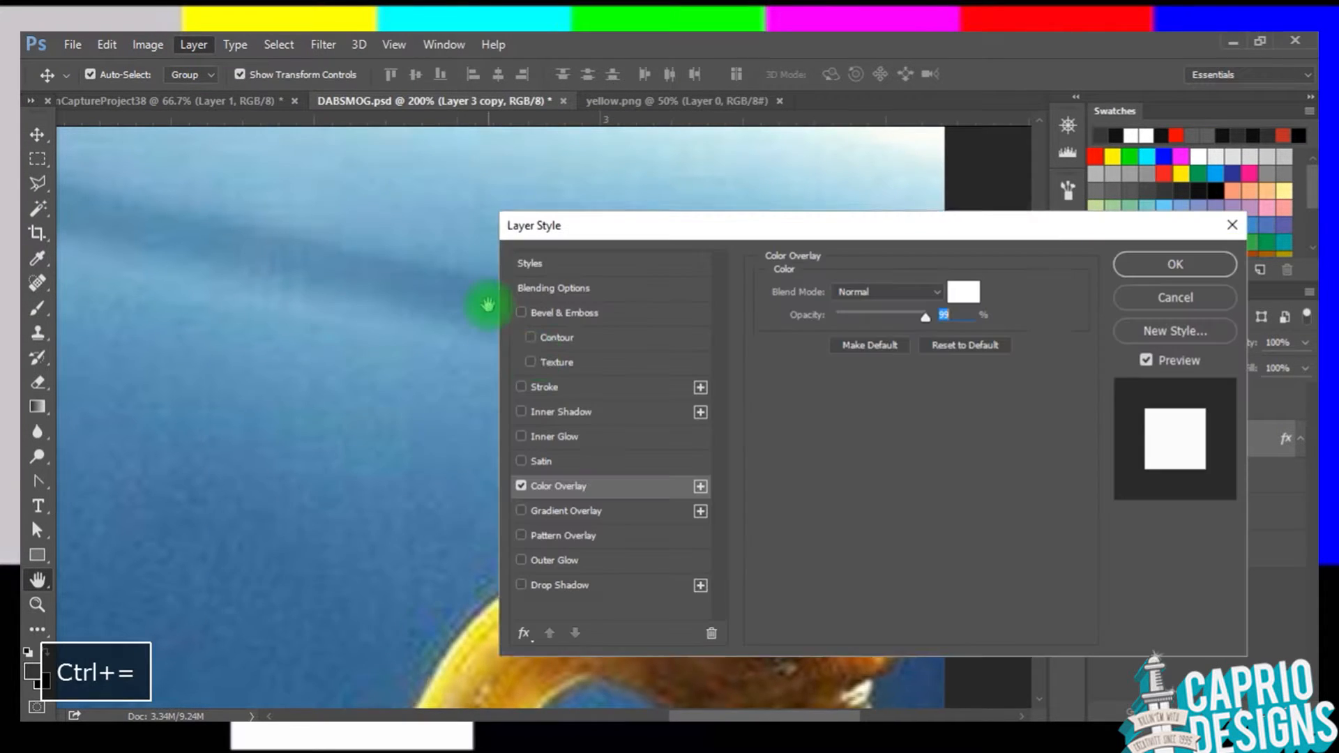
drag(965, 218, 1239, 176)
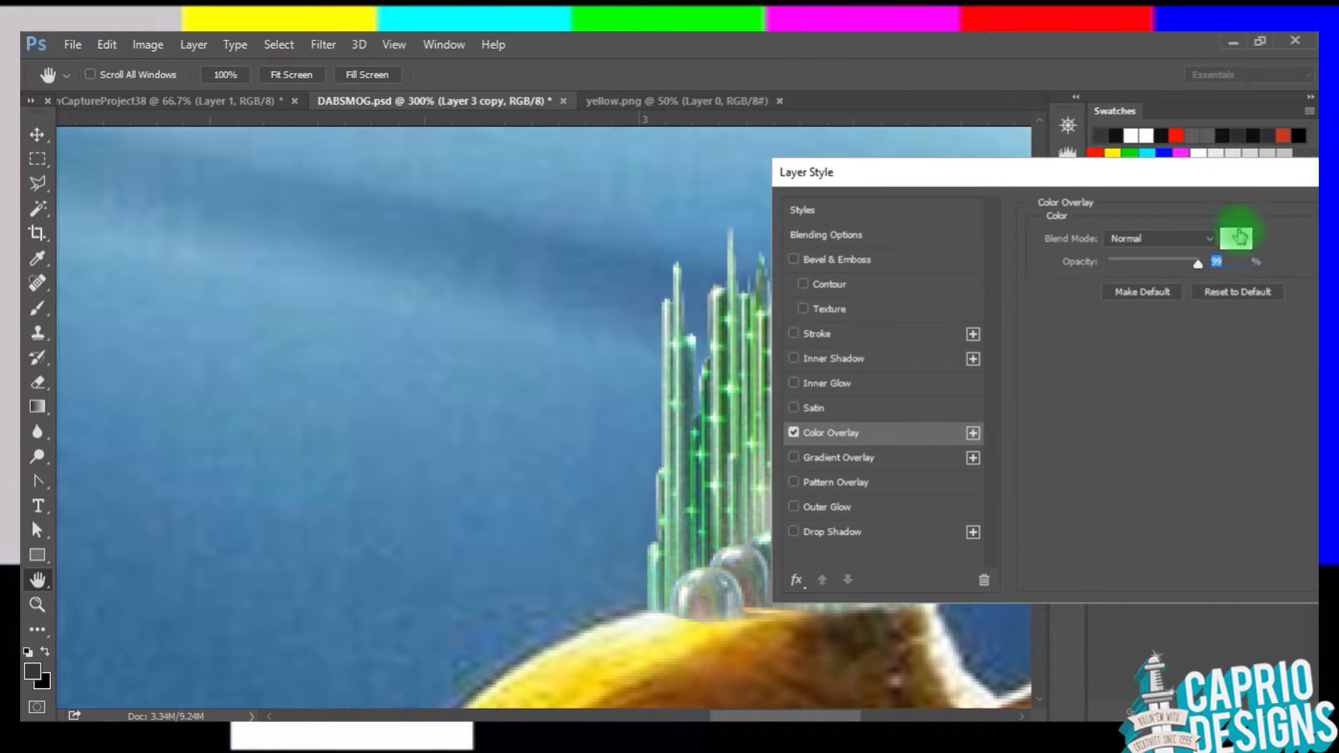
click(1232, 240)
drag(747, 278, 879, 268)
click(701, 378)
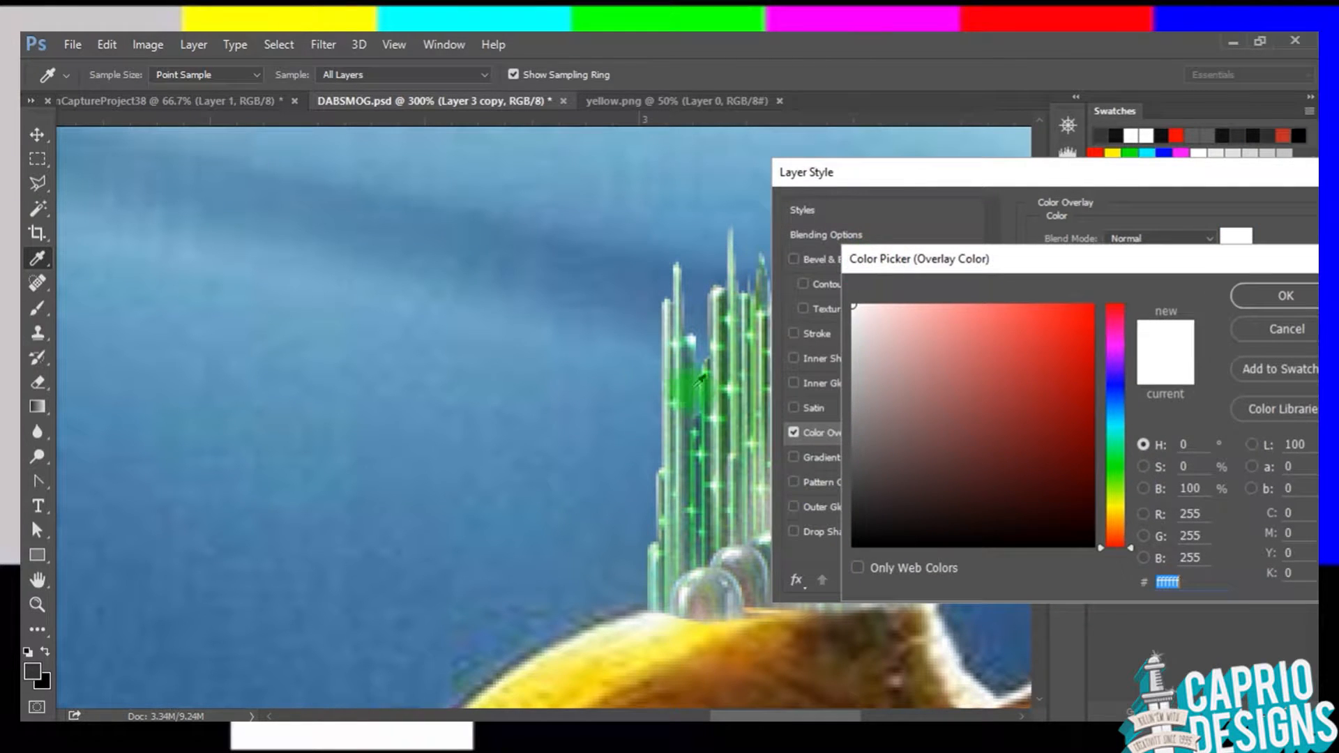
click(738, 386)
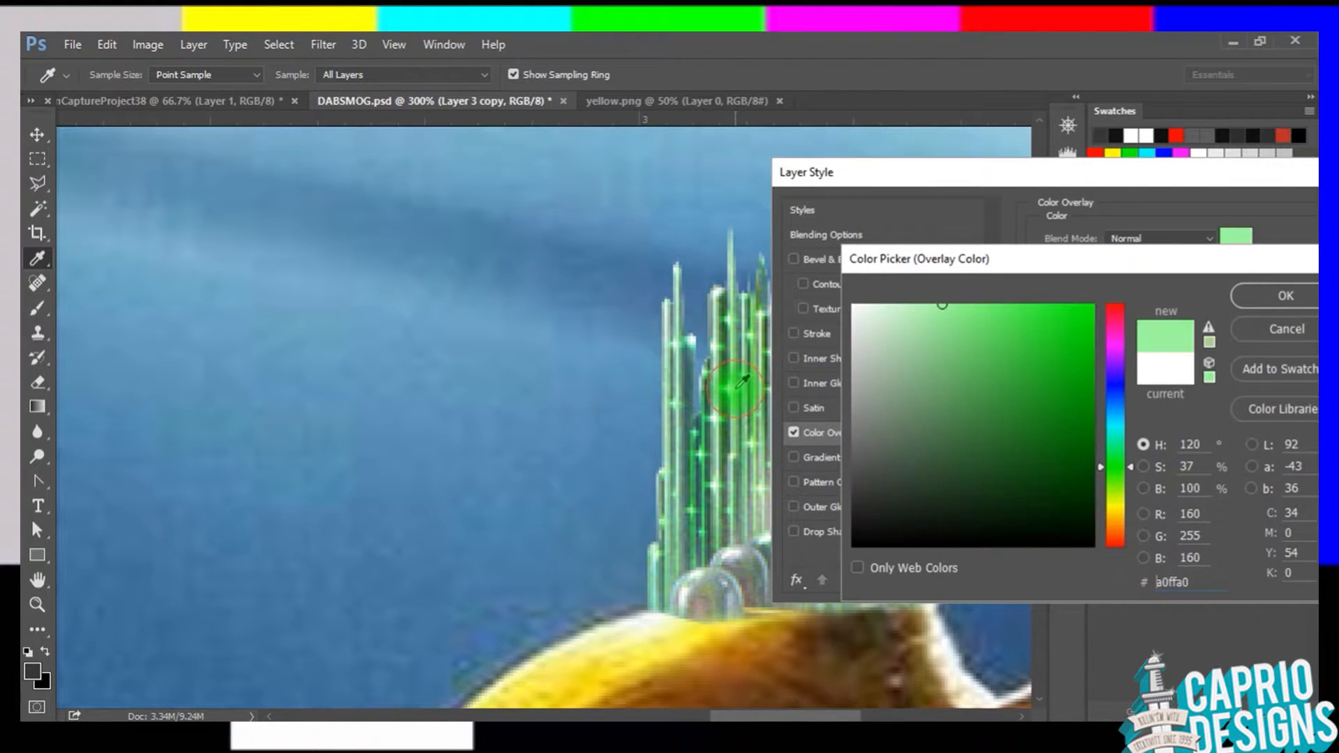
click(1234, 296)
Step: Copy the hex code a0ffa0 of the overlay colour, keeping the layer style settings open
click(1209, 180)
drag(1210, 180, 567, 156)
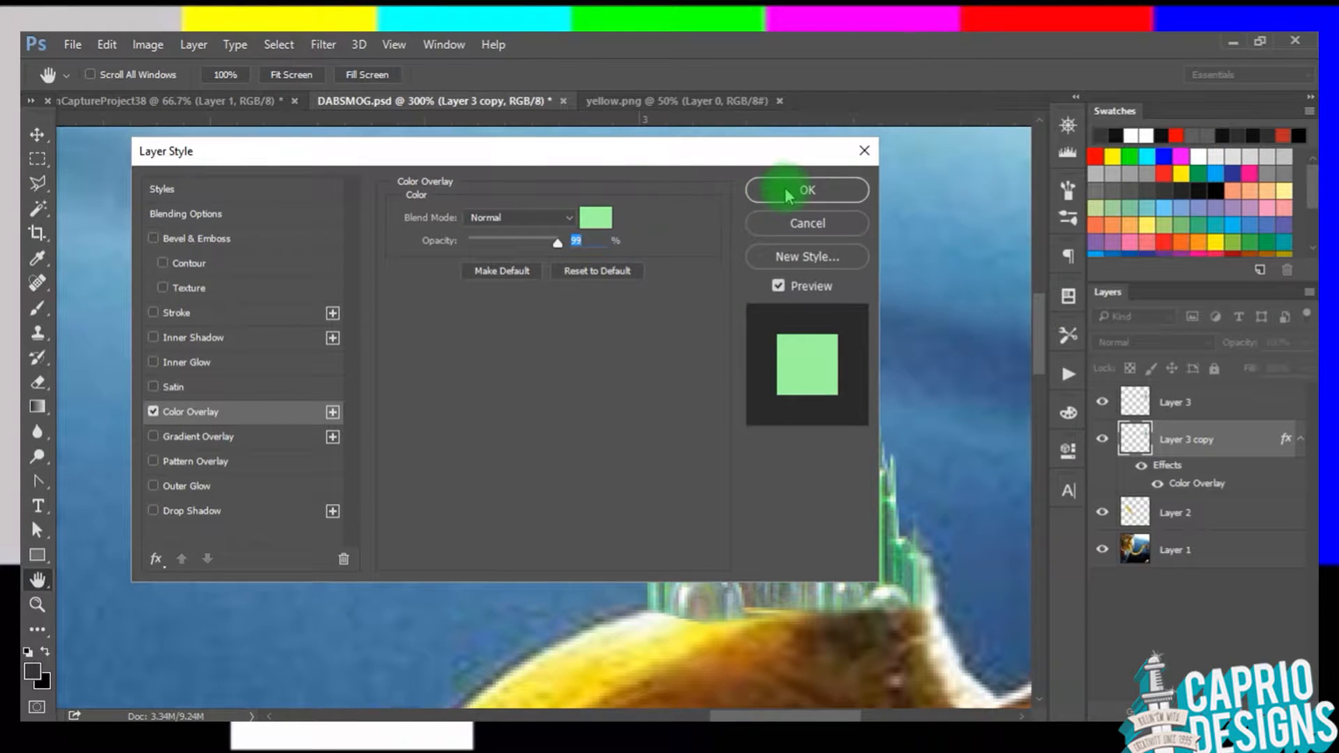
click(596, 217)
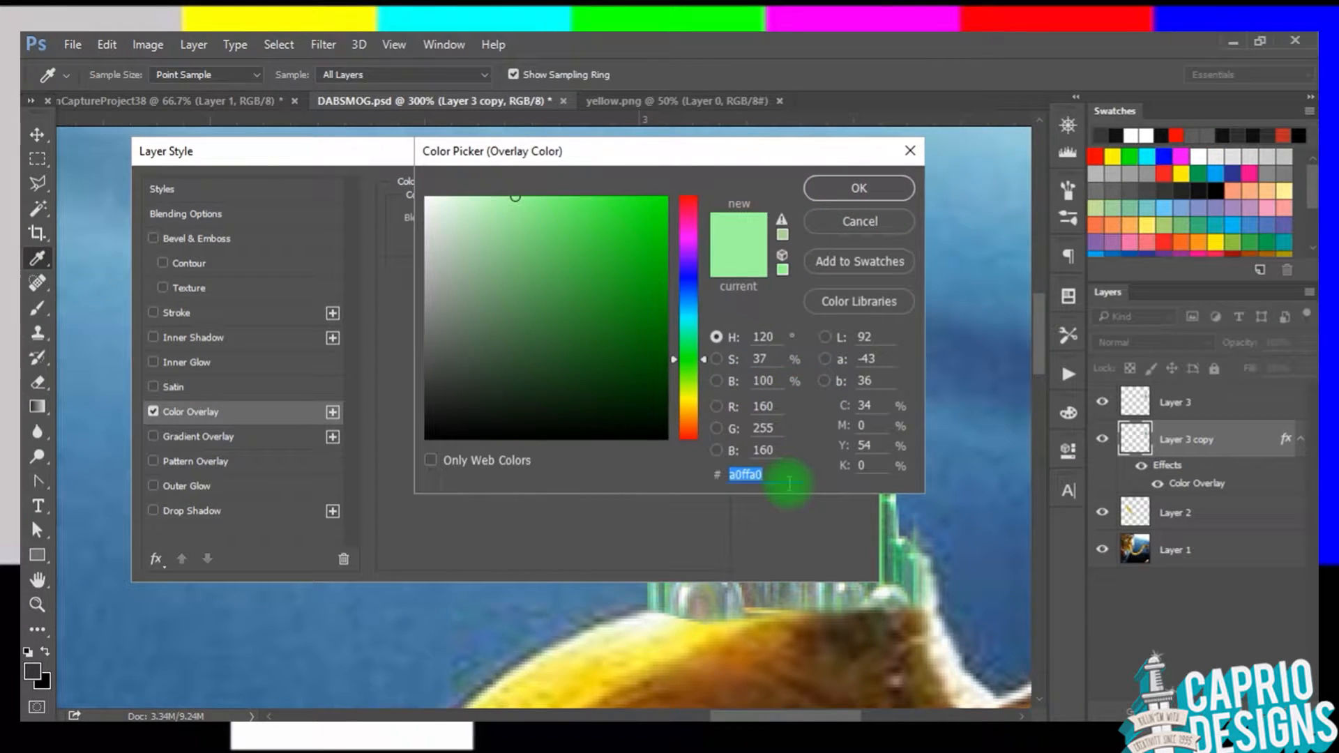
key(ctrl+c)
click(837, 187)
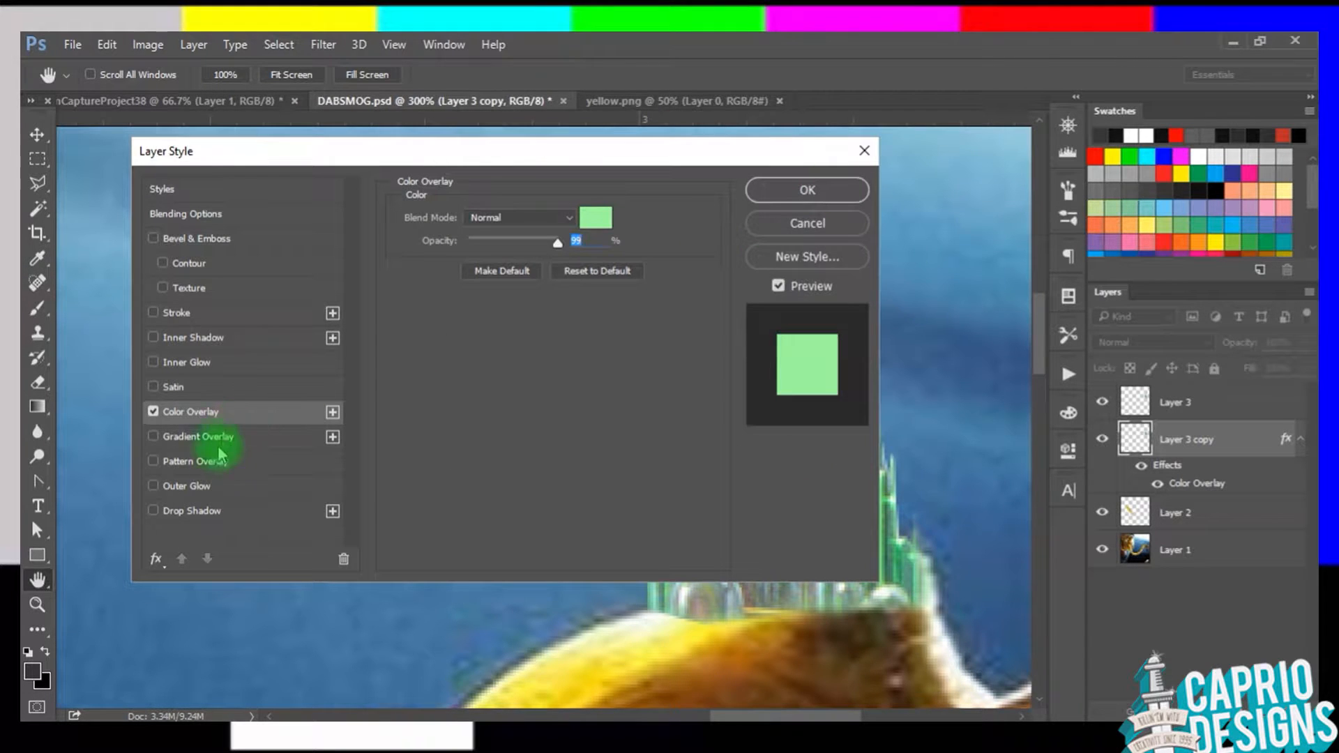
Step: Leave Gradient Overlay disabled and enable an Outer Glow on the city copy, using the copied colour a0ffa0
click(201, 435)
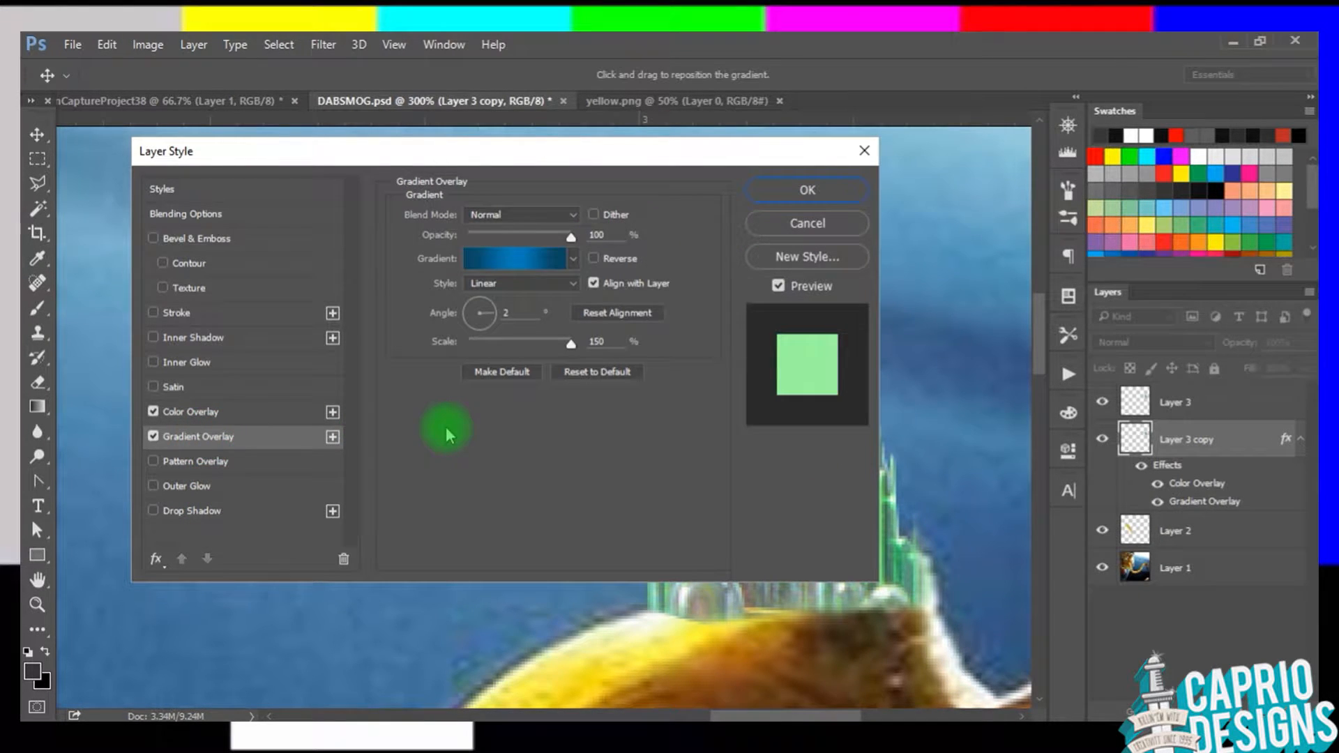
click(153, 436)
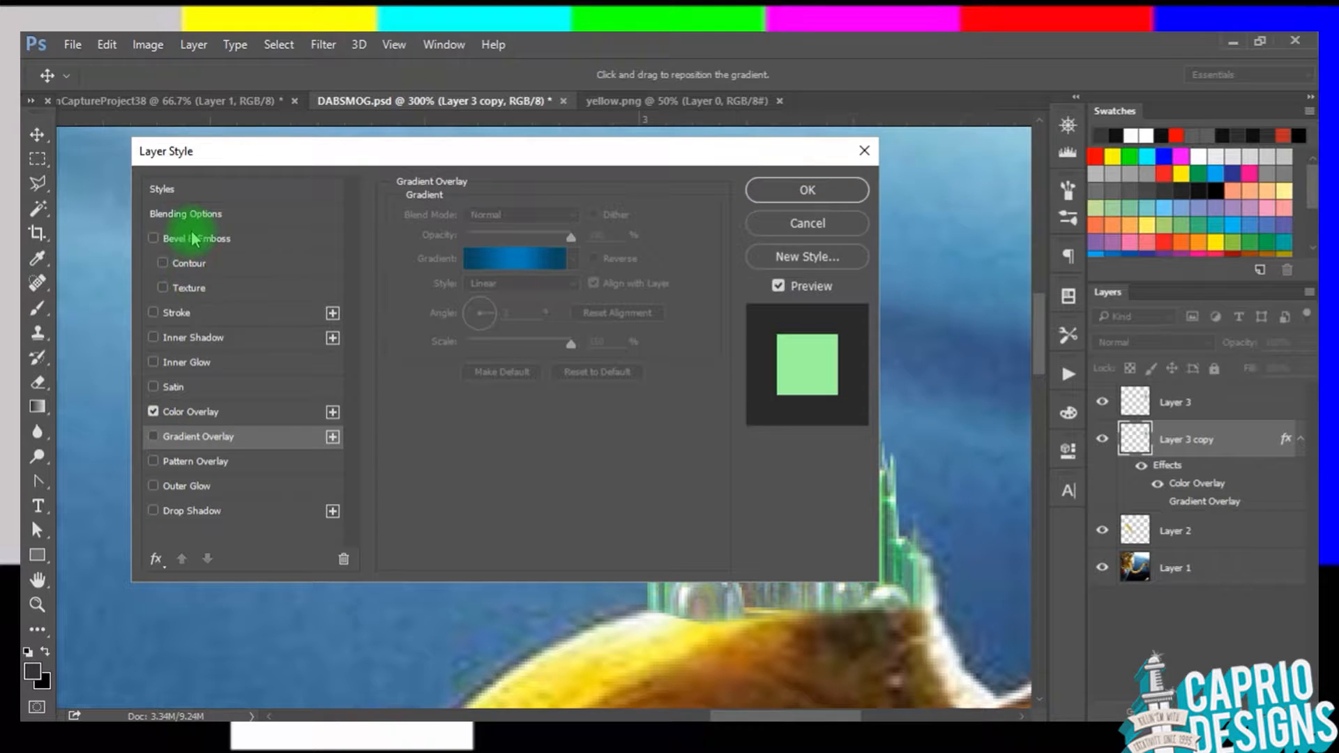
click(209, 485)
click(443, 280)
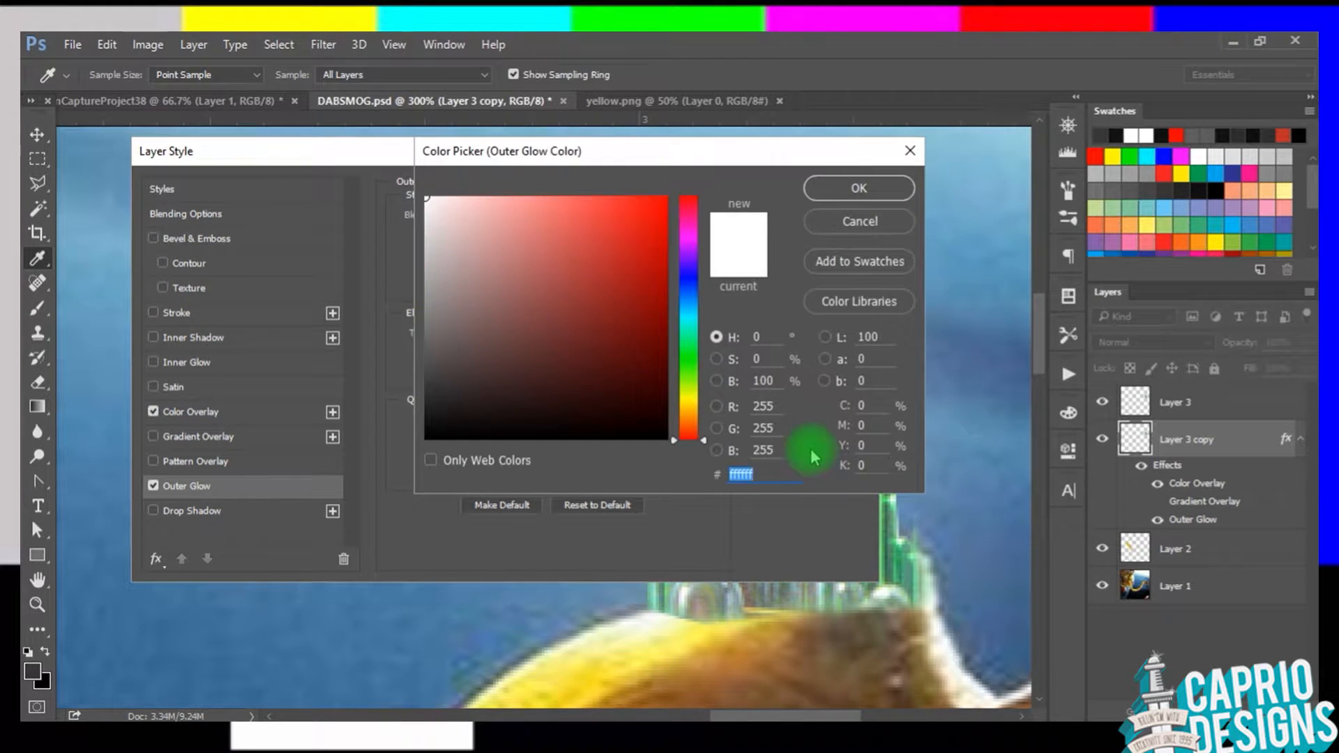
key(ctrl+v)
click(854, 186)
Step: Set the city copy's Outer Glow to 72% opacity, 6% noise and 10 px size, and apply the layer style
drag(706, 152, 391, 192)
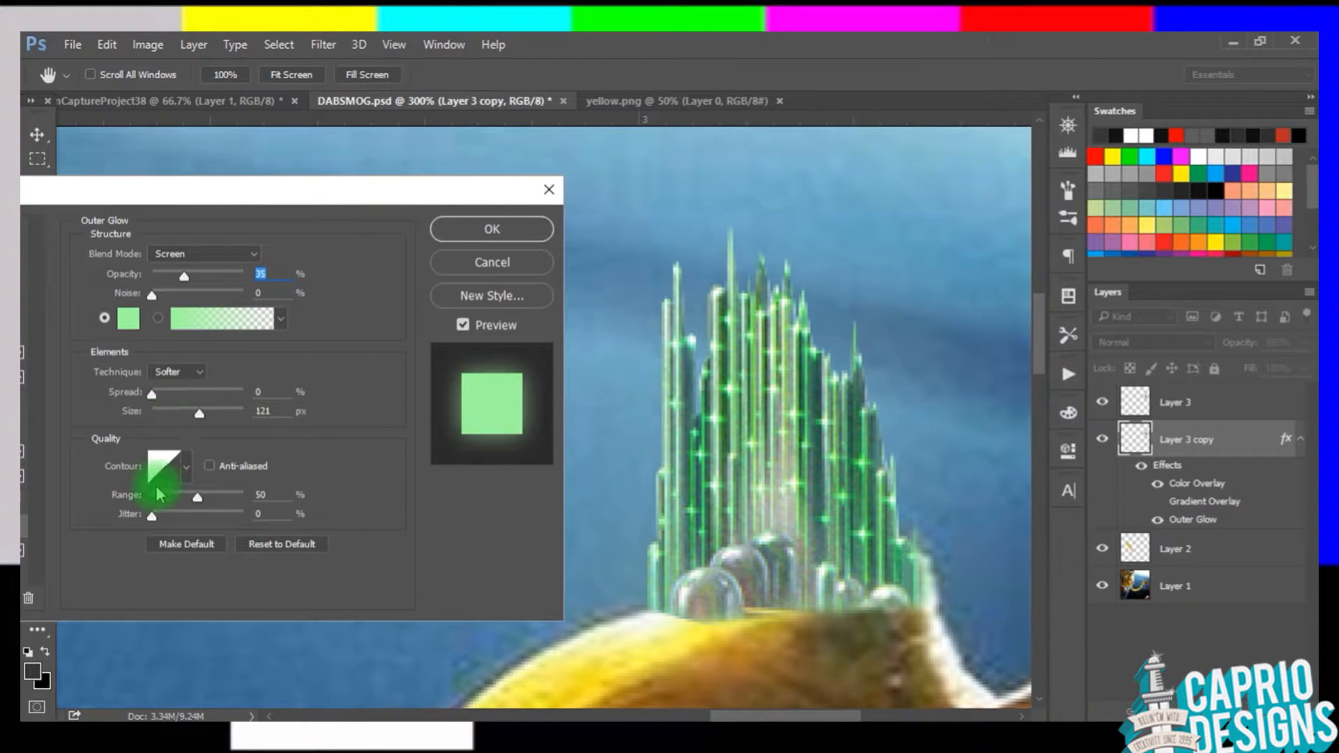
drag(199, 284, 211, 277)
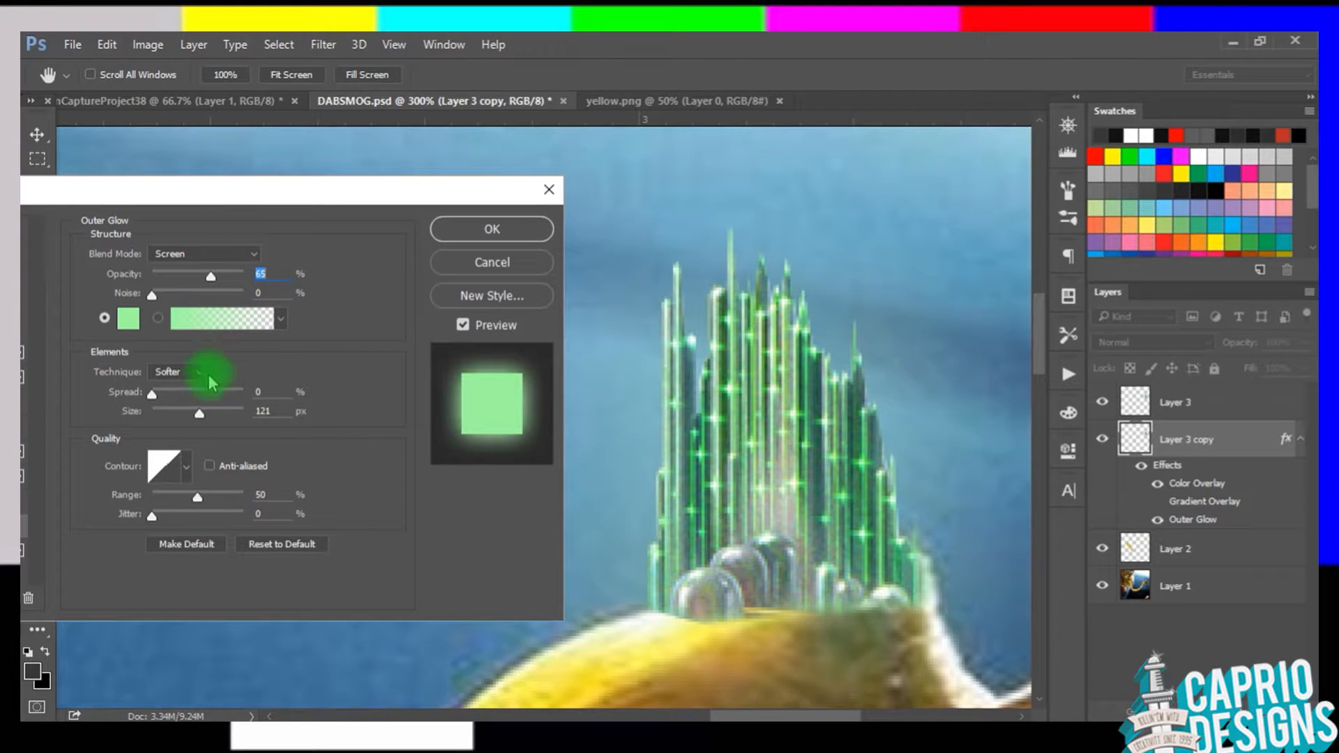
drag(199, 414, 163, 421)
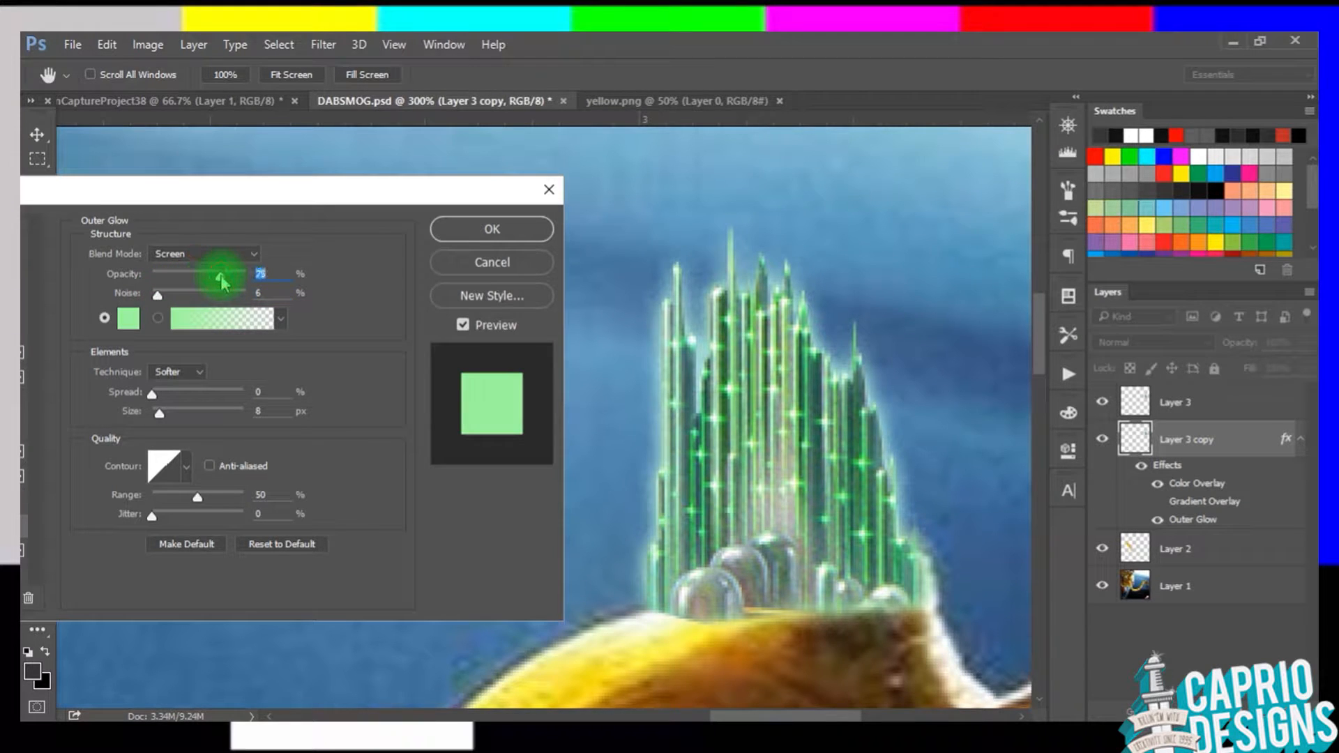
drag(162, 420, 159, 416)
click(155, 516)
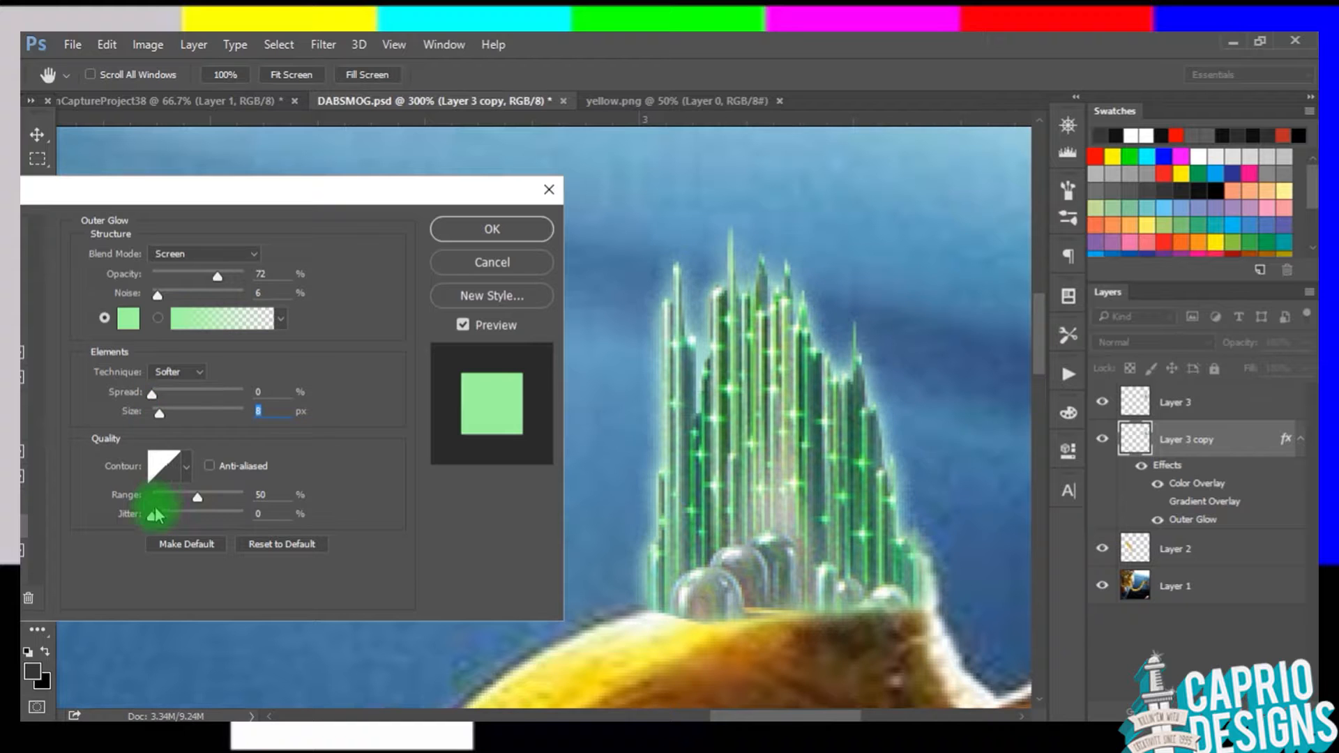
key(ctrl+minus)
key(ctrl+minus)
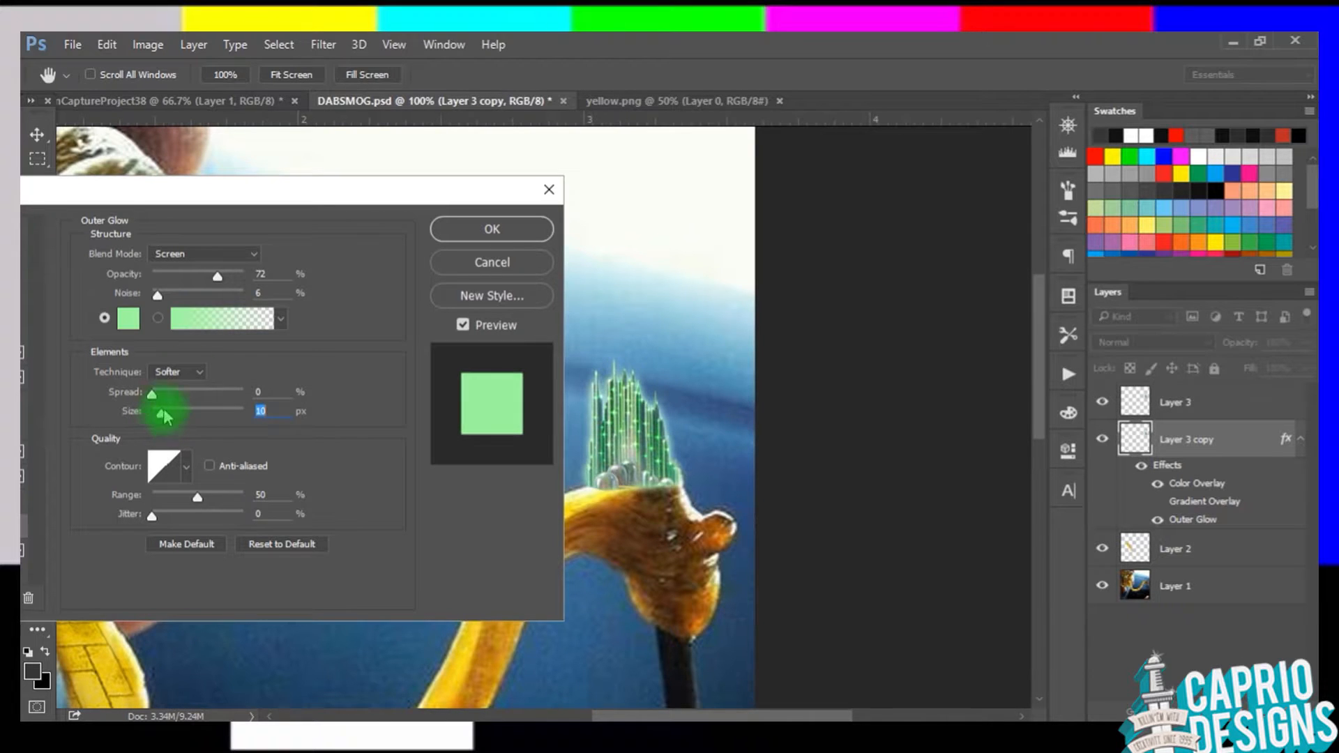
click(452, 228)
Step: Erase the glow along the city's base on the Layer 3 copy with a soft 55 px eraser
click(38, 385)
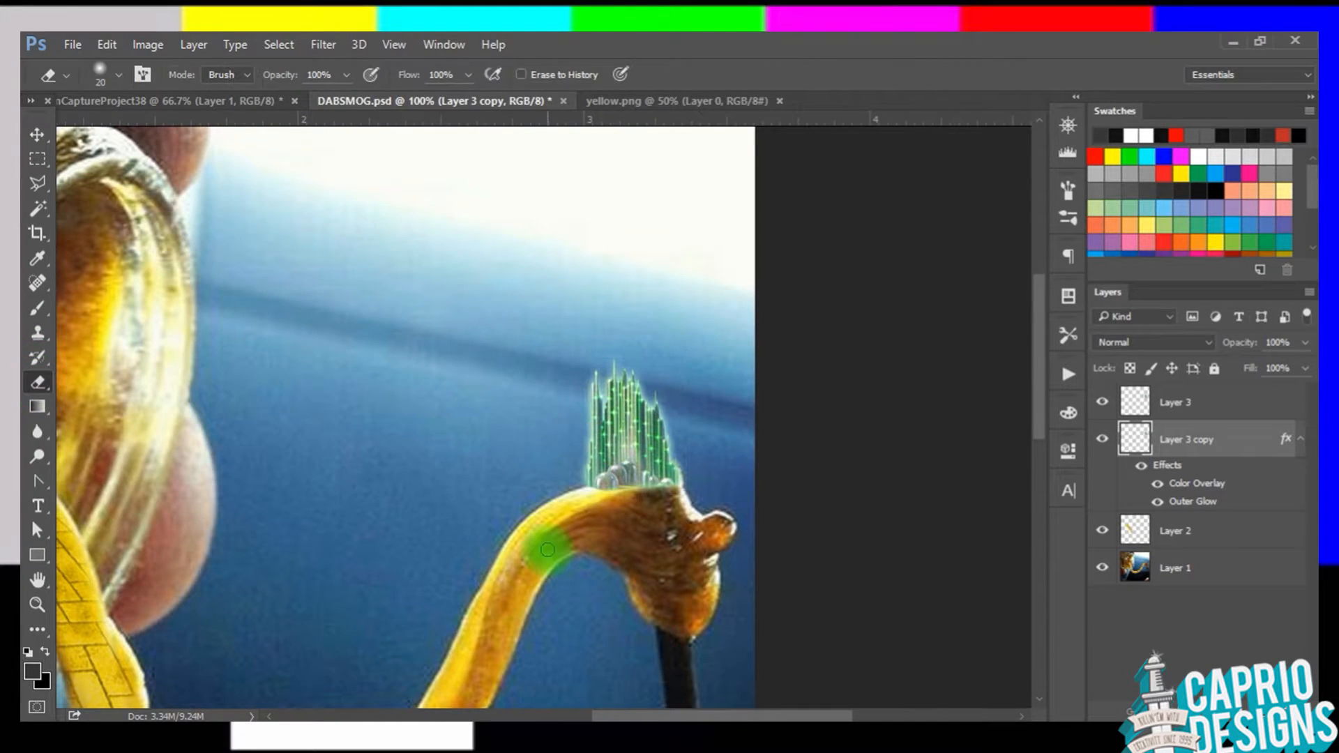
click(111, 74)
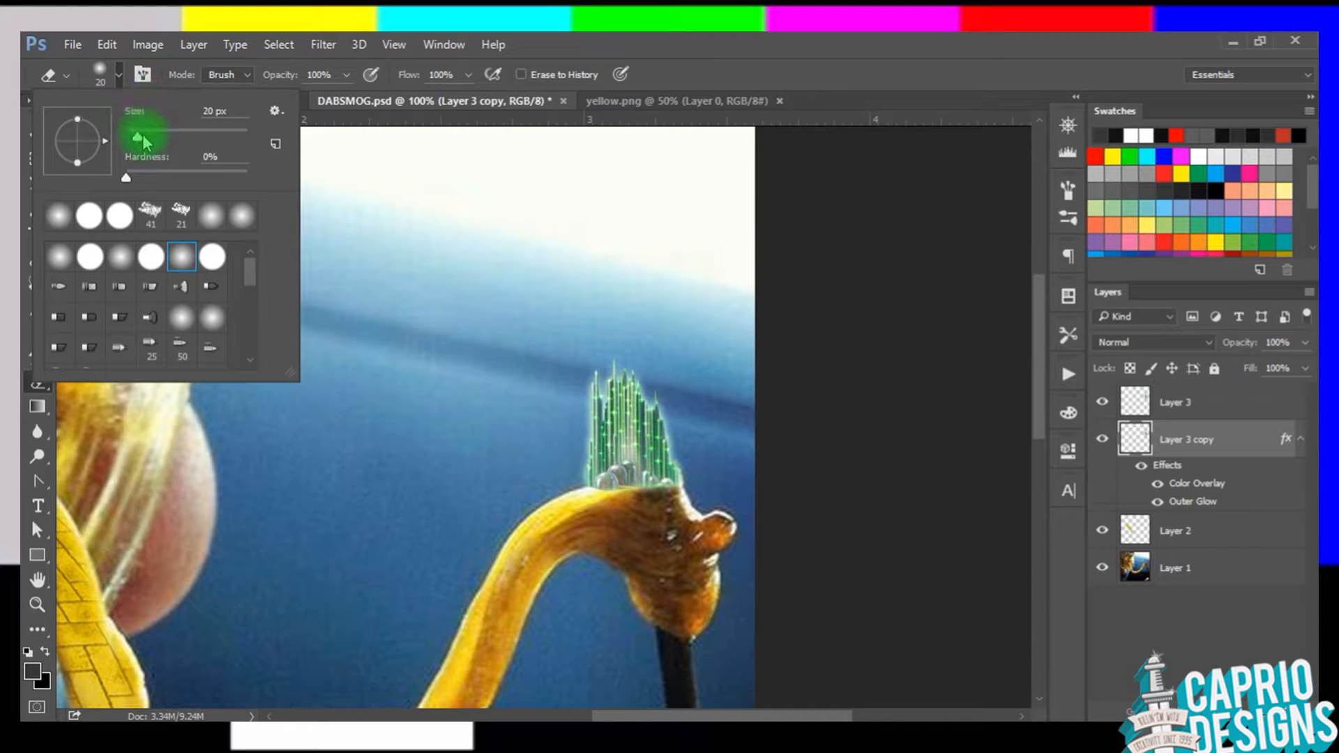
drag(157, 139, 160, 138)
click(592, 502)
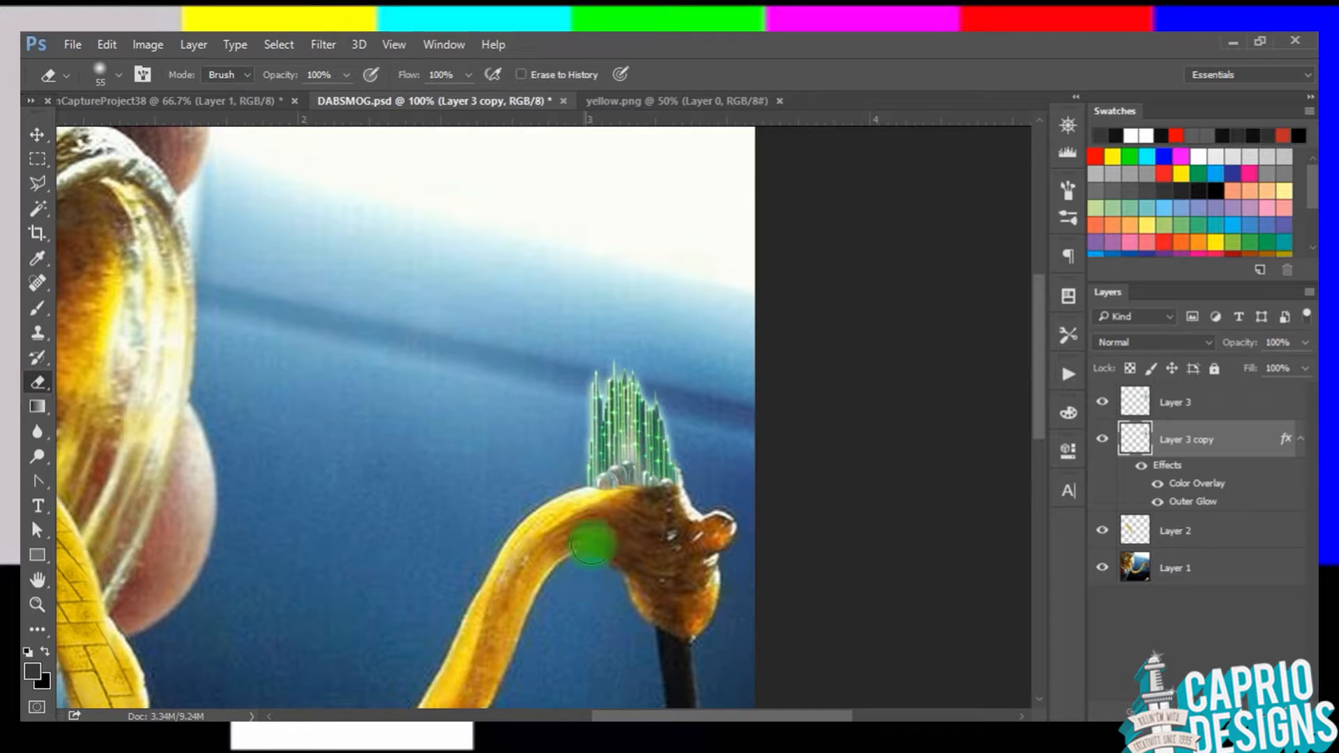
Step: Group Layer 3 and its glowing copy into one layer group
click(37, 134)
shift+click(589, 490)
key(ctrl+g)
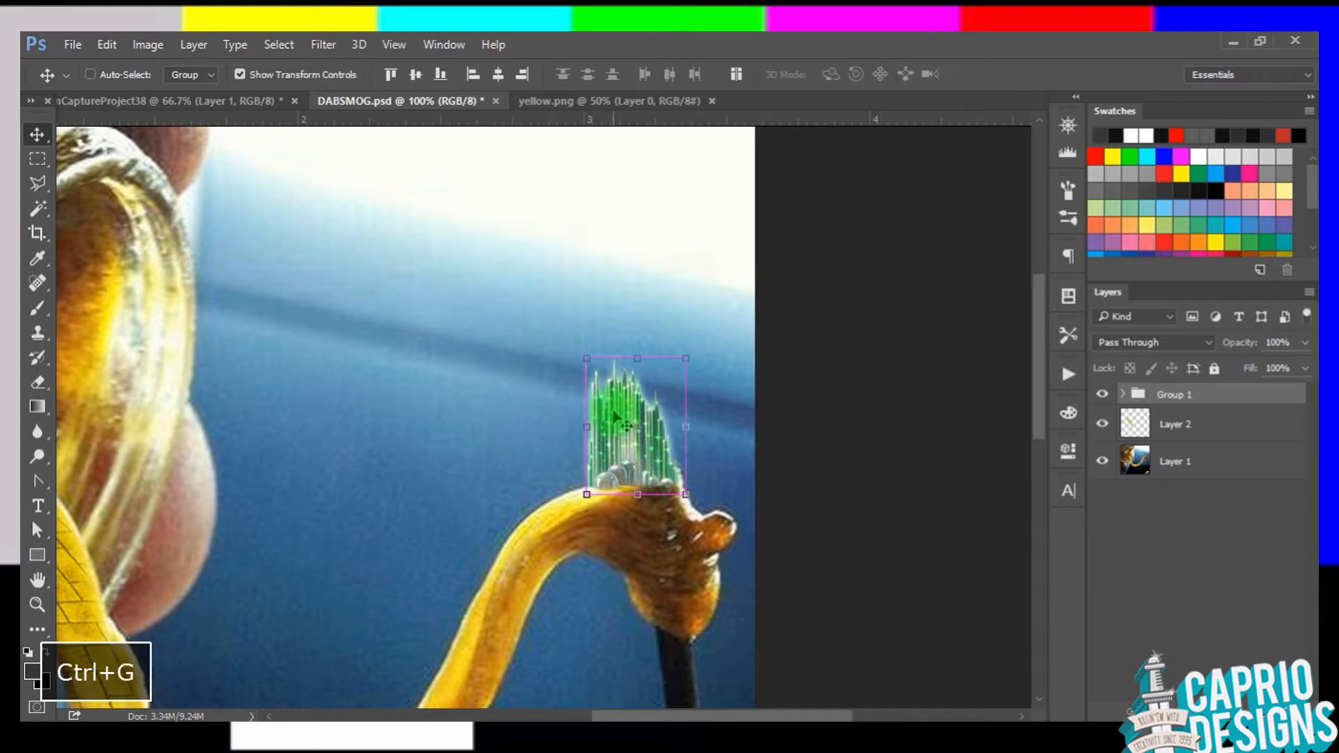
click(892, 425)
Step: Apply the basic Sharpen filter to the jar photo on Layer 1
key(ctrl+minus)
key(ctrl+minus)
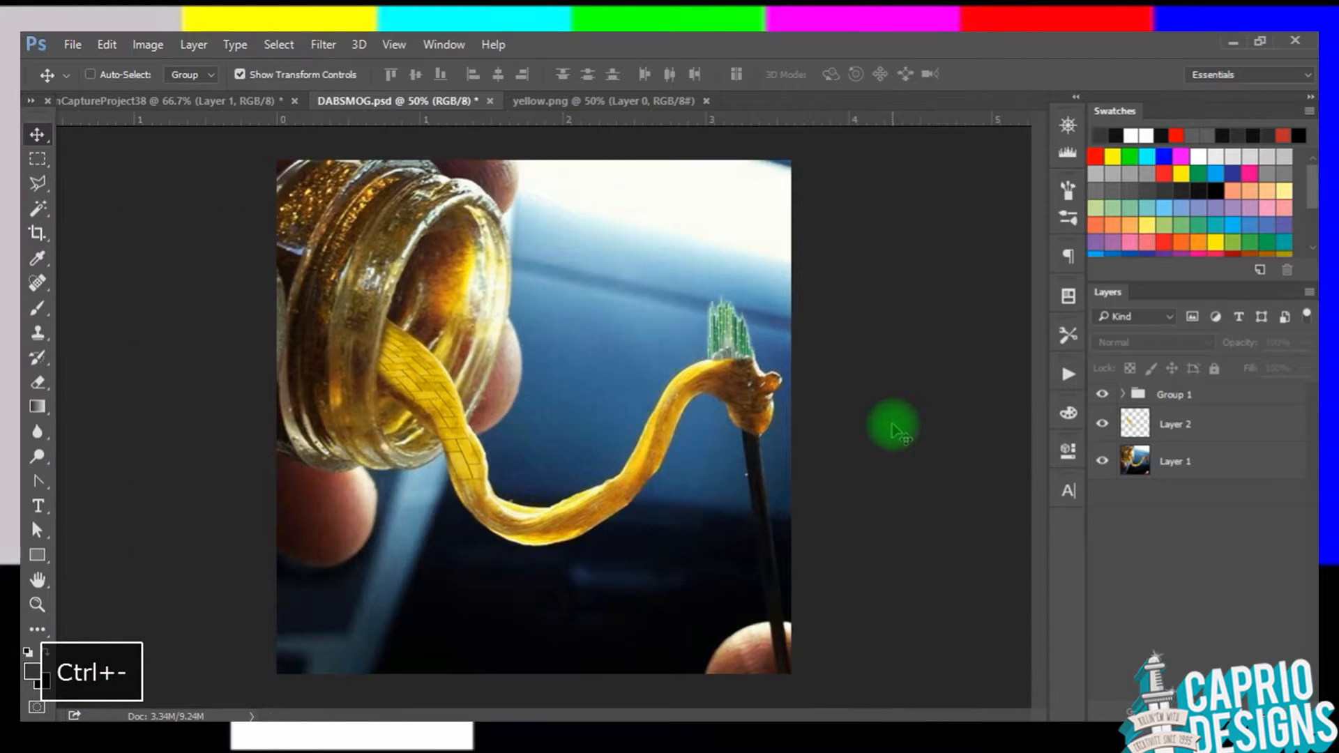
key(ctrl+equal)
drag(1037, 398, 1038, 364)
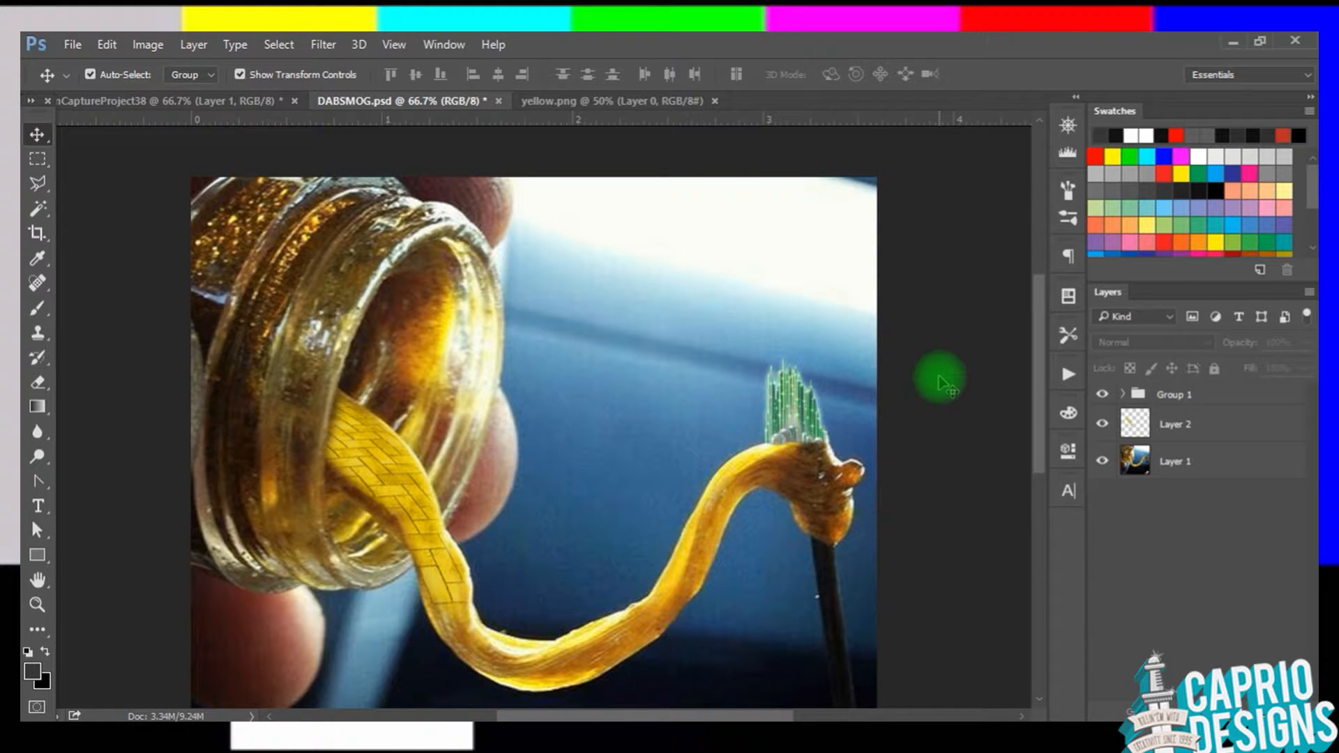
click(634, 261)
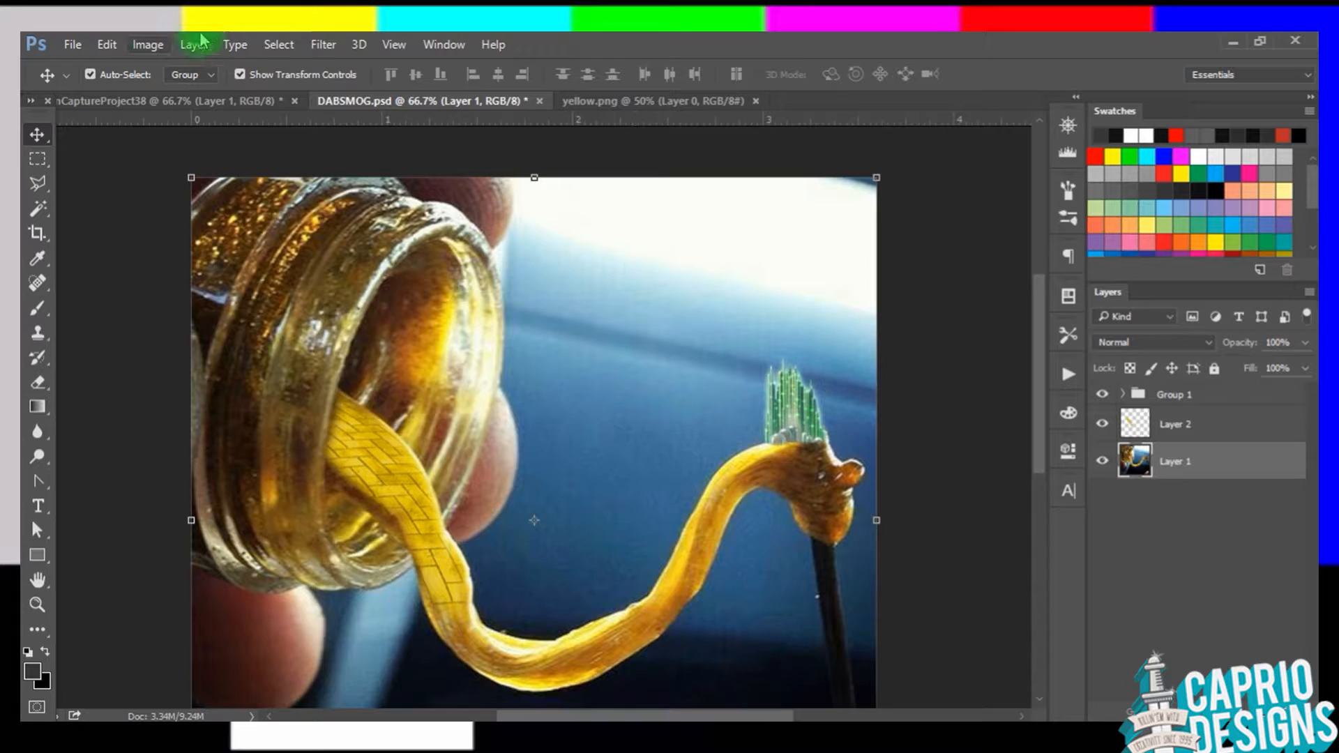
click(317, 45)
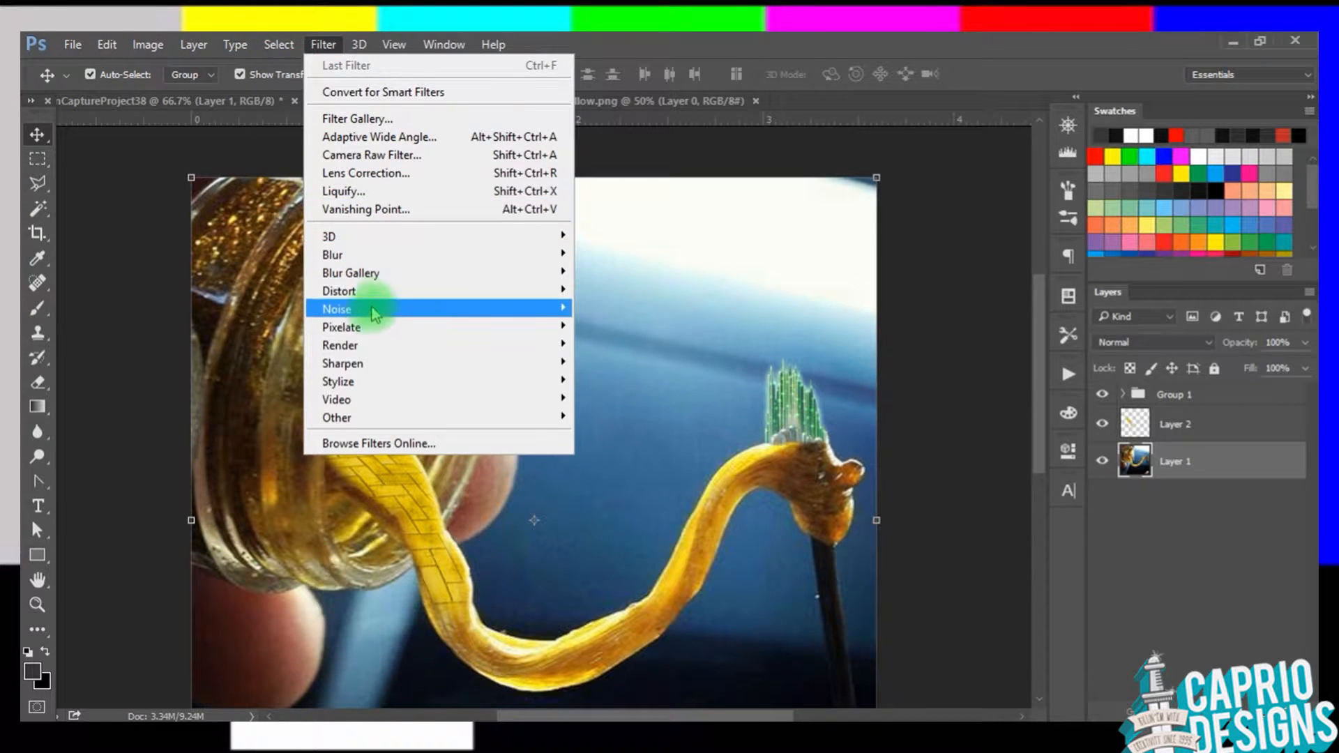
mouse_move(520, 359)
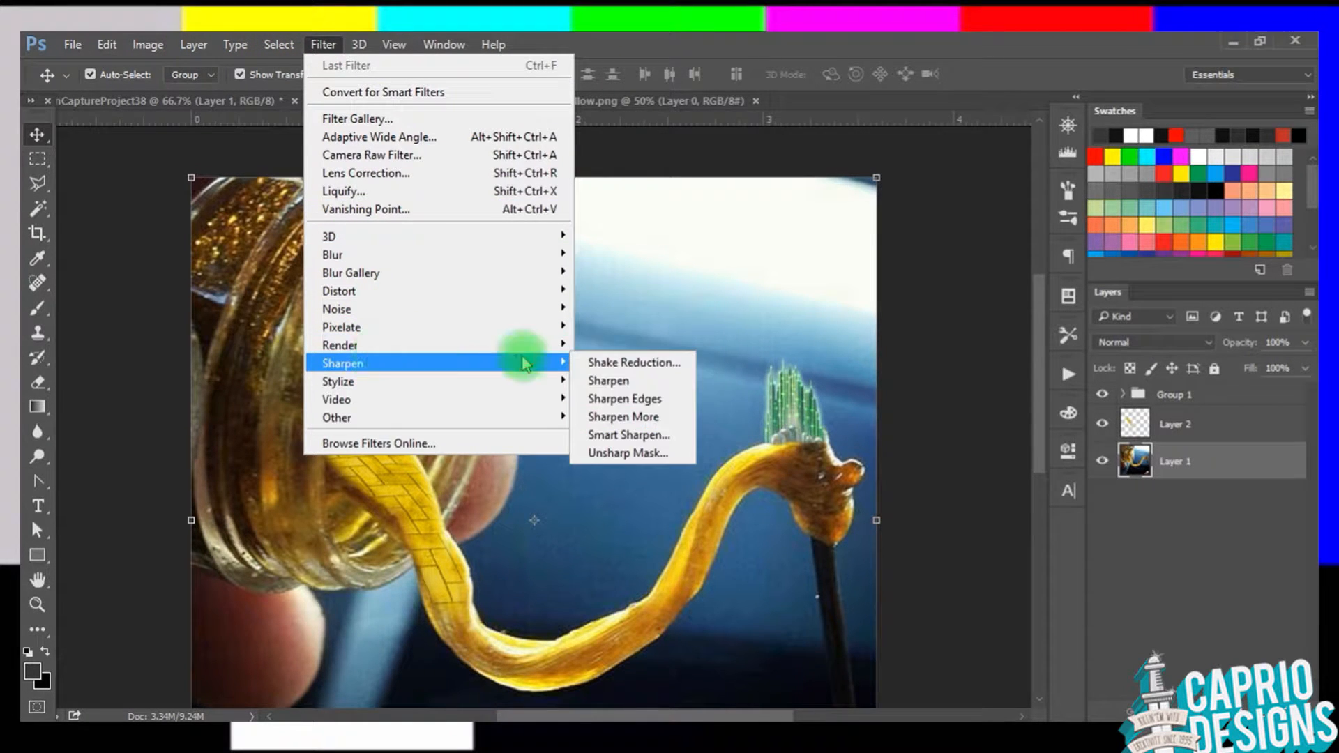
click(613, 380)
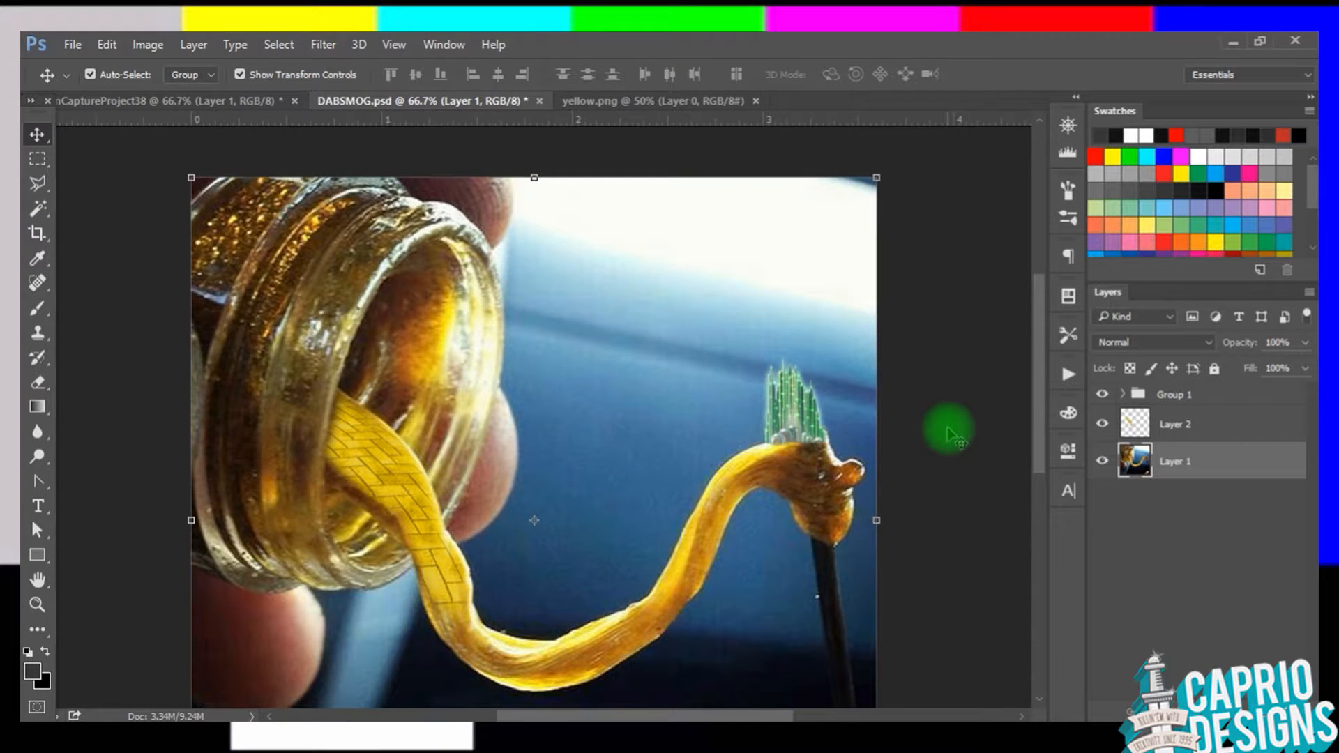
Step: Paste the Tin Man picture as a new layer and scale it down to about 16.8%
key(ctrl+minus)
key(ctrl+v)
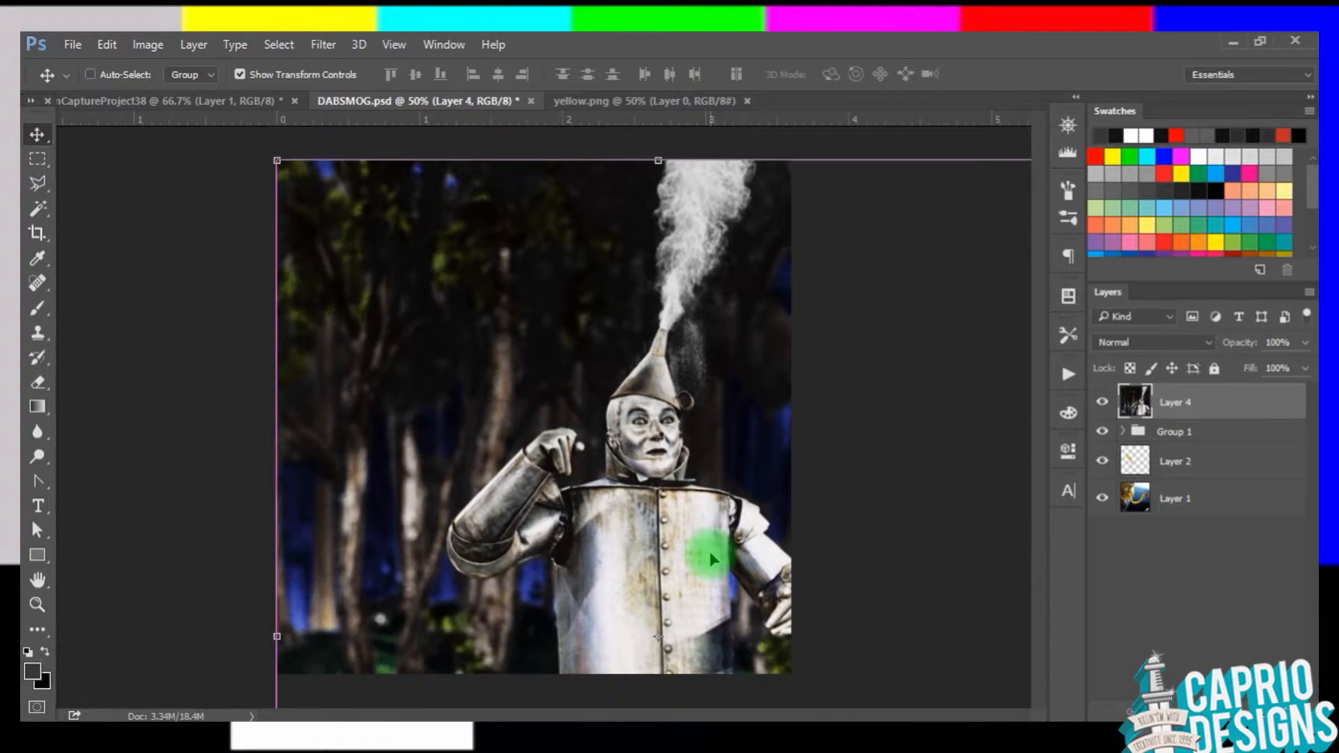
key(ctrl+0)
drag(737, 314, 511, 382)
Step: Apply the transform and move the small Tin Man picture over the golden strand just outside the jar's mouth
key(ctrl+equal)
key(ctrl+equal)
key(ctrl+equal)
key(ctrl+equal)
key(ctrl+equal)
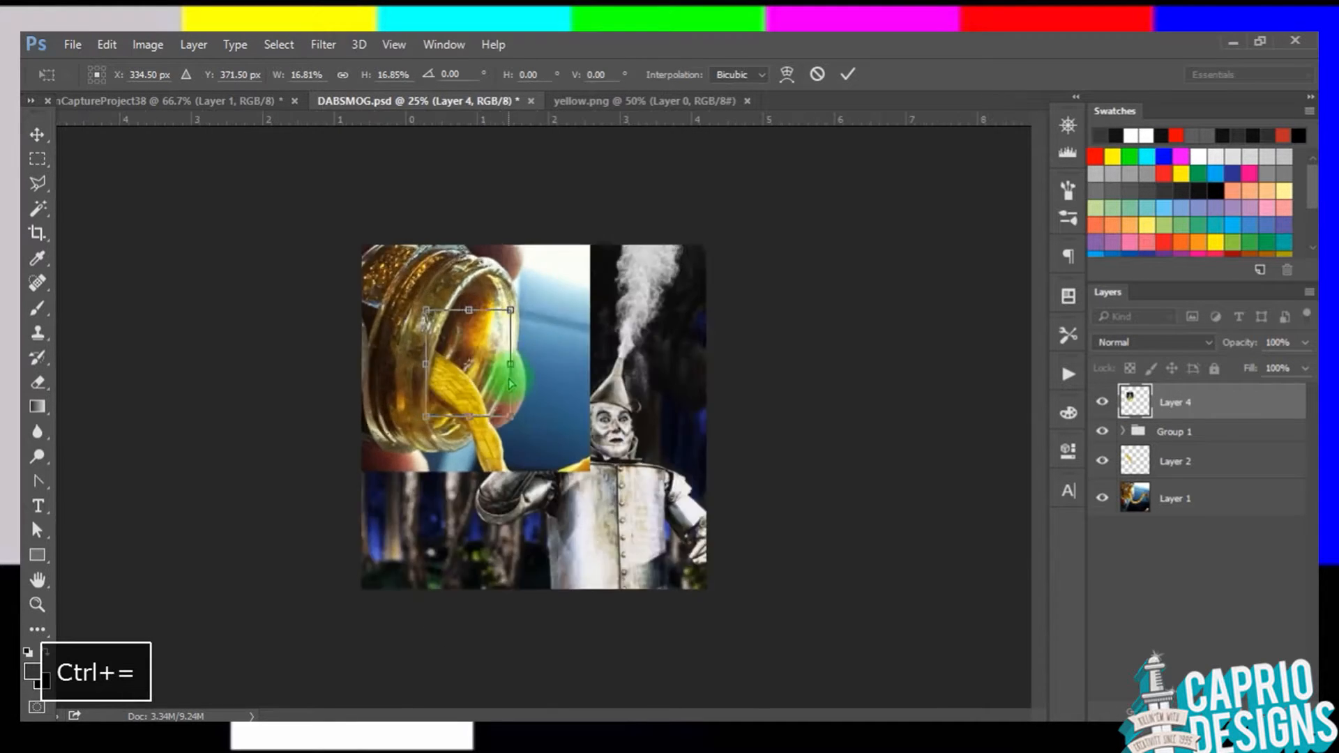
click(34, 140)
click(597, 311)
drag(248, 350, 391, 472)
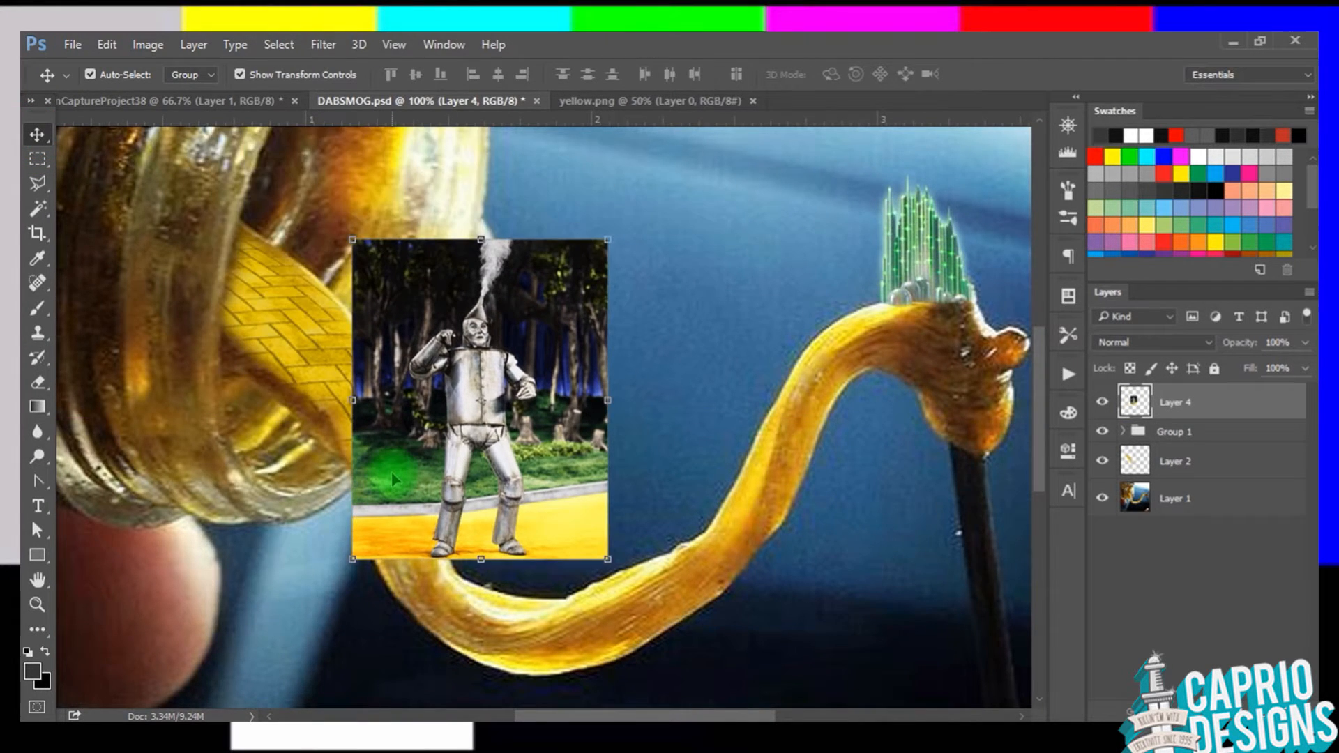
Step: Select the background along the outer edge of the Tin Man's leg nearest the jar with the Polygonal Lasso, from shoe to hip, and delete it
key(ctrl+equal)
click(38, 182)
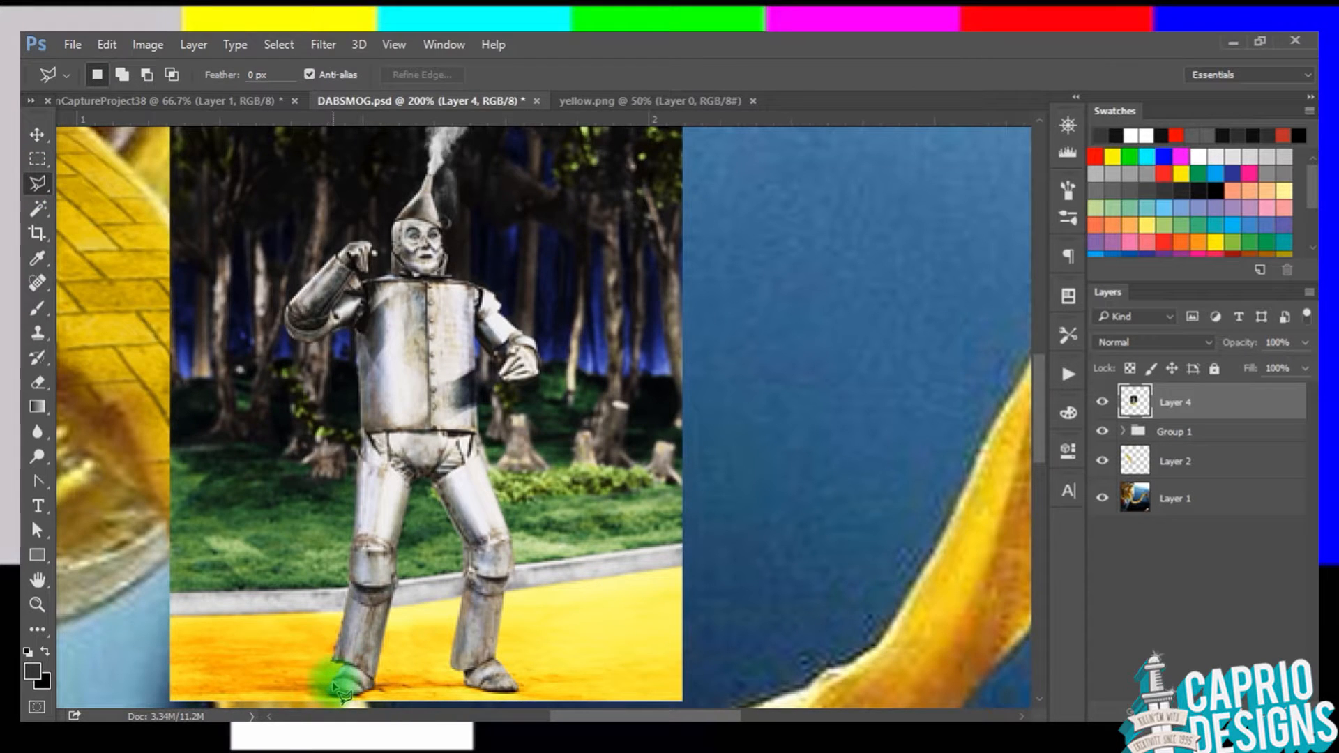
key(ctrl+equal)
key(ctrl+equal)
key(ctrl+equal)
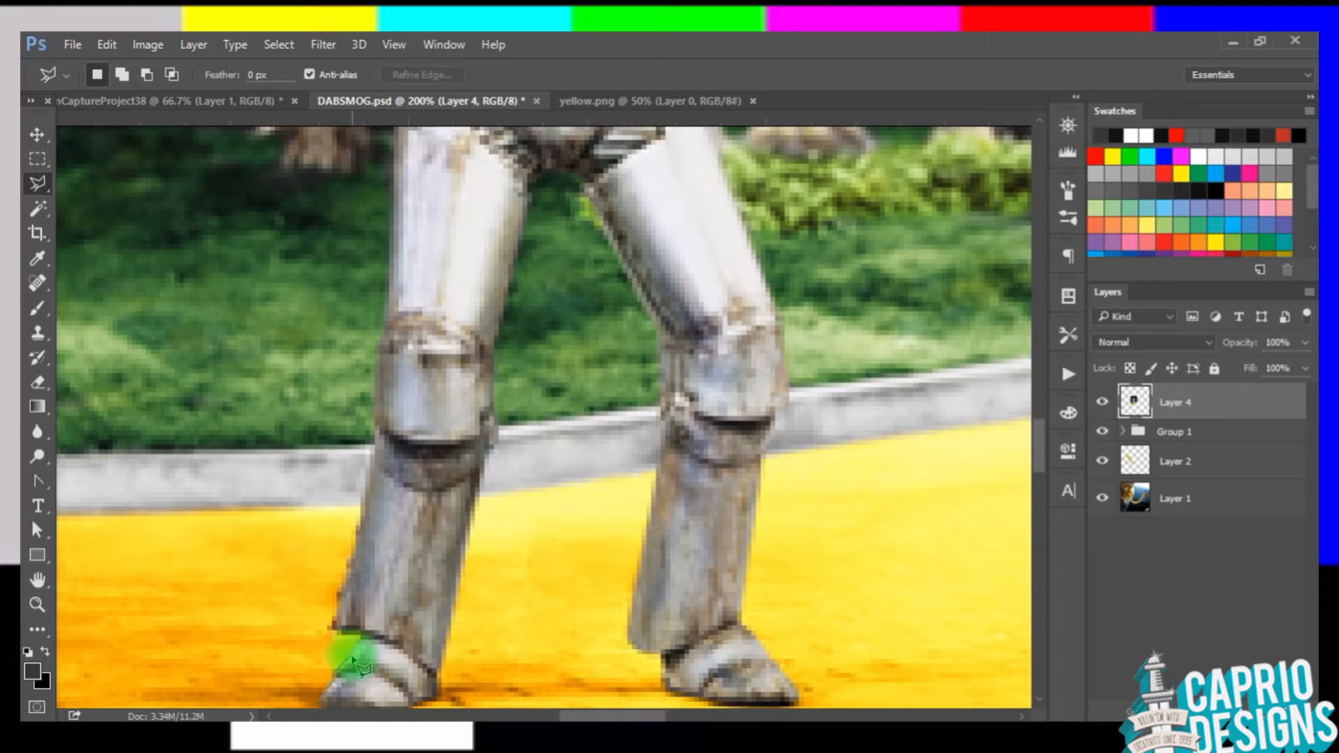
click(342, 671)
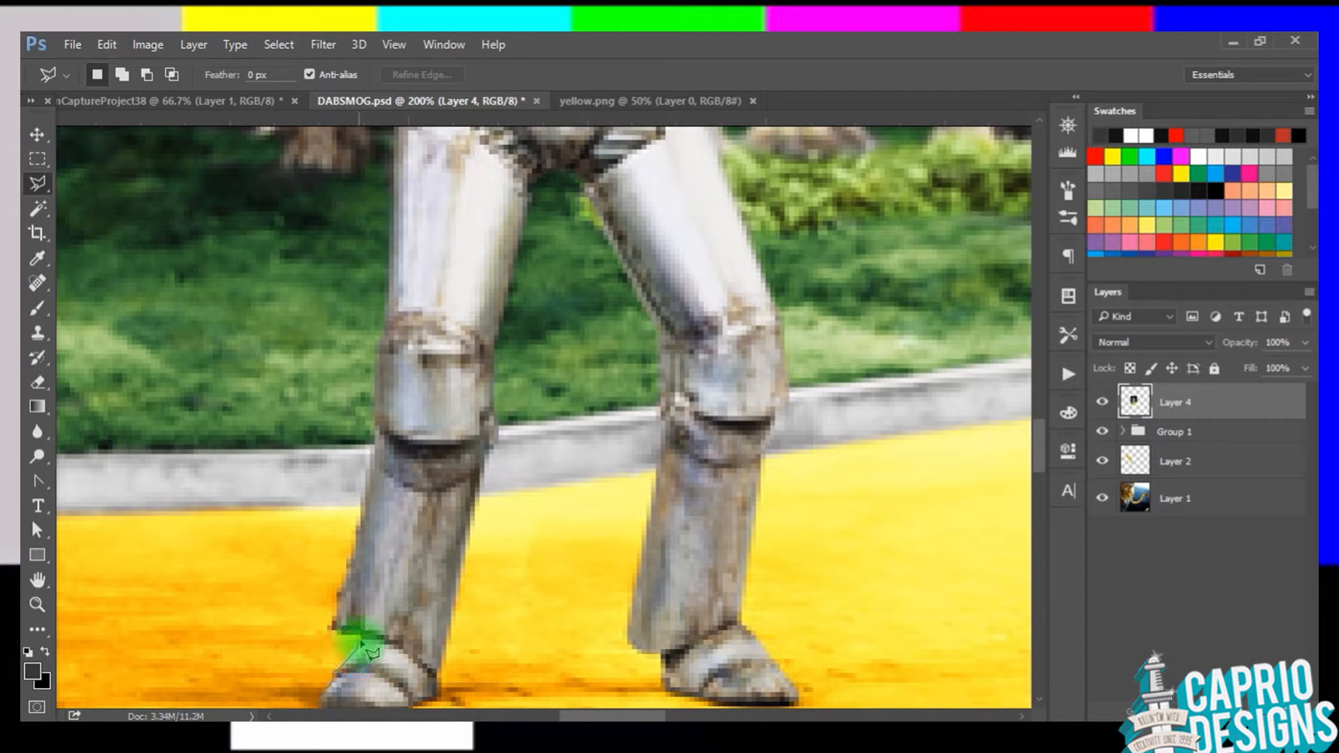
click(355, 637)
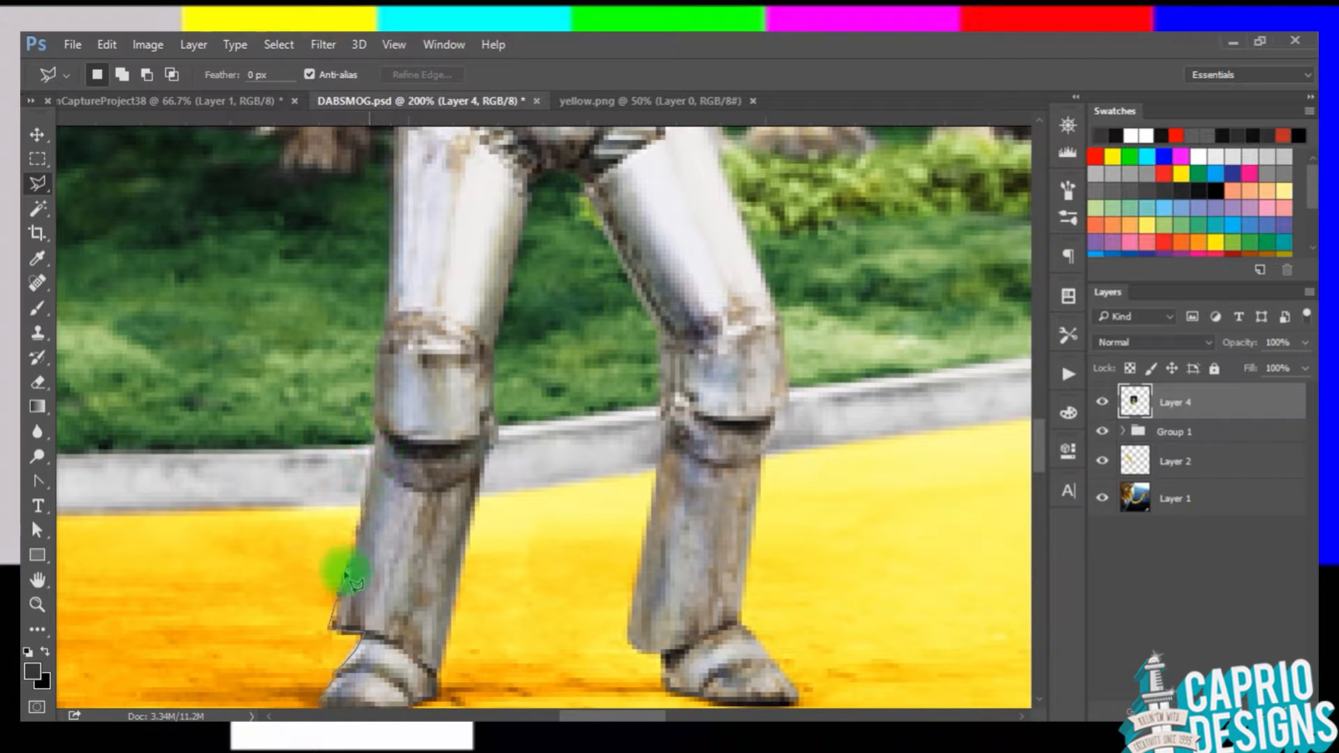
key(BackSpace)
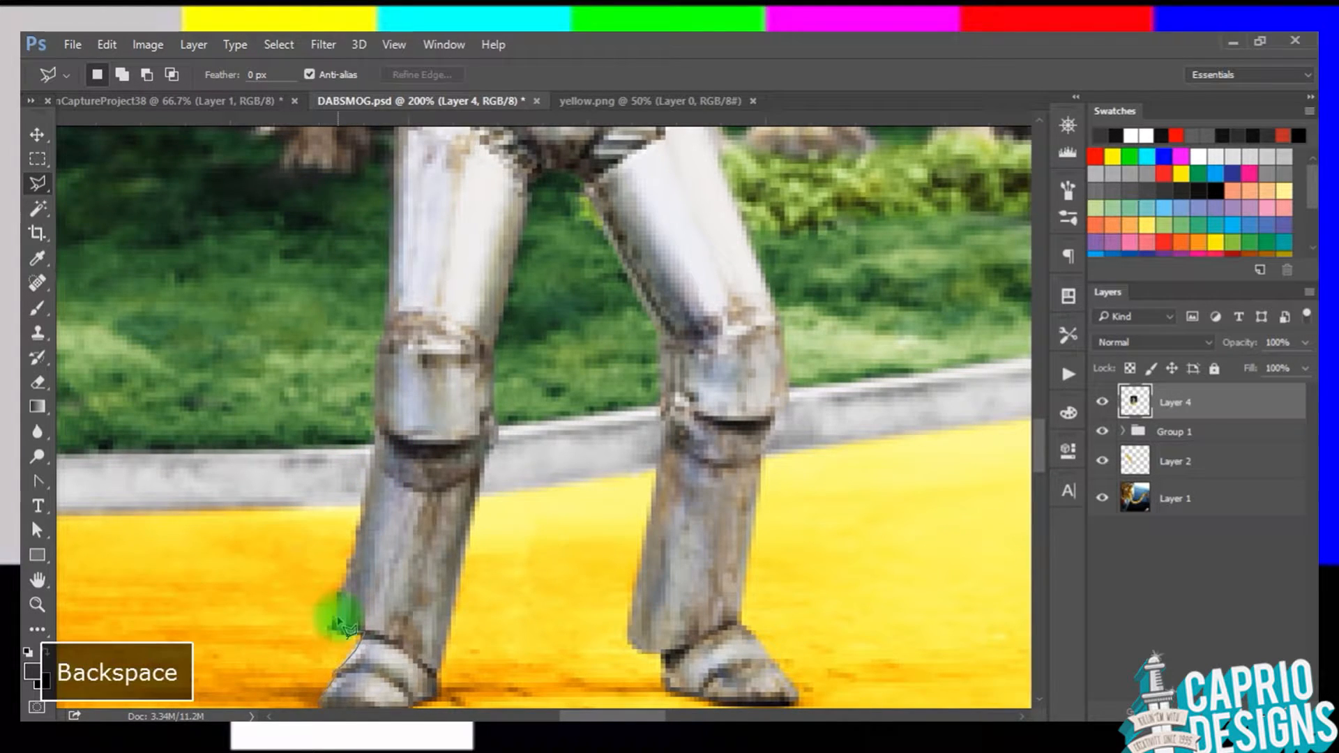
click(334, 626)
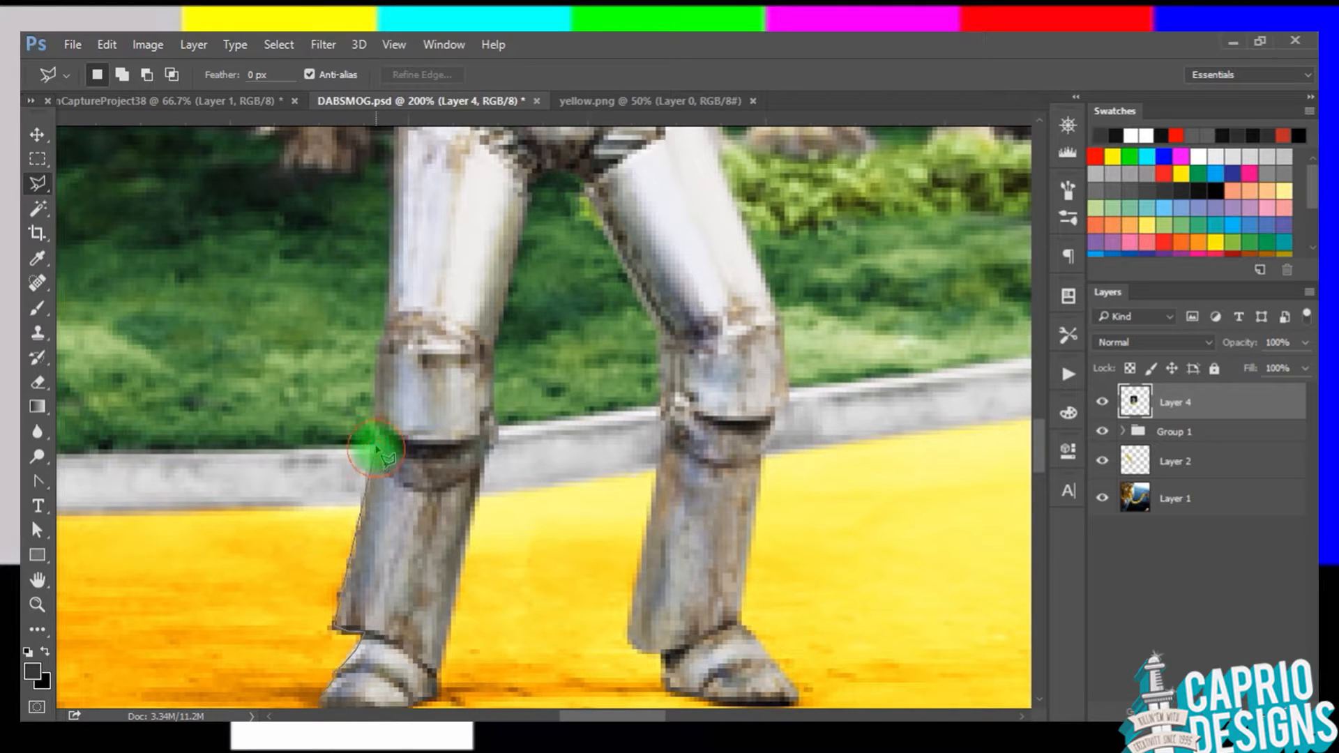
click(376, 448)
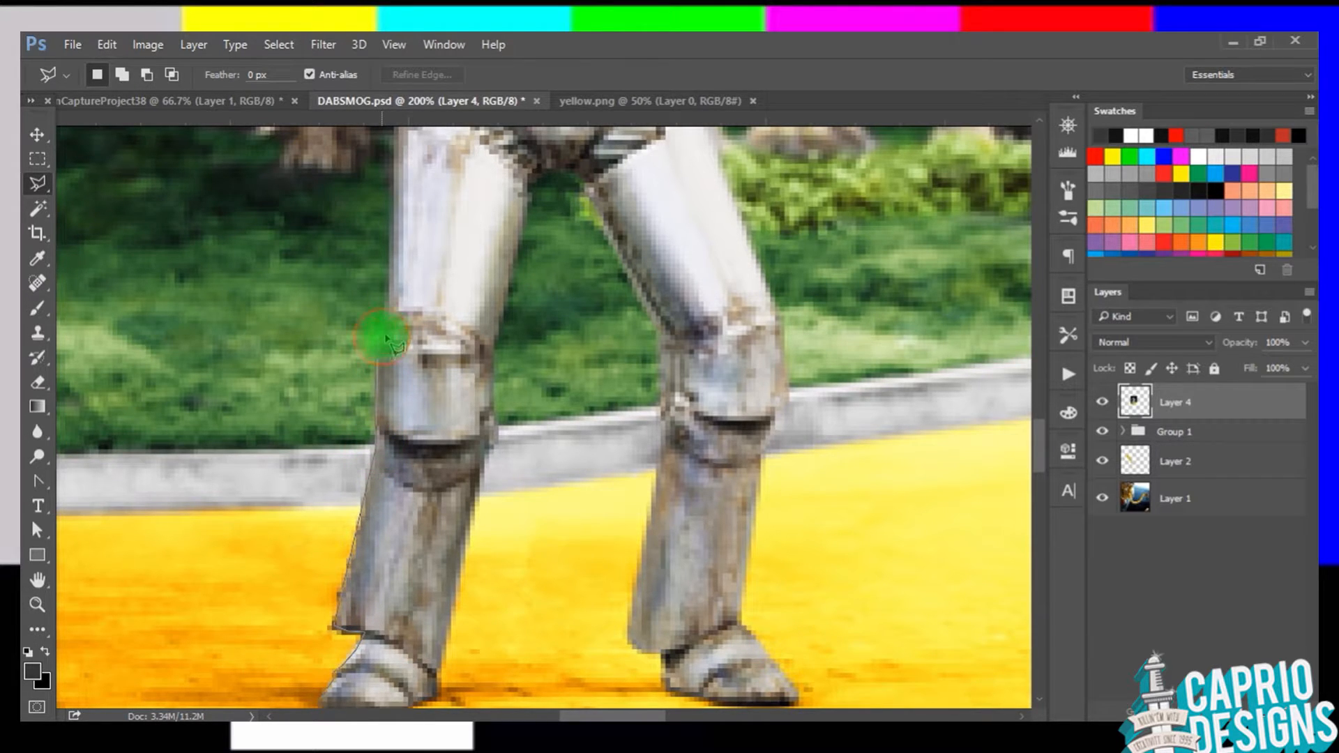
scroll(394, 322, up, 4)
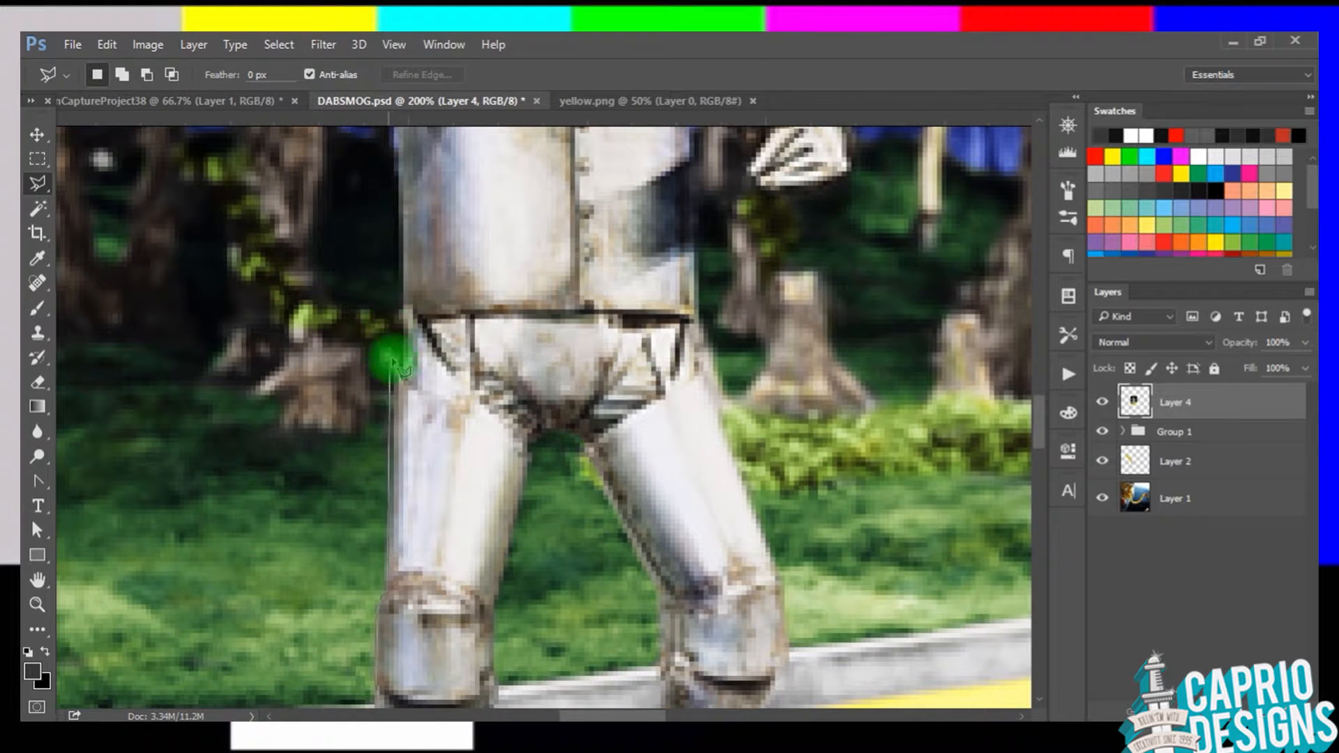
click(398, 380)
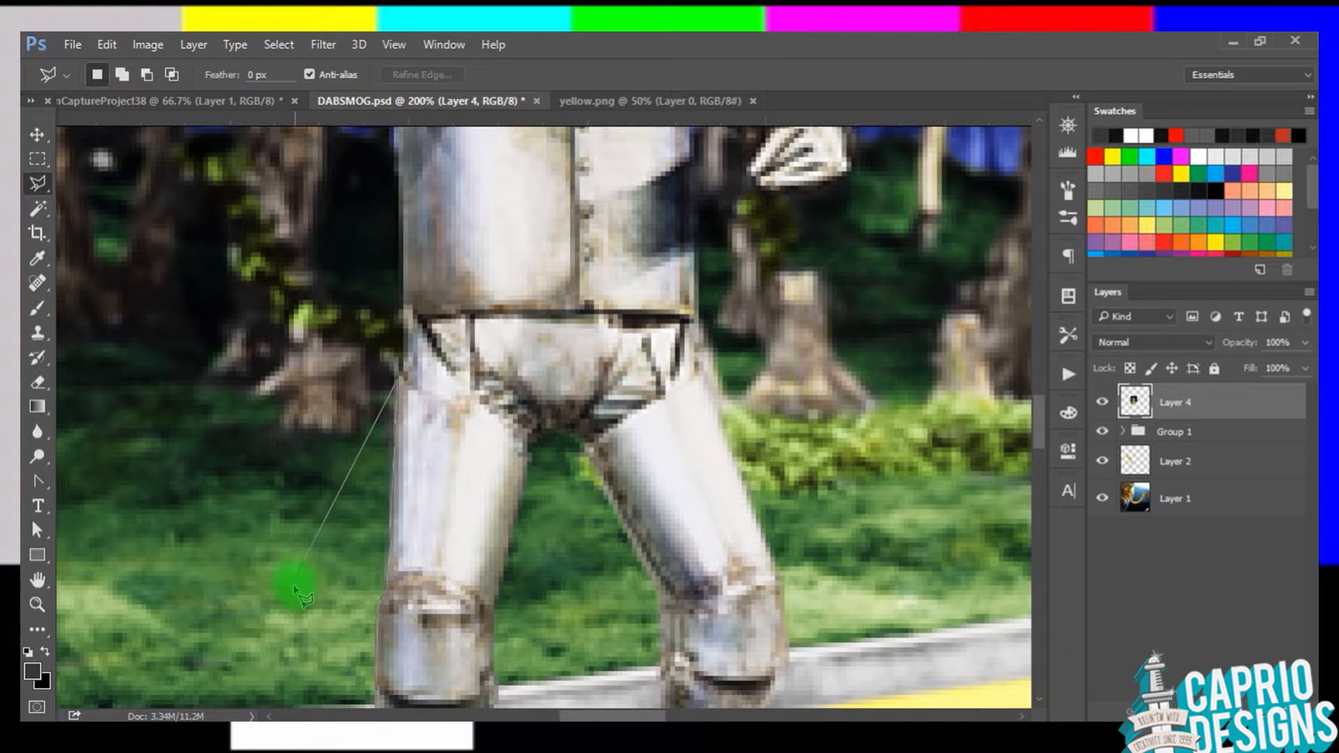
scroll(290, 583, down, 4)
click(94, 620)
scroll(126, 557, down, 4)
double_click(125, 556)
key(BackSpace)
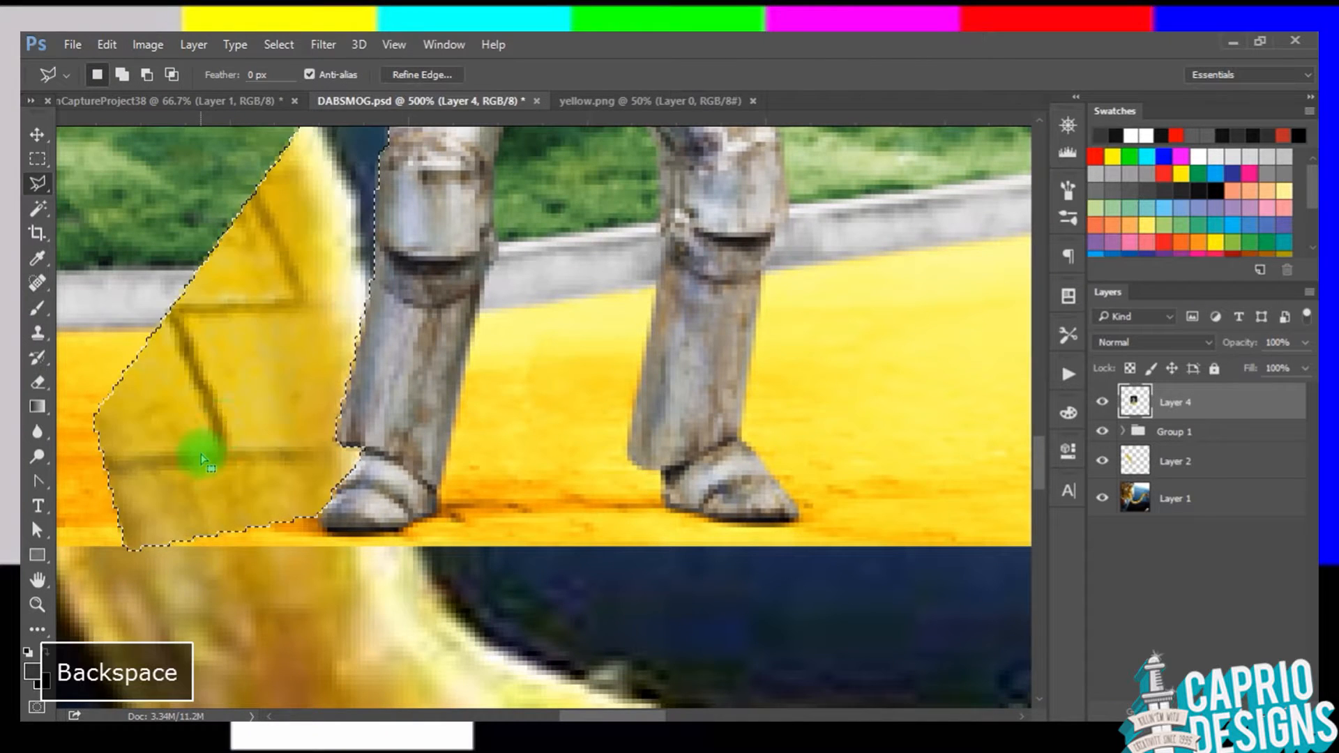
click(244, 418)
Step: Trace around the Tin Man's shoes, legs and body with the Polygonal Lasso and delete the background, keeping the smoke area above the hat
click(329, 516)
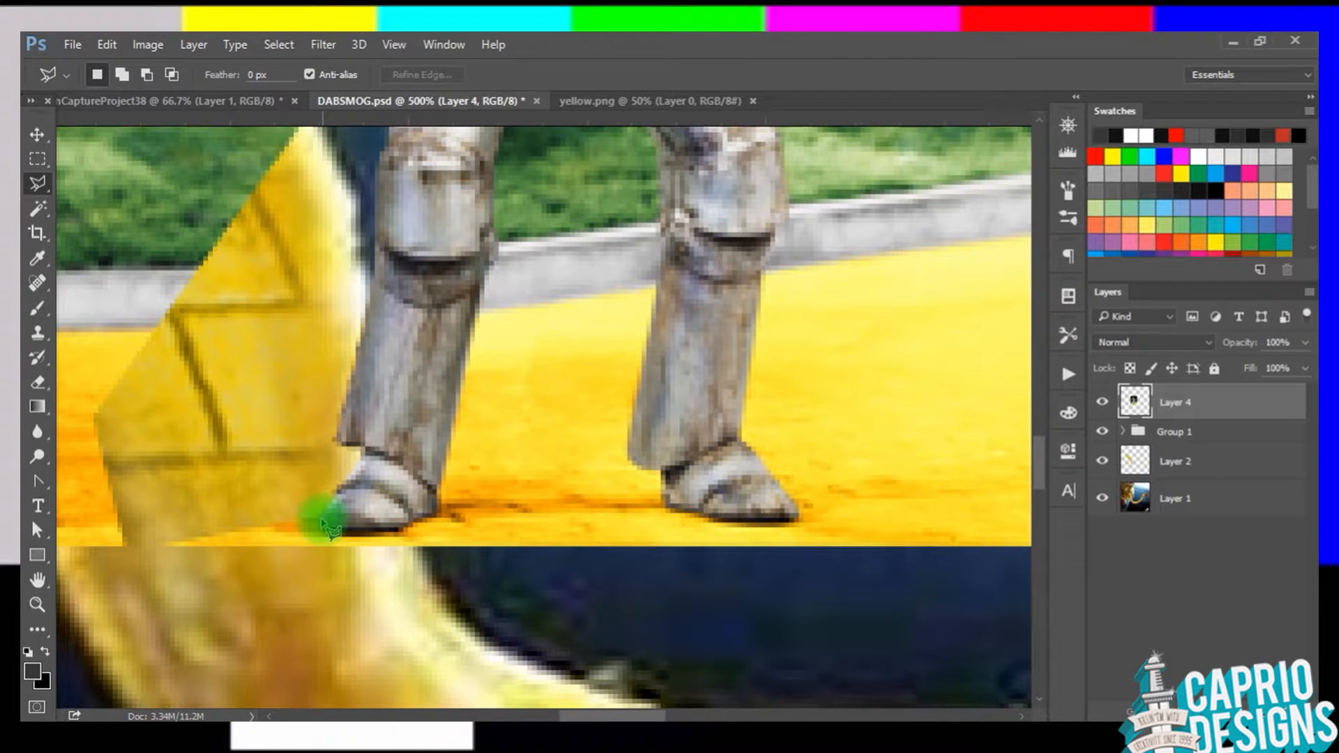
click(375, 524)
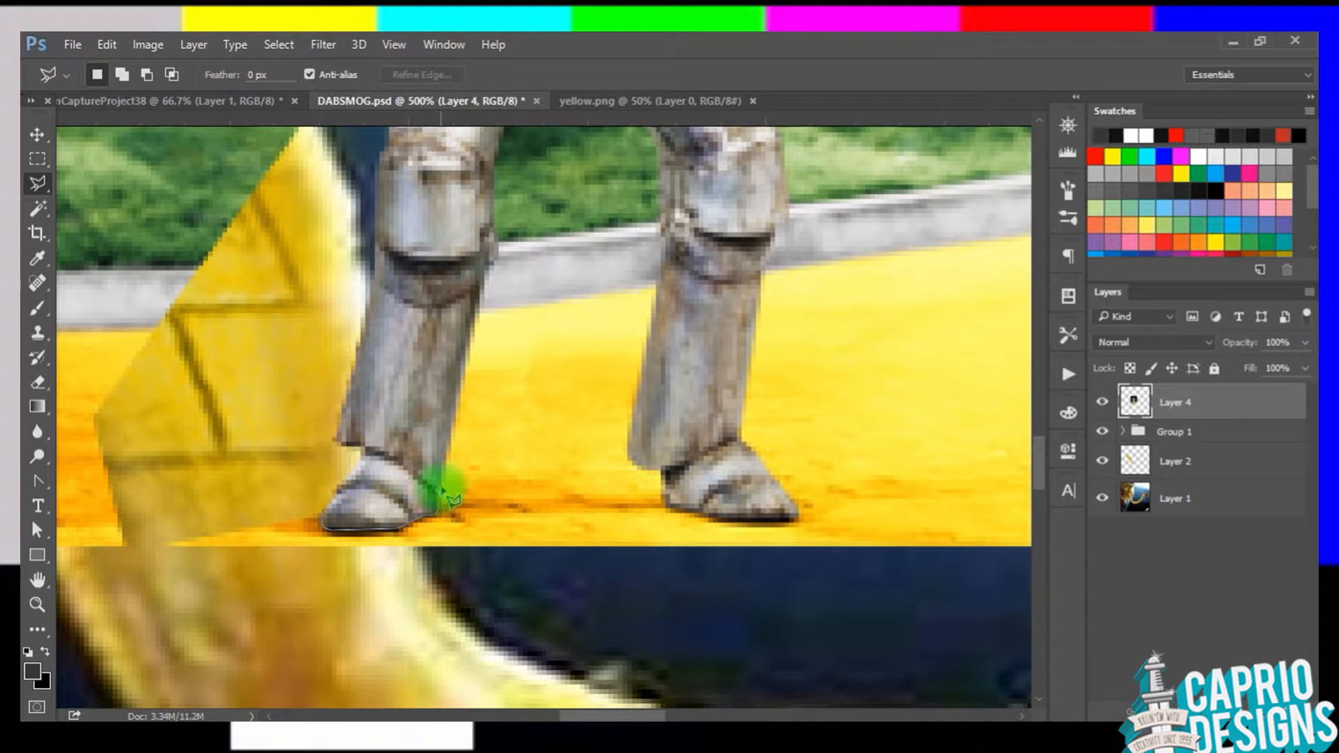
click(466, 373)
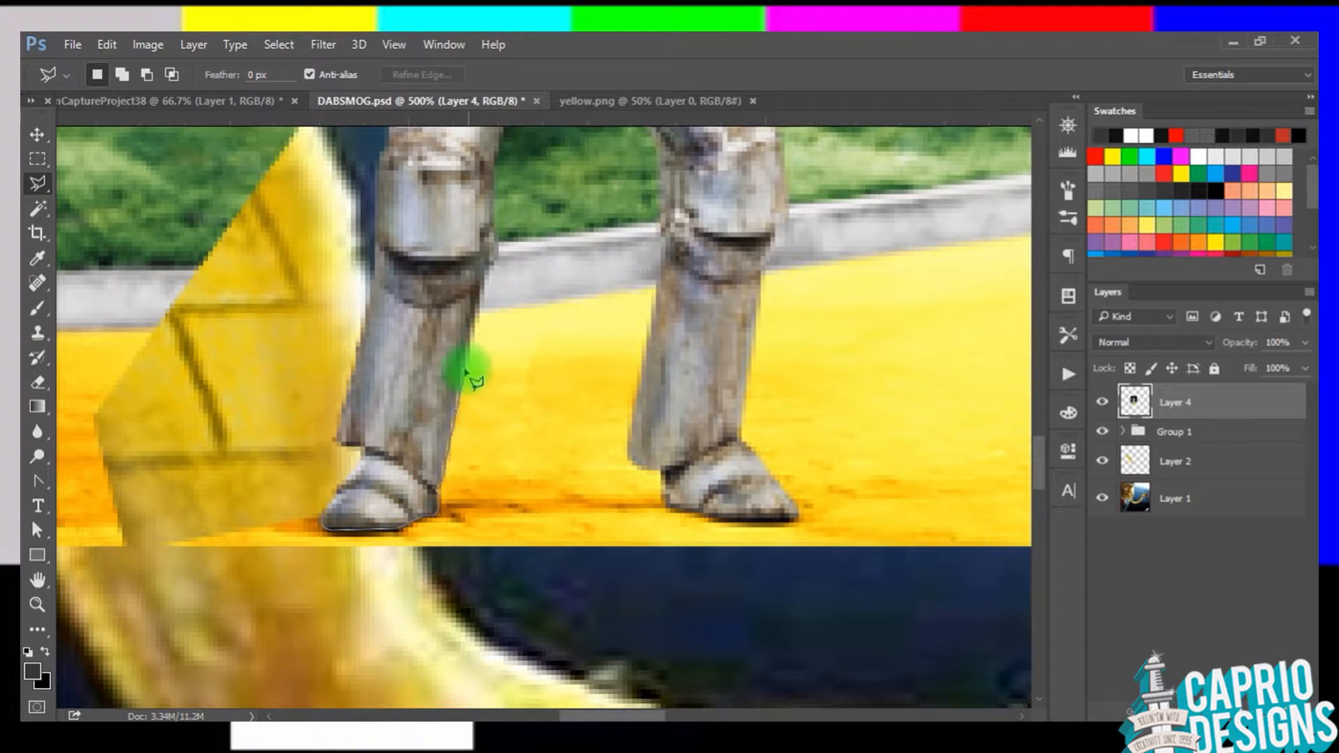
click(487, 270)
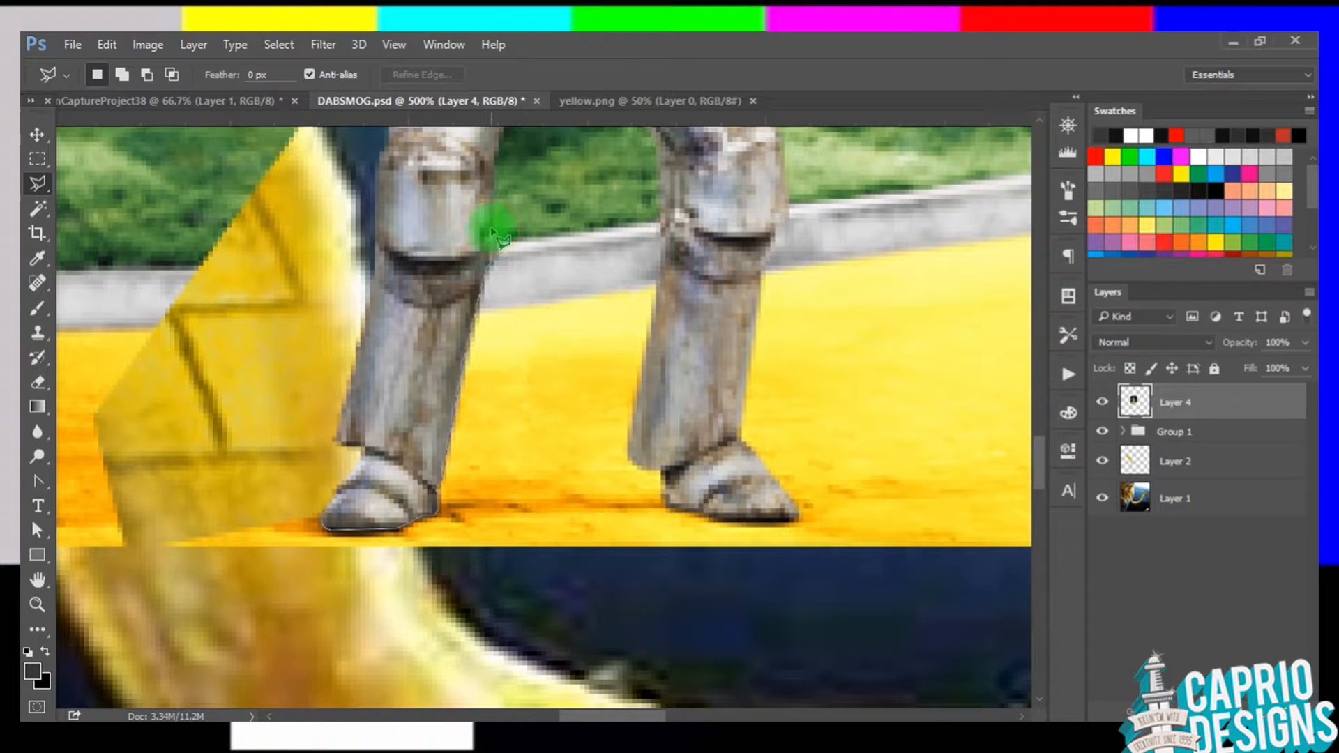
mouse_move(515, 103)
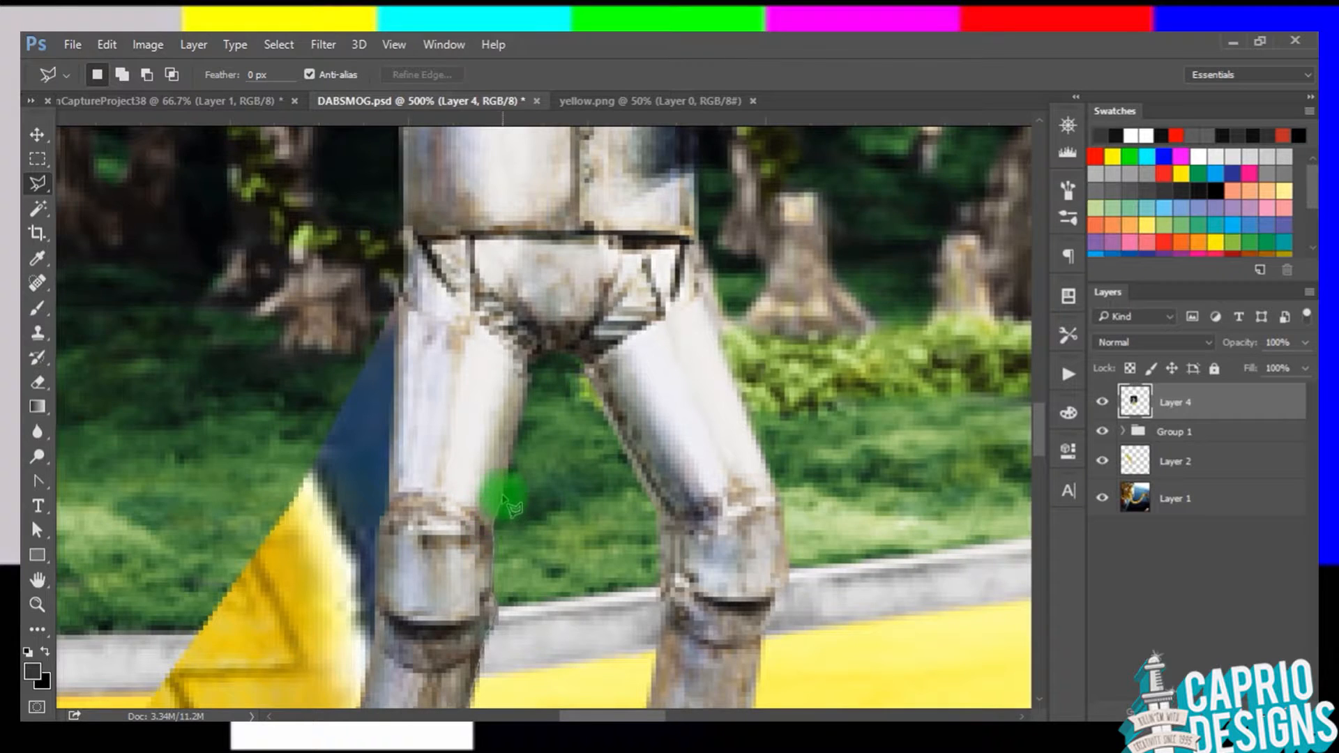
key(ctrl+minus)
key(ctrl+minus)
key(ctrl+minus)
key(ctrl+equal)
key(ctrl+equal)
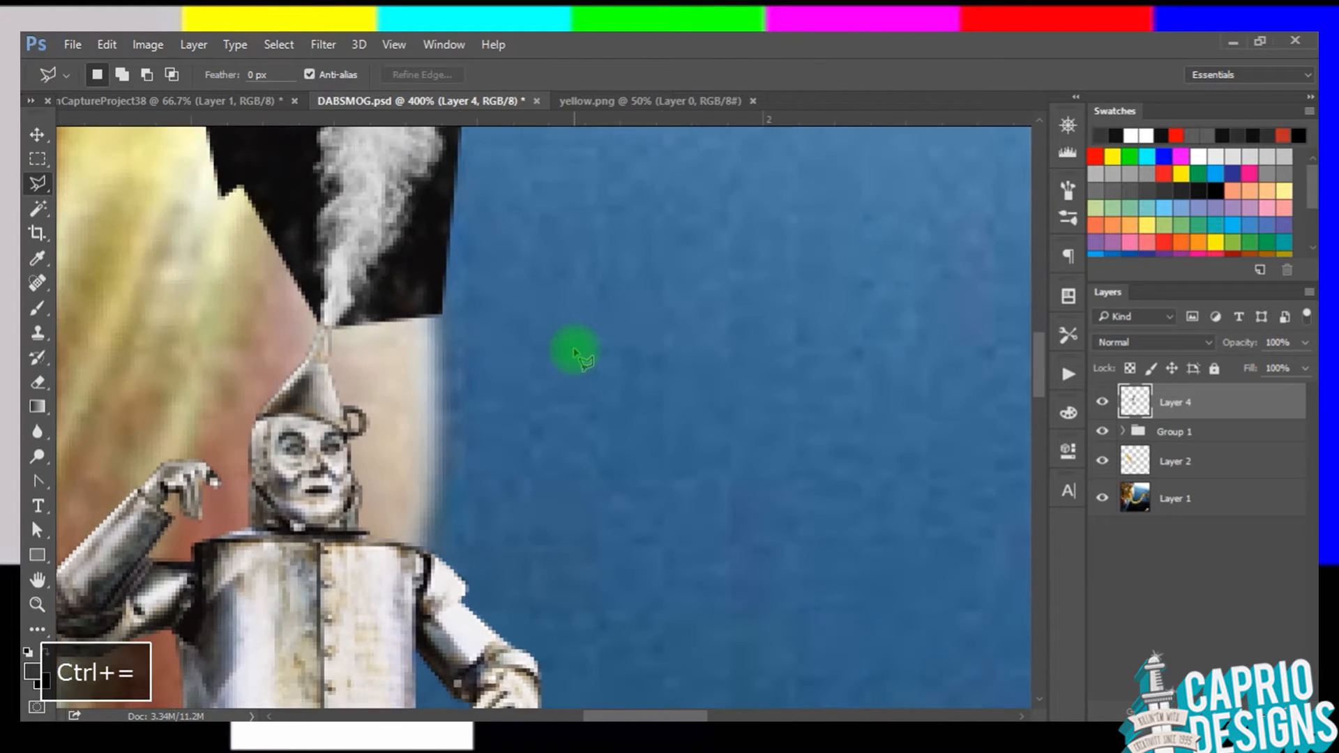
drag(631, 716, 597, 711)
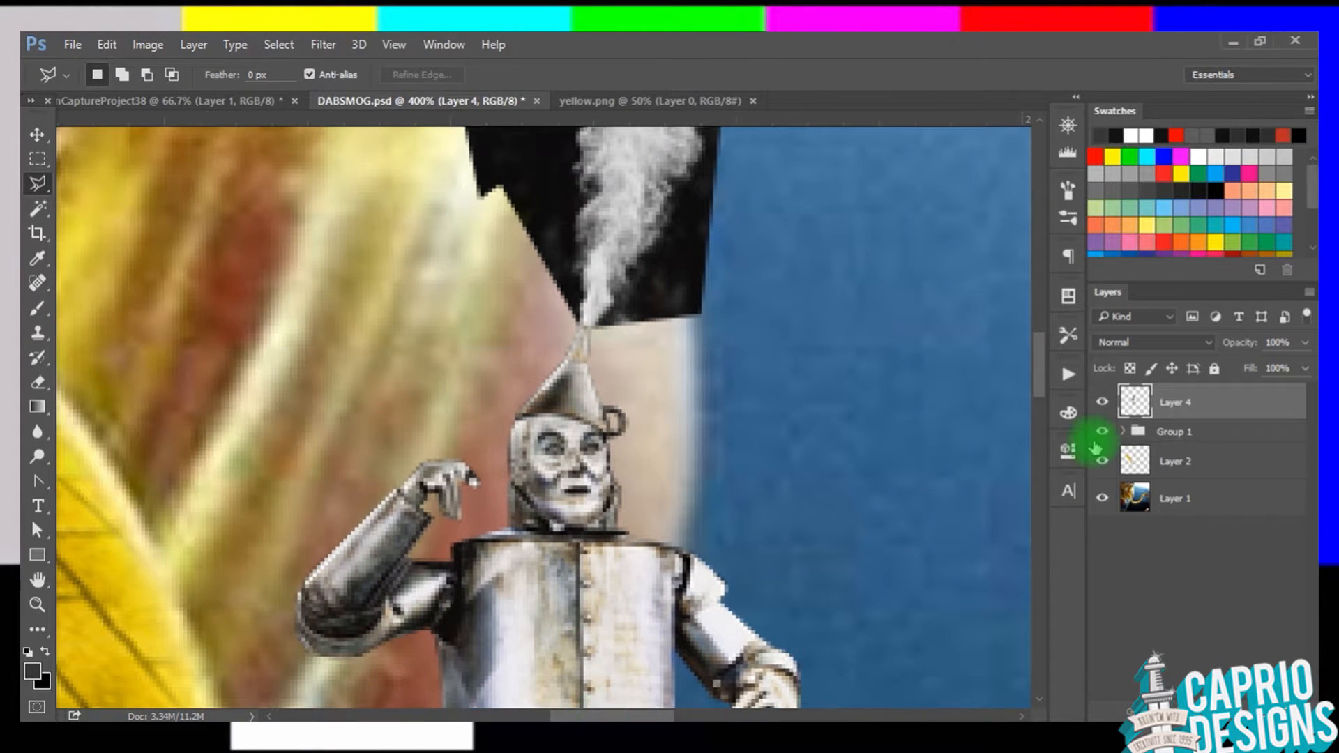
Step: Erase the black corner on the jar side of the smoke above the Tin Man's hat with a soft 20 px eraser
drag(1039, 380, 1035, 354)
click(37, 134)
drag(551, 451, 479, 280)
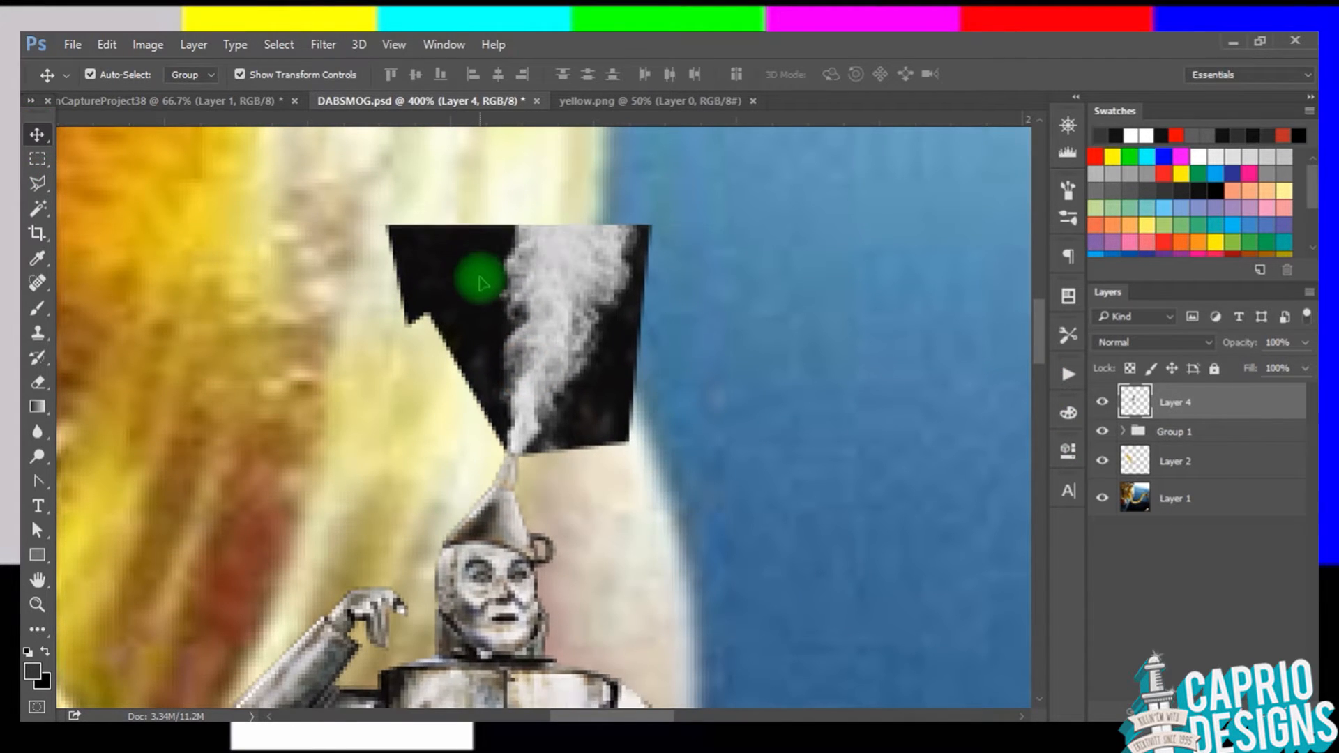
click(37, 382)
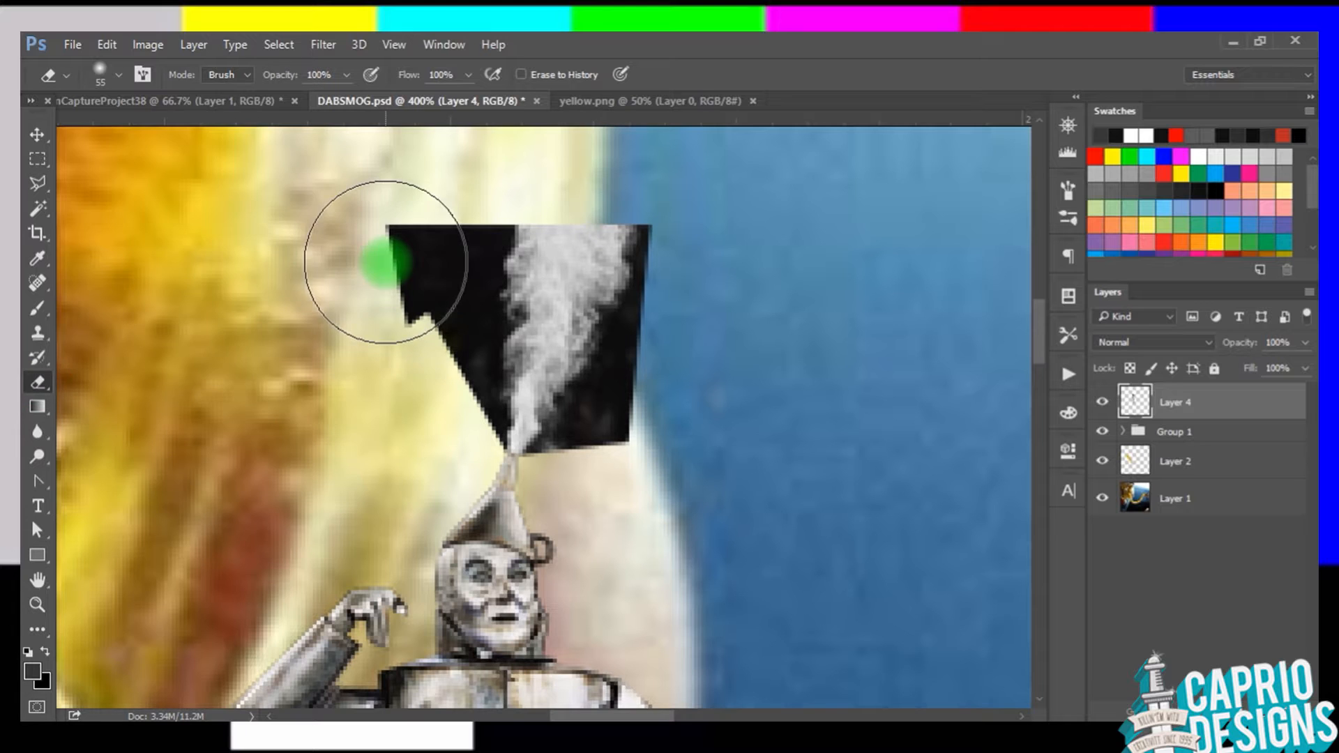
click(119, 76)
drag(148, 136, 139, 136)
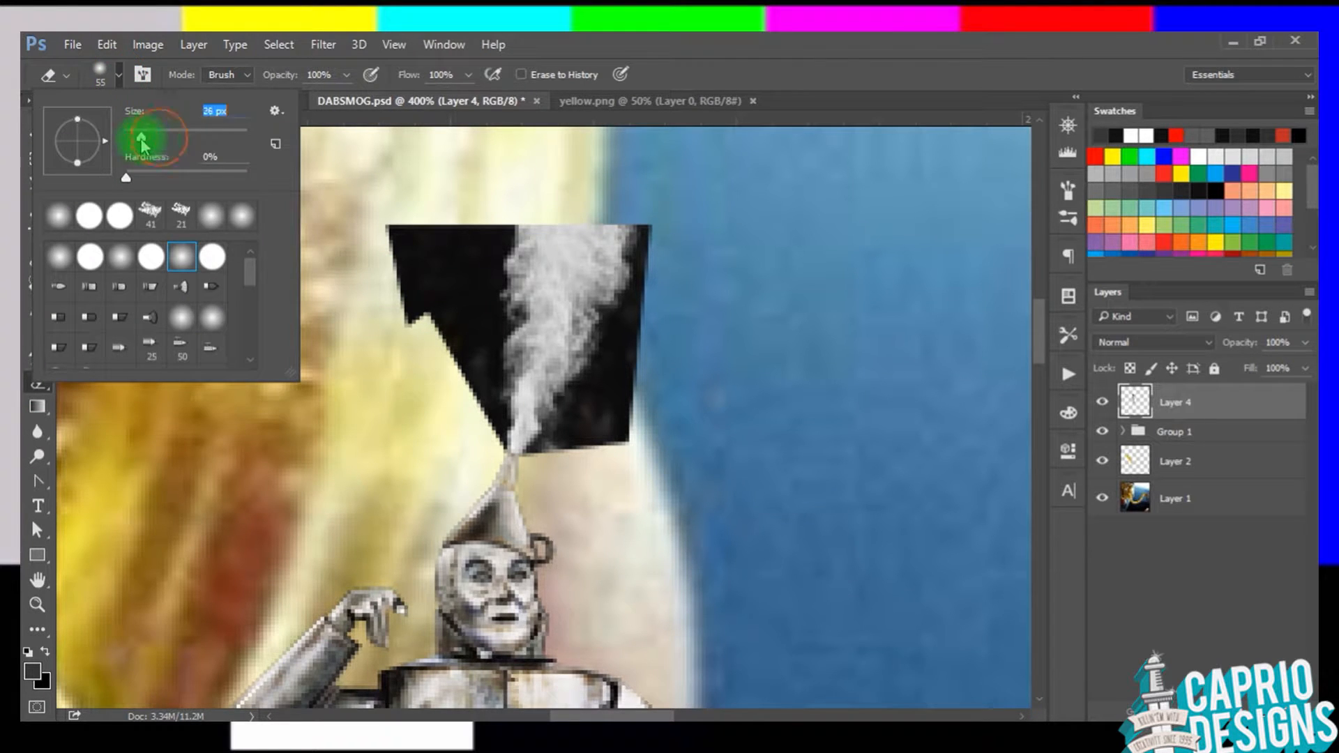
mouse_move(387, 238)
mouse_down()
mouse_move(421, 321)
mouse_move(399, 283)
mouse_move(395, 220)
mouse_move(444, 303)
mouse_move(452, 245)
mouse_up()
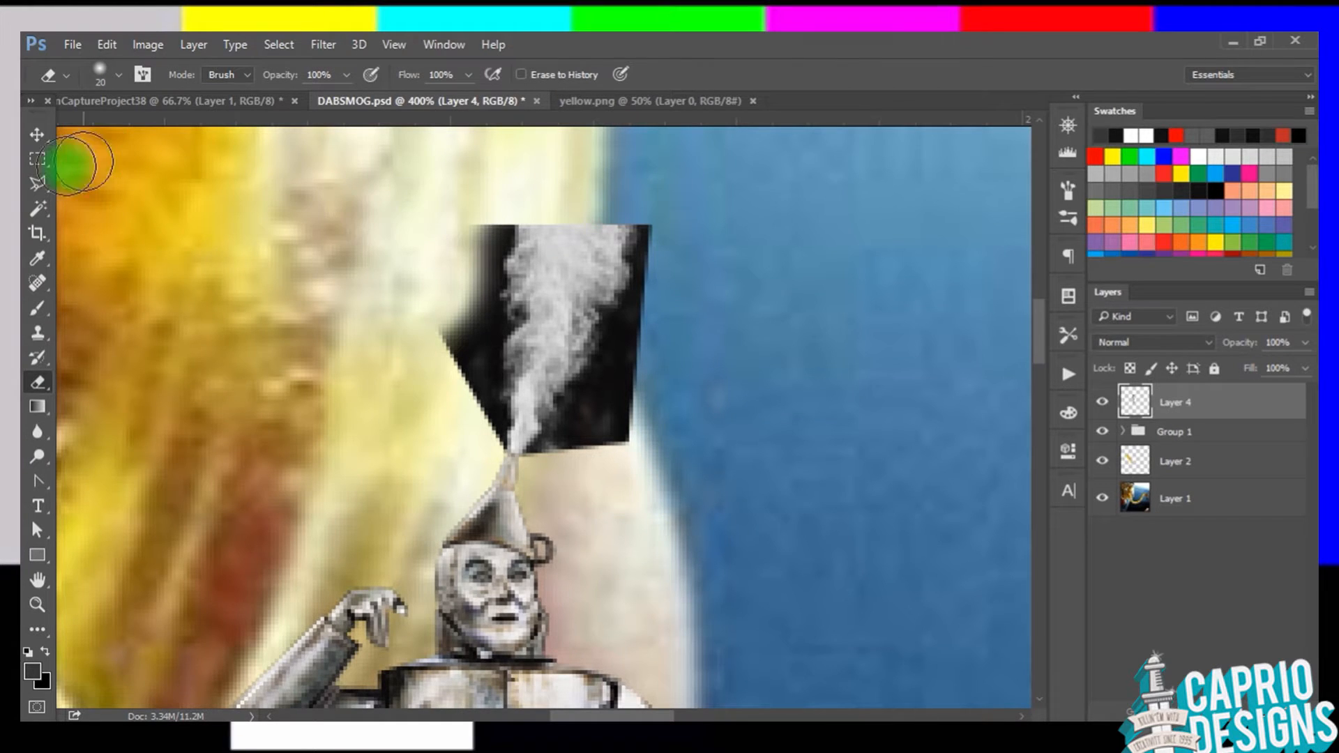
Step: Select the black background along the smoke's jar-side edge with the Polygonal Lasso, feather the selection, delete the area and deselect
click(38, 184)
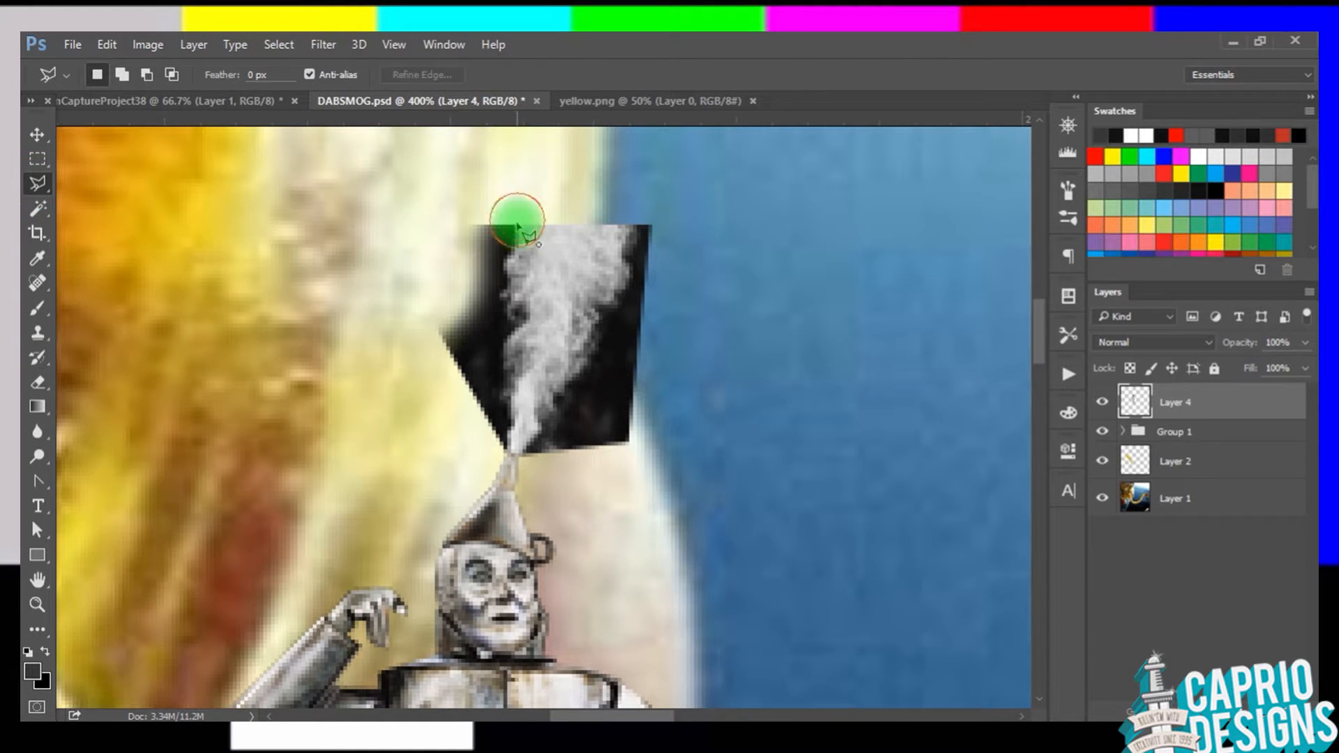
click(517, 223)
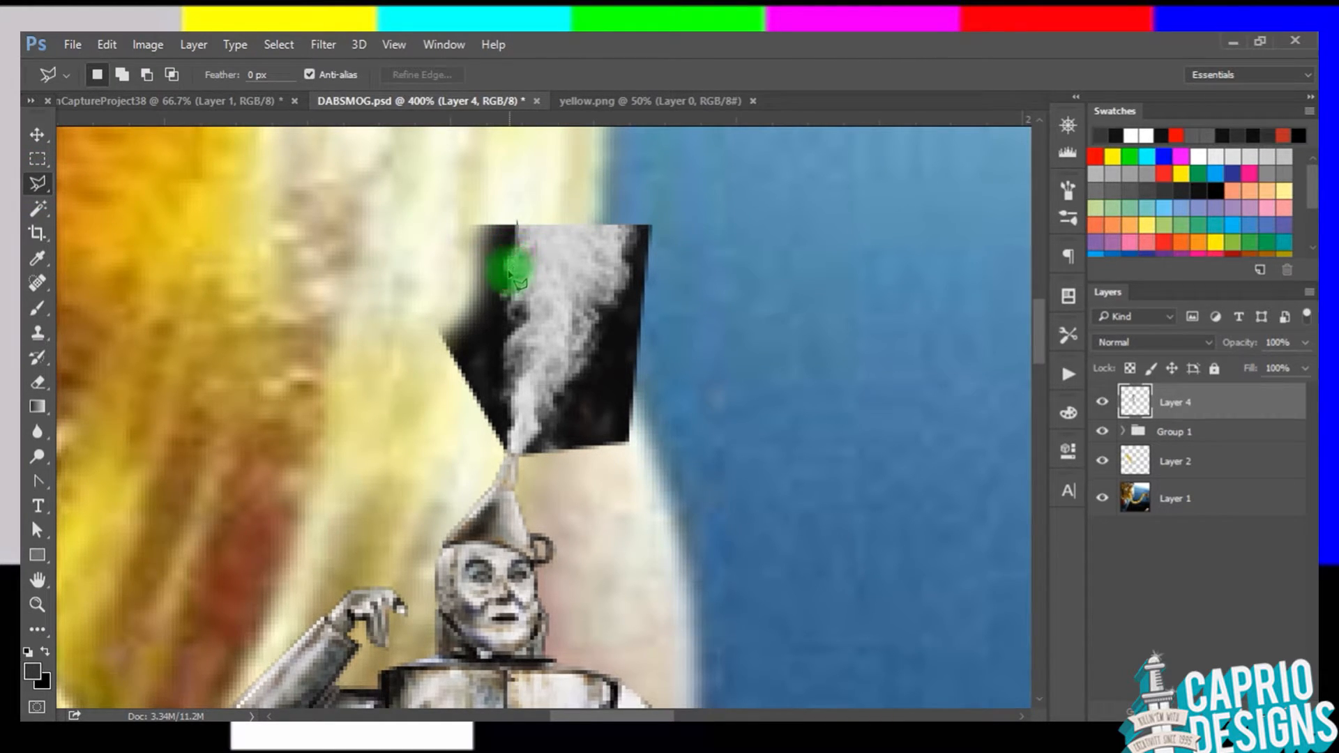
double_click(511, 300)
click(520, 211)
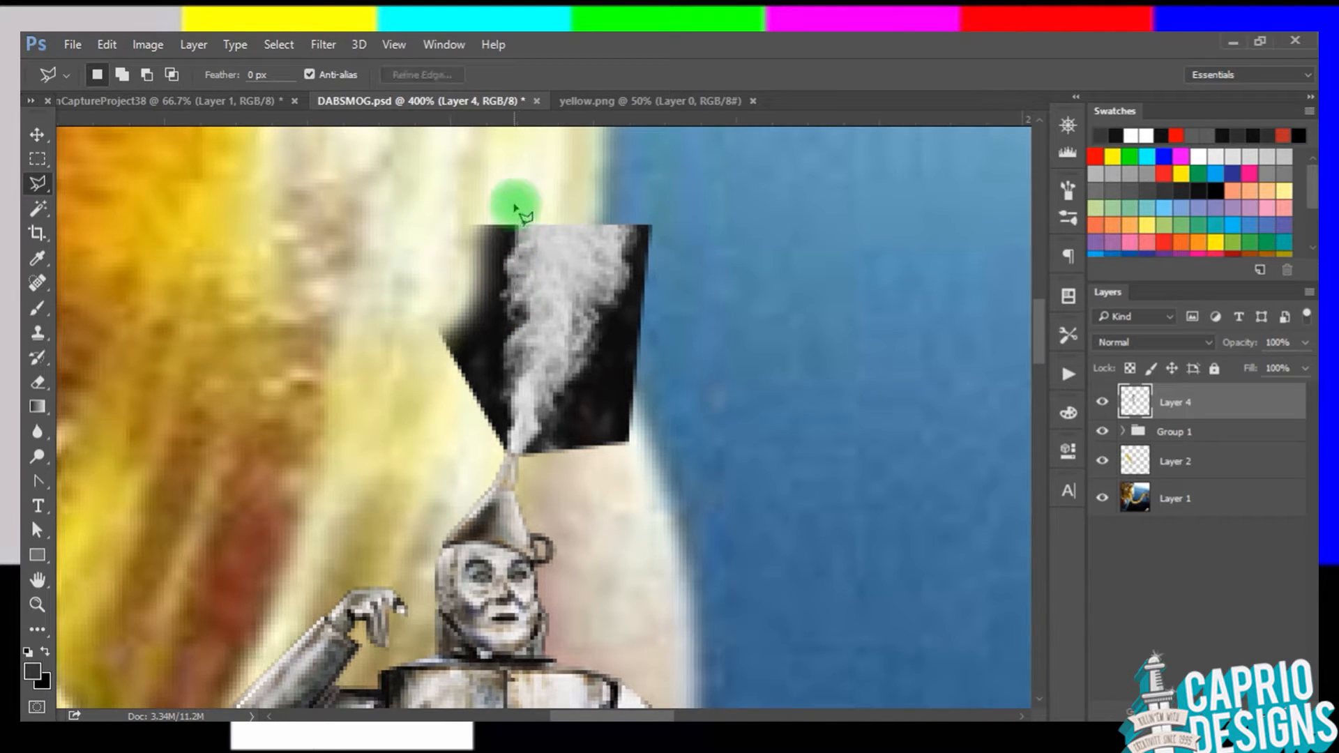
click(507, 264)
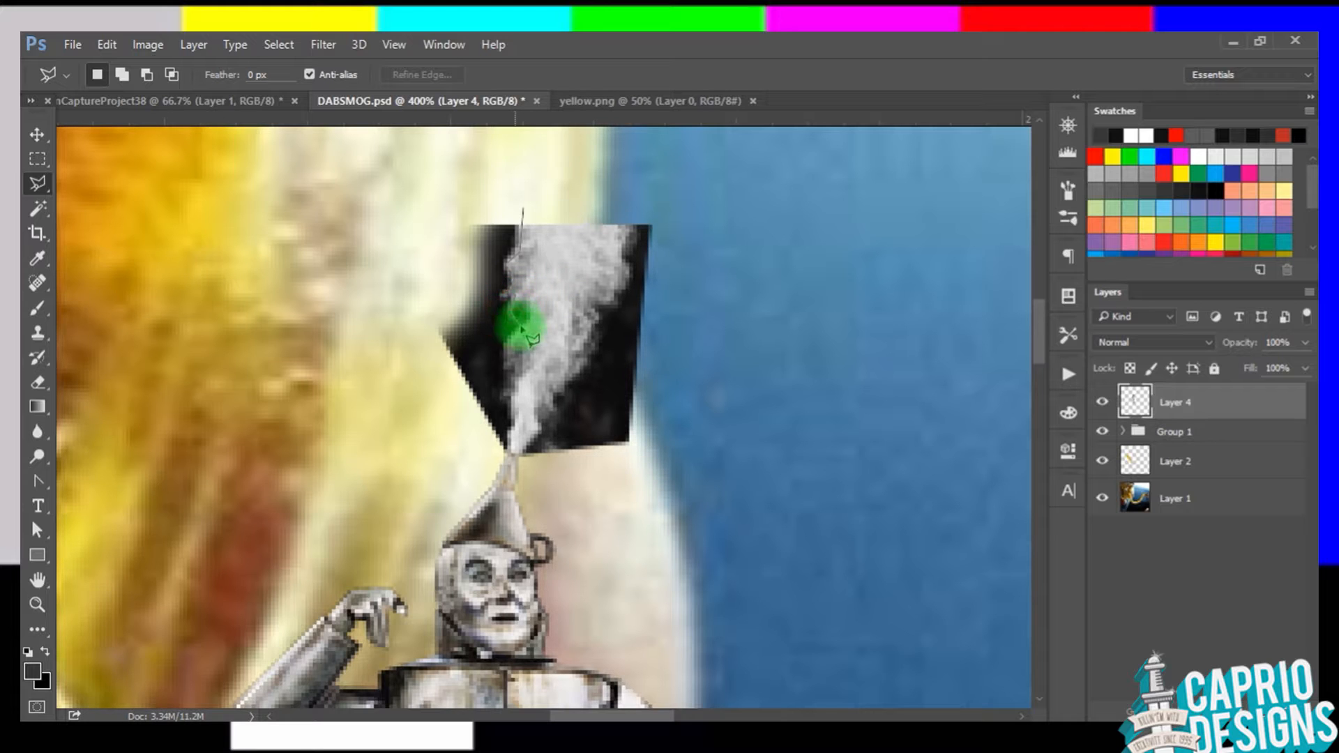
key(BackSpace)
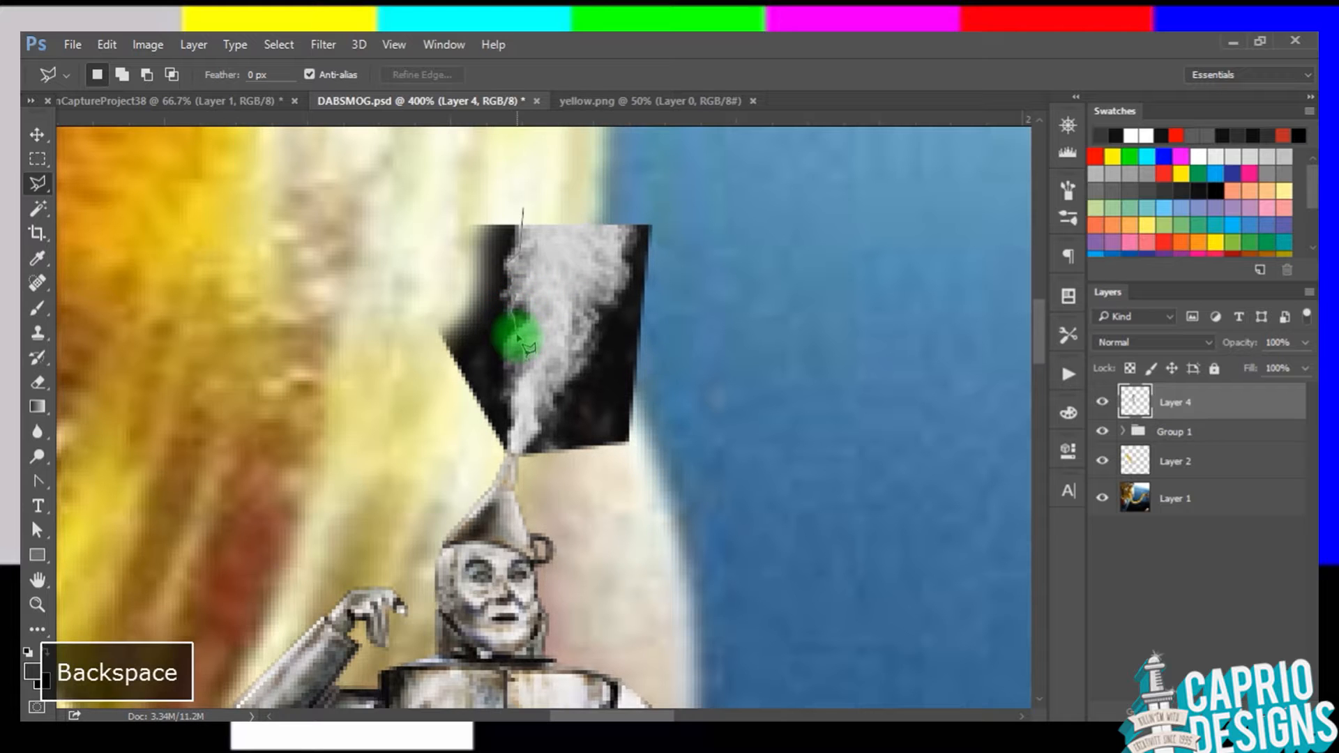
click(517, 335)
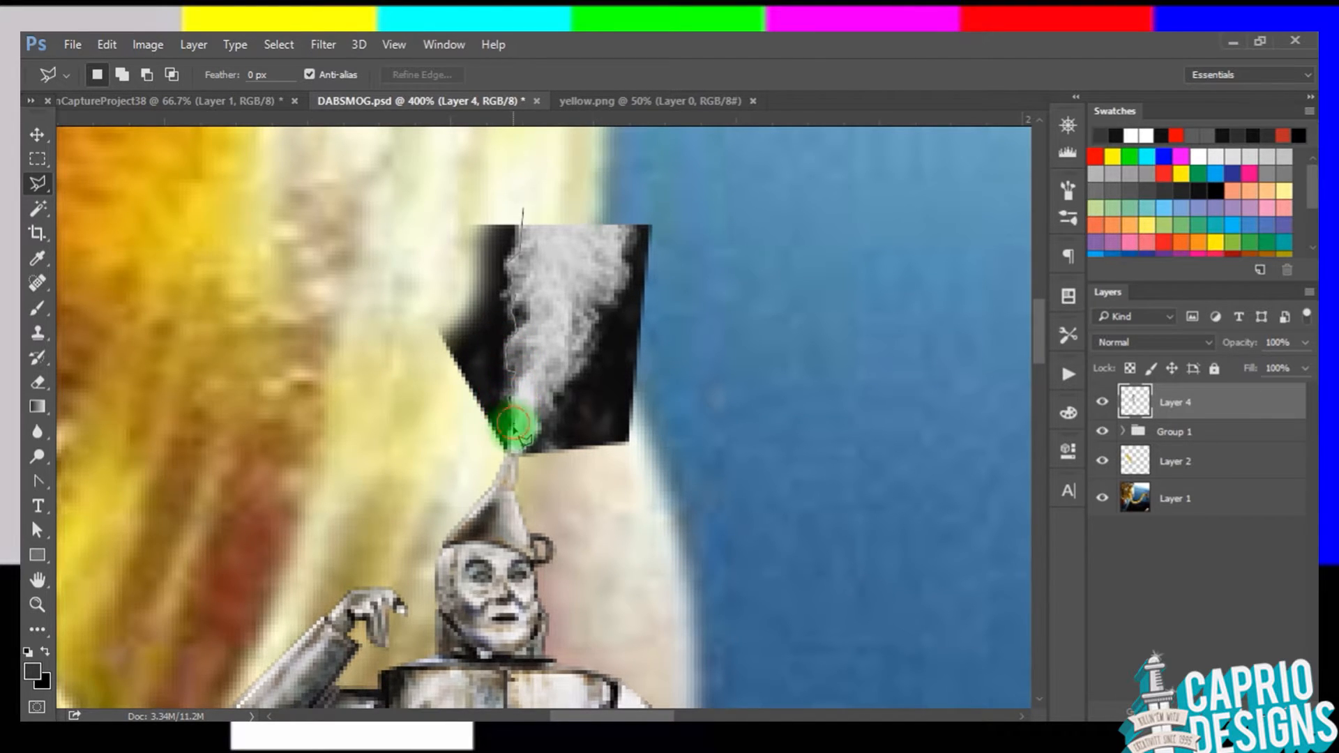
click(511, 456)
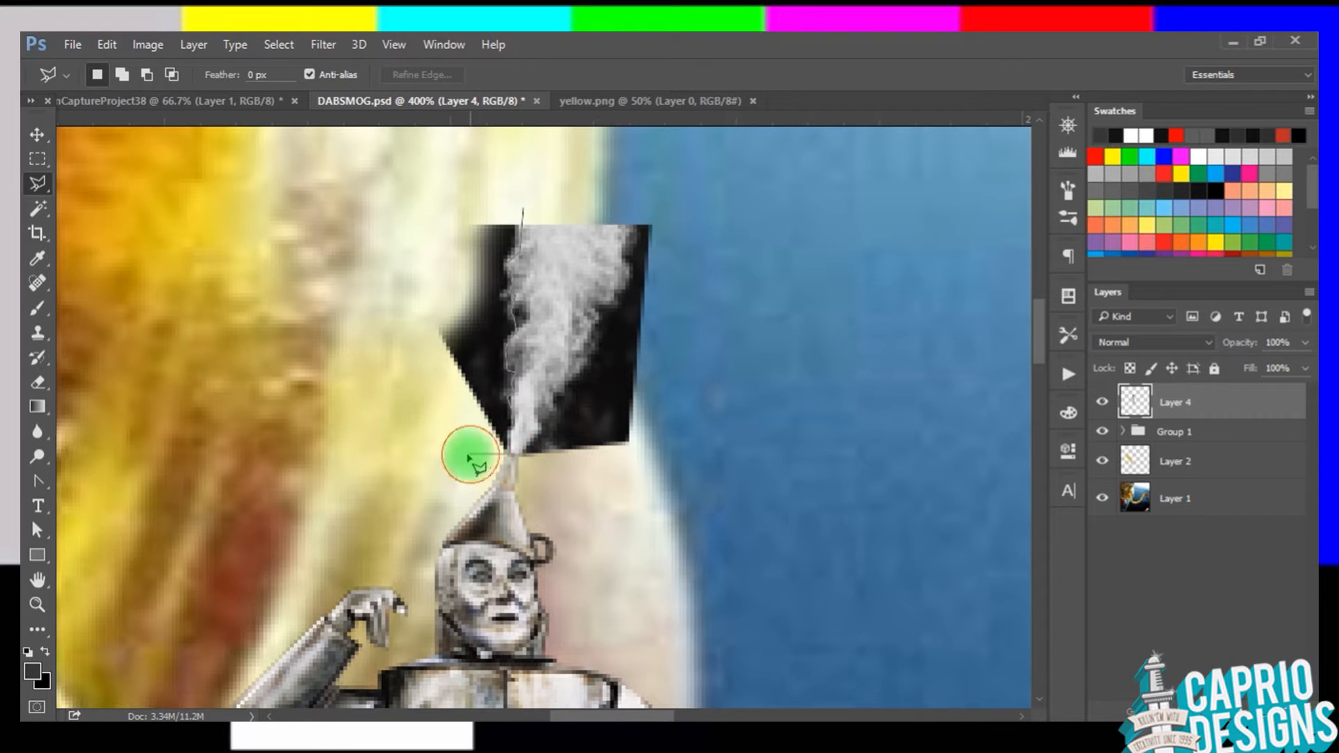
click(193, 244)
double_click(292, 184)
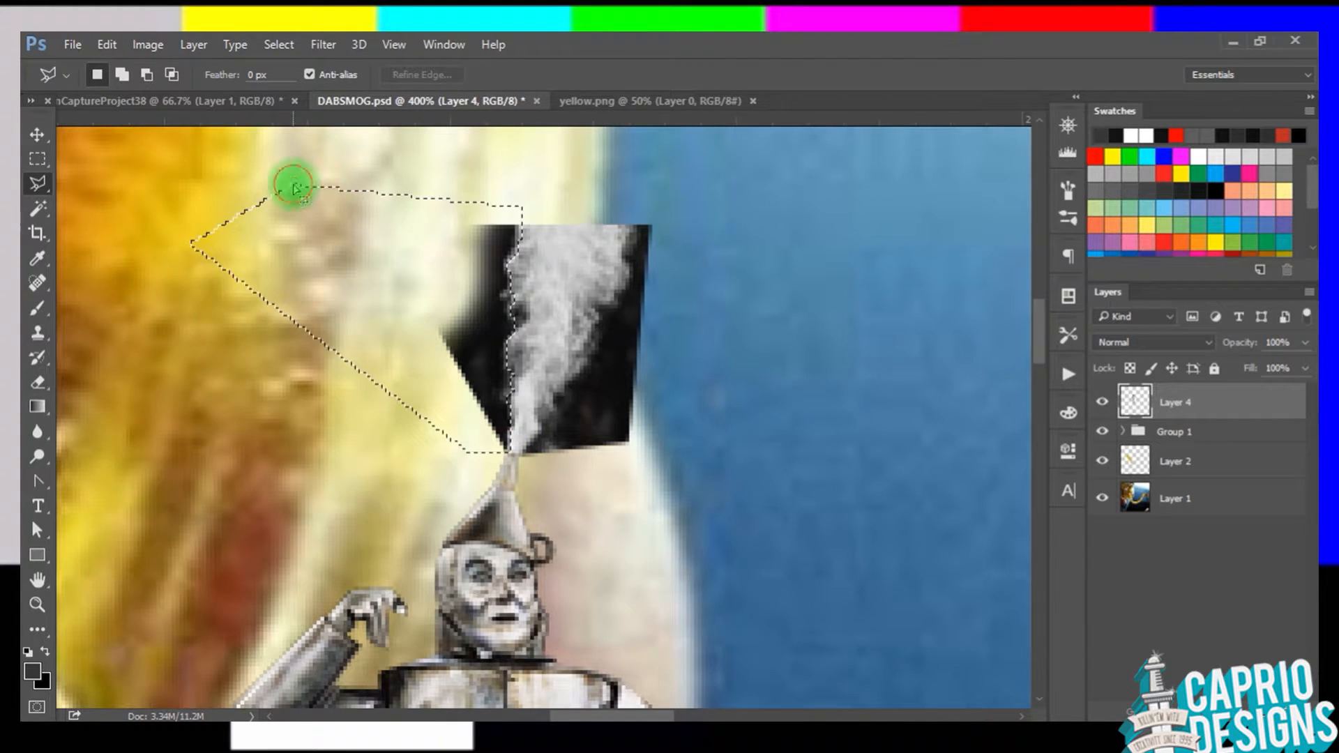
right_click(455, 321)
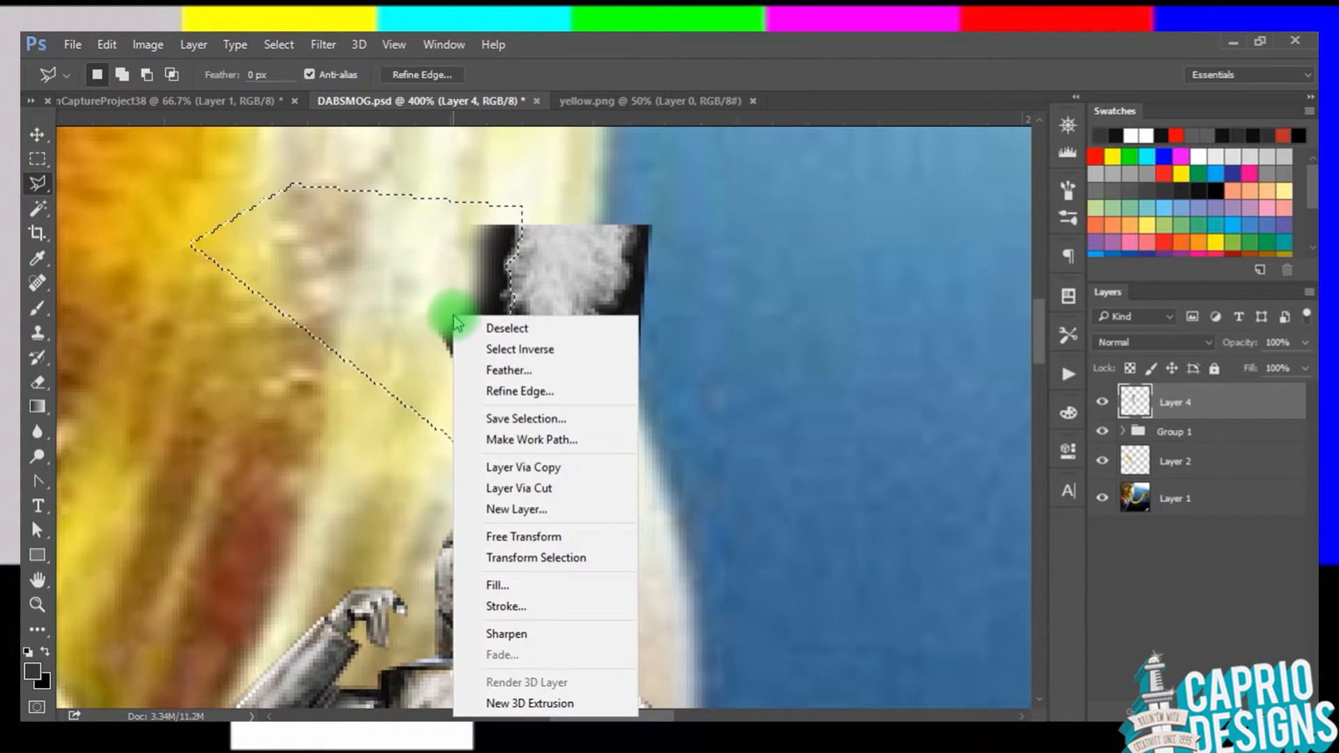
click(500, 370)
click(770, 272)
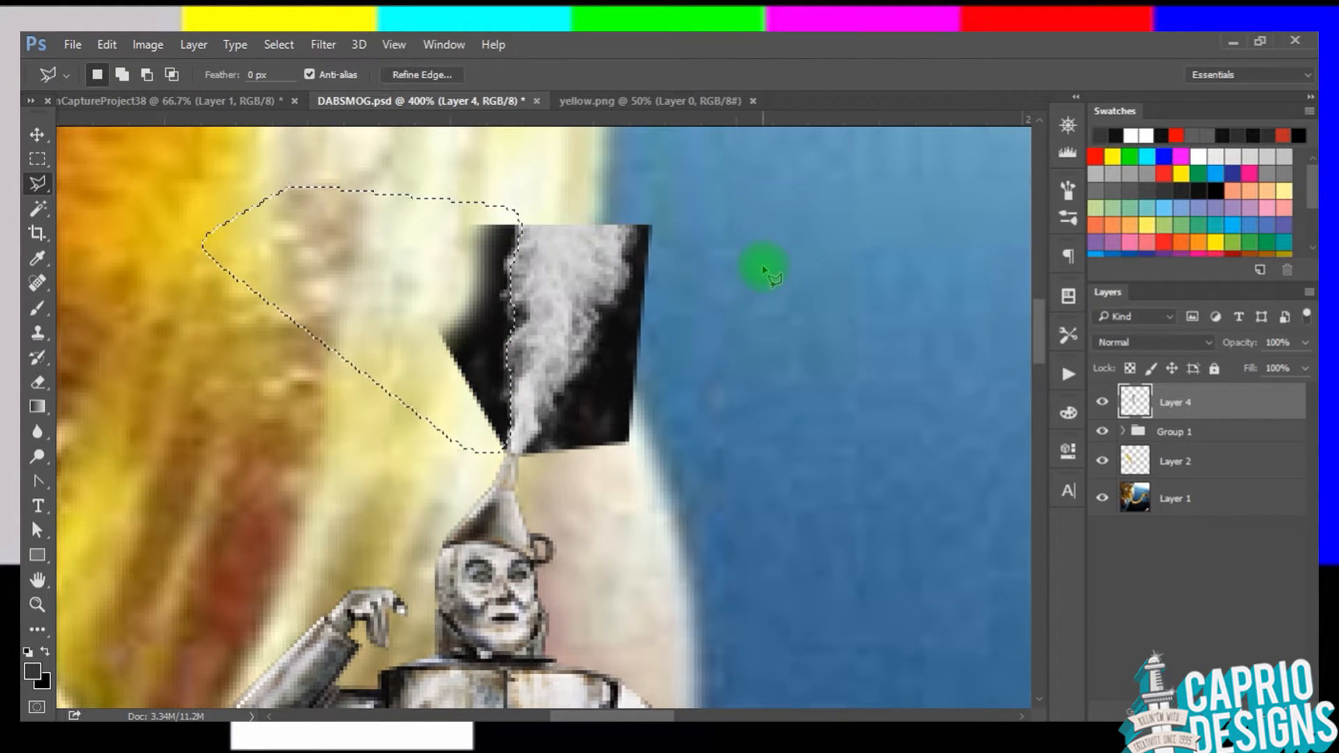
key(BackSpace)
key(ctrl+d)
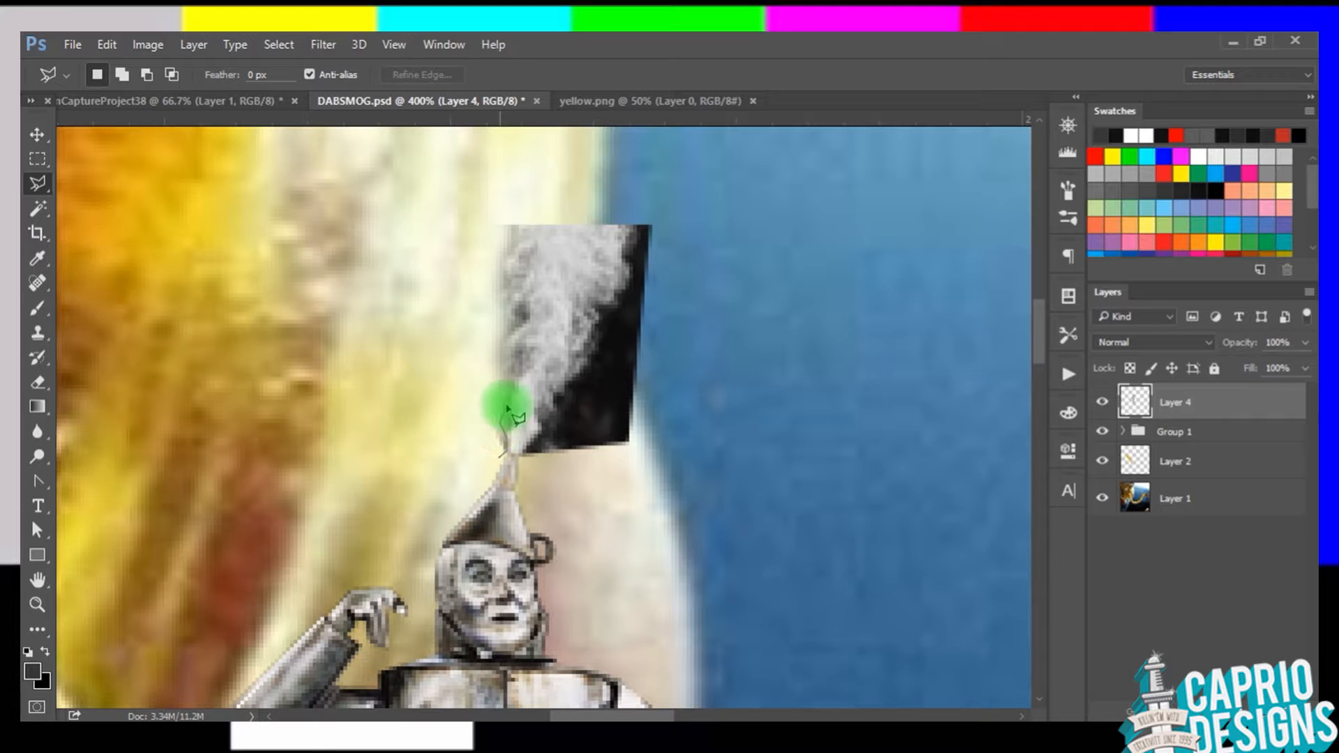
Step: Select the leftover black fringe between the hat tip and the lower smoke on the jar side, feather the selection and delete it
click(487, 319)
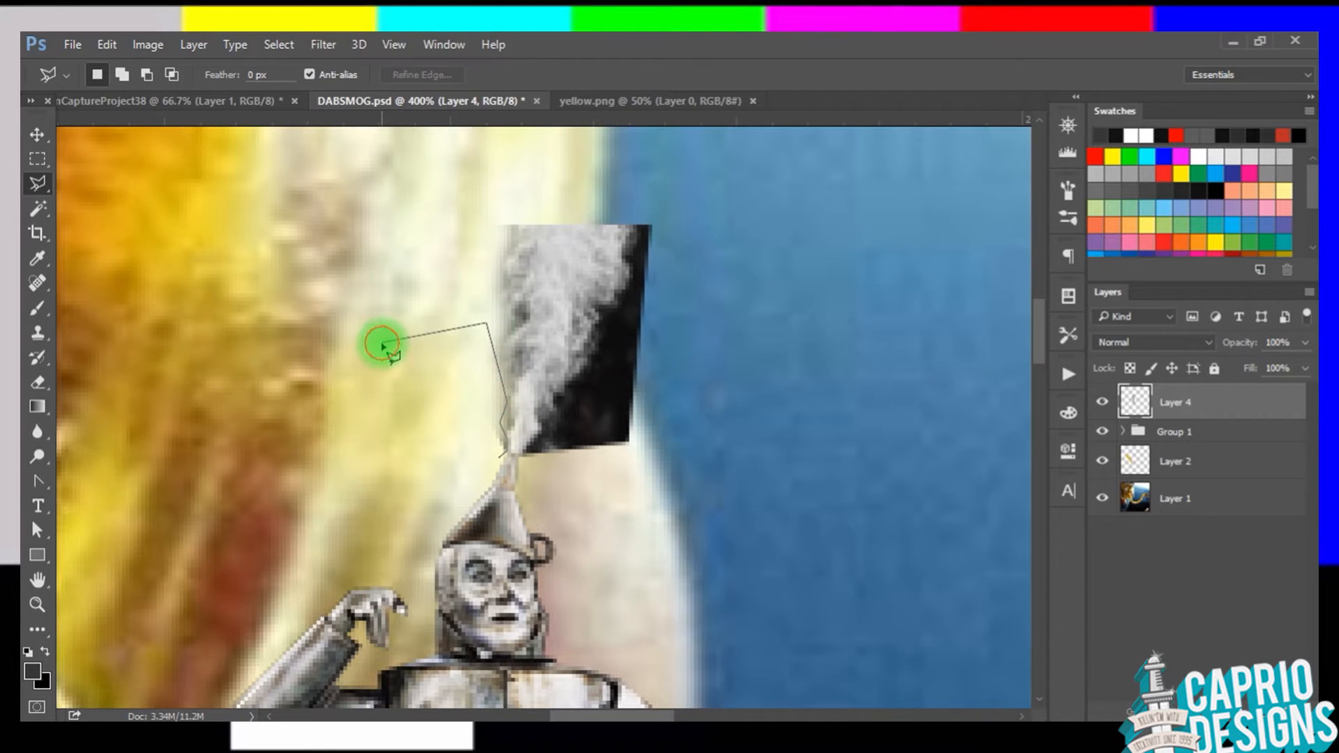
double_click(382, 343)
right_click(431, 355)
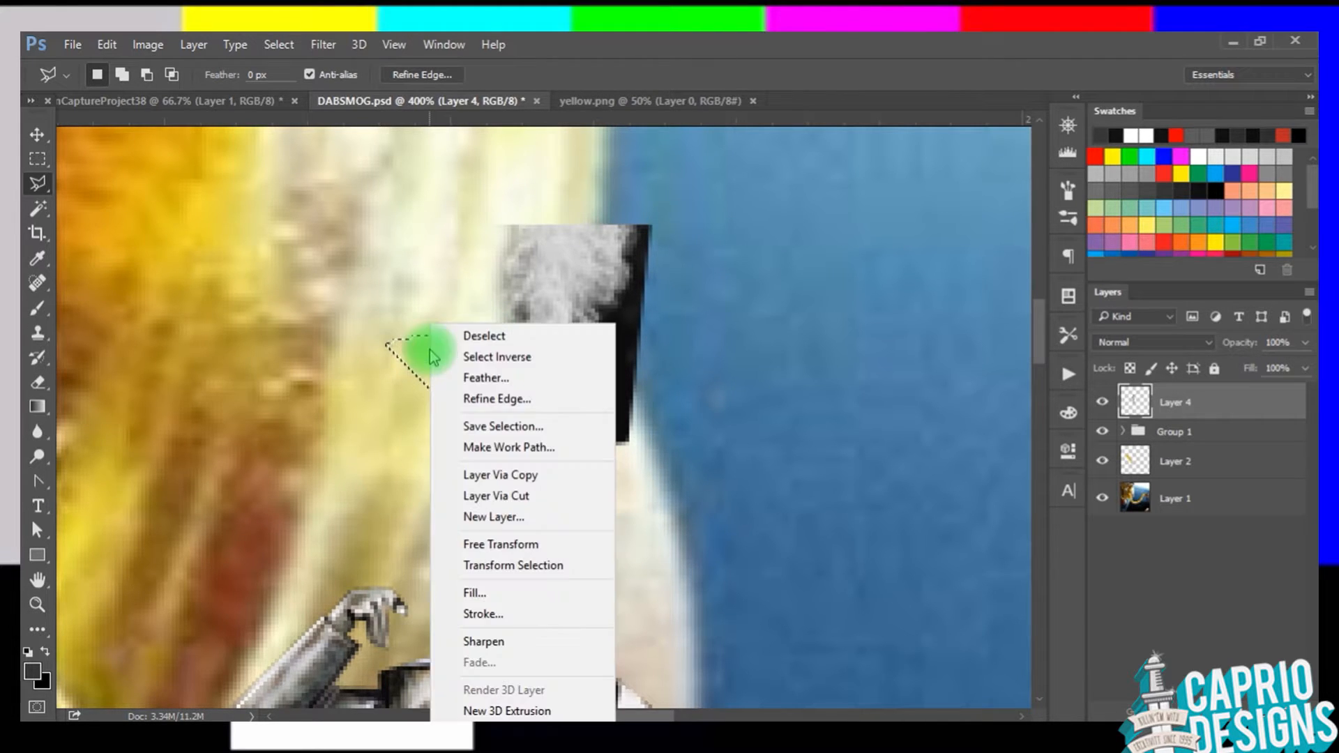
click(481, 377)
click(786, 277)
key(BackSpace)
click(454, 370)
click(477, 458)
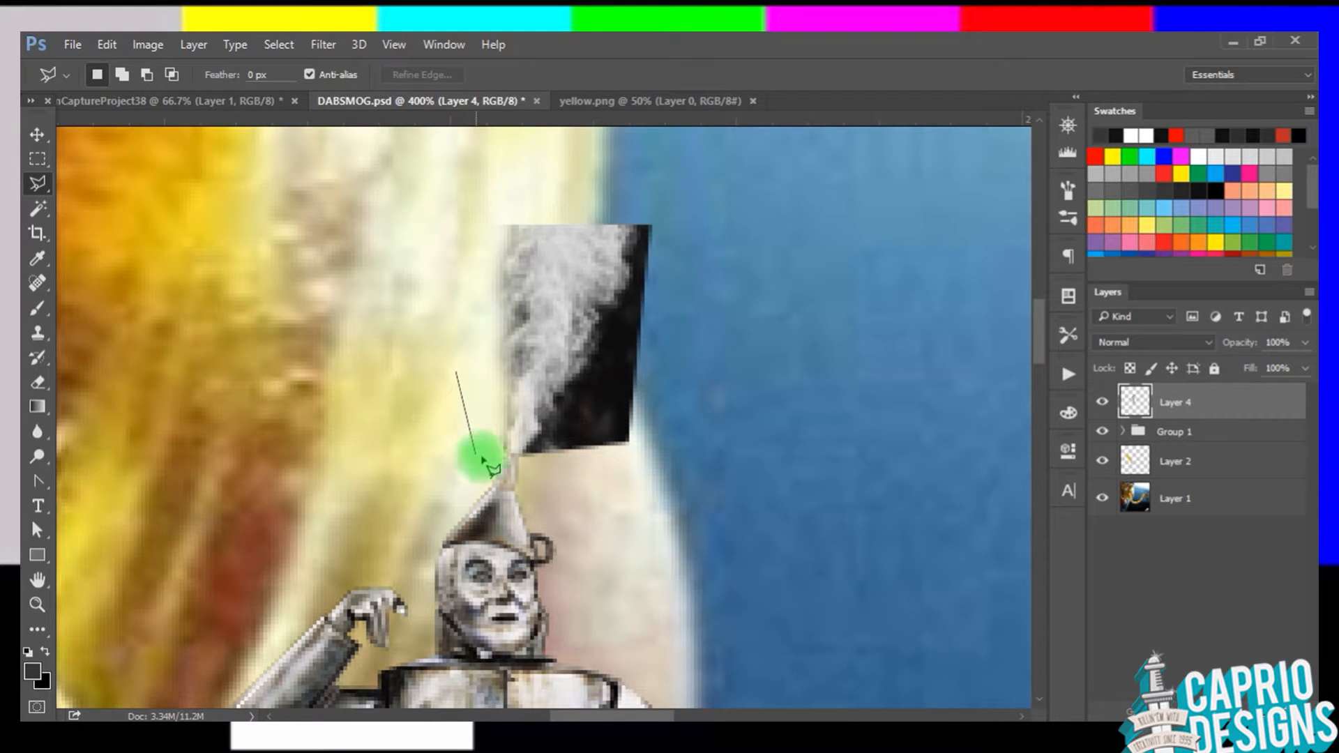
double_click(488, 470)
Step: Trace the smoke's outer edge from hat tip to top with the Polygonal Lasso, then feather, delete the black background and deselect
click(524, 473)
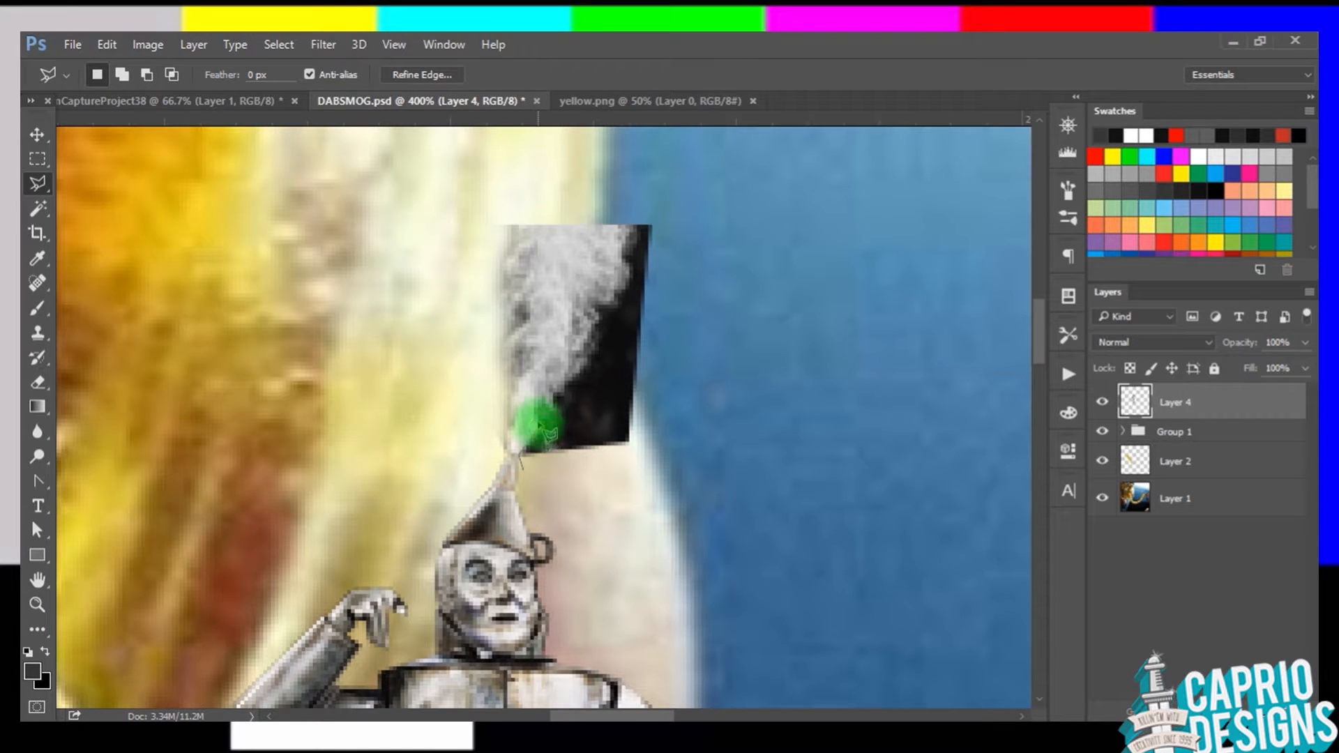
click(550, 390)
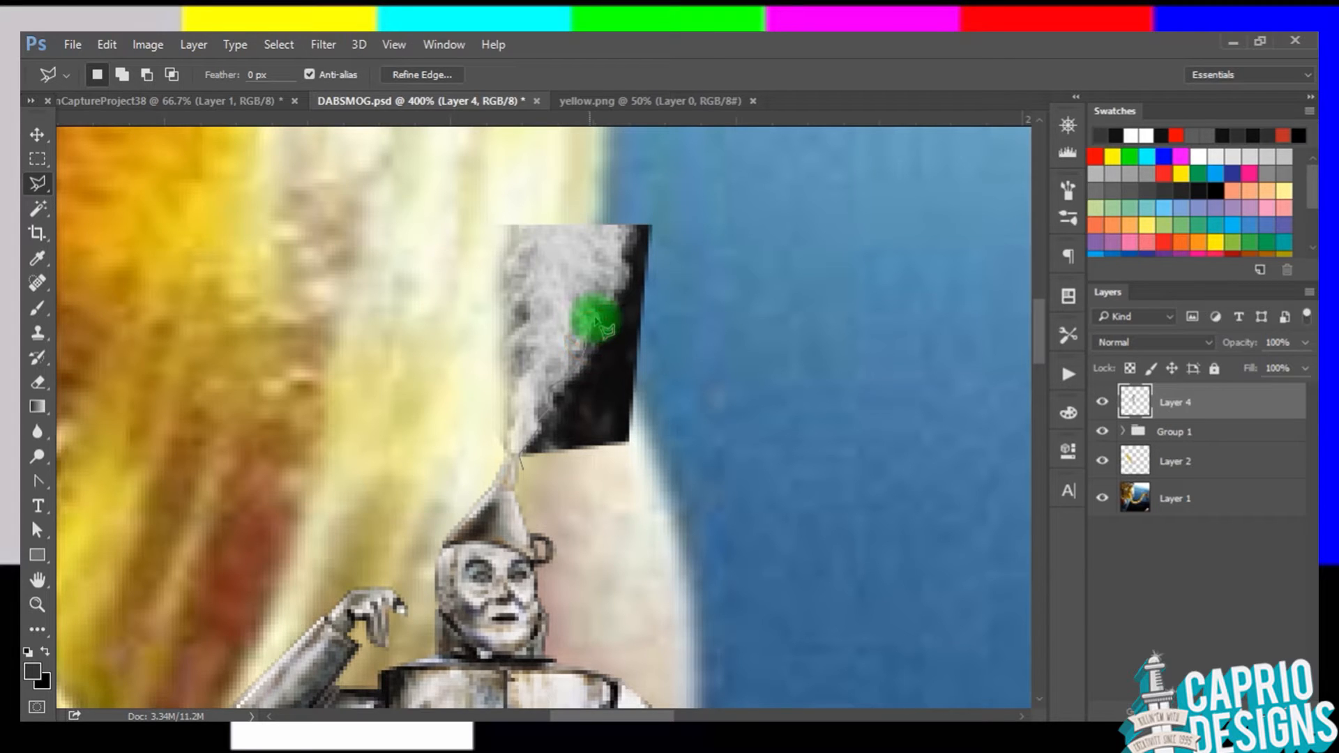
click(618, 289)
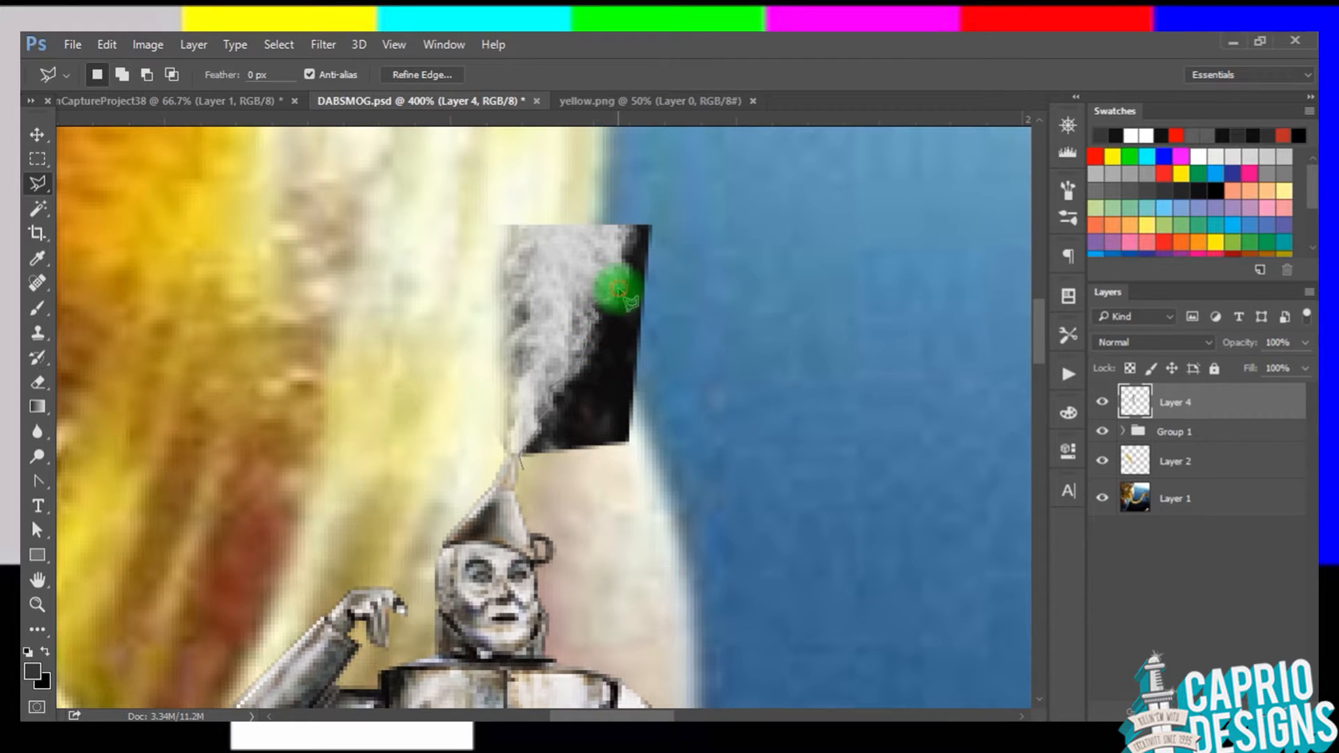
click(624, 272)
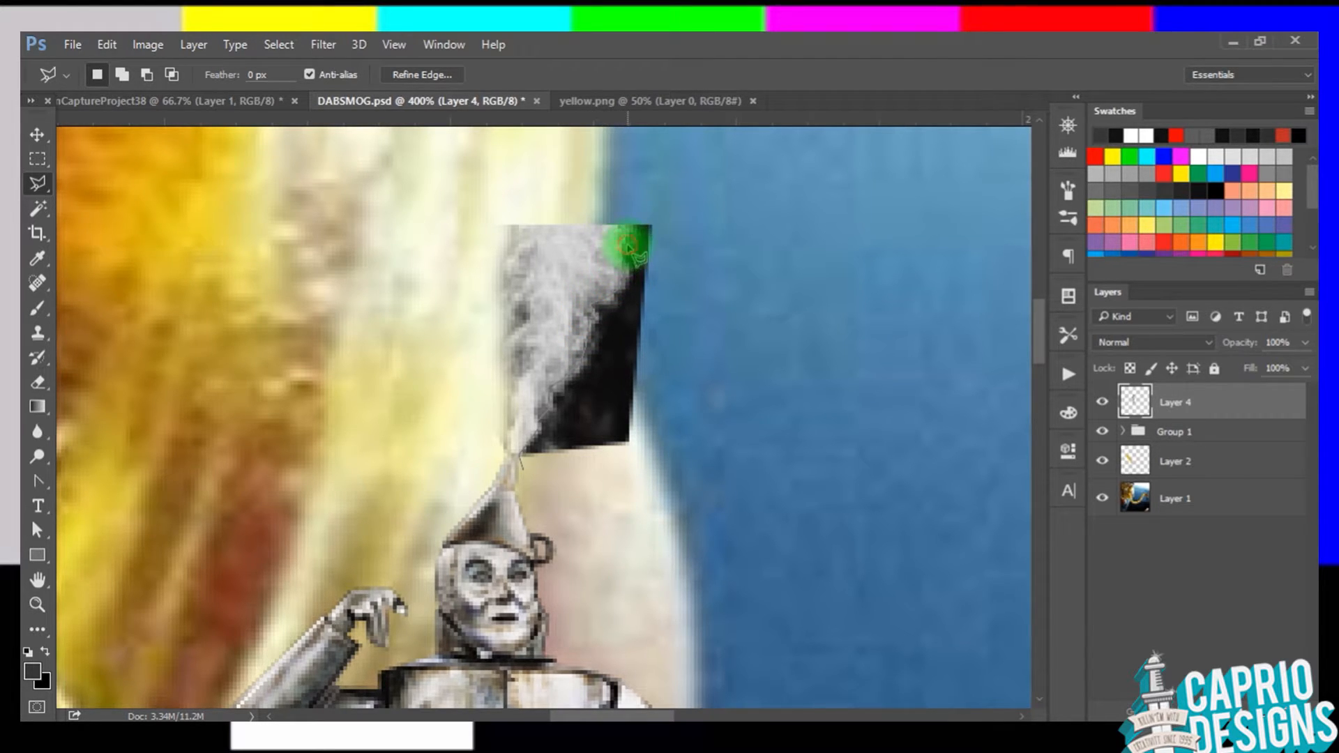
click(629, 229)
click(703, 213)
click(663, 544)
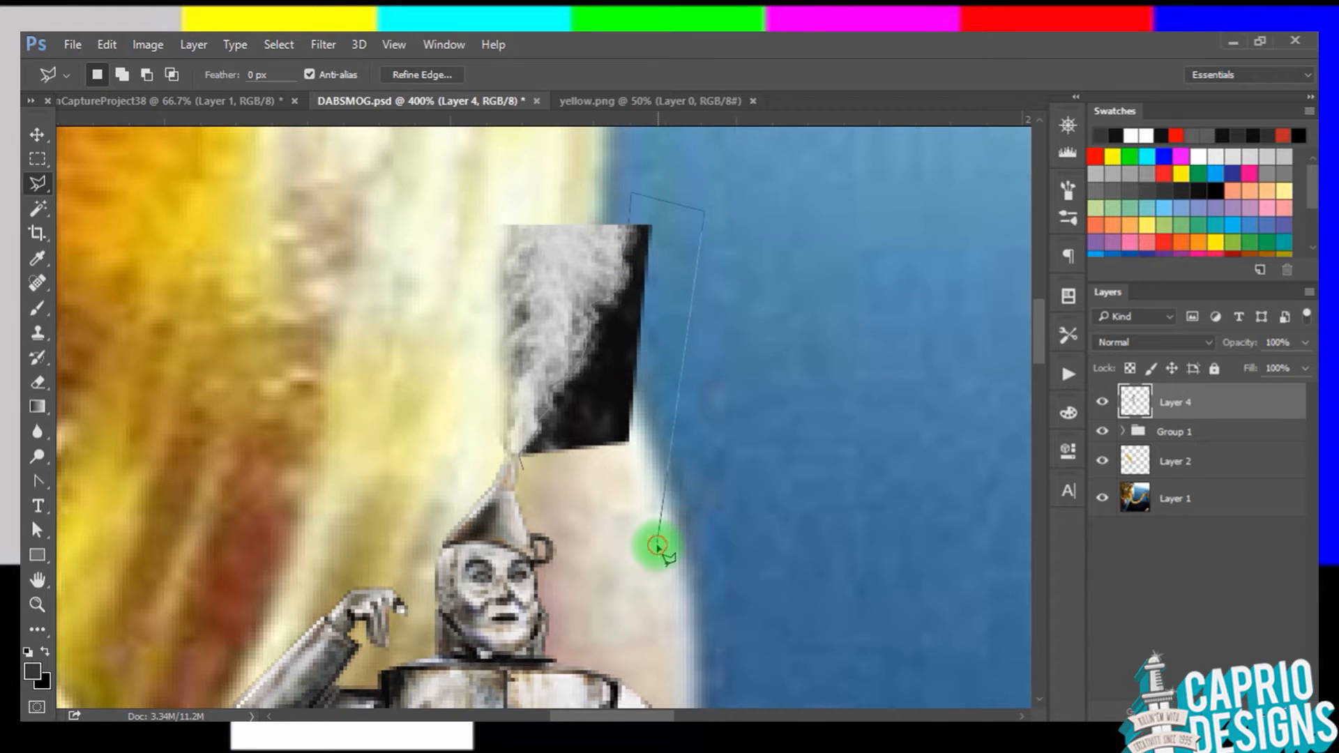
click(520, 457)
right_click(612, 388)
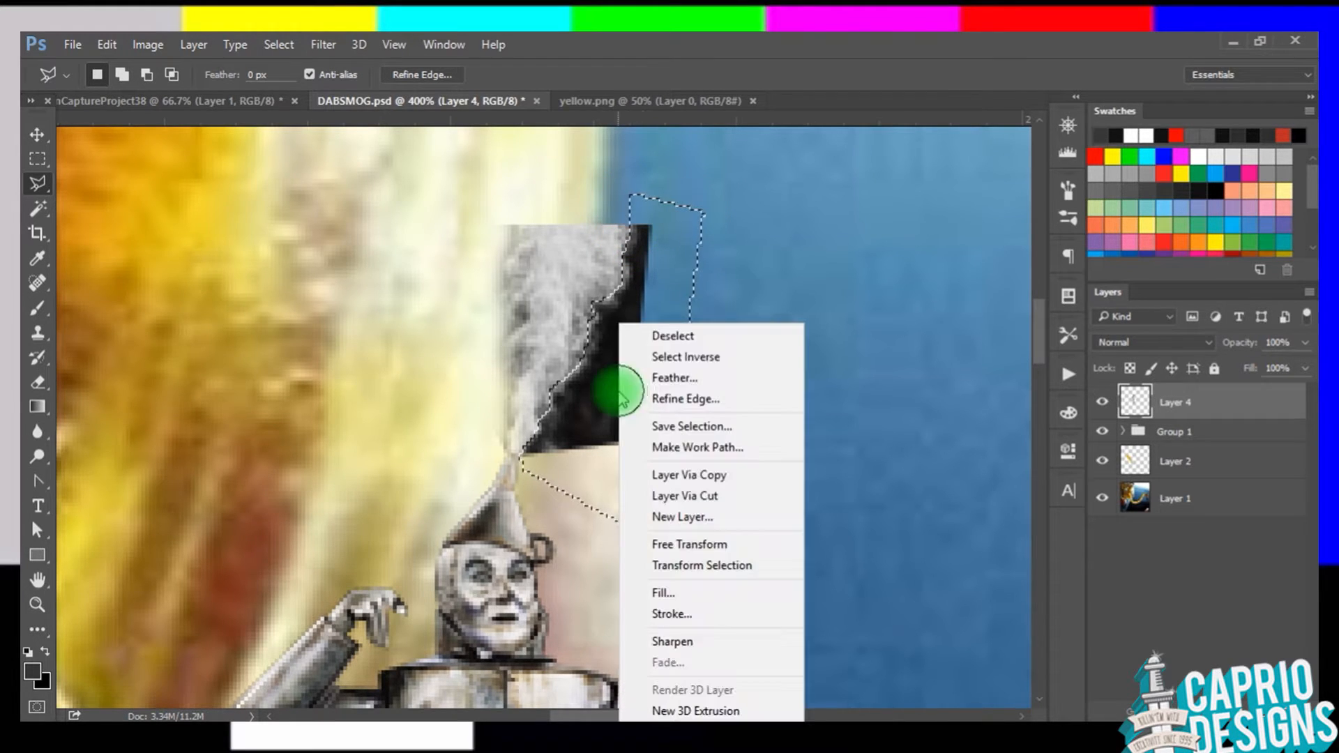
click(674, 377)
click(777, 276)
key(BackSpace)
click(620, 368)
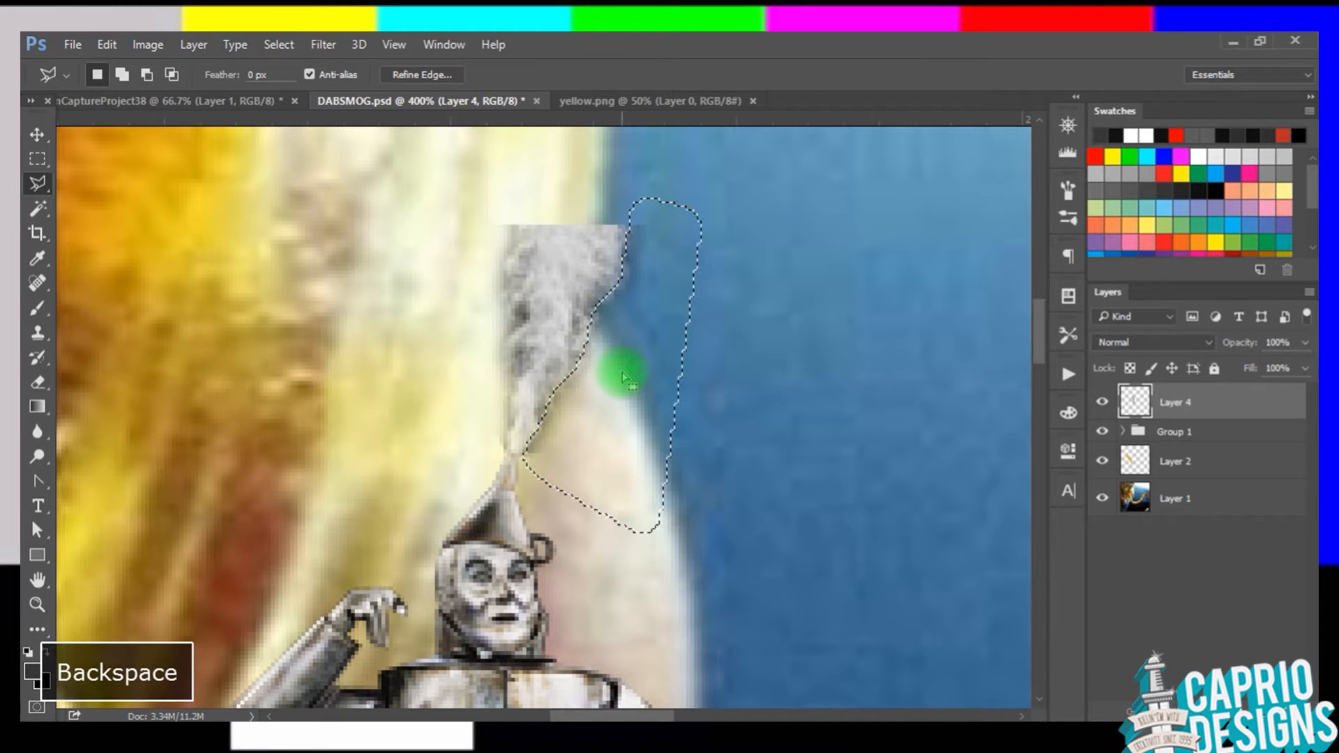
Step: Erase the dark fringe along both sides of the smoke with the soft 20 px eraser and undo the last strokes
click(38, 382)
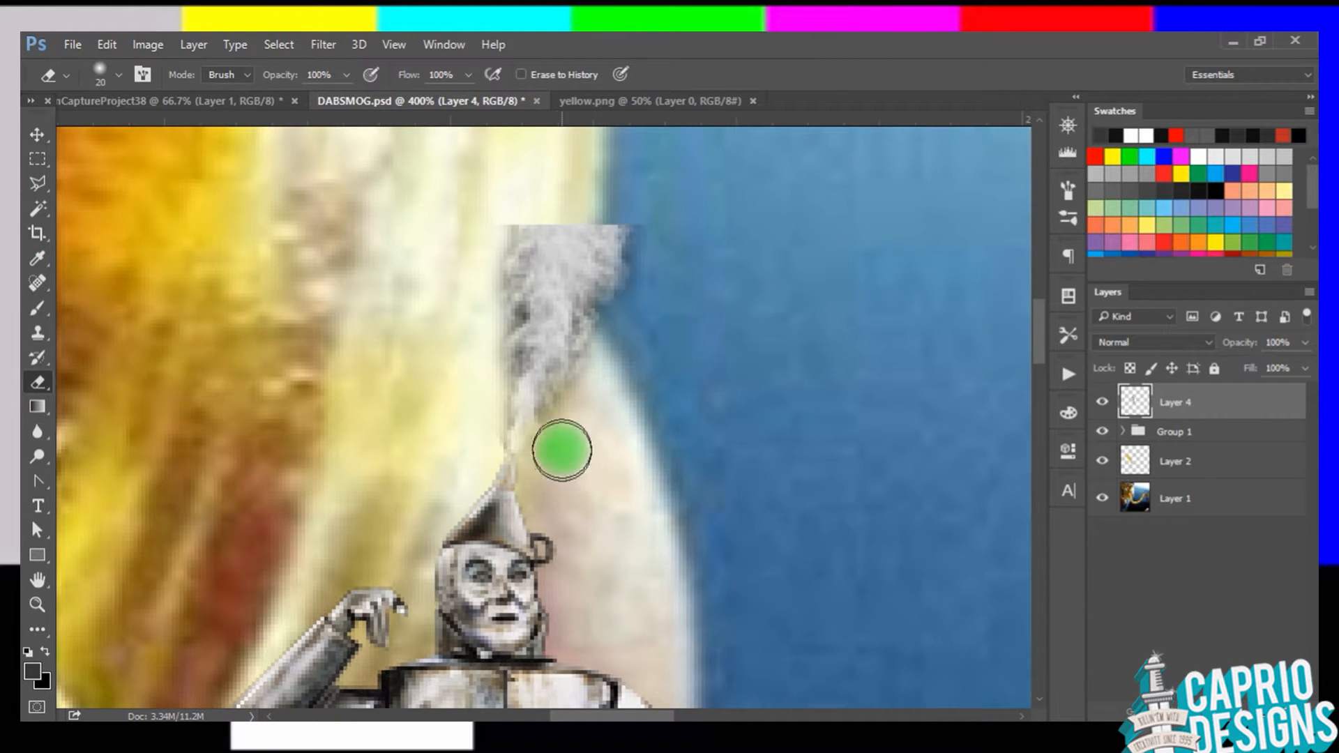
drag(626, 315, 660, 257)
mouse_move(512, 212)
mouse_down()
mouse_move(470, 224)
mouse_move(461, 294)
mouse_move(477, 325)
mouse_move(447, 362)
mouse_up()
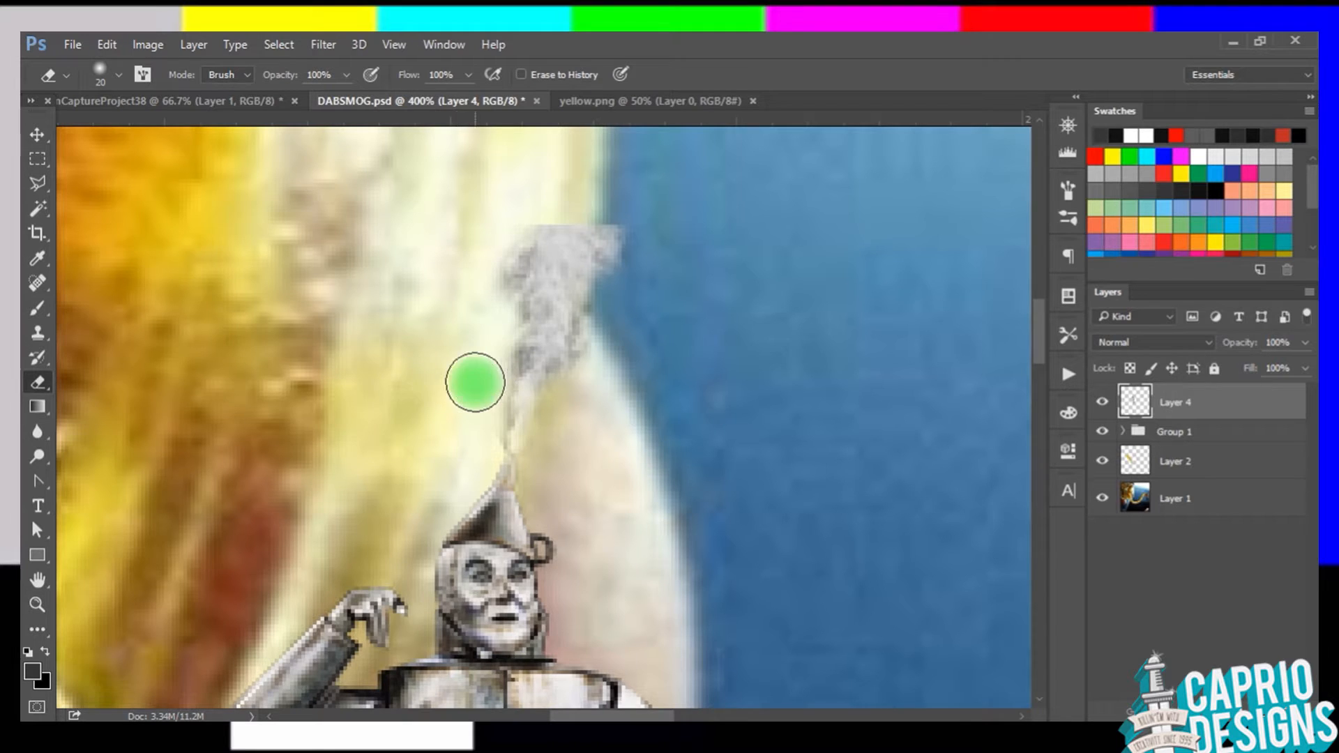
key(ctrl+alt+z)
key(ctrl+alt+z)
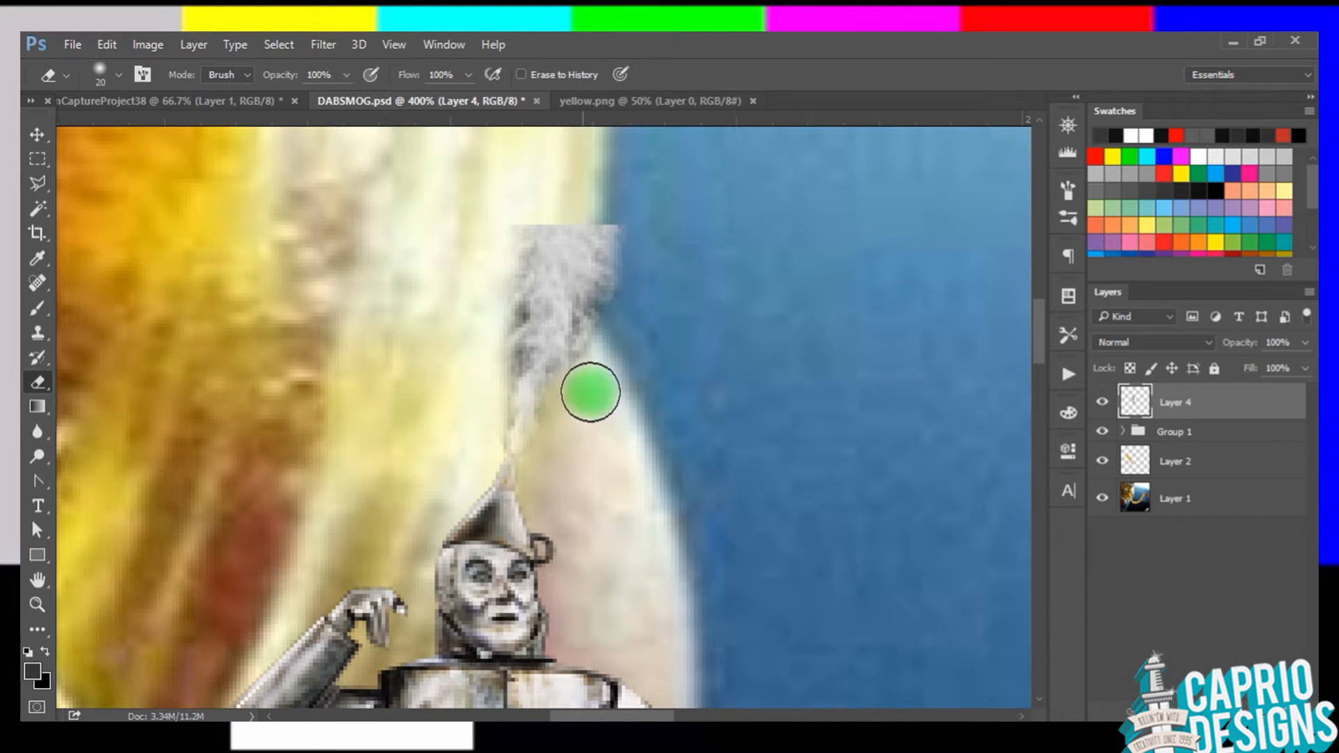
Step: Examine the cut-out Tin Man and his smoke at 100% against the jar and the surrounding scene
click(40, 139)
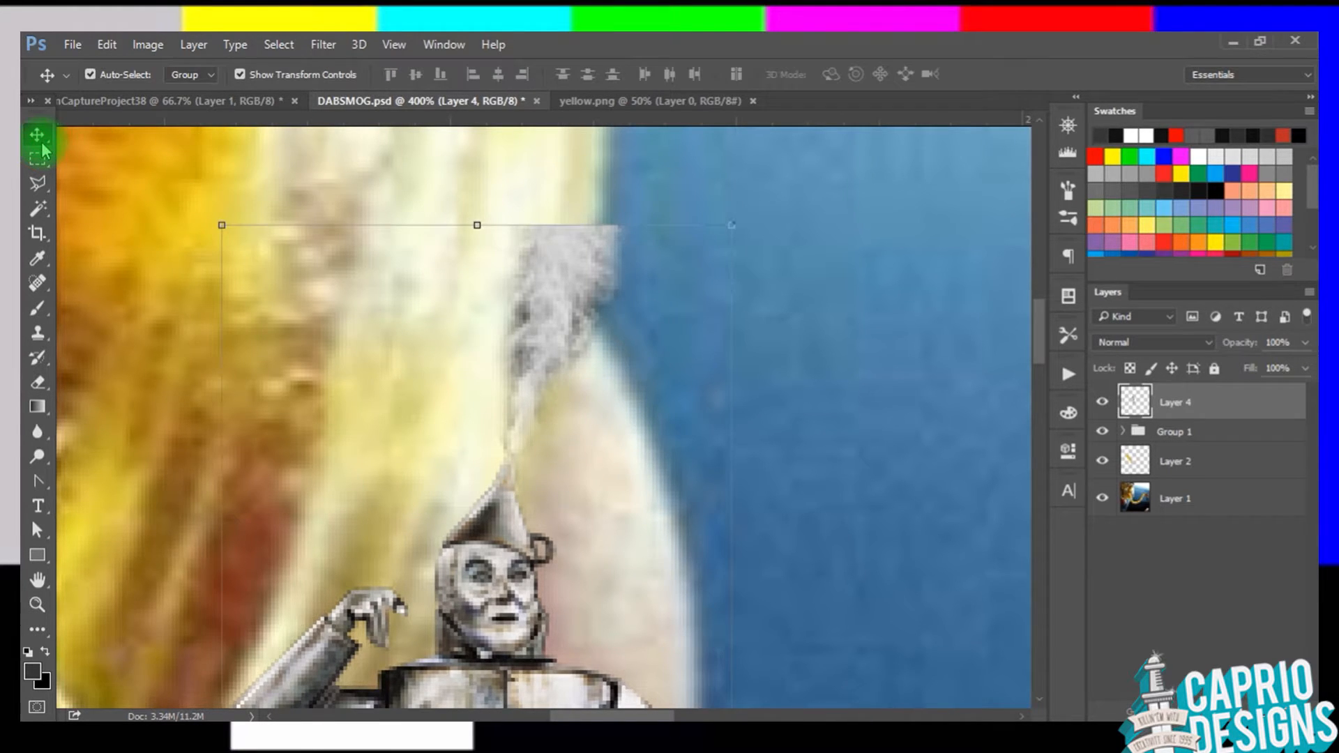
key(ctrl+minus)
key(ctrl+minus)
key(ctrl+minus)
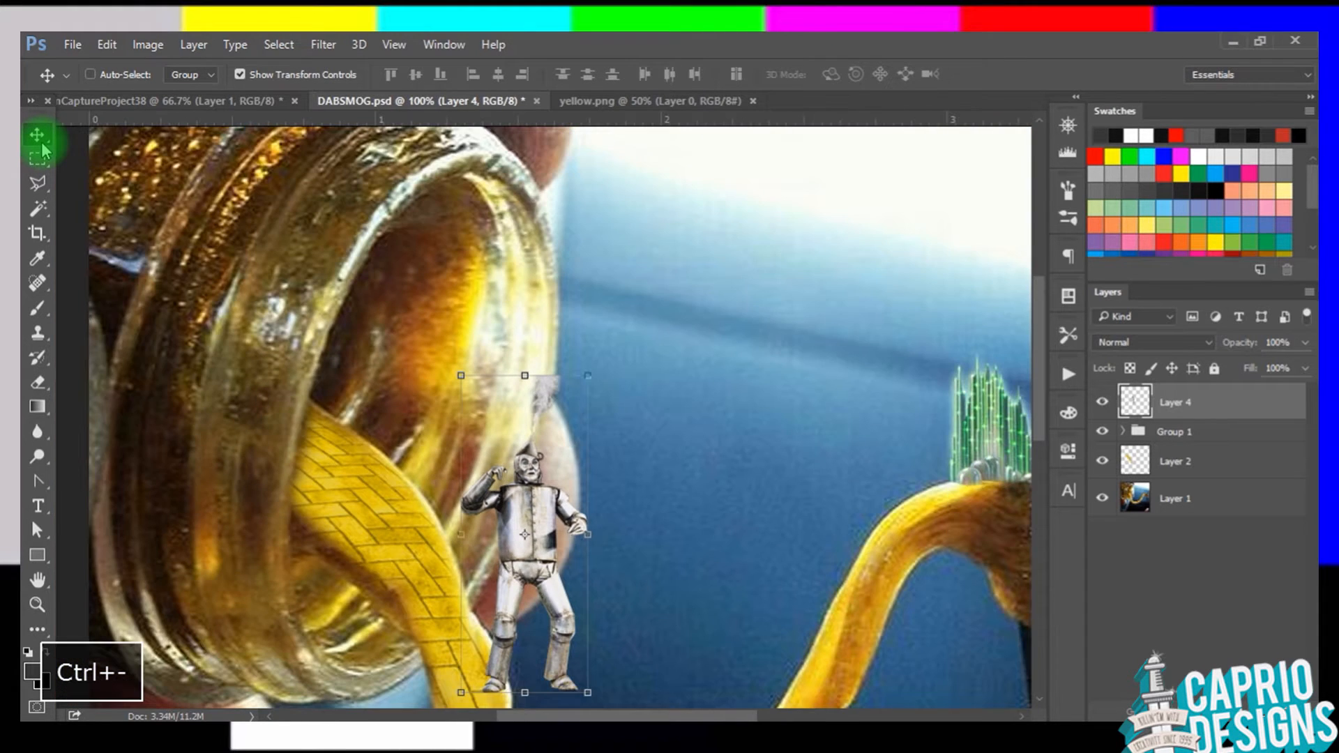
key(ctrl+equal)
key(ctrl+equal)
key(ctrl+equal)
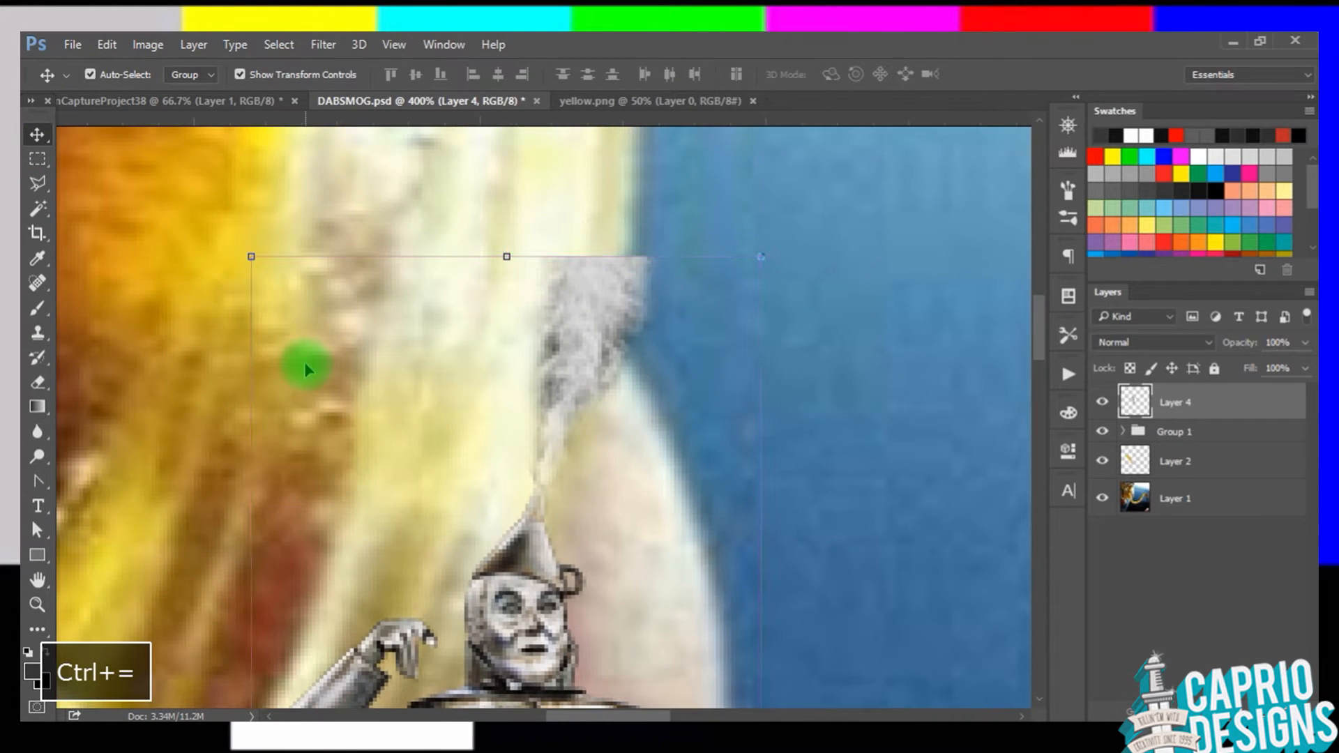
Step: Duplicate the Tin Man layer and delete the smoke above the hat from the copy with a Polygonal Lasso selection
key(ctrl+j)
click(38, 184)
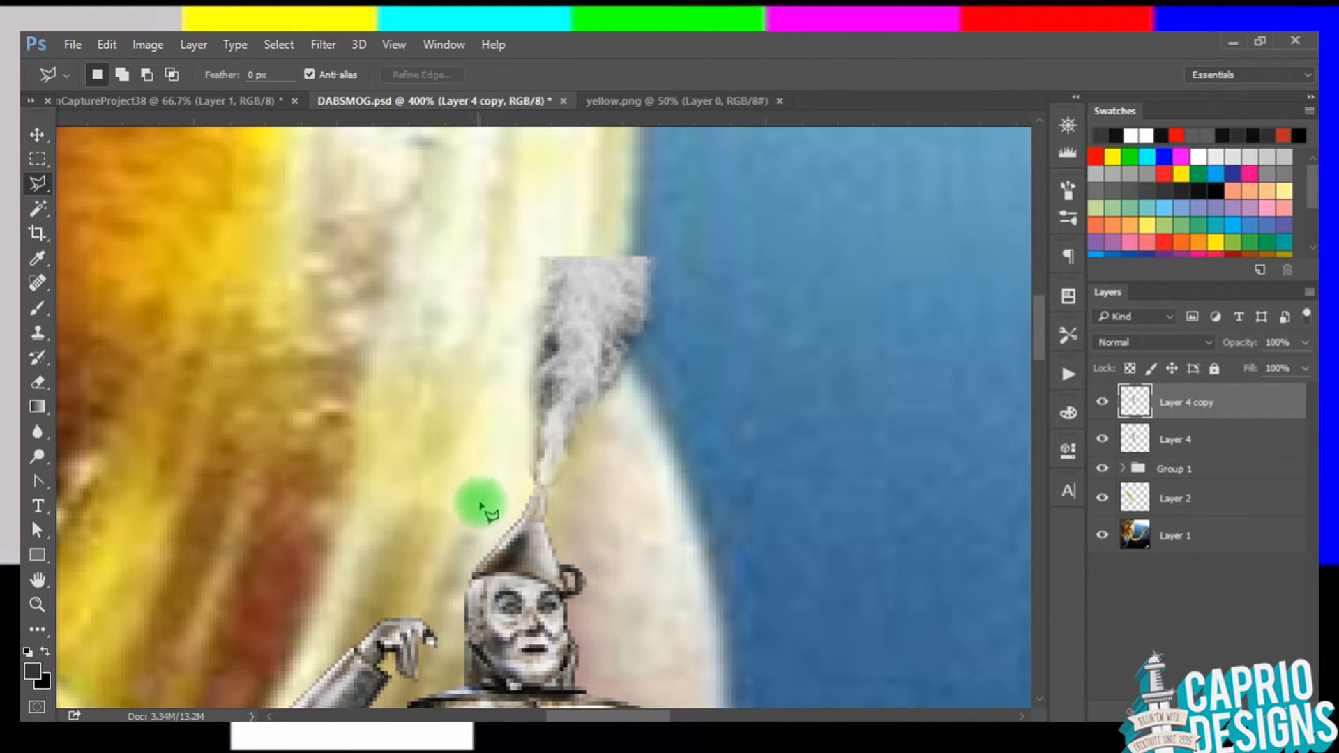
click(487, 483)
click(591, 496)
click(809, 469)
click(729, 154)
double_click(431, 194)
key(BackSpace)
click(517, 275)
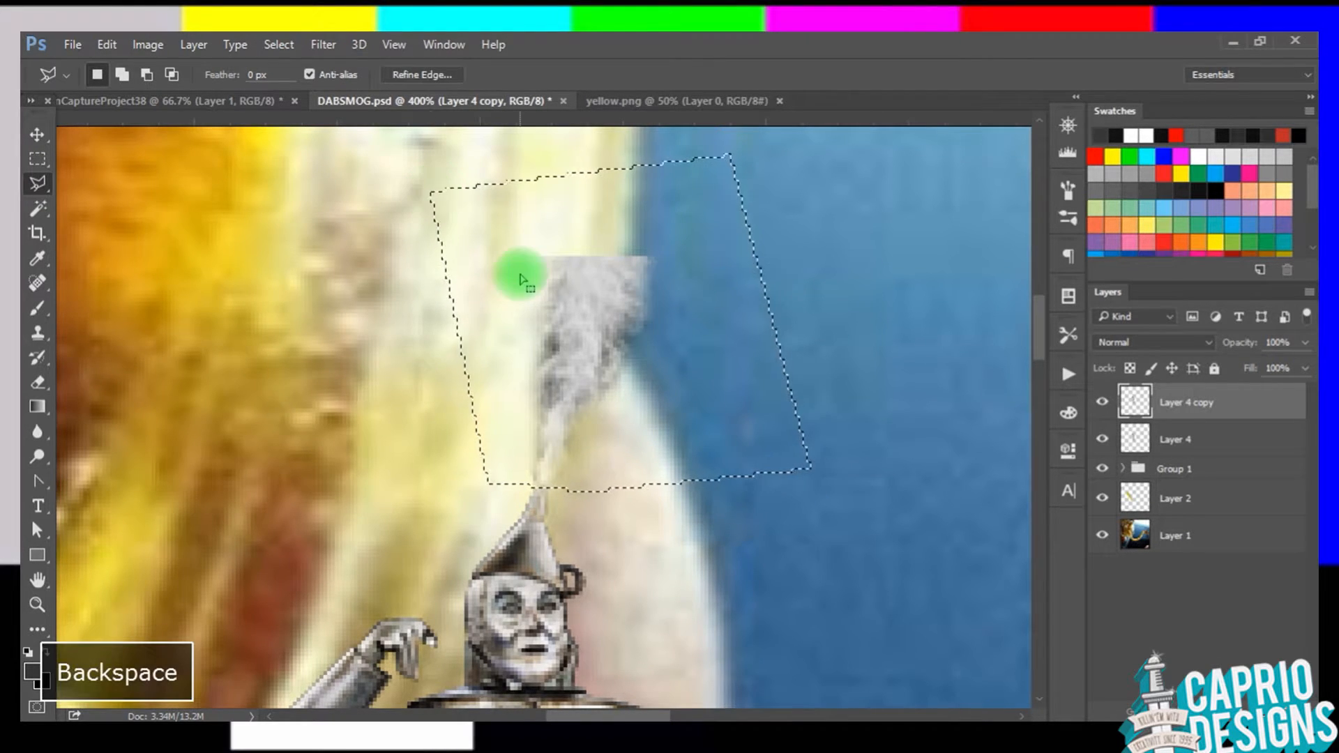
Step: Isolate the smoke on Layer 4 by outlining it with the Polygonal Lasso, inverting the selection, deleting the rest and deselecting
click(37, 137)
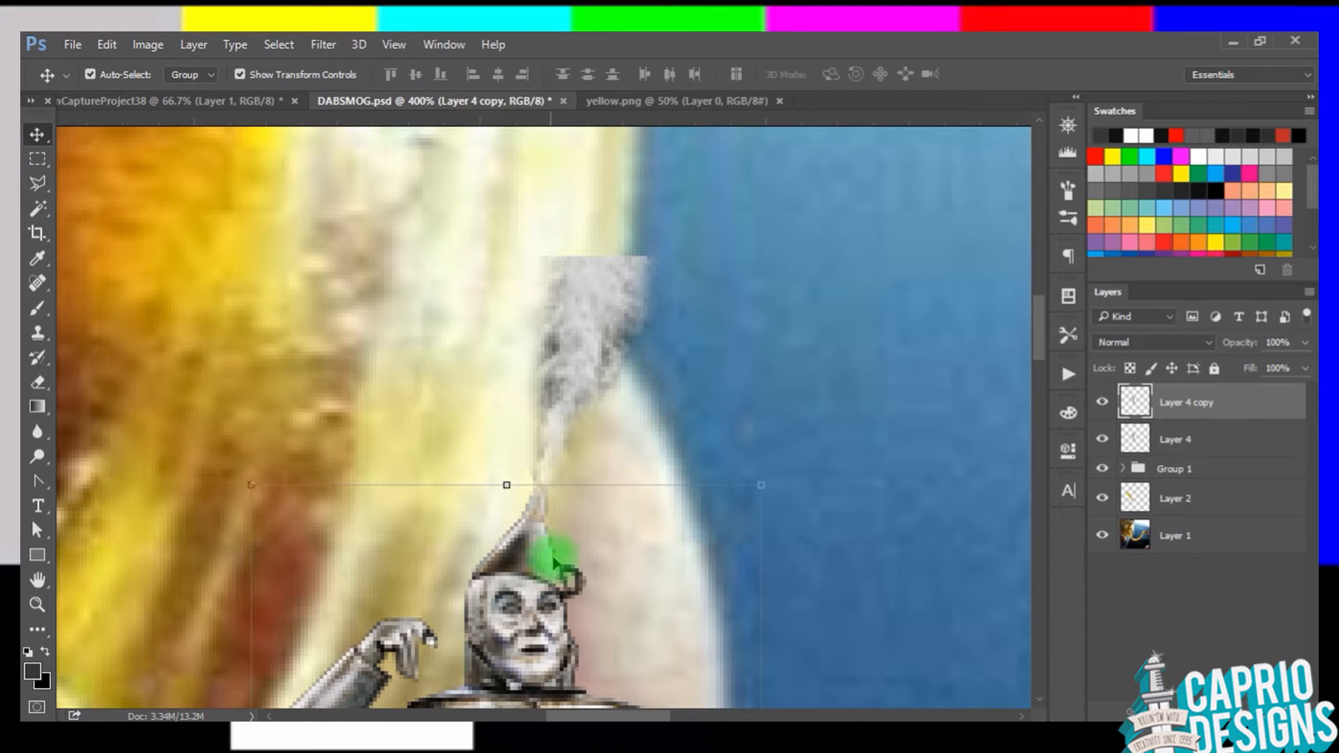
click(559, 380)
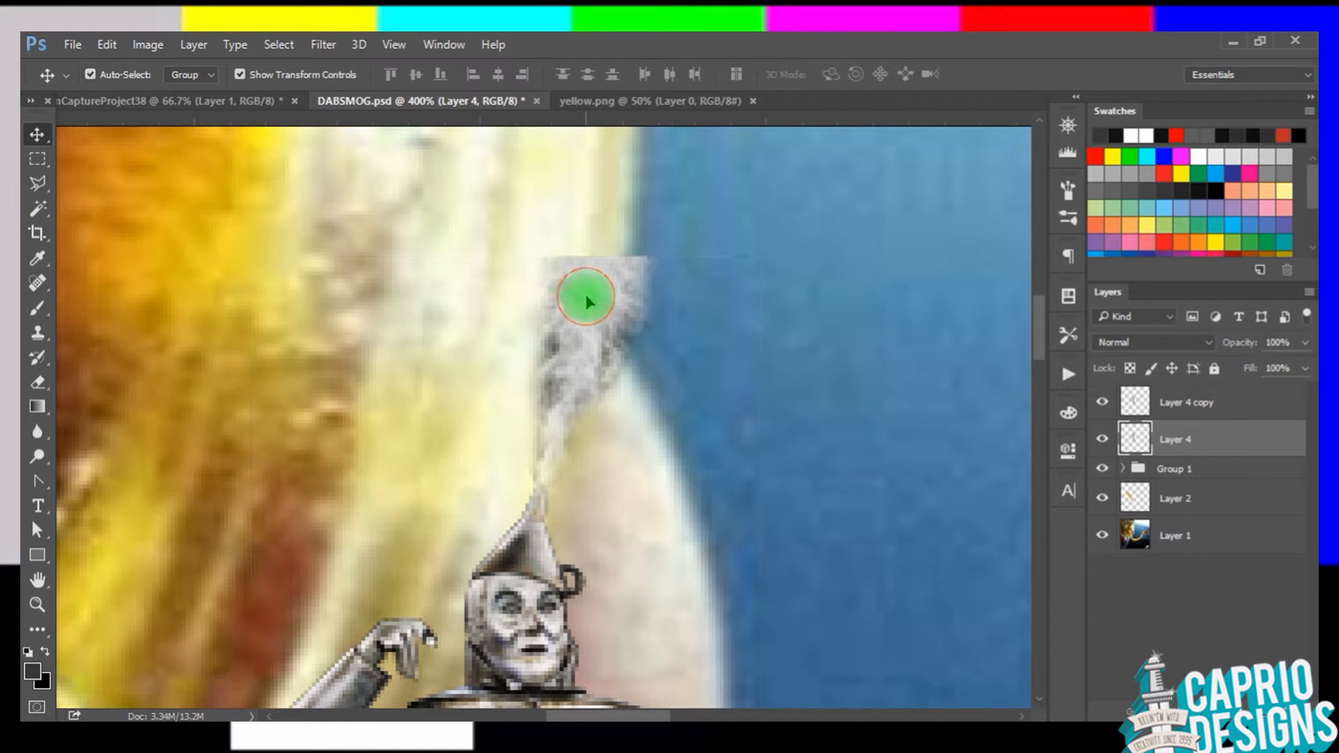
drag(585, 301, 782, 323)
key(ctrl+z)
click(38, 188)
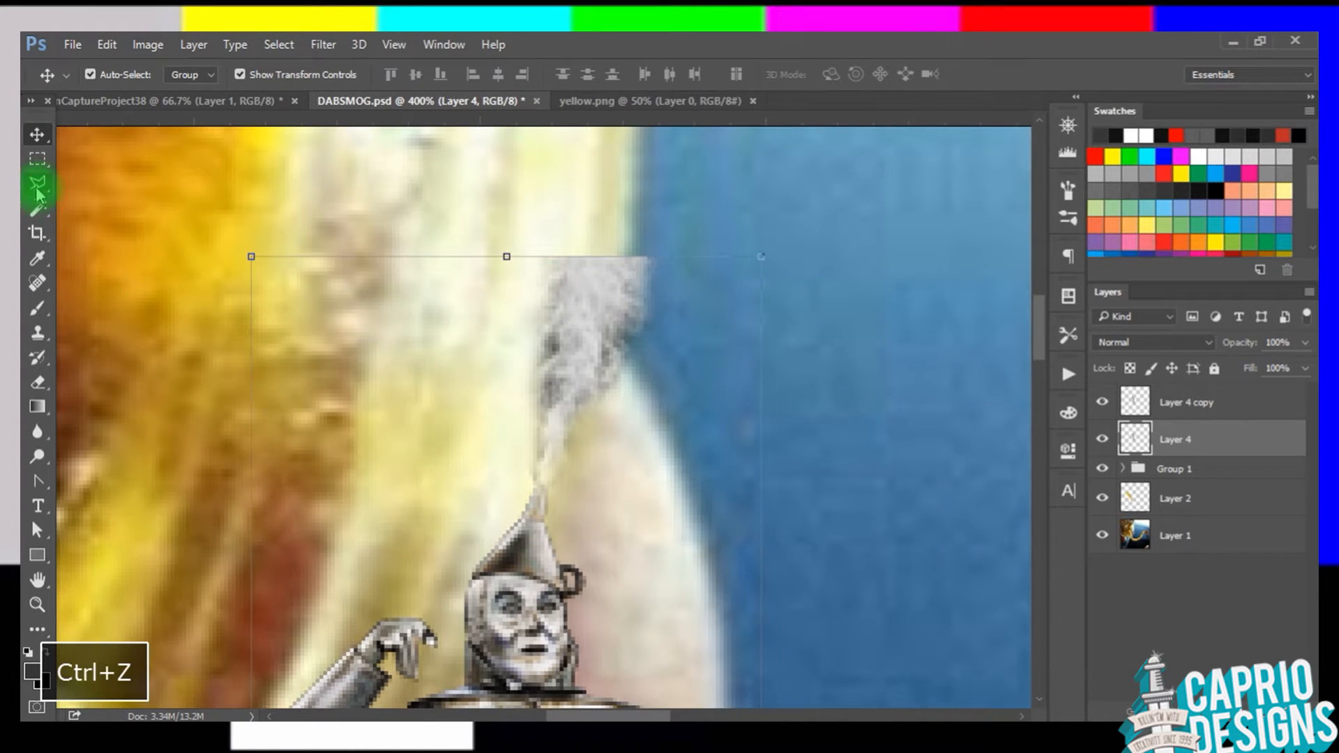
click(502, 487)
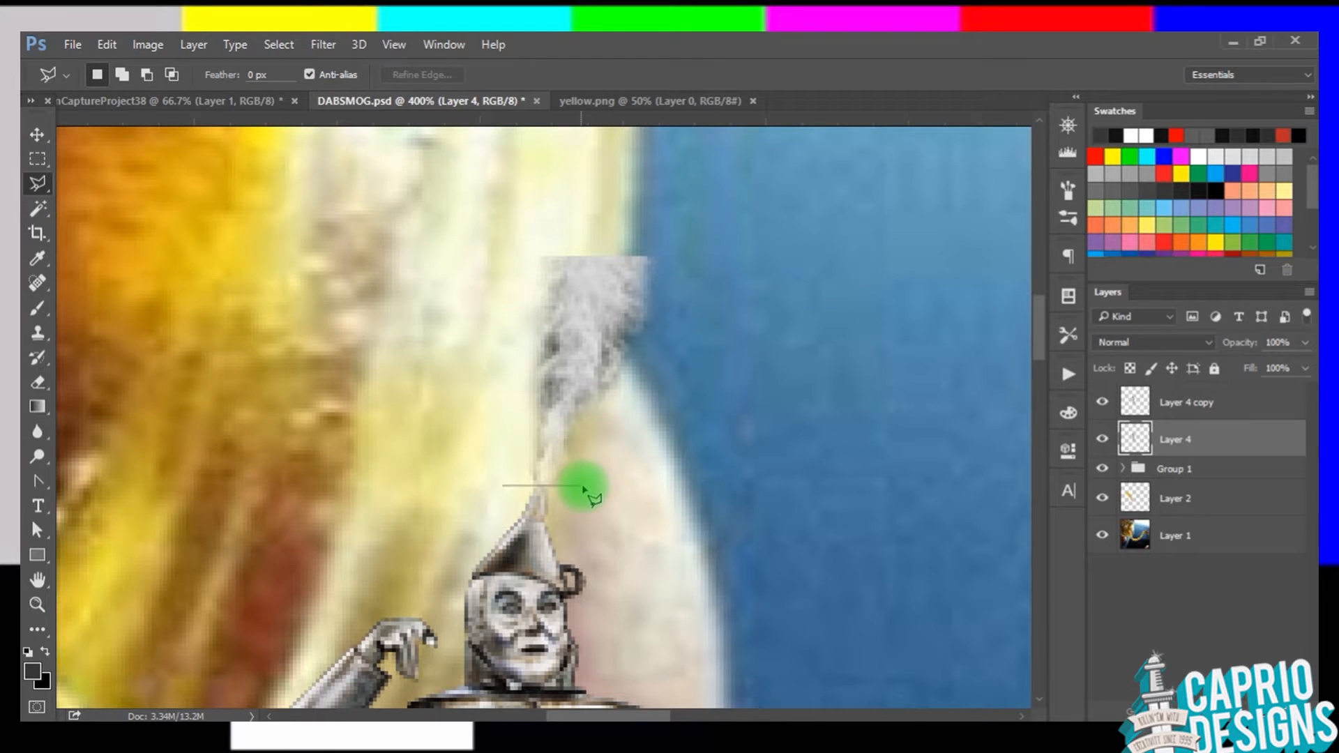
click(650, 197)
double_click(408, 209)
right_click(577, 287)
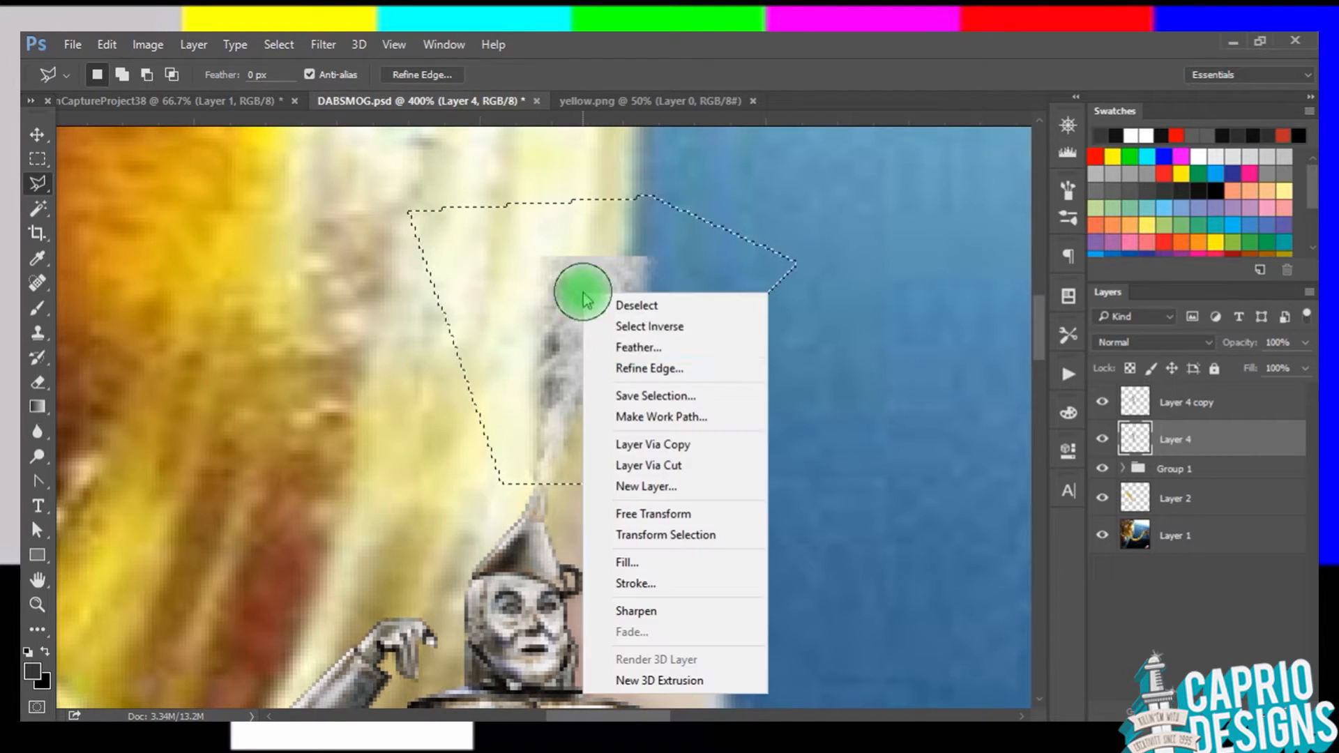
click(635, 344)
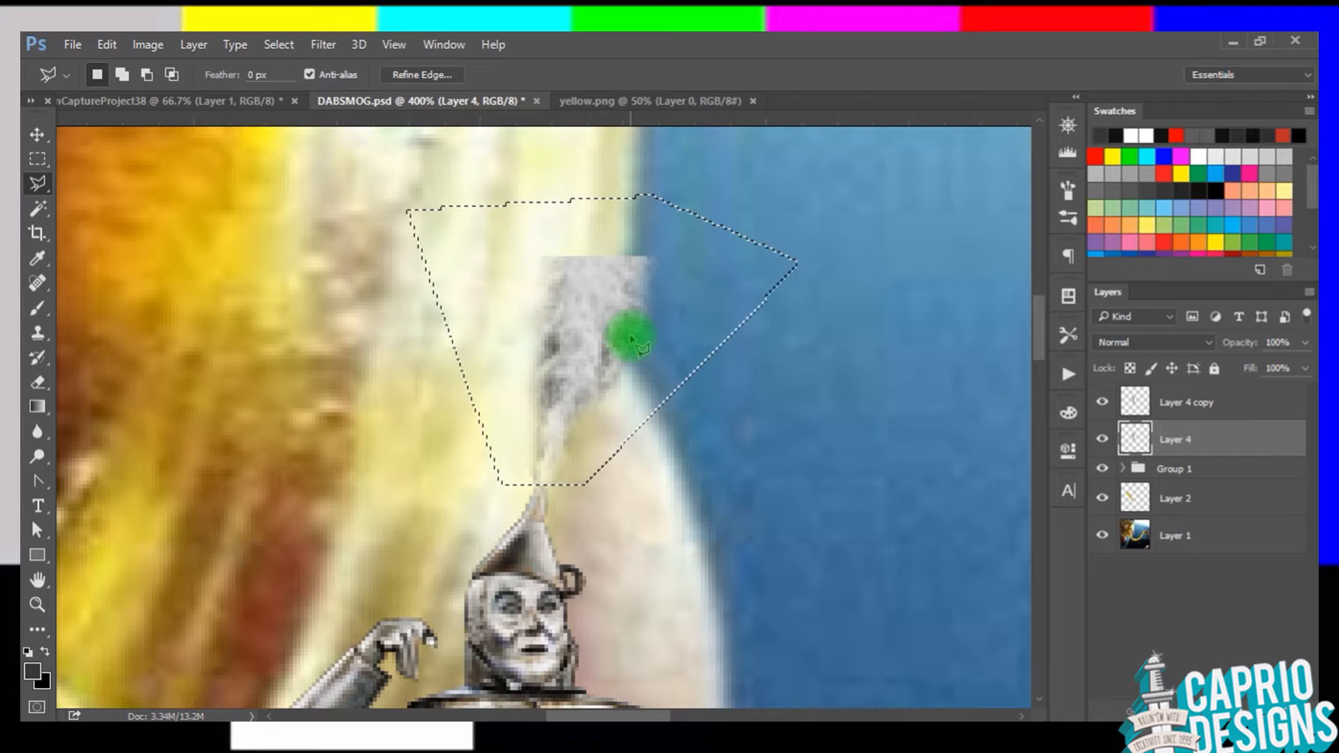
key(BackSpace)
click(482, 263)
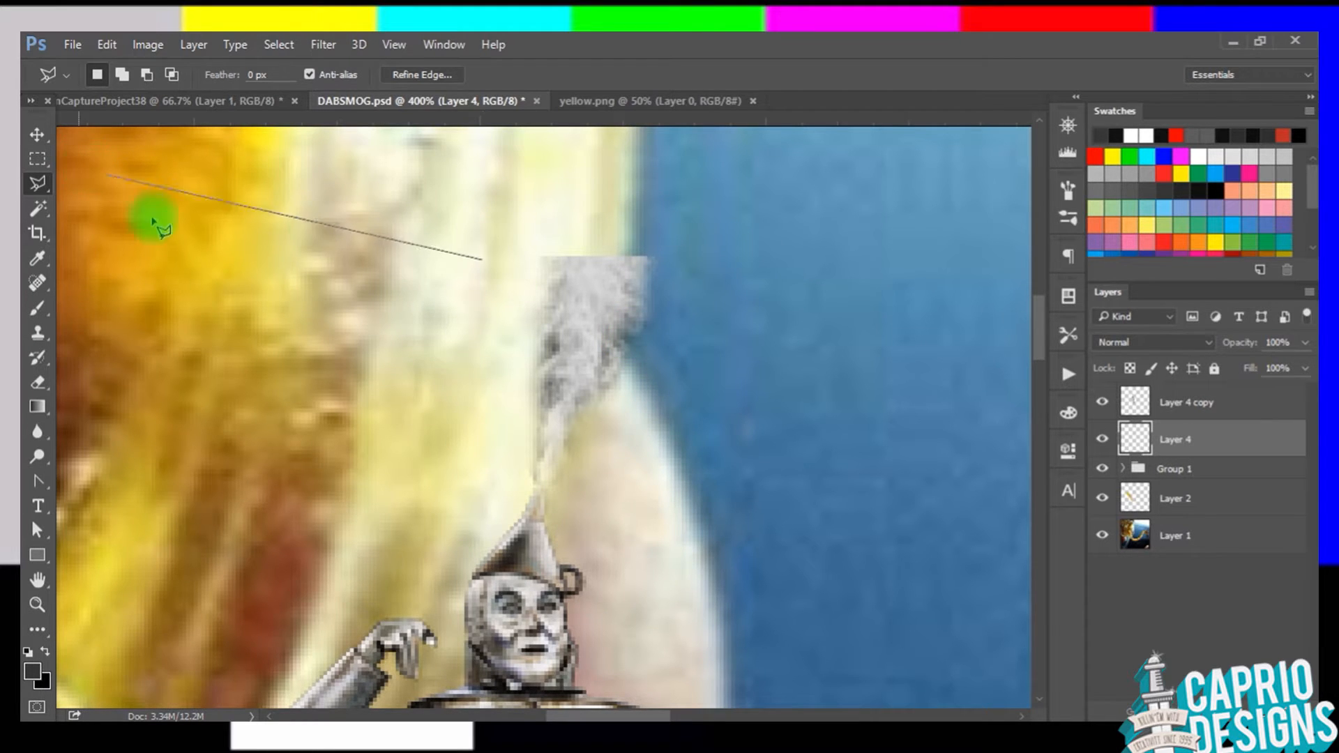
Step: Try the Multiply blend mode on the isolated smoke layer, keeping the smoke in its place above the hat
click(37, 134)
mouse_move(569, 314)
mouse_down()
mouse_move(469, 285)
mouse_move(548, 307)
mouse_up()
key(ctrl+z)
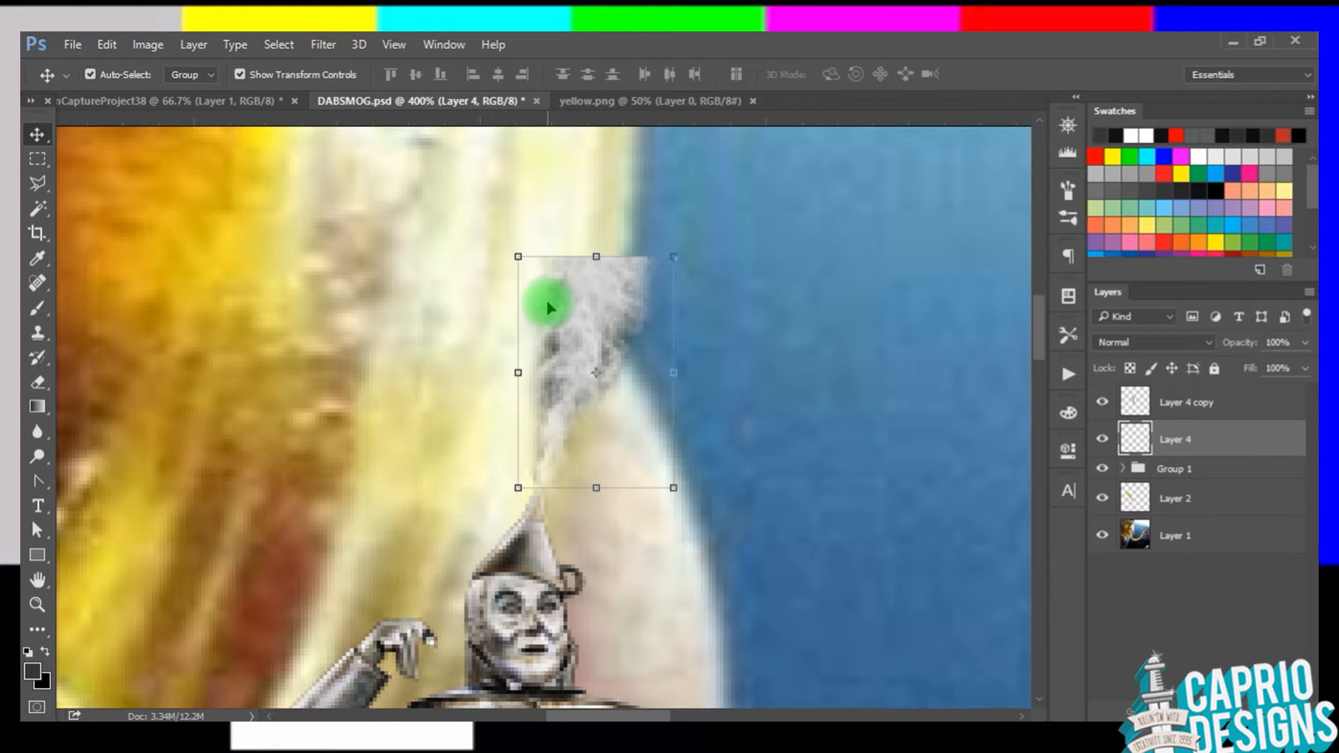
click(1129, 348)
click(1128, 404)
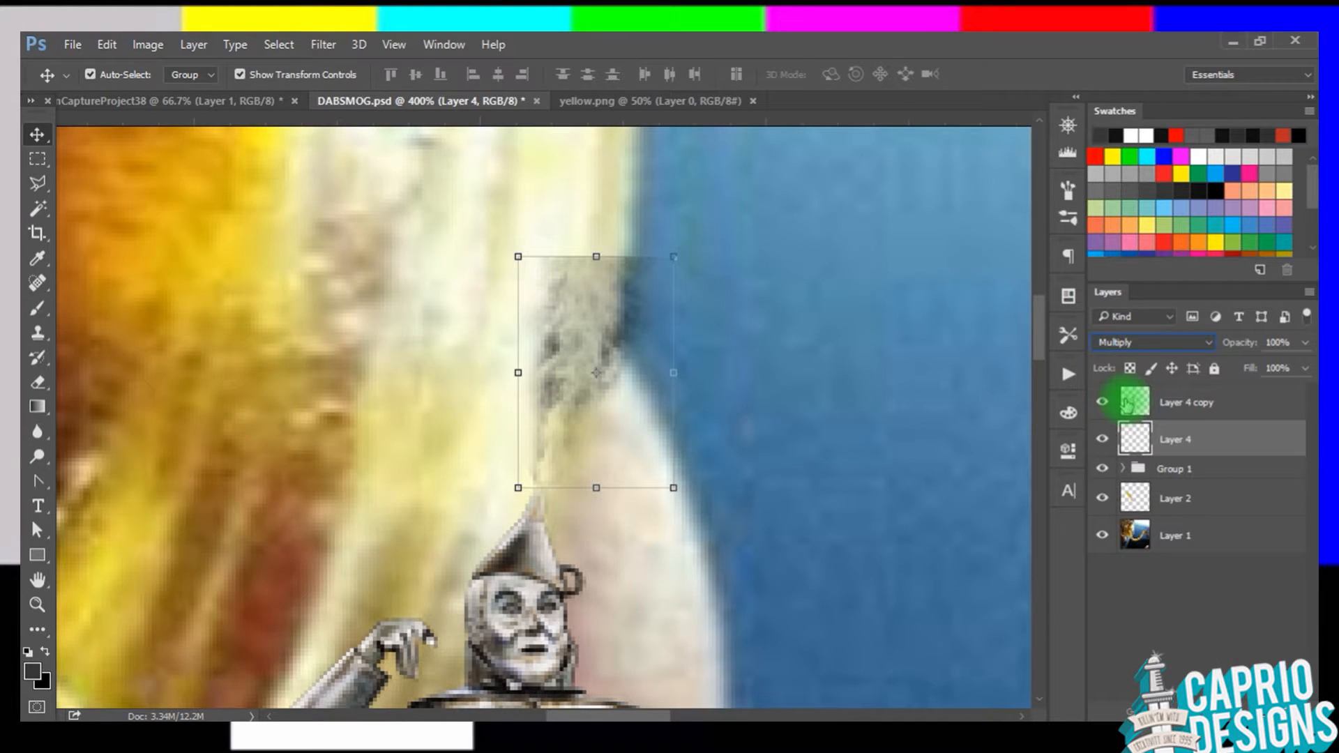
Step: Group the Tin Man with his smoke, place them on the brick road in the jar's mouth and scale to about 33.5%
key(ctrl+minus)
key(ctrl+minus)
key(ctrl+minus)
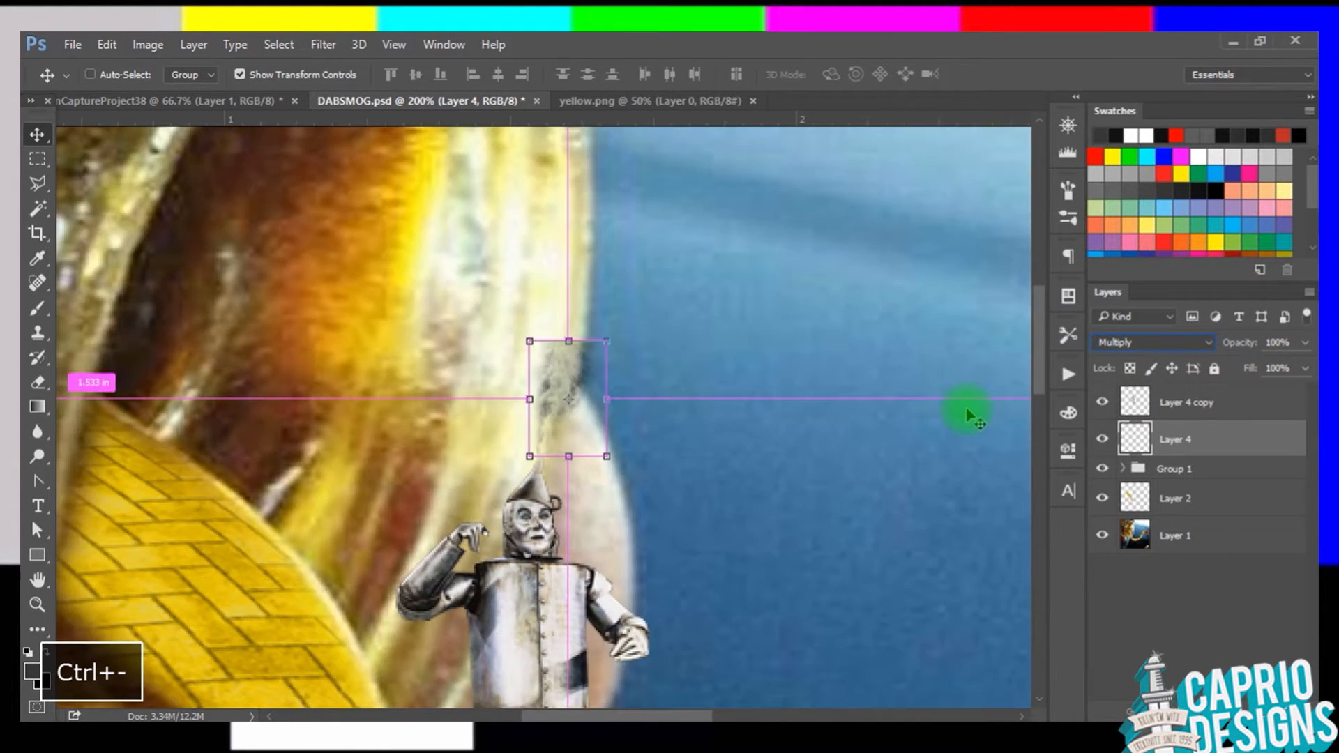
shift+click(534, 540)
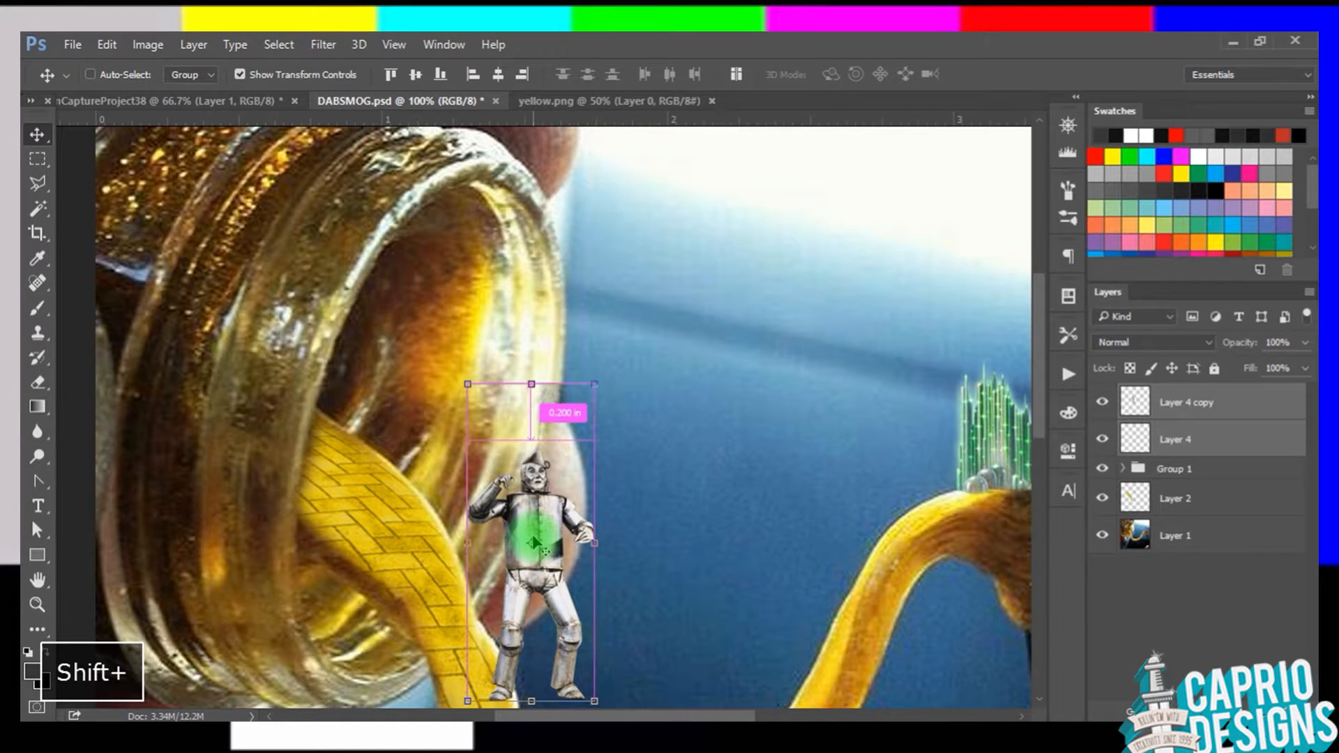
key(ctrl+g)
drag(534, 537, 390, 372)
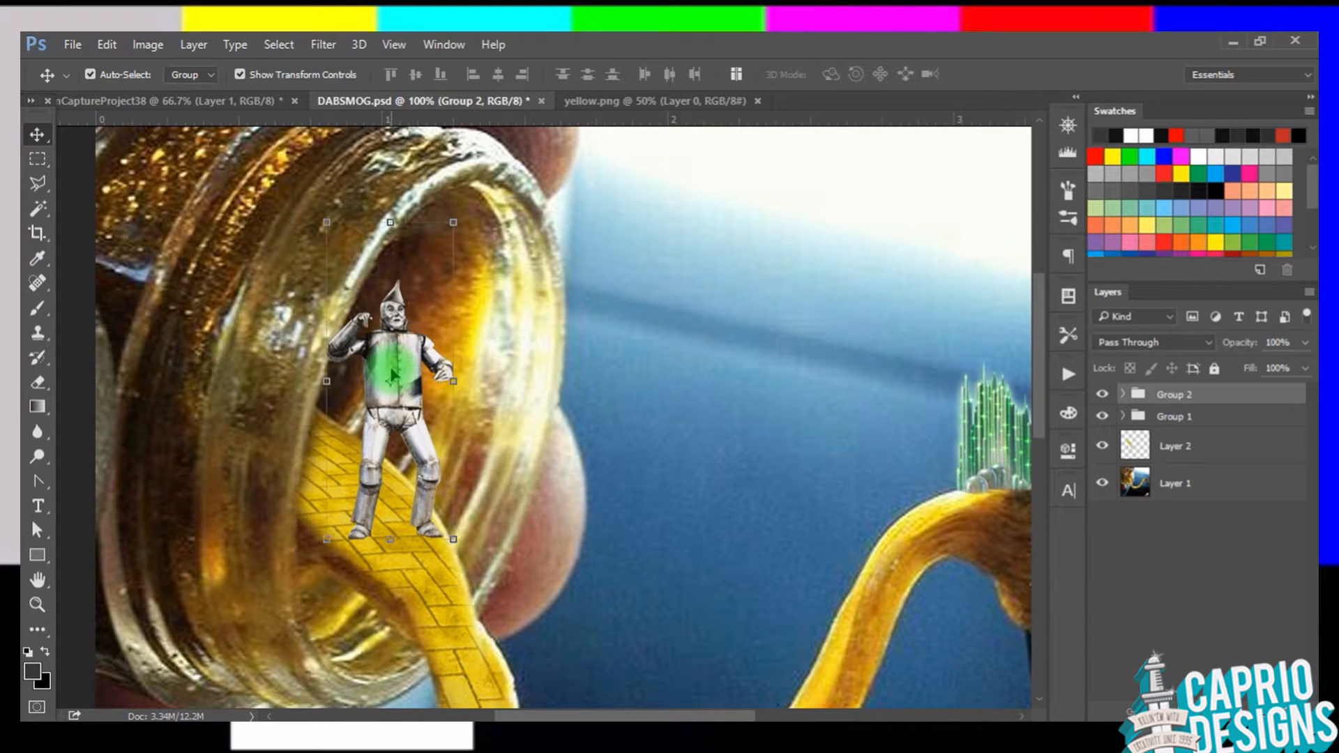
drag(455, 218, 363, 419)
click(46, 136)
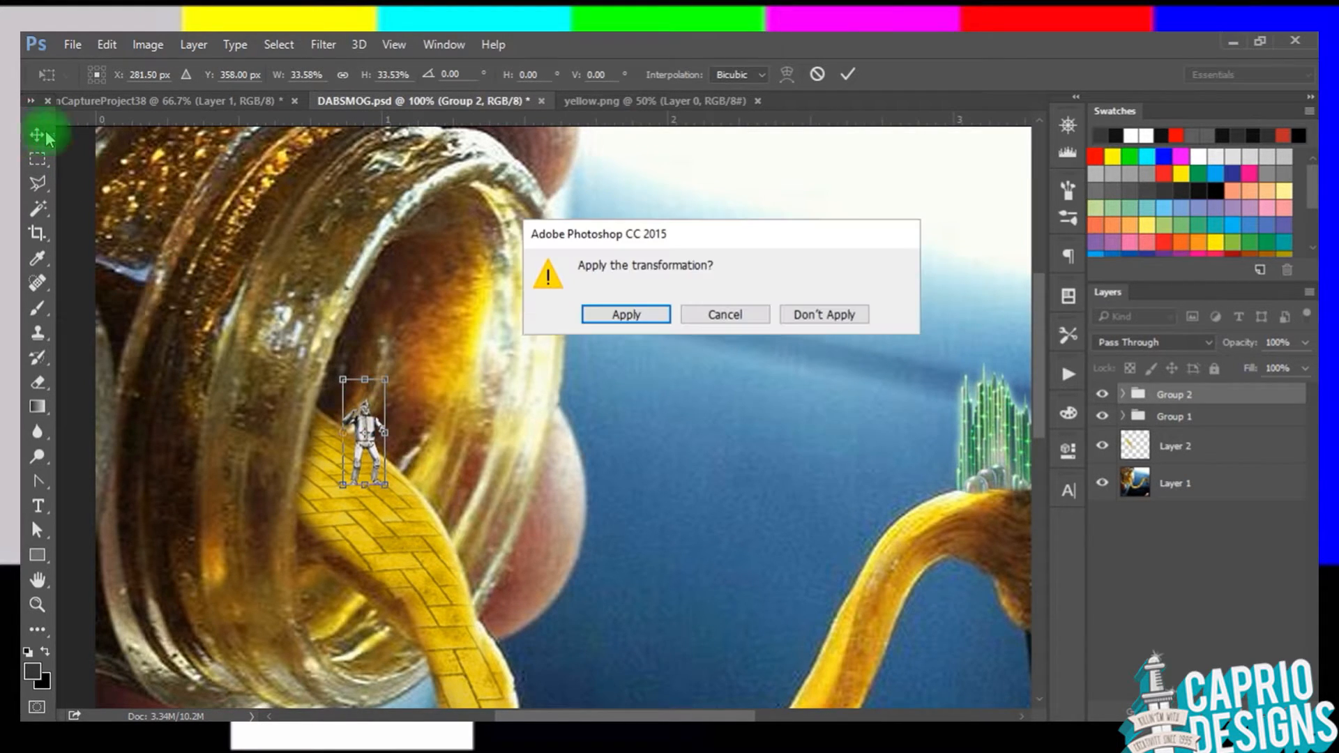
click(598, 315)
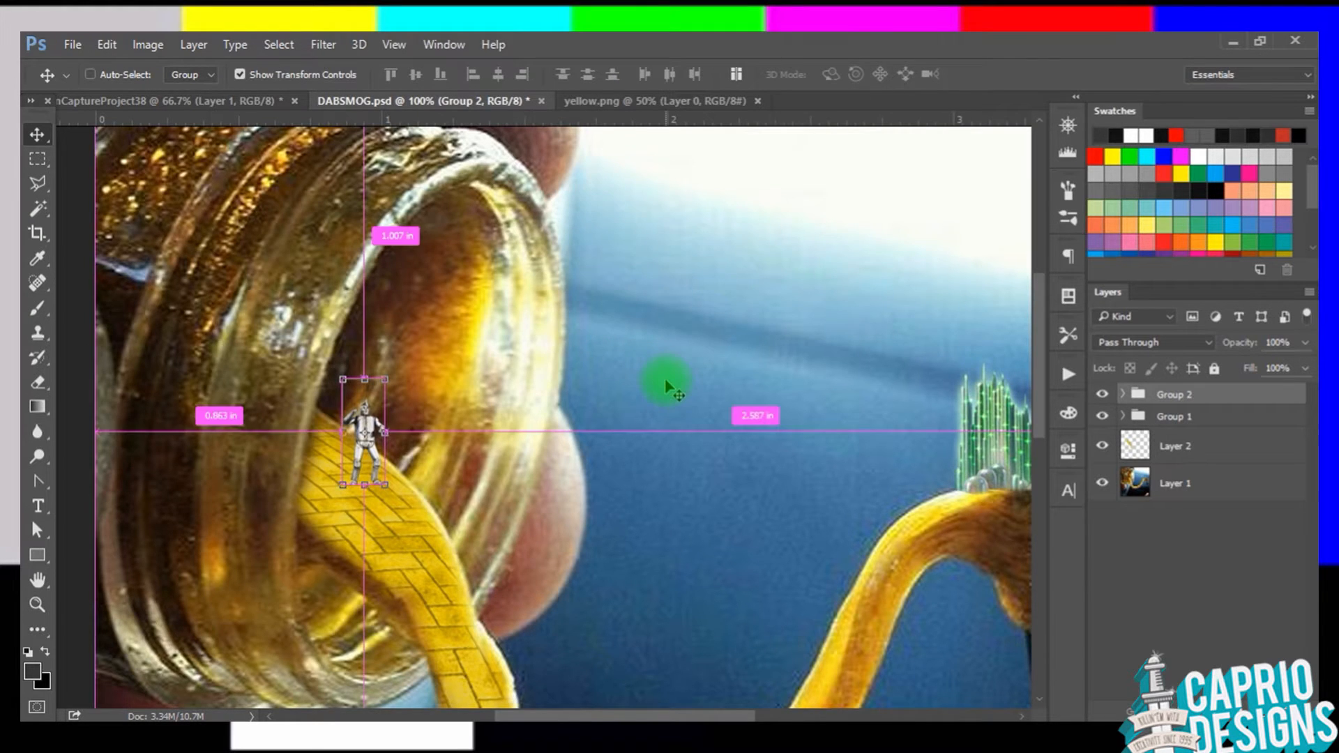
Step: Ungroup the Tin Man and smoke layers
key(ctrl+equal)
key(ctrl+equal)
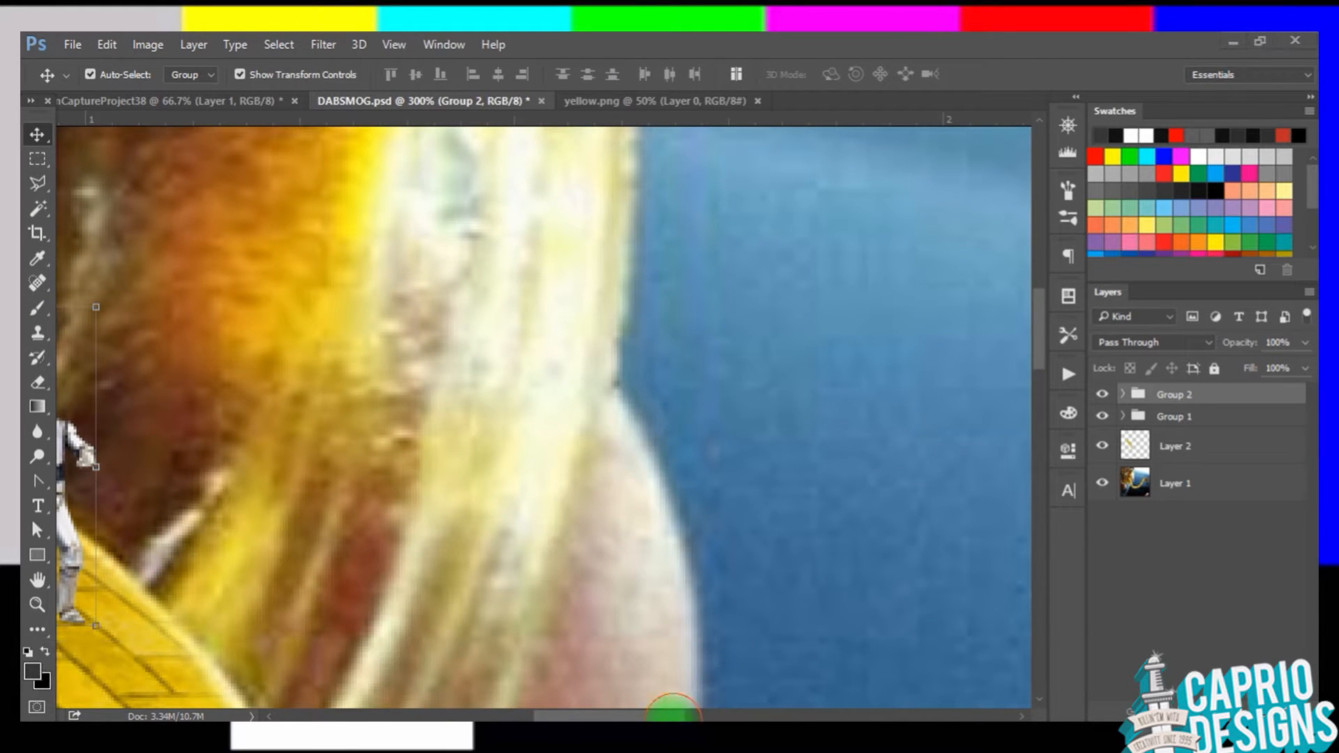
key(ctrl+equal)
drag(576, 716, 512, 716)
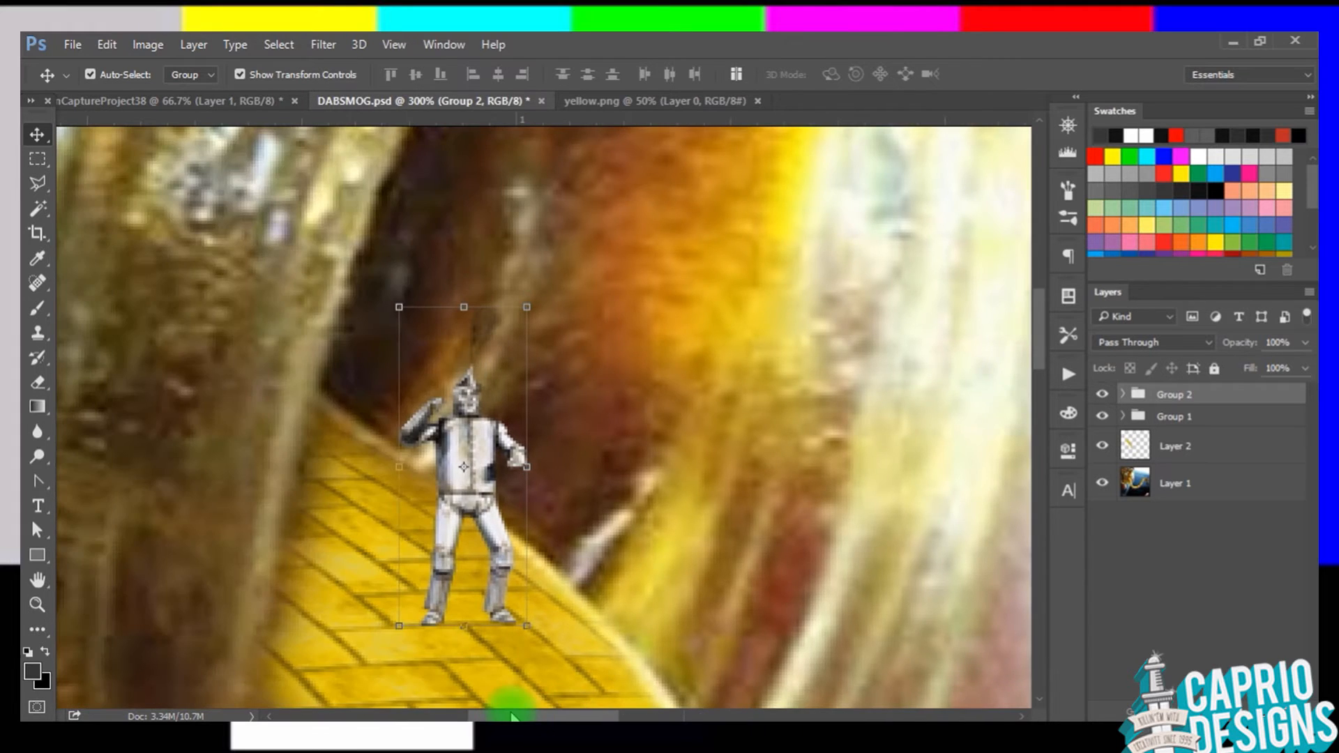
key(ctrl+equal)
click(601, 429)
click(455, 306)
key(ctrl+shift+g)
Step: Set the smoke layer's blend mode to Normal
click(800, 364)
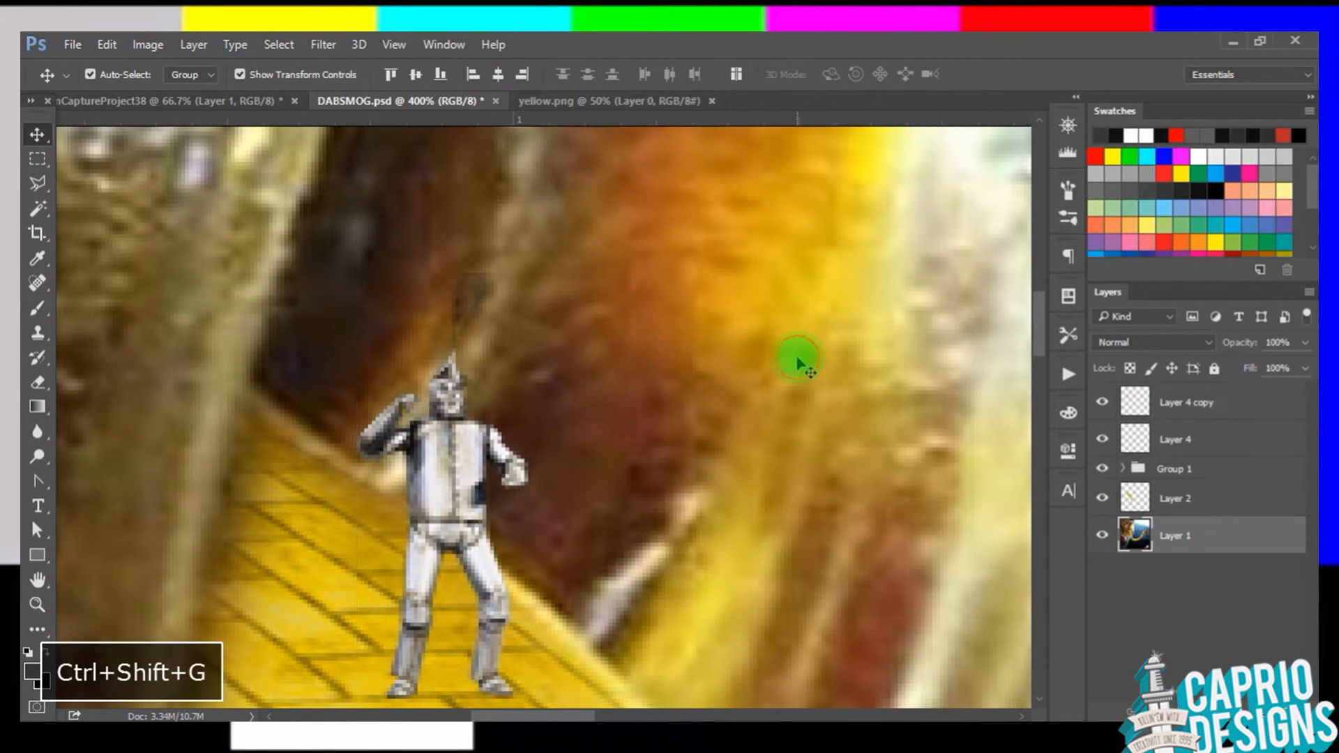
click(456, 310)
click(1089, 394)
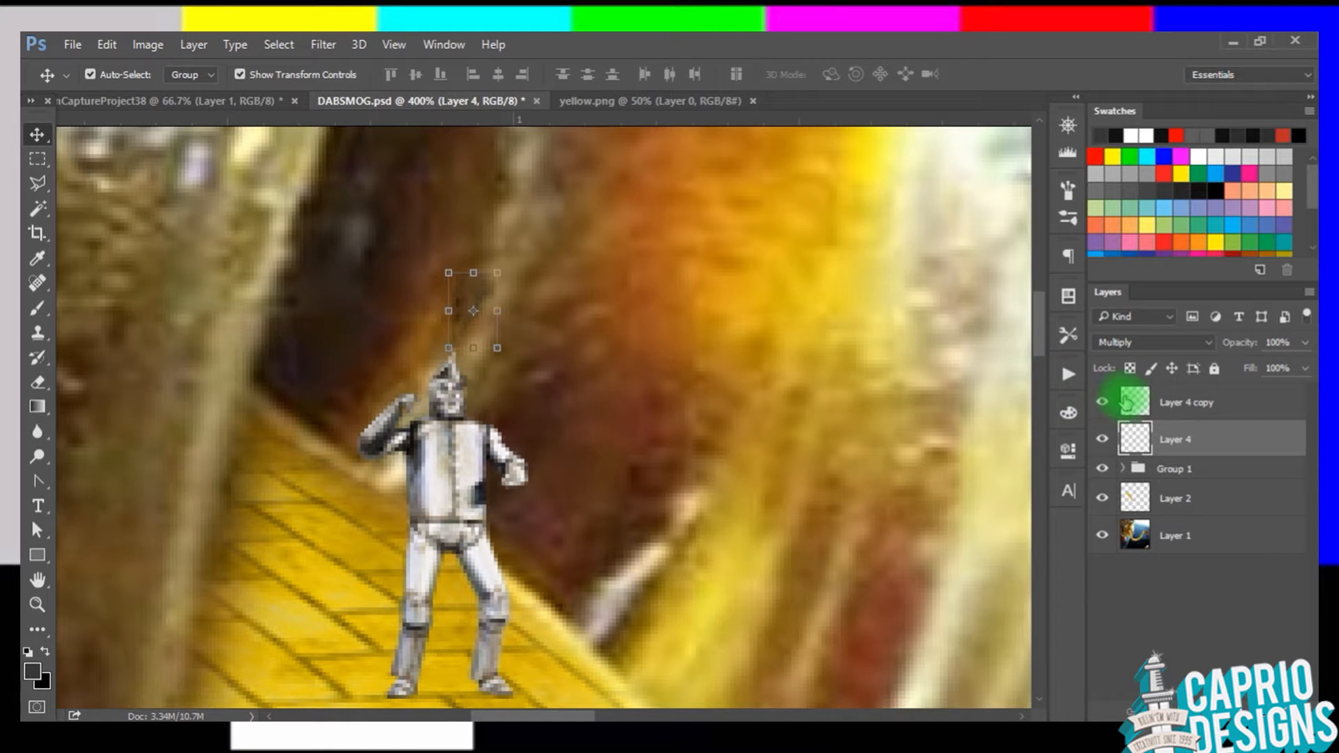
click(1126, 343)
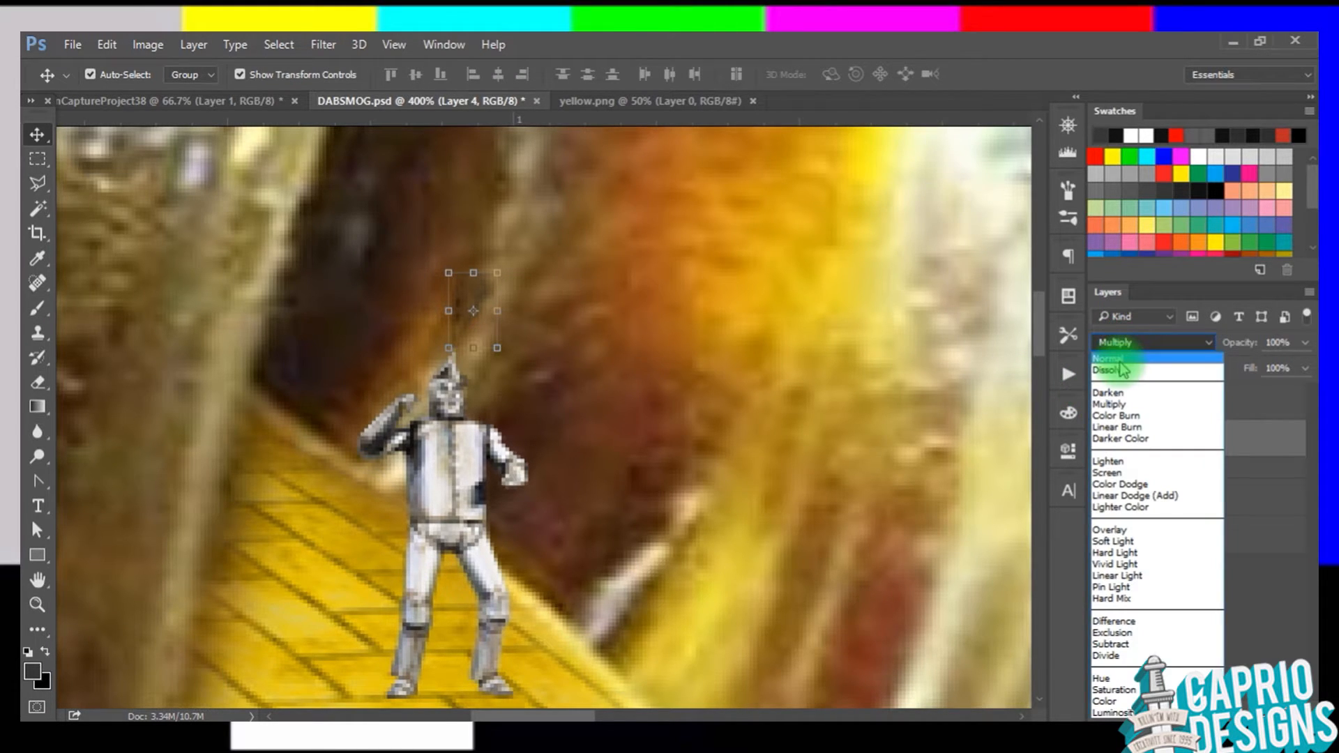
click(1119, 359)
Step: Enlarge the smoke to 300%, apply the transformation and shift it about 0.017 in left over the hat tip
drag(502, 264, 621, 120)
key(ctrl+minus)
key(ctrl+minus)
key(ctrl+minus)
key(ctrl+minus)
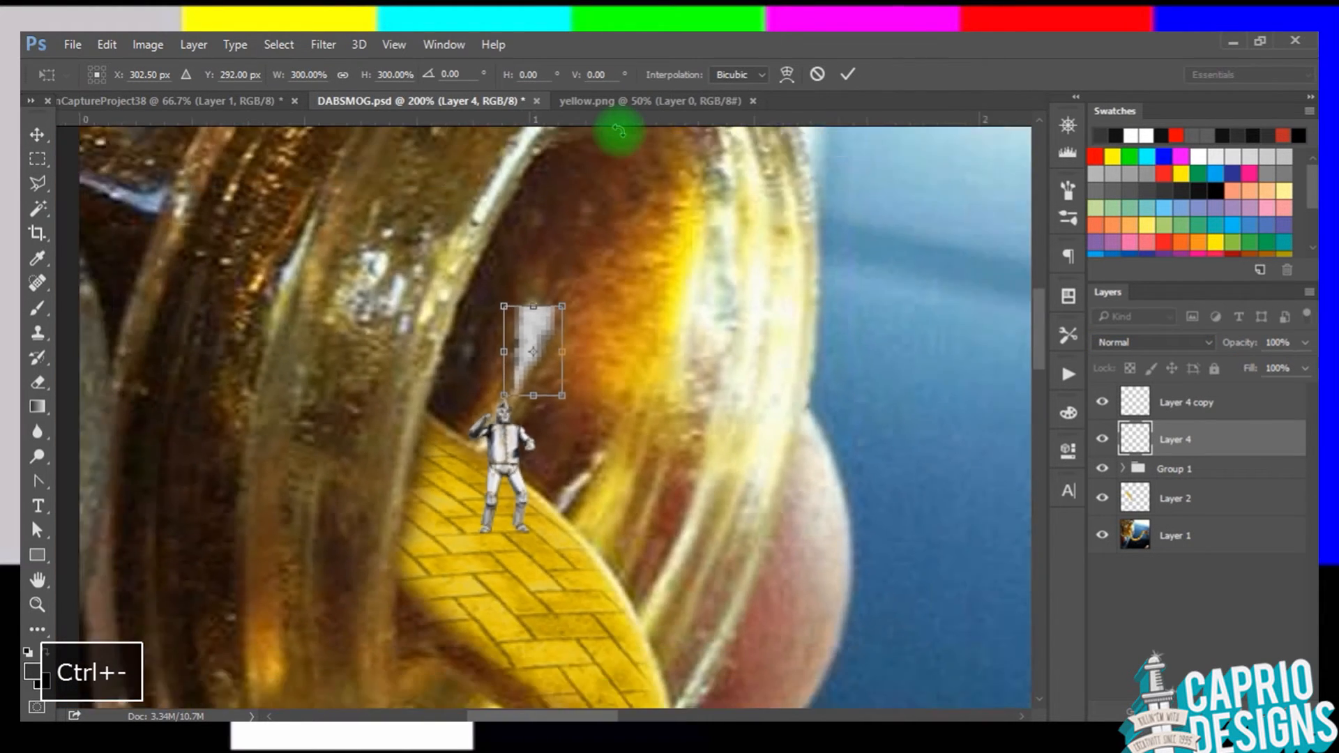
click(37, 134)
click(599, 313)
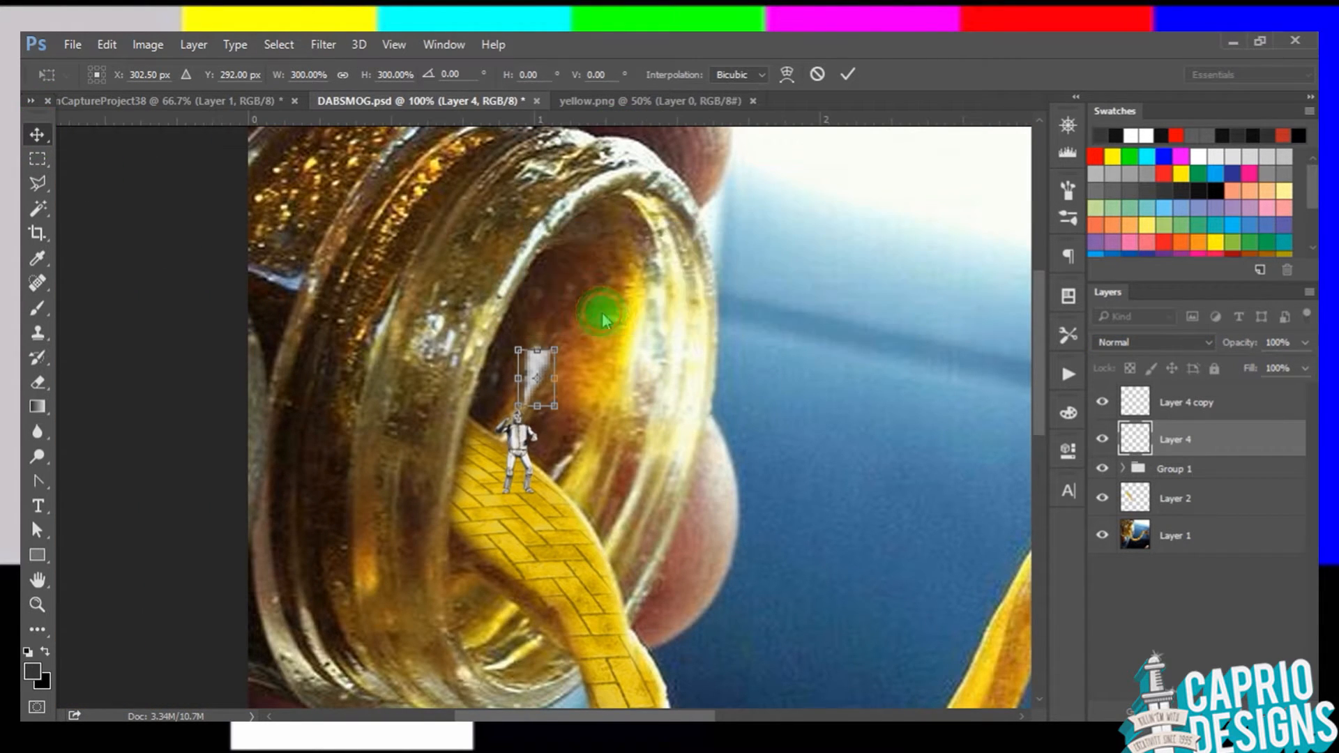
drag(533, 359, 539, 372)
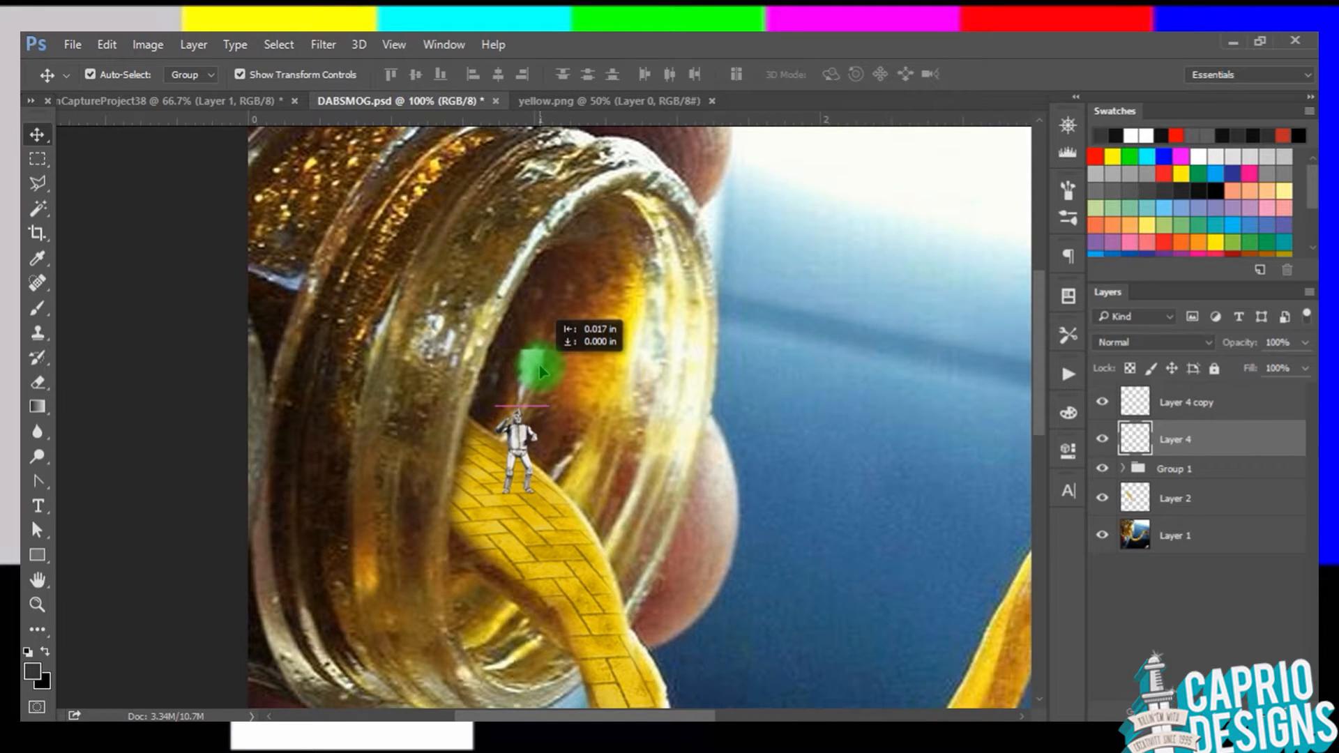
Step: Fade out the smoke's hard top edge with a soft 61 px eraser
key(ctrl+plus)
key(ctrl+plus)
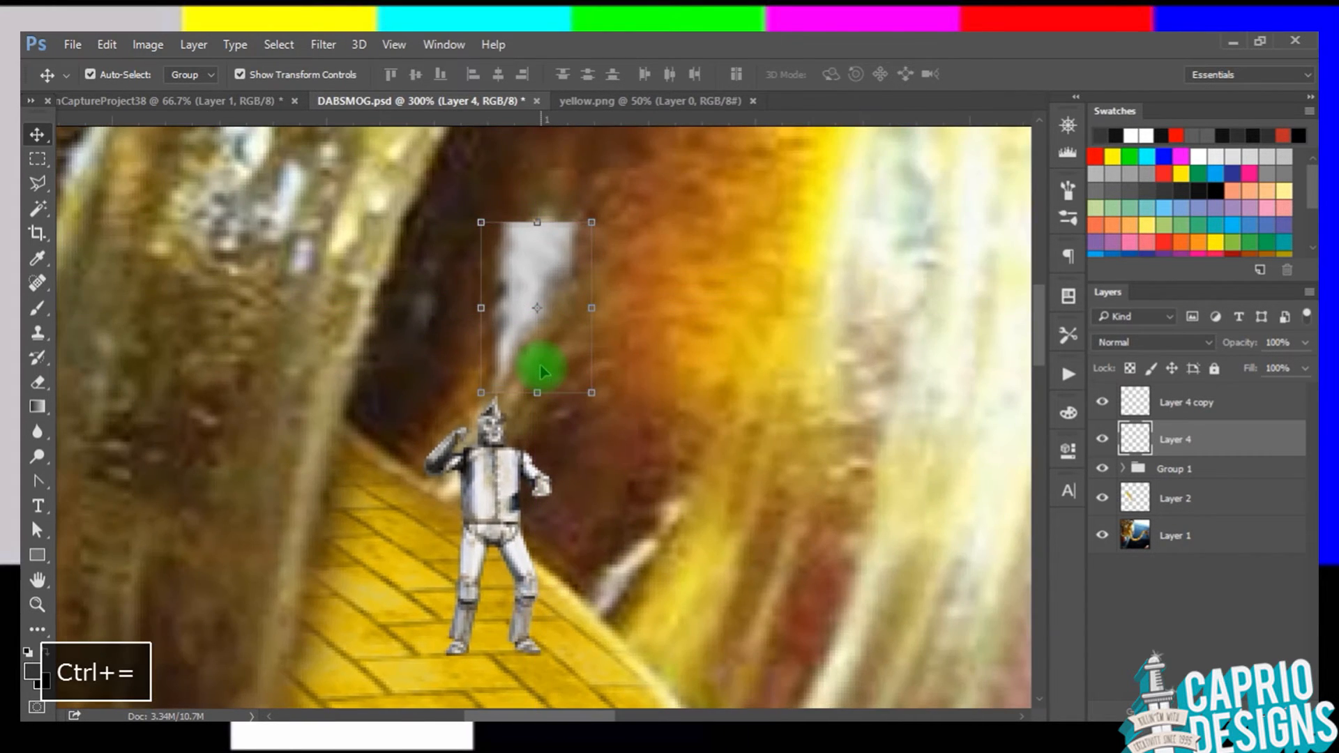
click(39, 385)
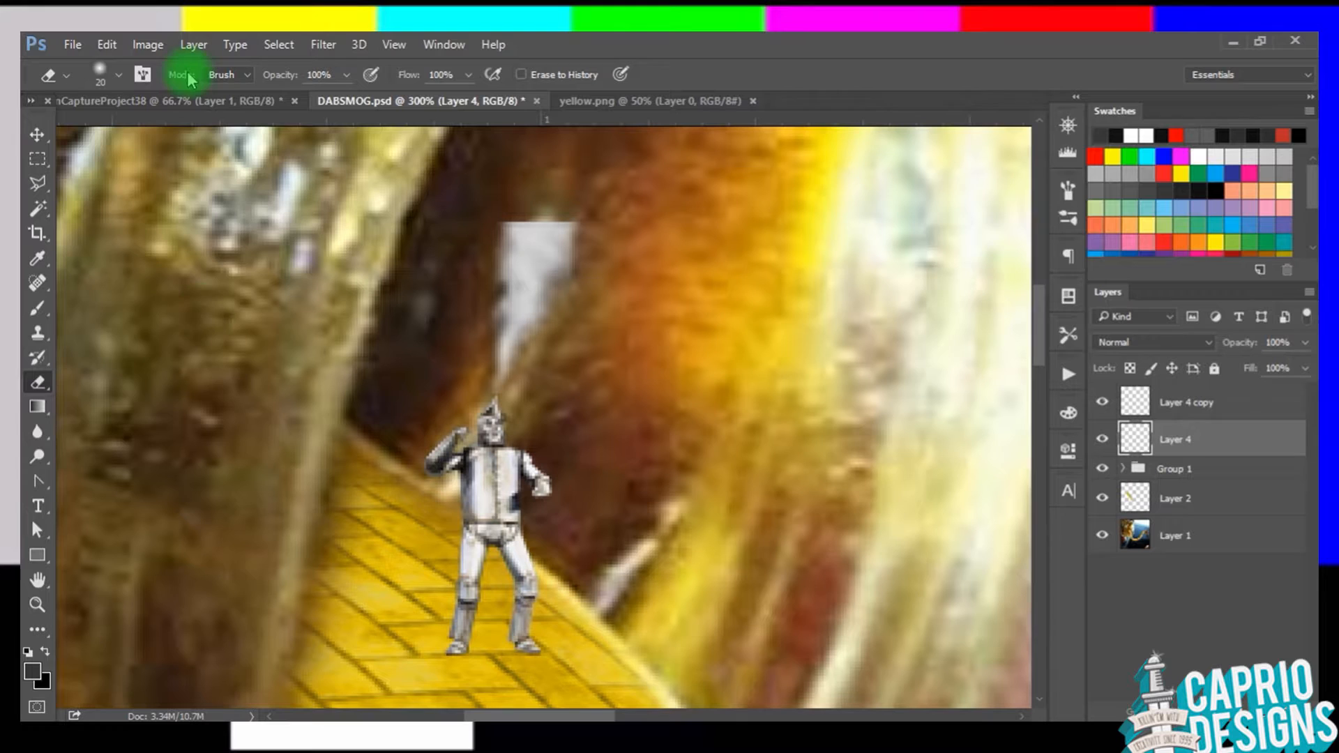
click(101, 71)
drag(149, 144, 167, 143)
mouse_move(445, 198)
mouse_down()
mouse_move(500, 160)
mouse_move(582, 161)
mouse_move(640, 249)
mouse_move(621, 197)
mouse_move(502, 146)
mouse_move(442, 196)
mouse_move(521, 115)
mouse_move(458, 164)
mouse_move(575, 154)
mouse_move(484, 154)
mouse_move(523, 122)
mouse_up()
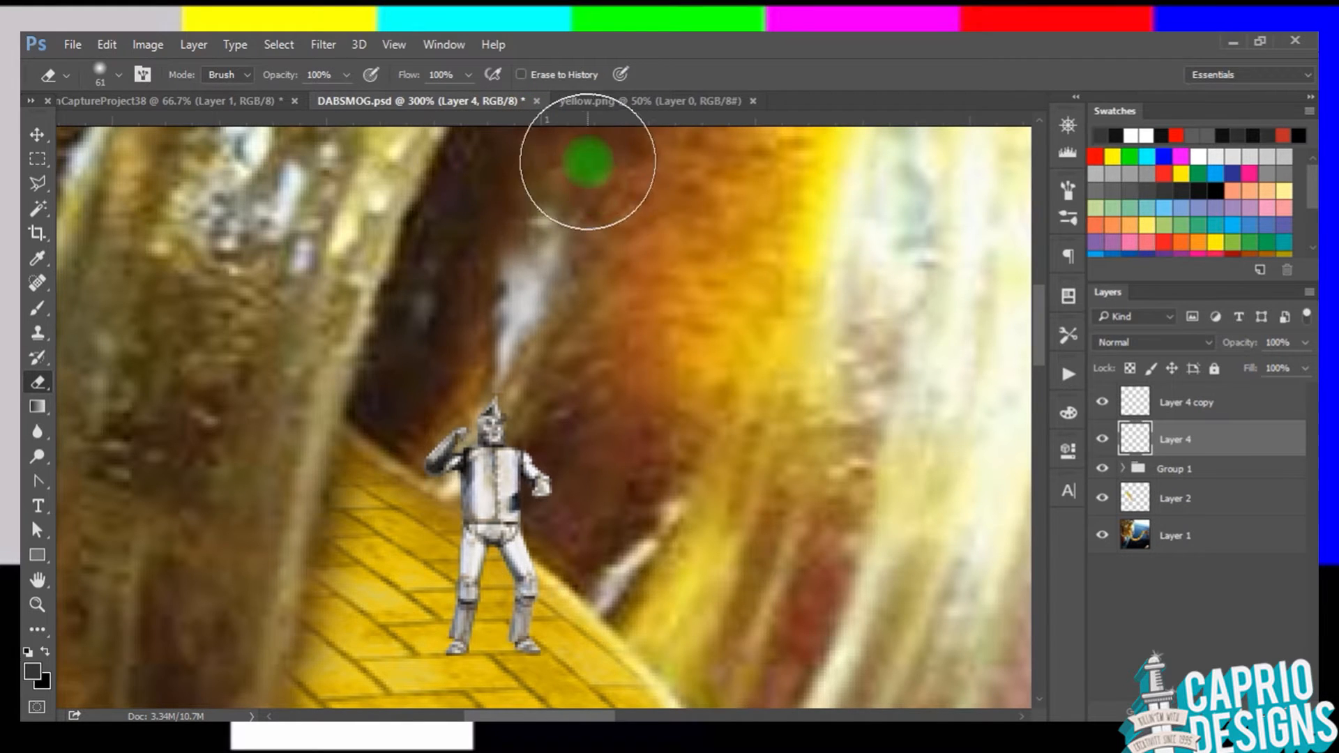
Step: Examine the small Tin Man, his smoke and the brick road against the whole jar scene and in close-up
key(ctrl+minus)
key(ctrl+minus)
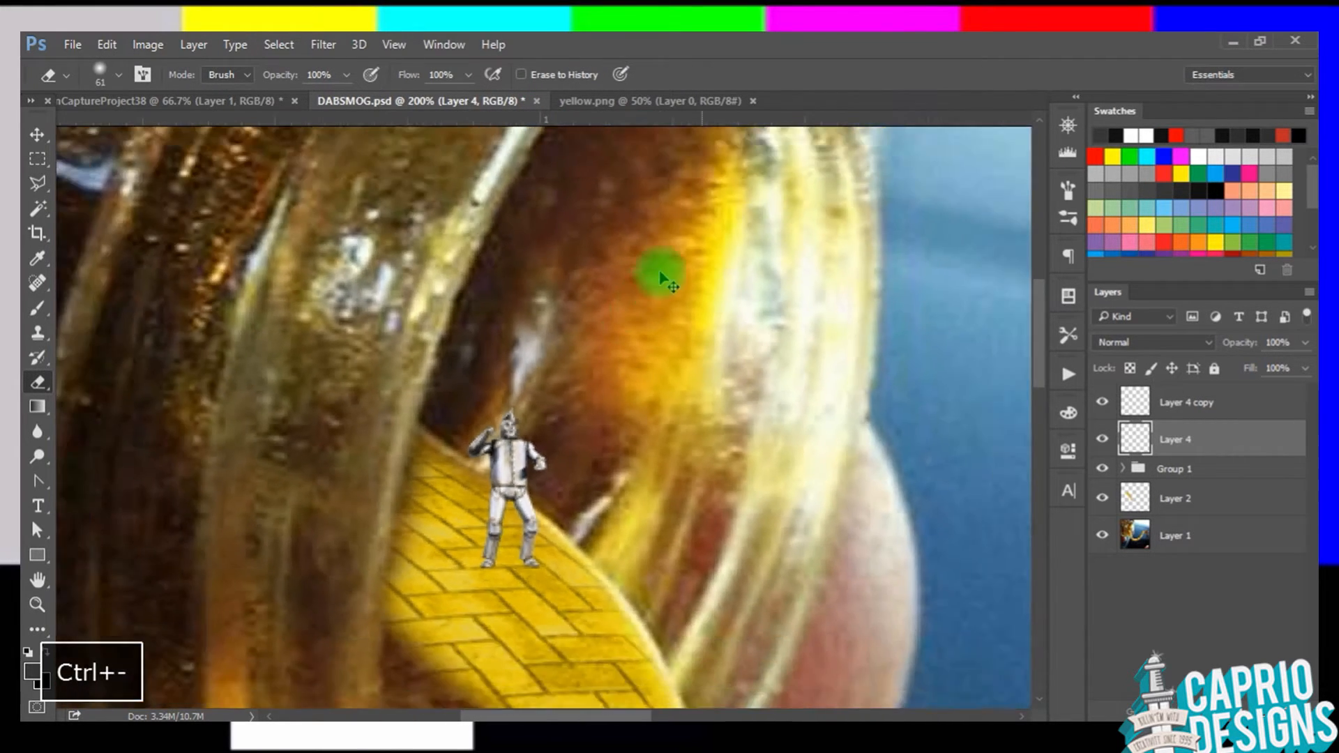
click(39, 134)
click(117, 323)
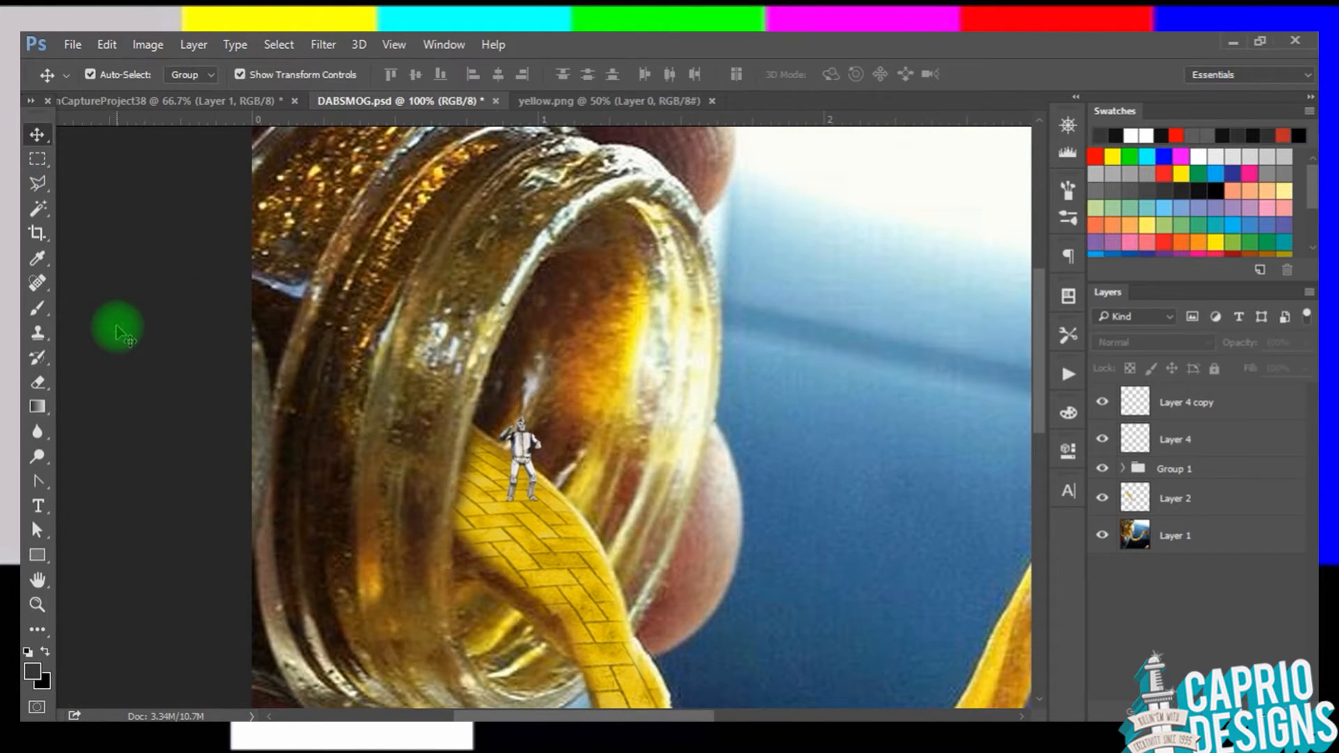
key(ctrl+equal)
key(ctrl+equal)
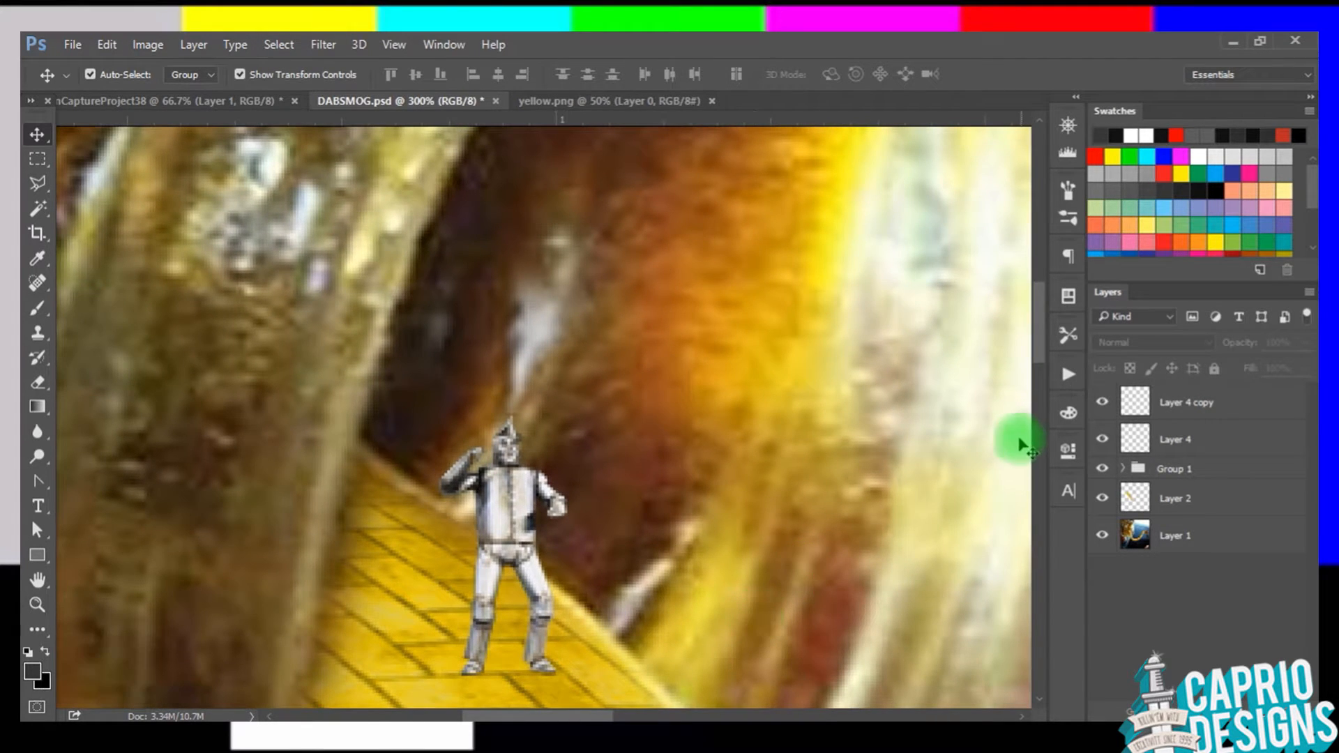
drag(1037, 351, 1048, 378)
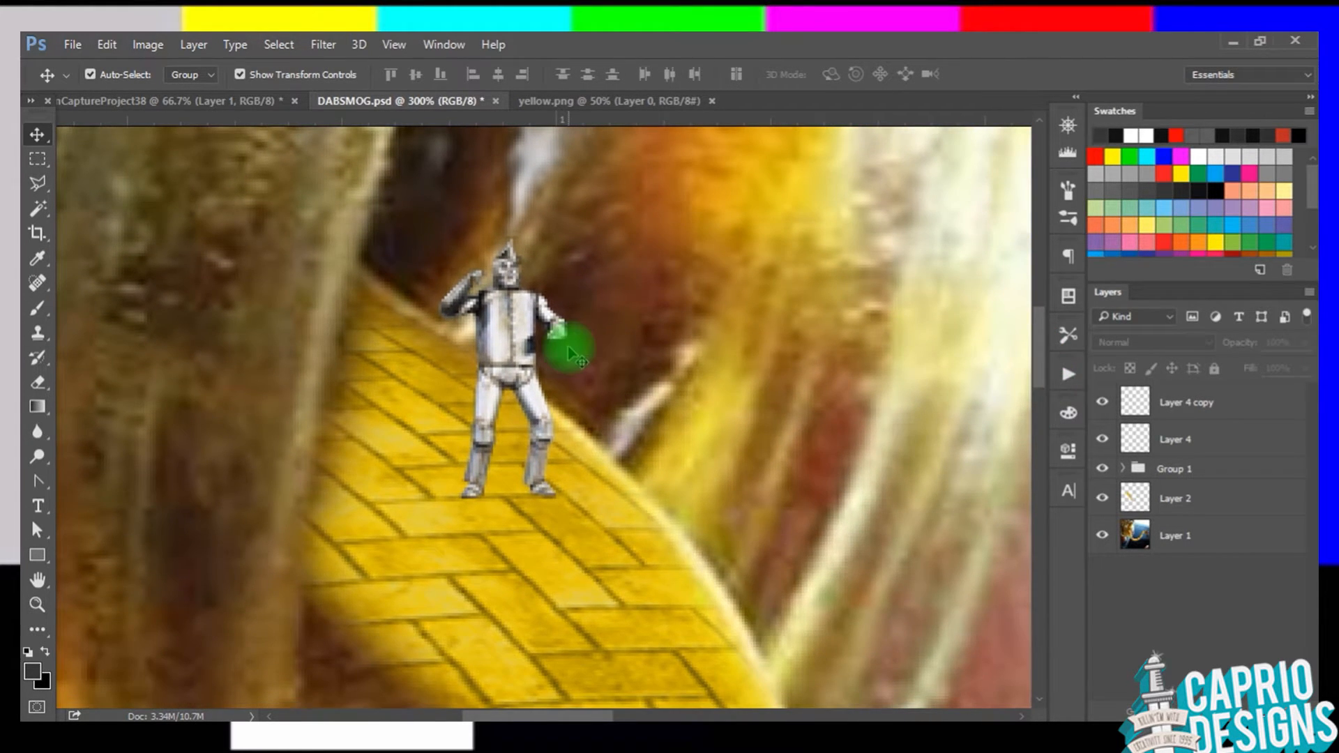
key(ctrl+minus)
key(ctrl+minus)
key(ctrl+0)
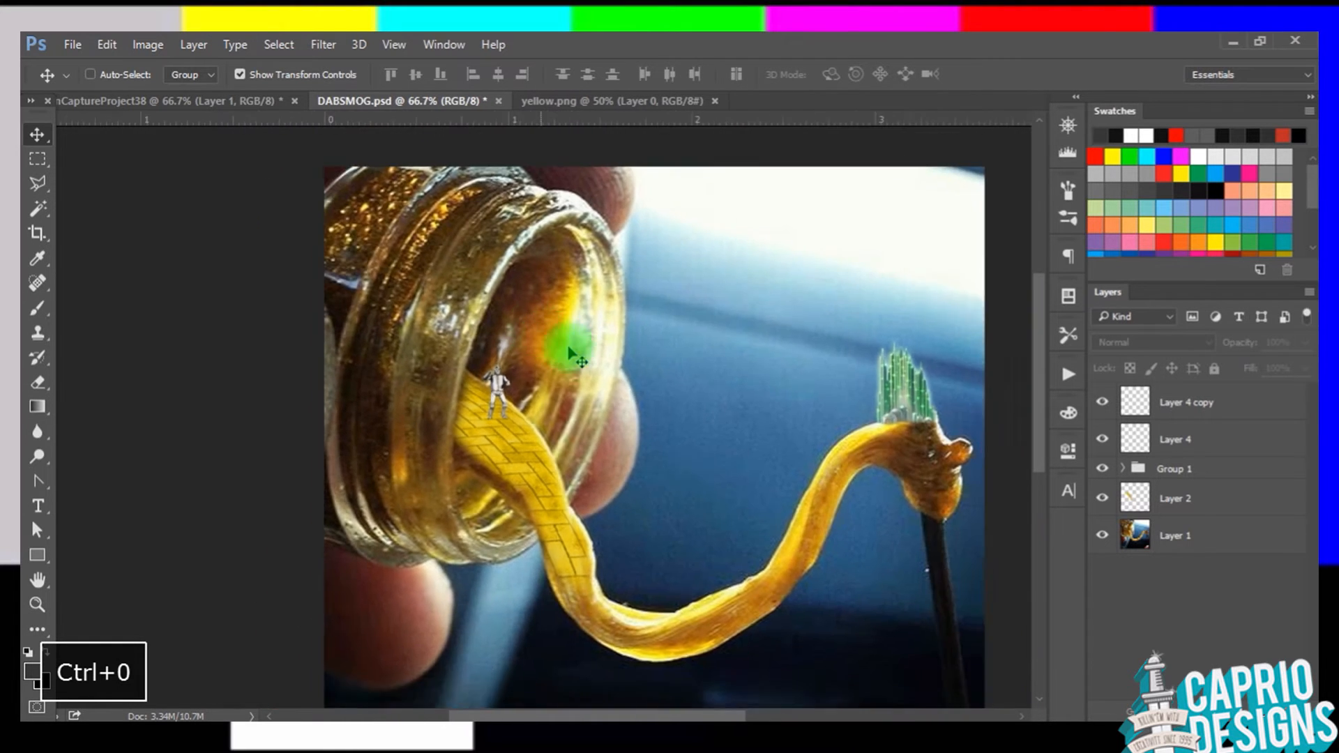
key(ctrl+equal)
key(ctrl+equal)
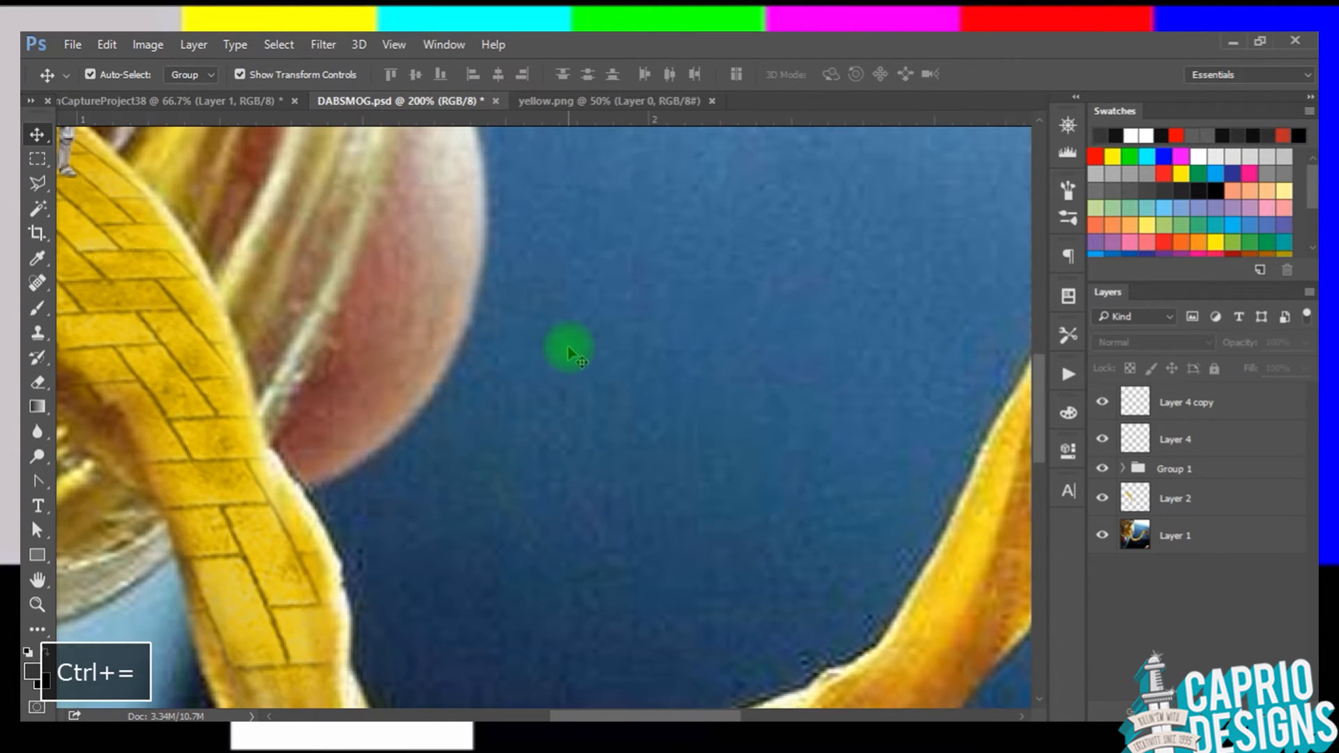
drag(671, 715, 604, 715)
drag(1039, 389, 1034, 341)
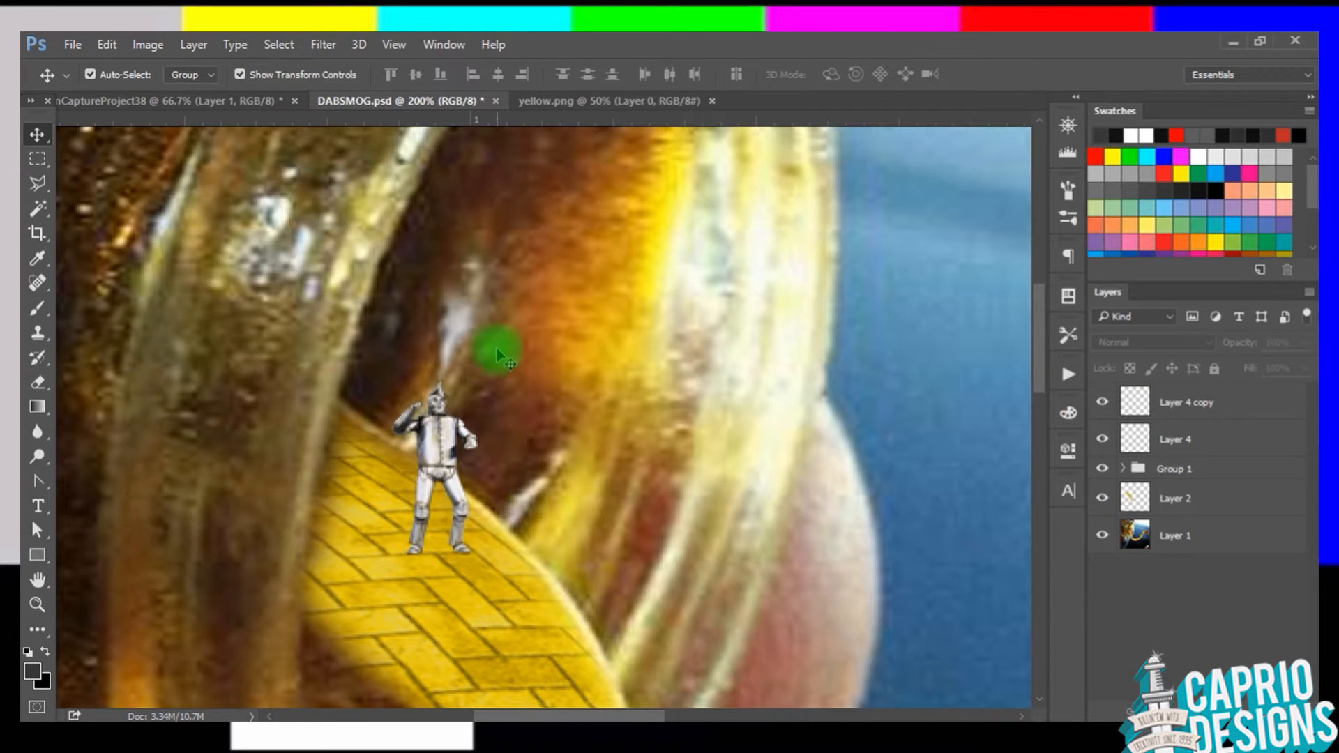
Step: Group the smoke with the Tin Man, move them about 0.043 in right and 0.037 in down on the road, and deselect
drag(454, 333, 474, 488)
shift+click(443, 436)
key(ctrl+g)
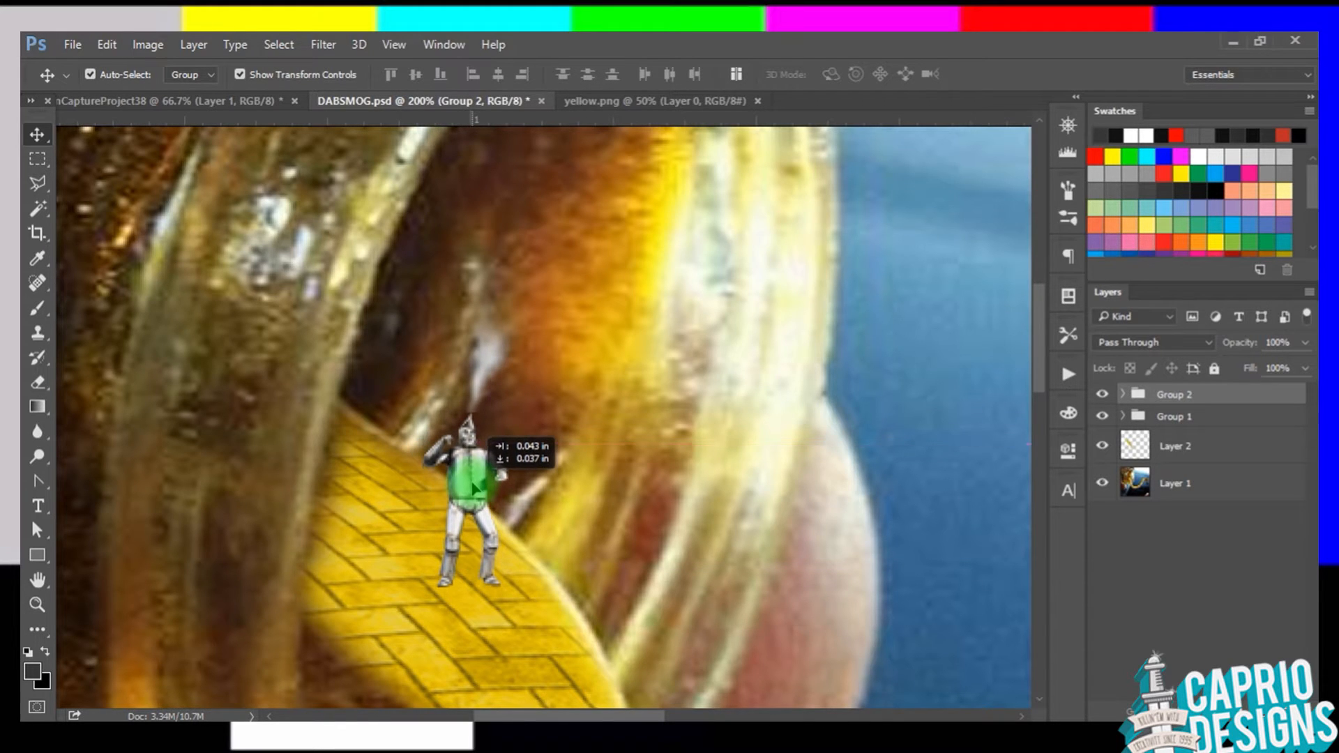
key(ctrl+minus)
key(ctrl+minus)
click(214, 505)
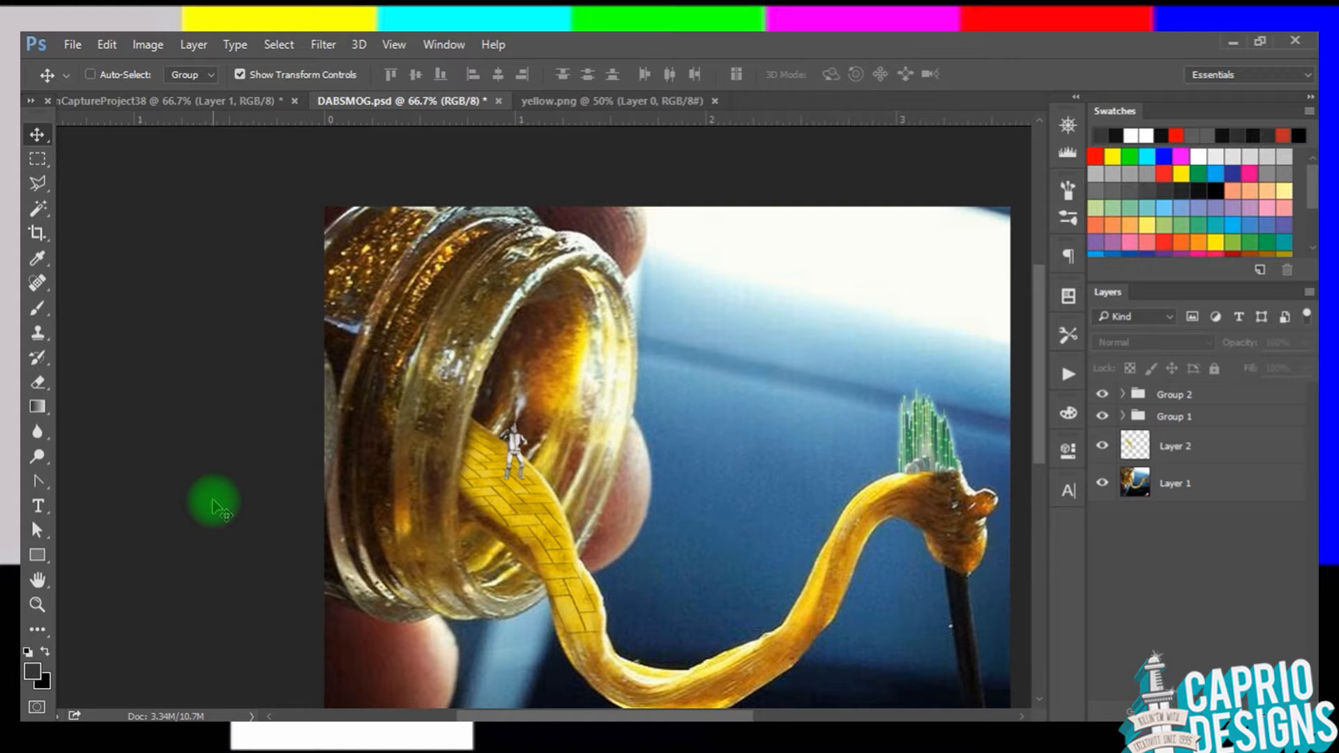
key(ctrl+equal)
key(ctrl+equal)
key(ctrl+equal)
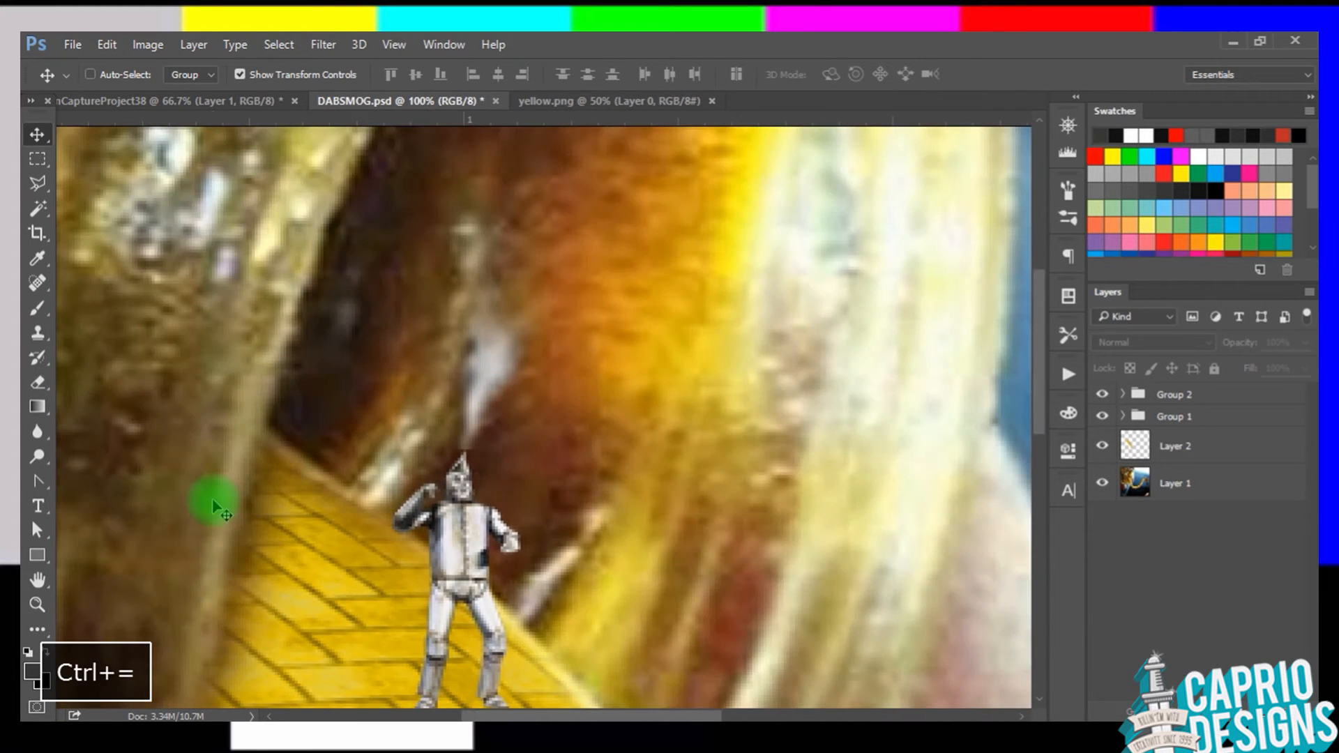
Step: Ungroup the Tin Man and his smoke and select only the smoke layer
key(ctrl)
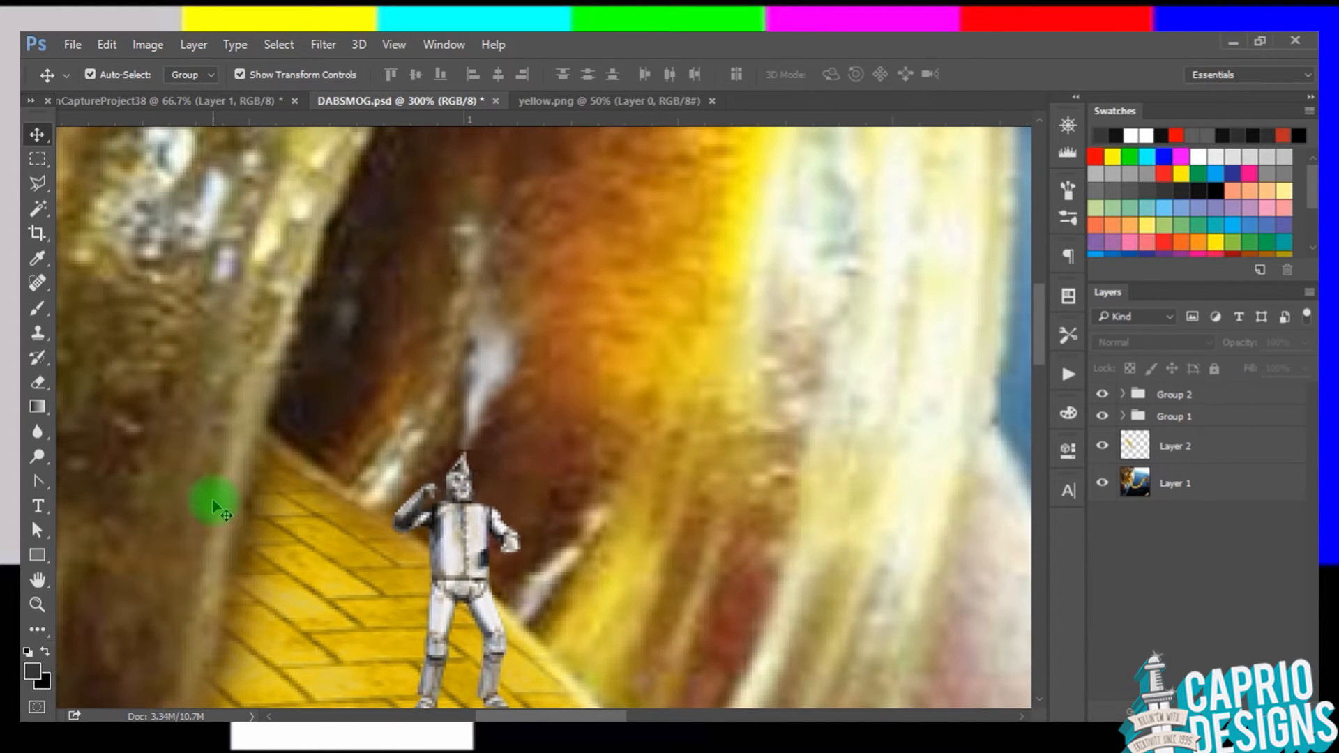
click(466, 428)
key(ctrl+shift+g)
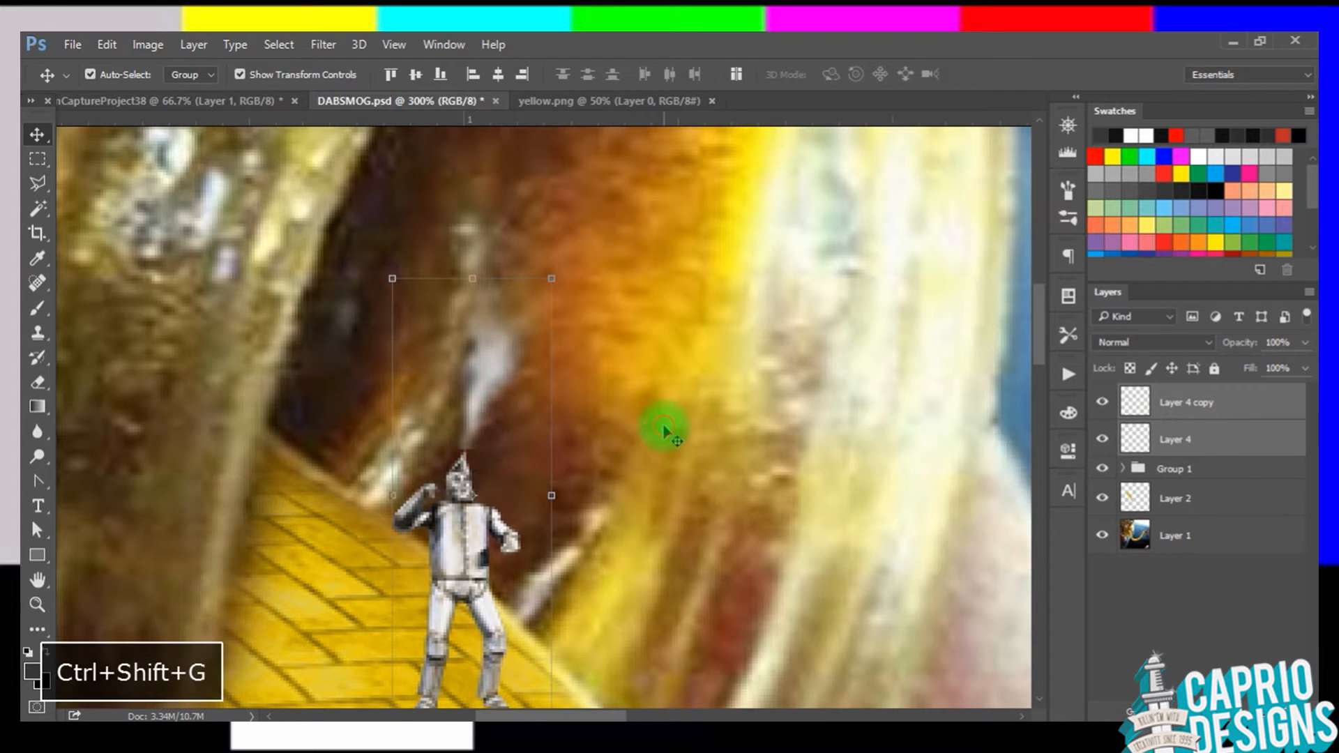
click(664, 430)
click(478, 388)
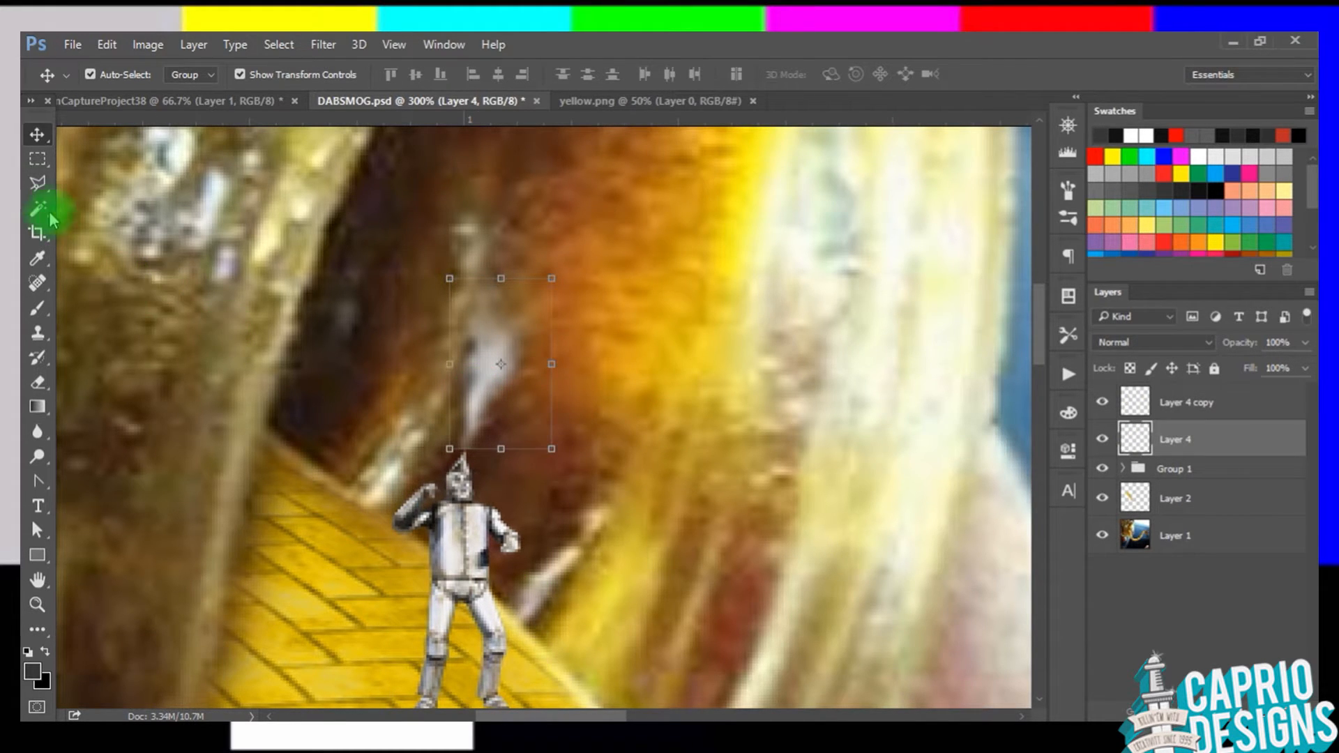
Step: Trim the lower end of the smoke just above the Tin Man's hat tip with a soft 4 px eraser
click(37, 382)
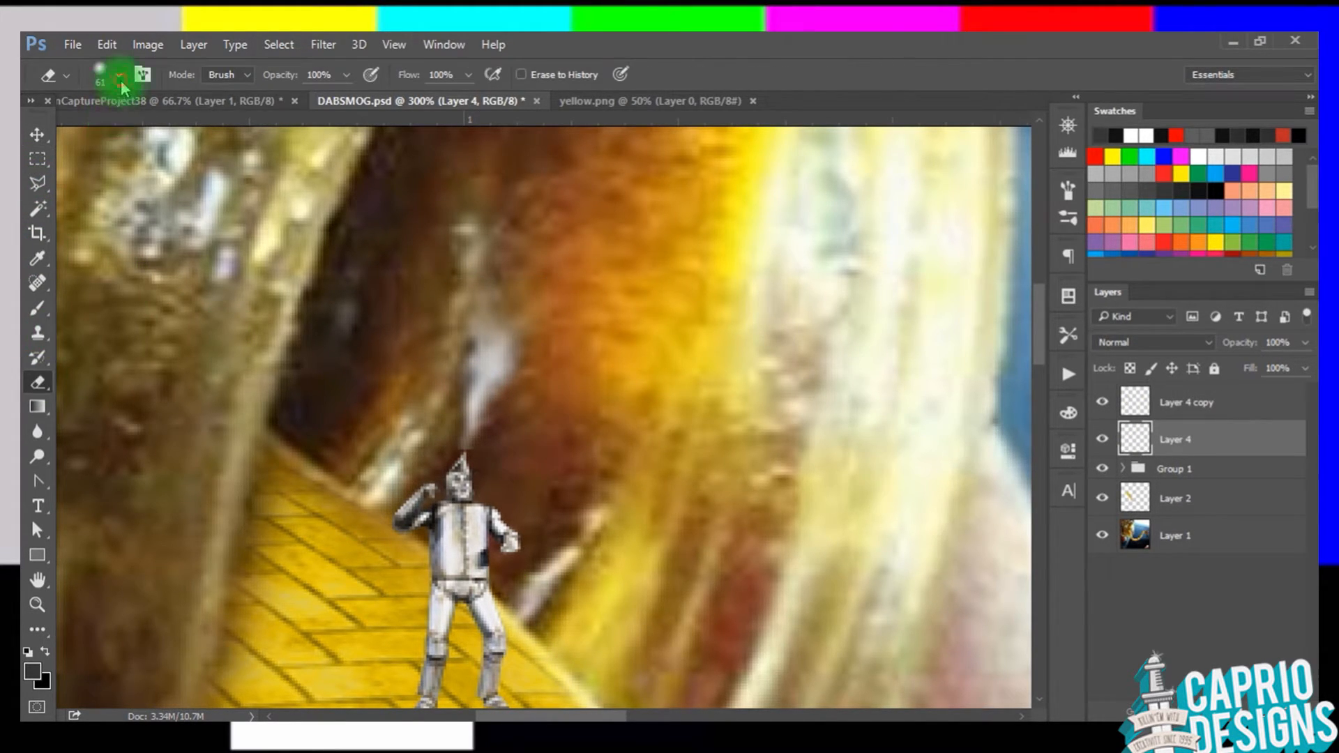
click(119, 78)
drag(138, 140, 138, 140)
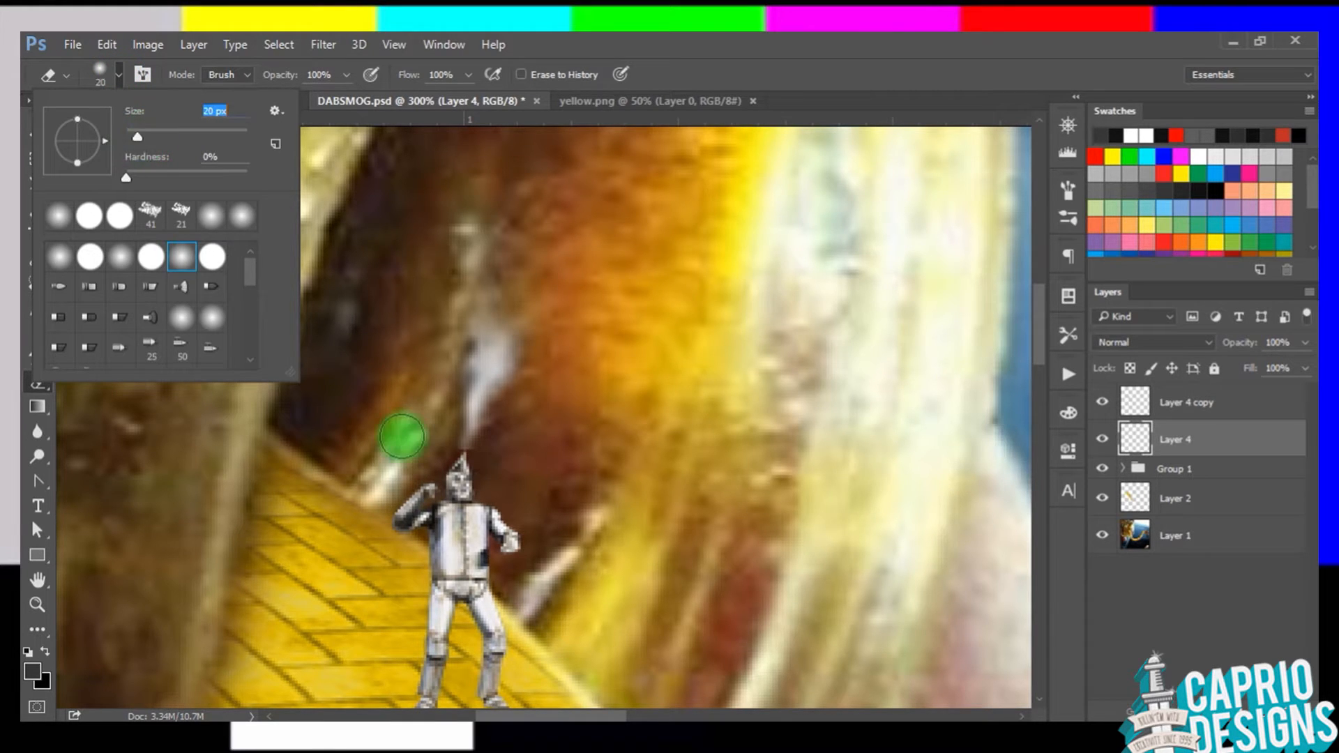
click(433, 461)
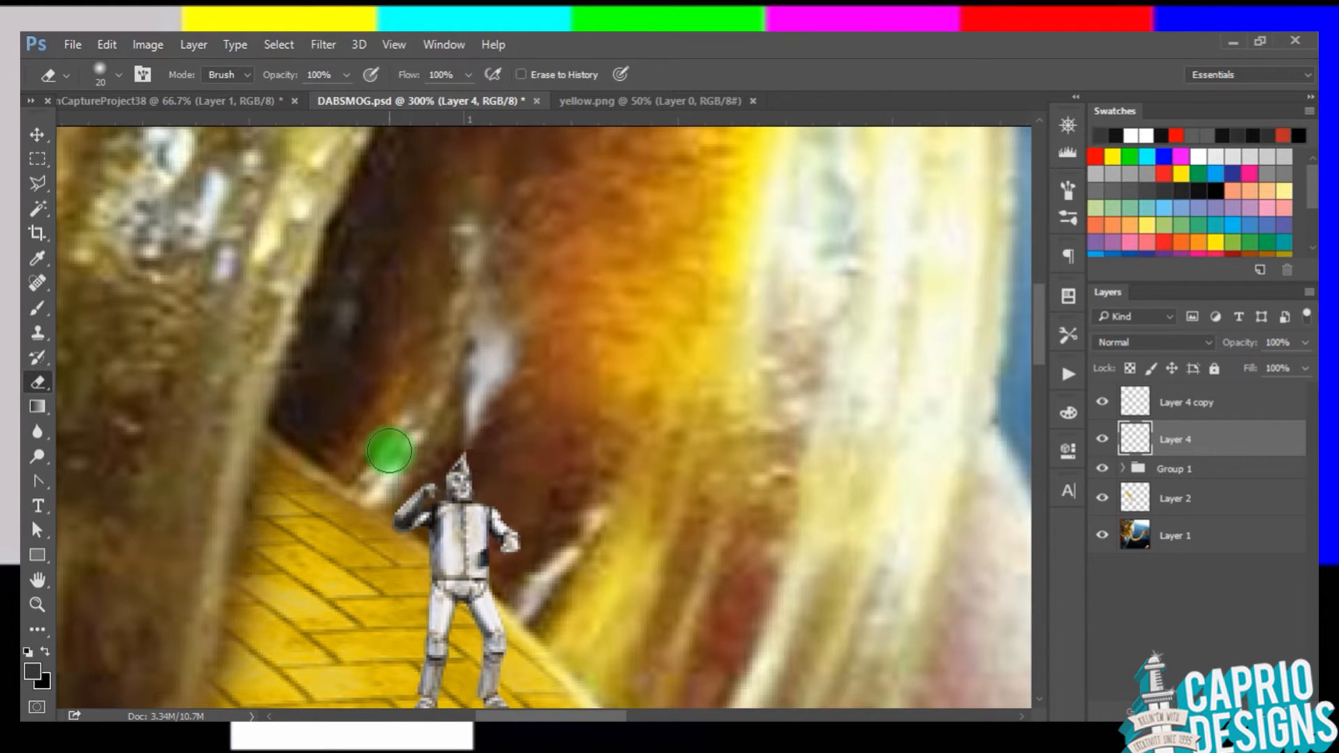
key(ctrl+z)
click(118, 74)
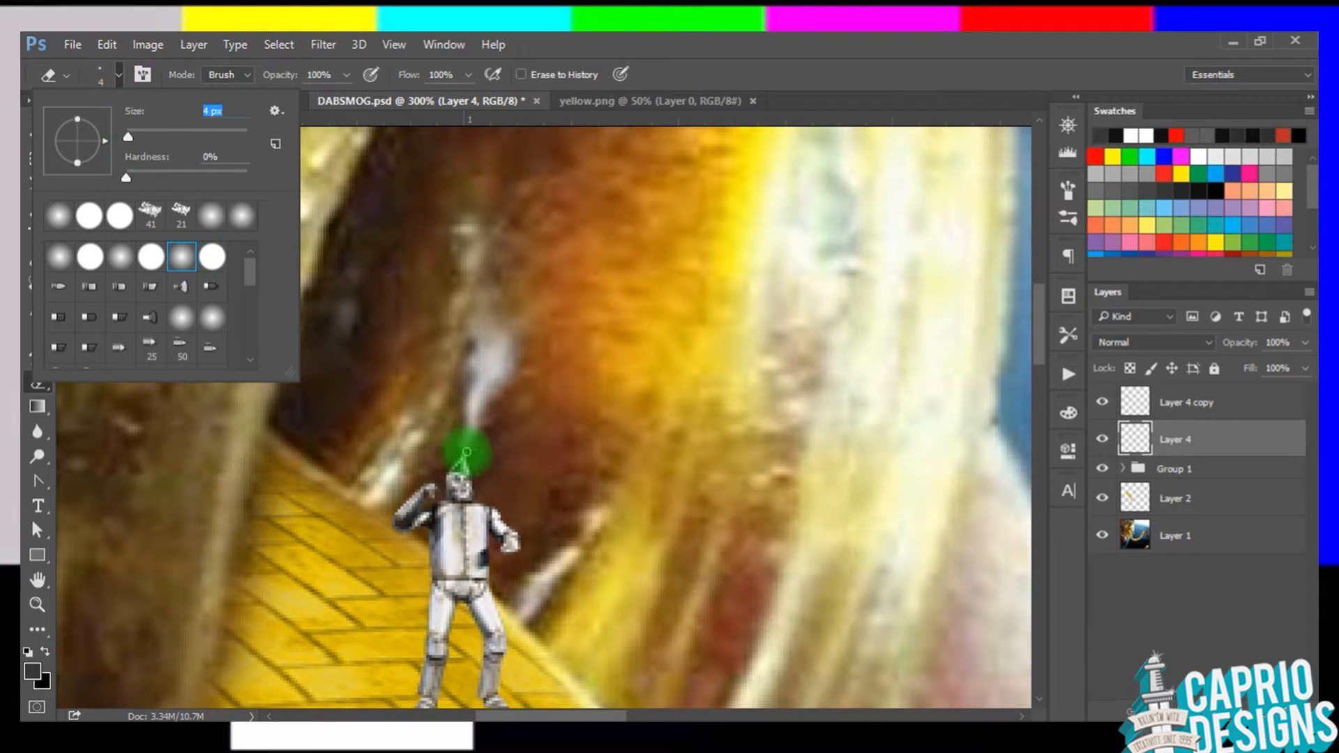
click(473, 449)
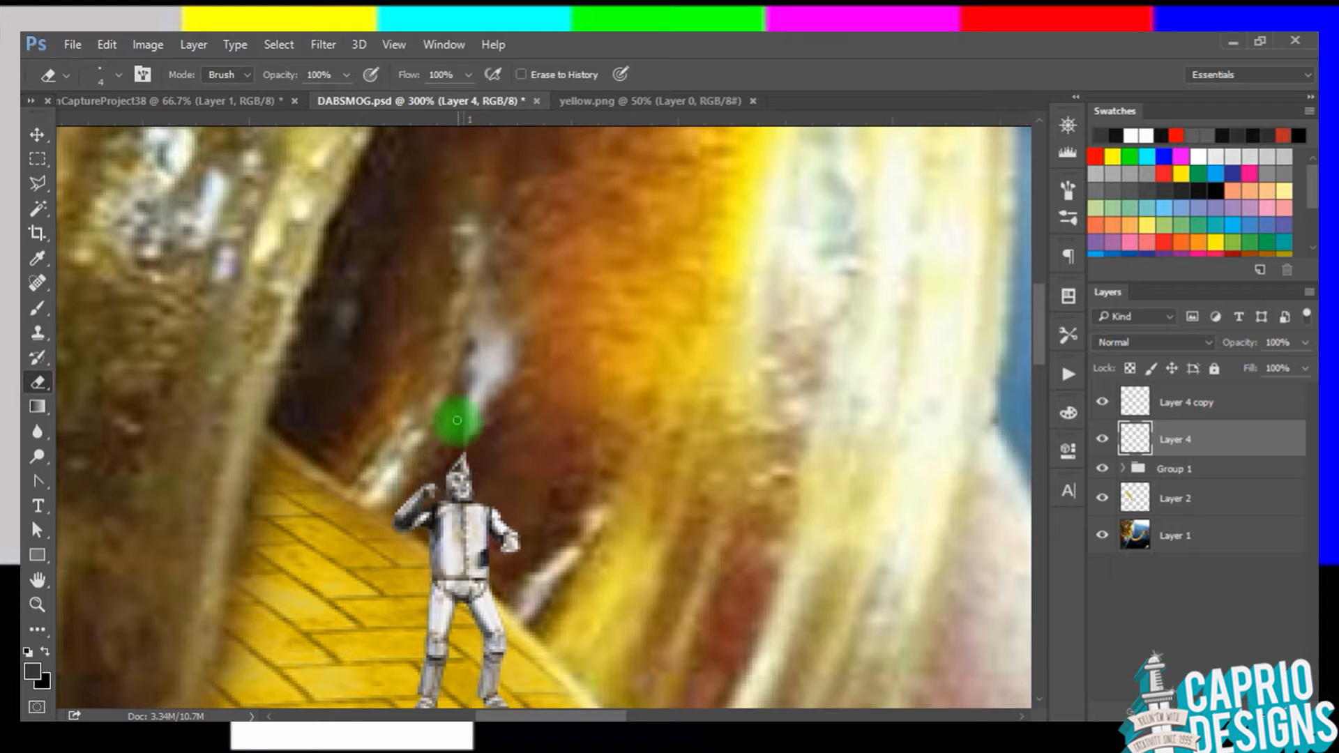
click(37, 134)
click(293, 342)
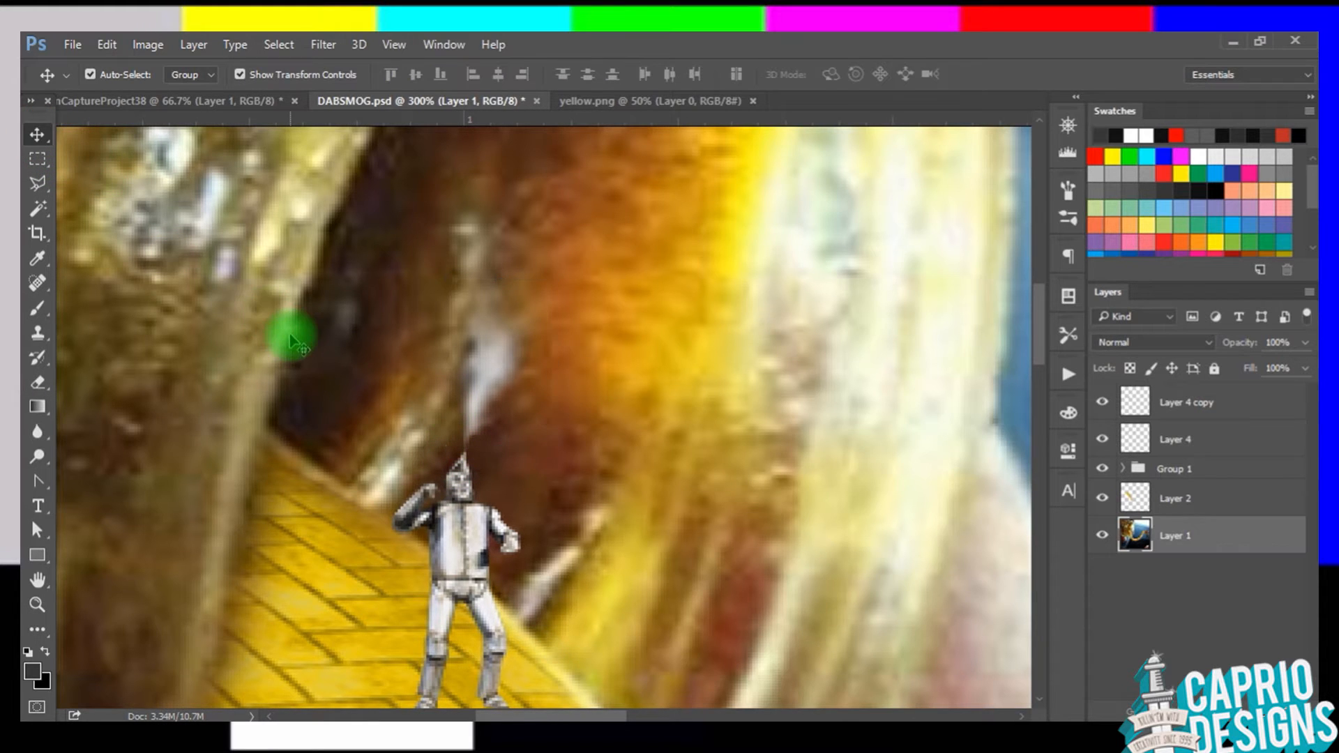
Step: Duplicate the small Tin Man layer standing on the brick road
key(ctrl+minus)
key(ctrl+equal)
key(ctrl+equal)
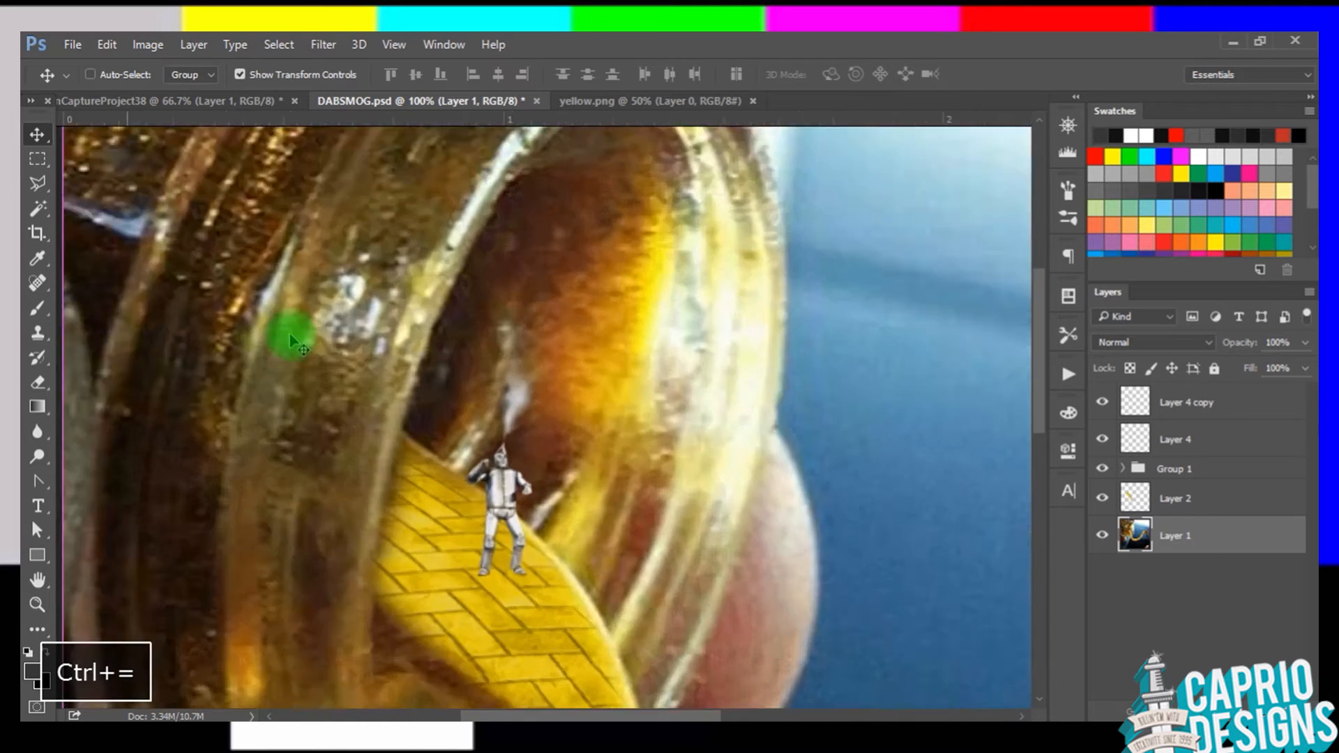
click(502, 403)
click(492, 535)
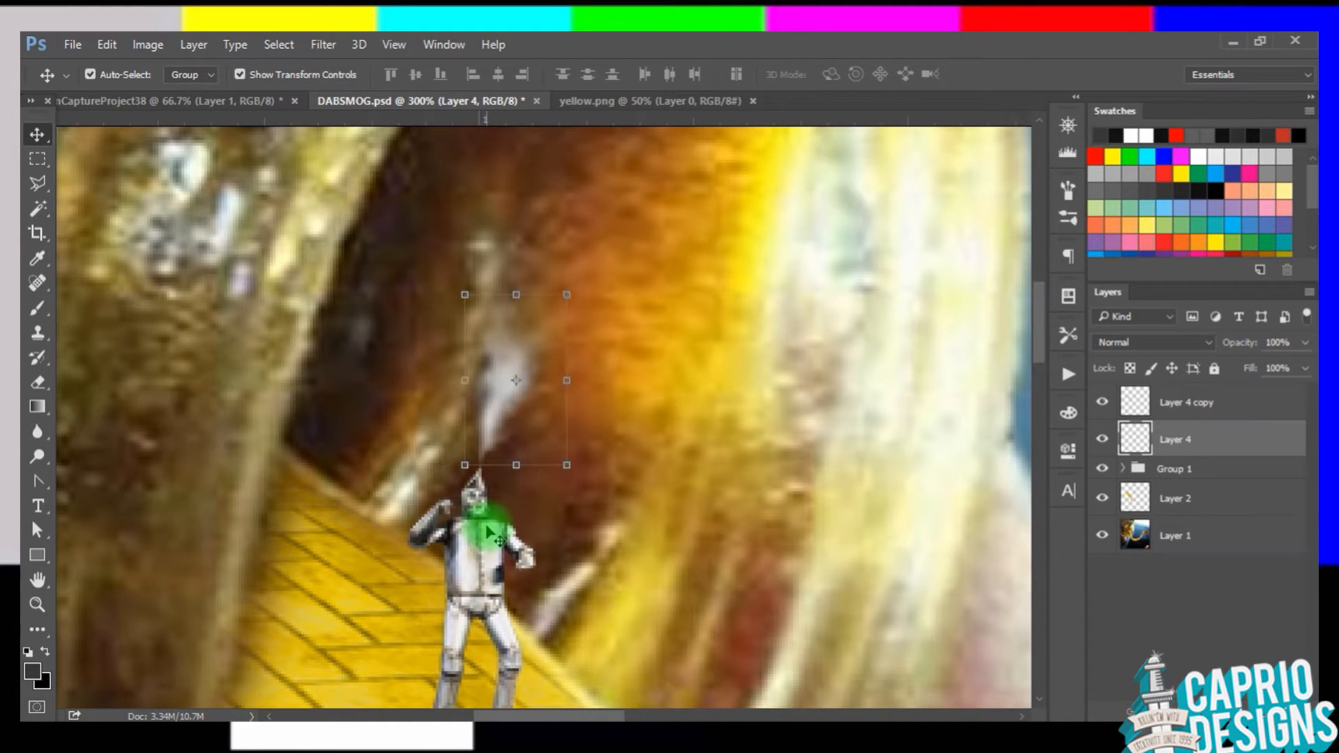
drag(1039, 359, 1050, 386)
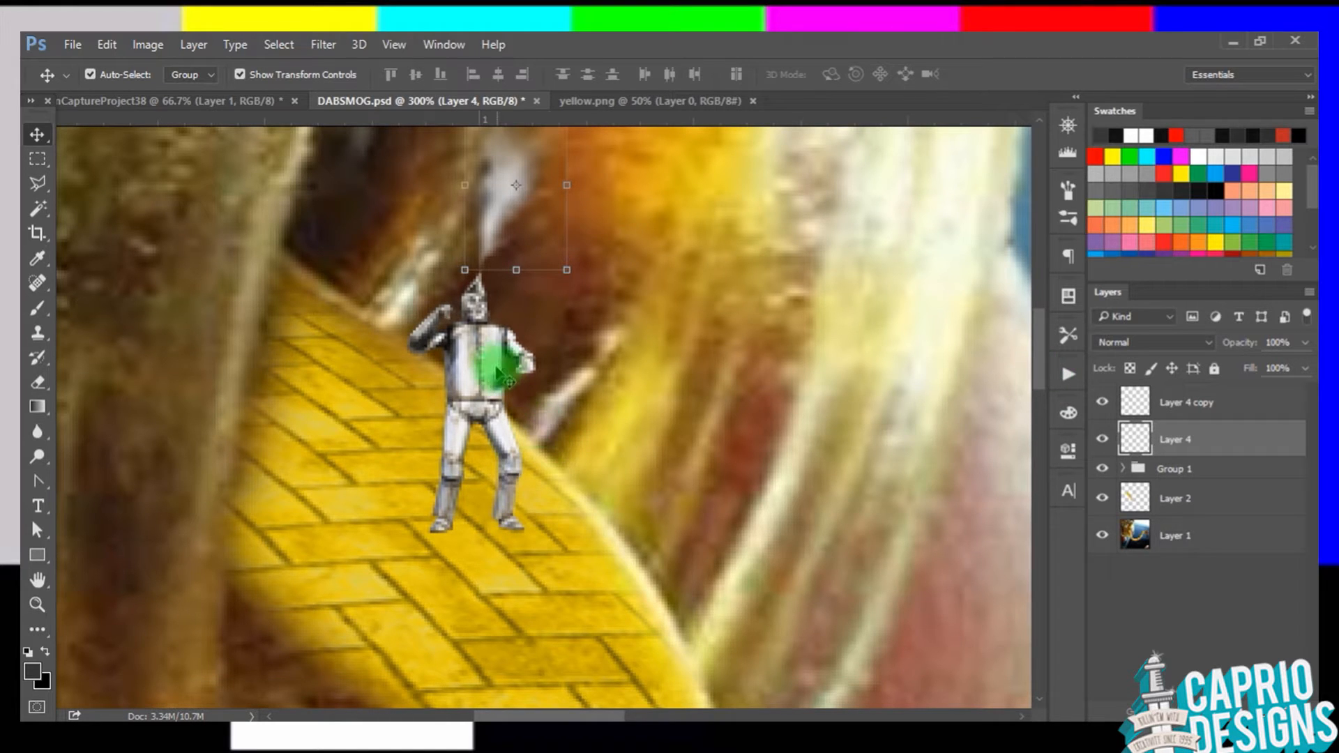
drag(509, 382, 474, 353)
key(ctrl+j)
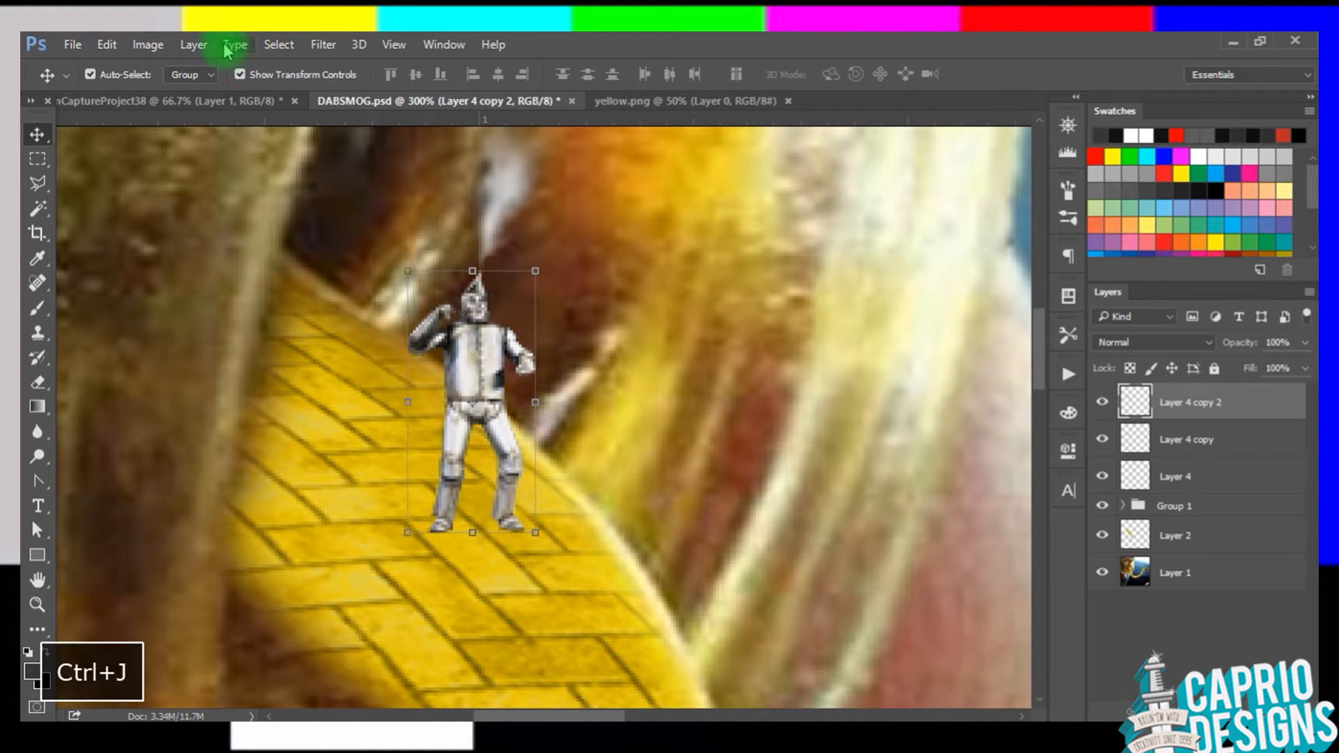
Step: Add a Color Overlay to the Tin Man copy using the yellow d2b103 sampled from the brick road
click(194, 44)
mouse_move(282, 185)
click(507, 314)
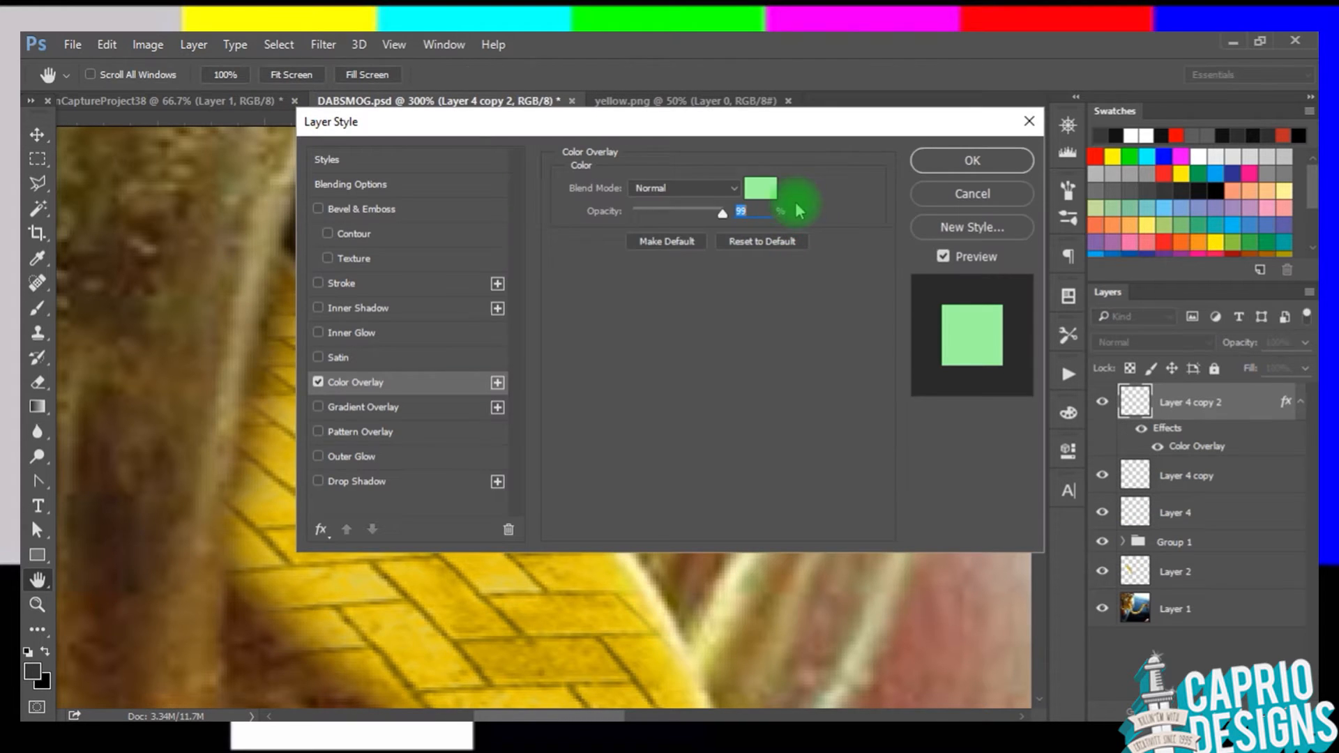
click(761, 189)
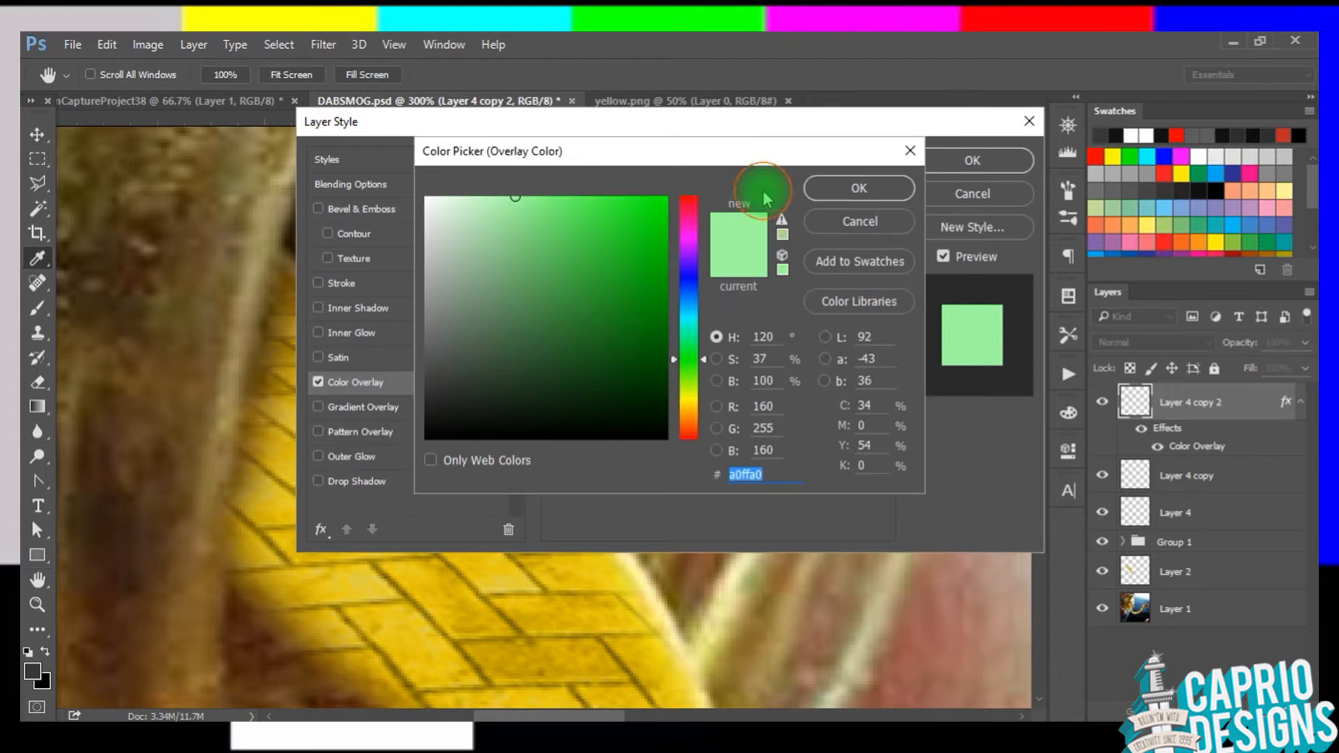
click(434, 562)
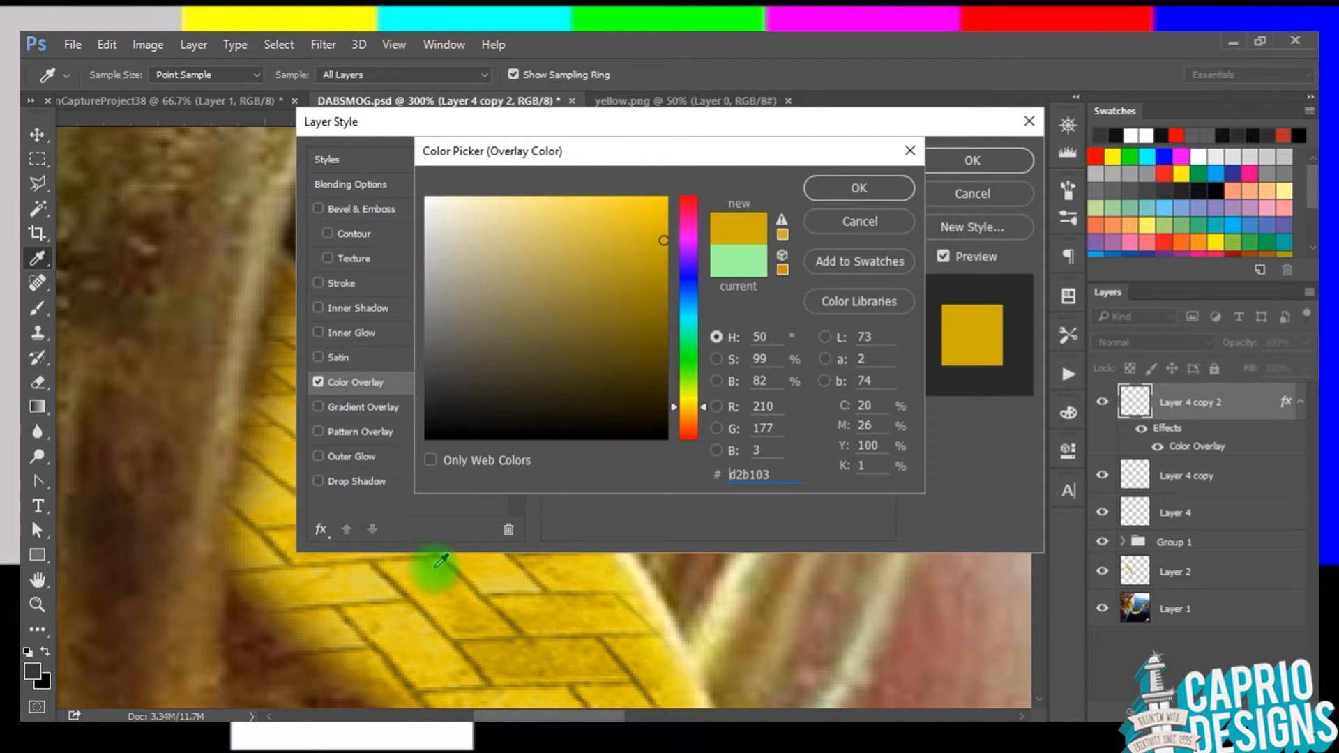
click(839, 190)
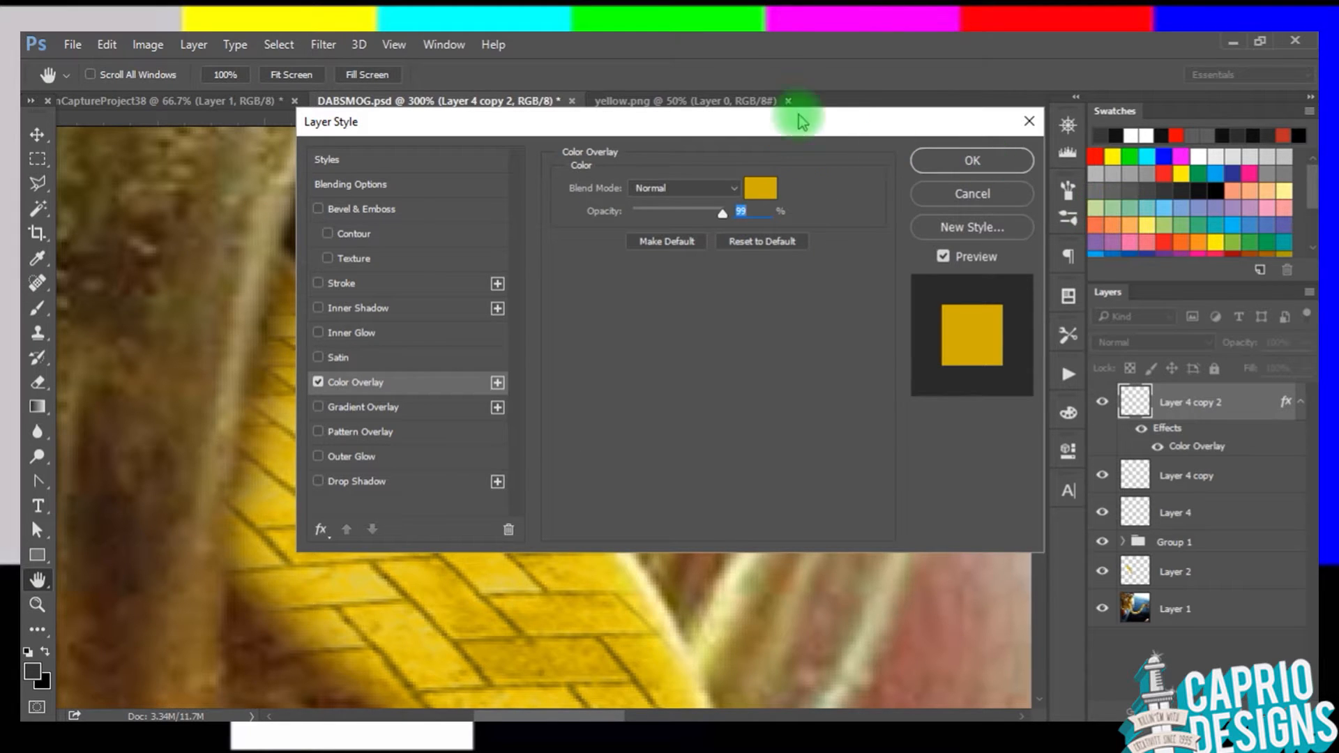
Step: Darken the copy's overlay colour to brown 6b5a01 and apply the layer style
drag(746, 121, 1123, 185)
click(1136, 249)
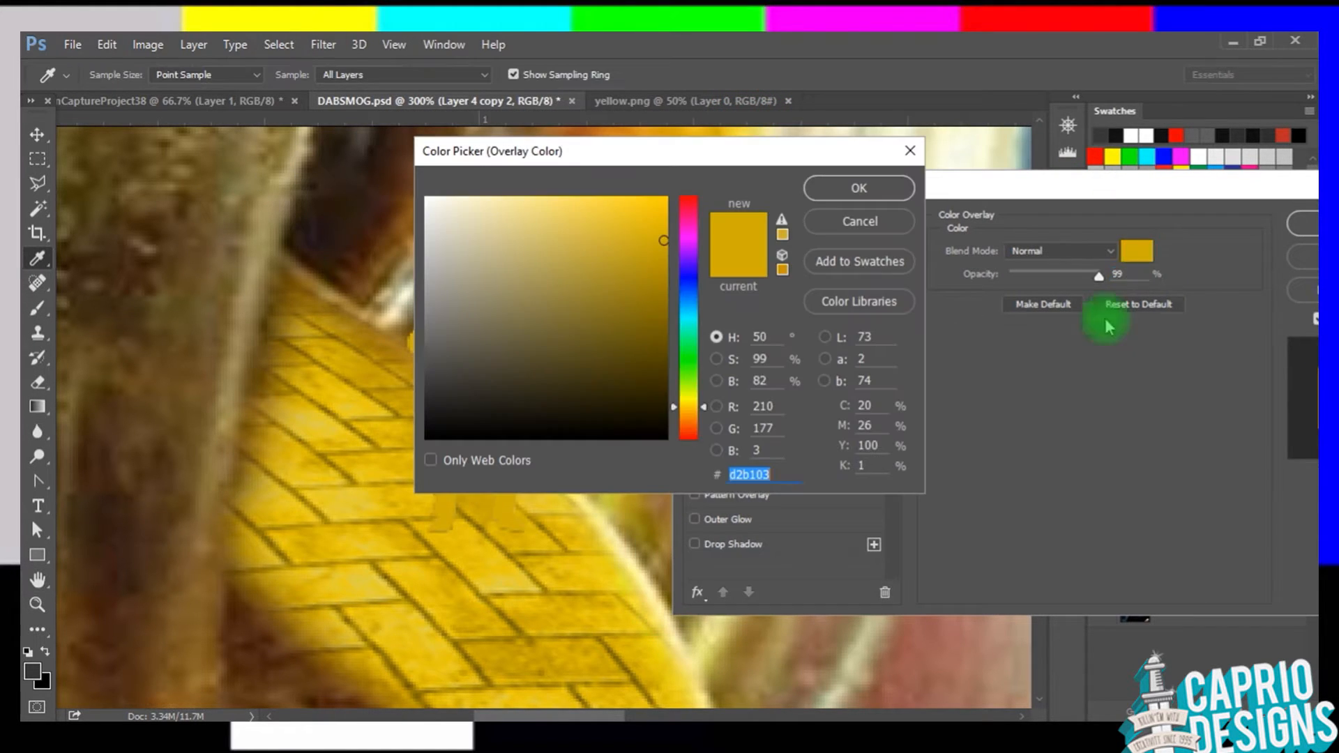
click(664, 340)
click(856, 186)
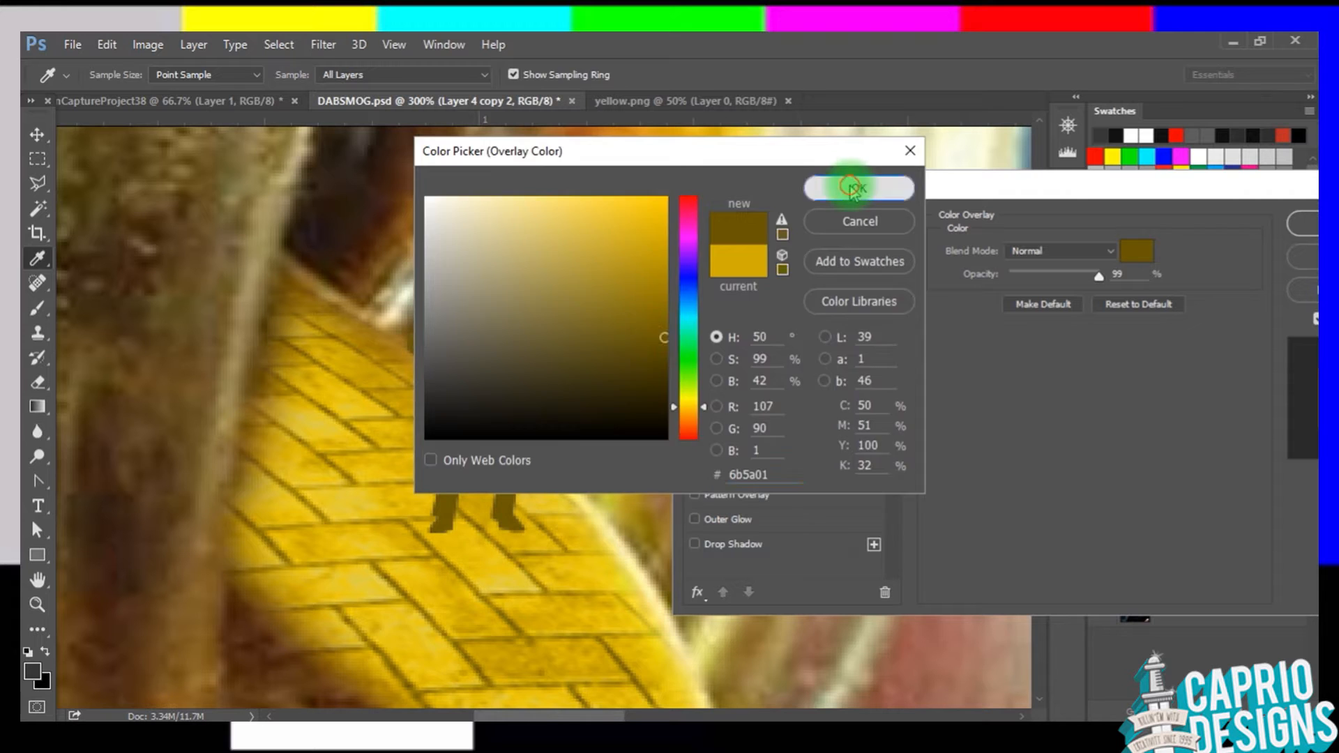
click(1300, 229)
Step: Distort the brown copy into a shadow slanting back left from the feet, about 129% wide and 43% high, and bring the Tin Man in front
drag(472, 286, 388, 421)
drag(259, 442, 230, 441)
mouse_move(395, 430)
mouse_down()
mouse_move(395, 411)
mouse_move(394, 425)
mouse_up()
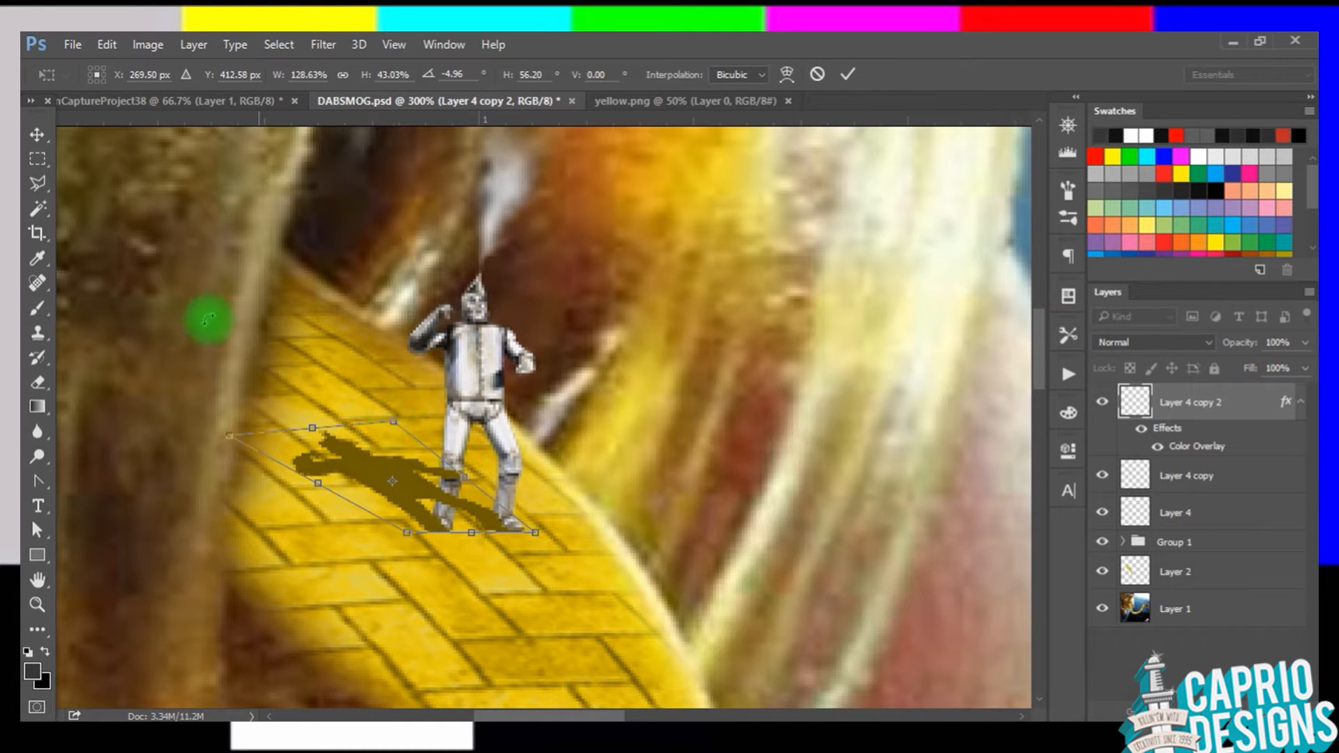
click(38, 134)
click(617, 312)
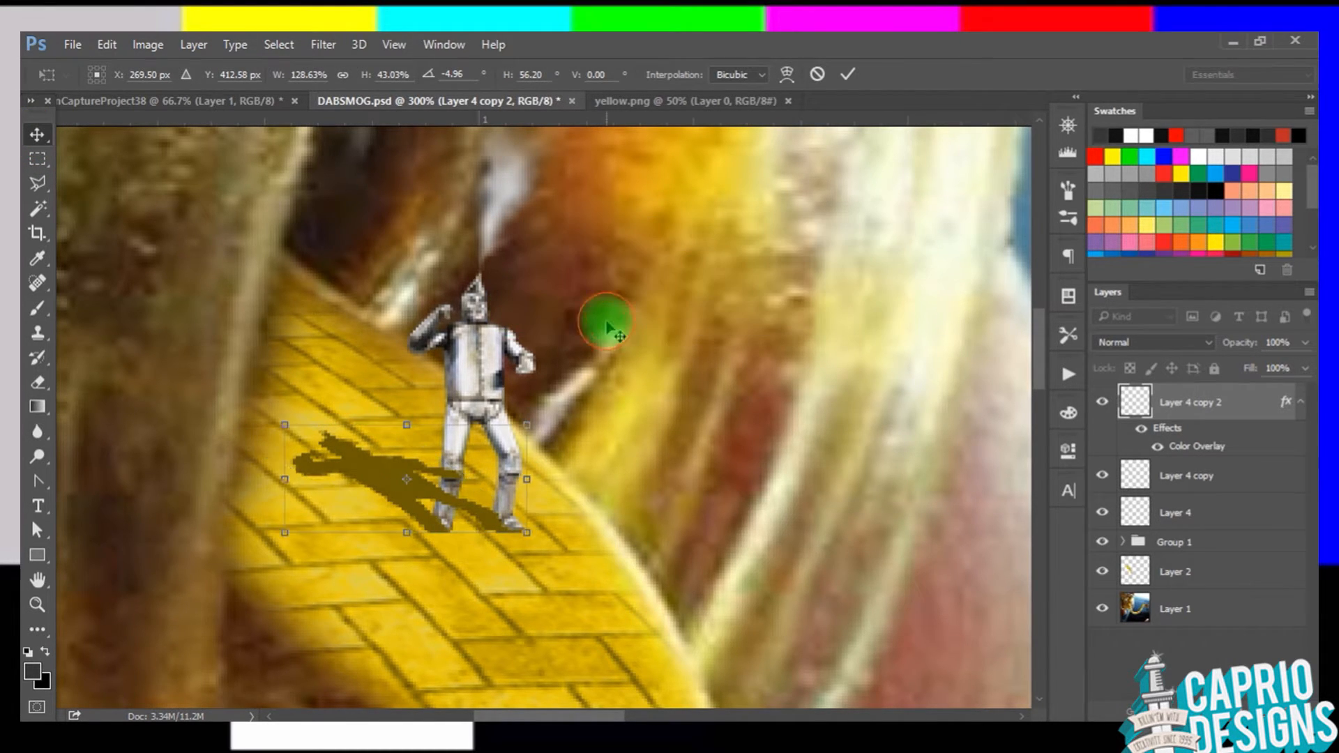
click(474, 359)
key(ctrl+shift+bracketright)
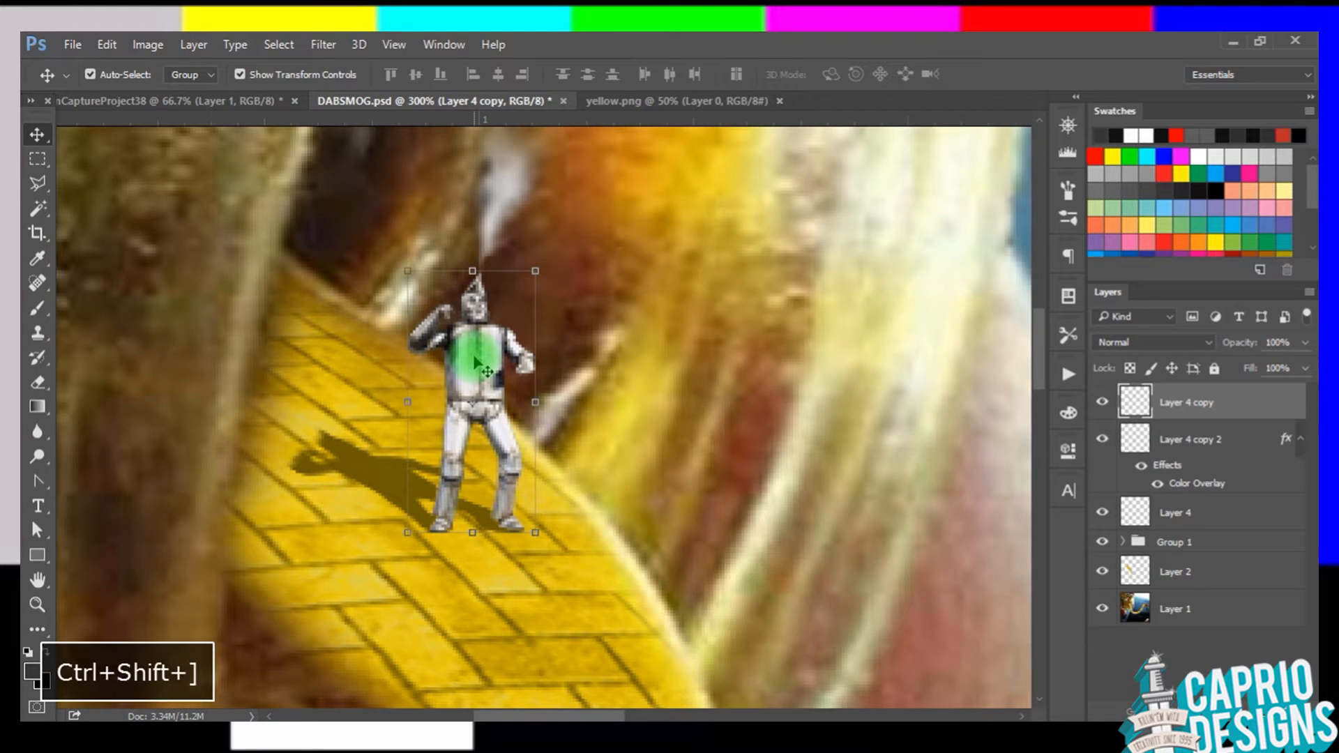
Step: Try the Multiply and Screen blend modes on the shadow layer
click(387, 483)
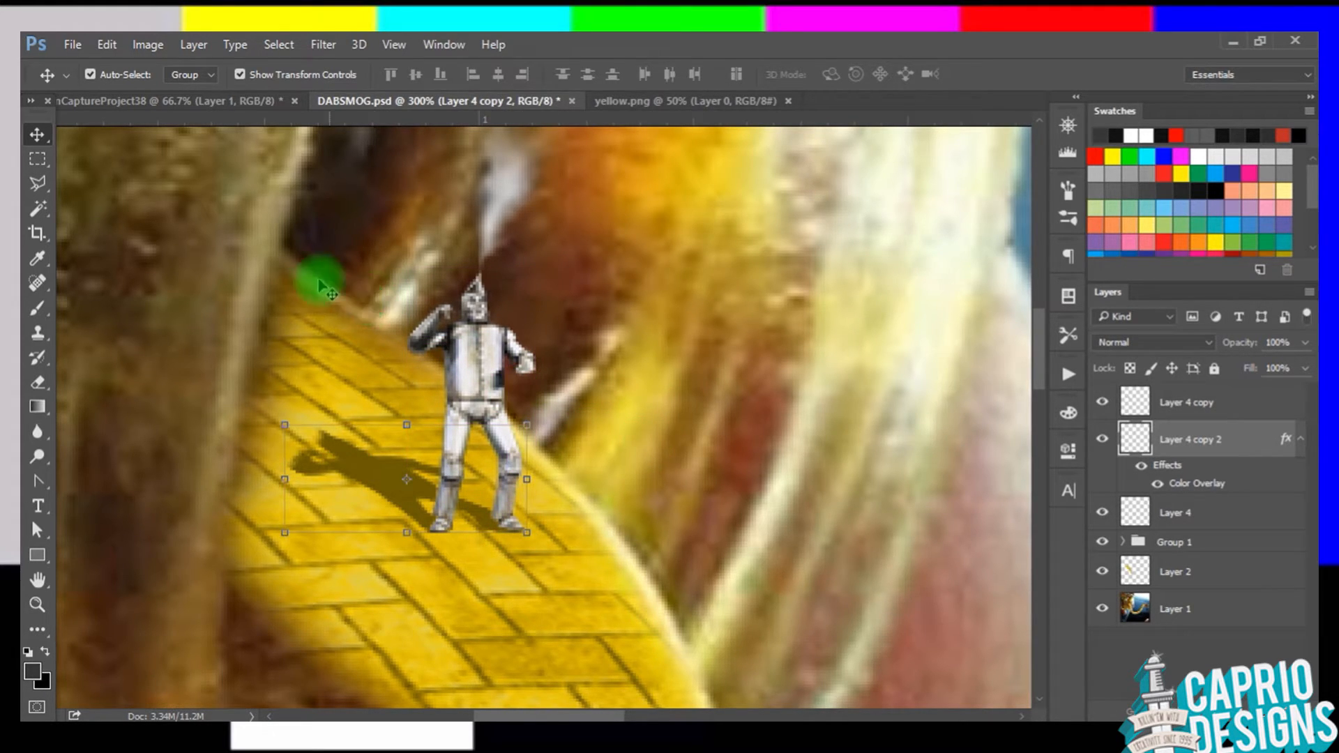
click(1117, 342)
click(1132, 404)
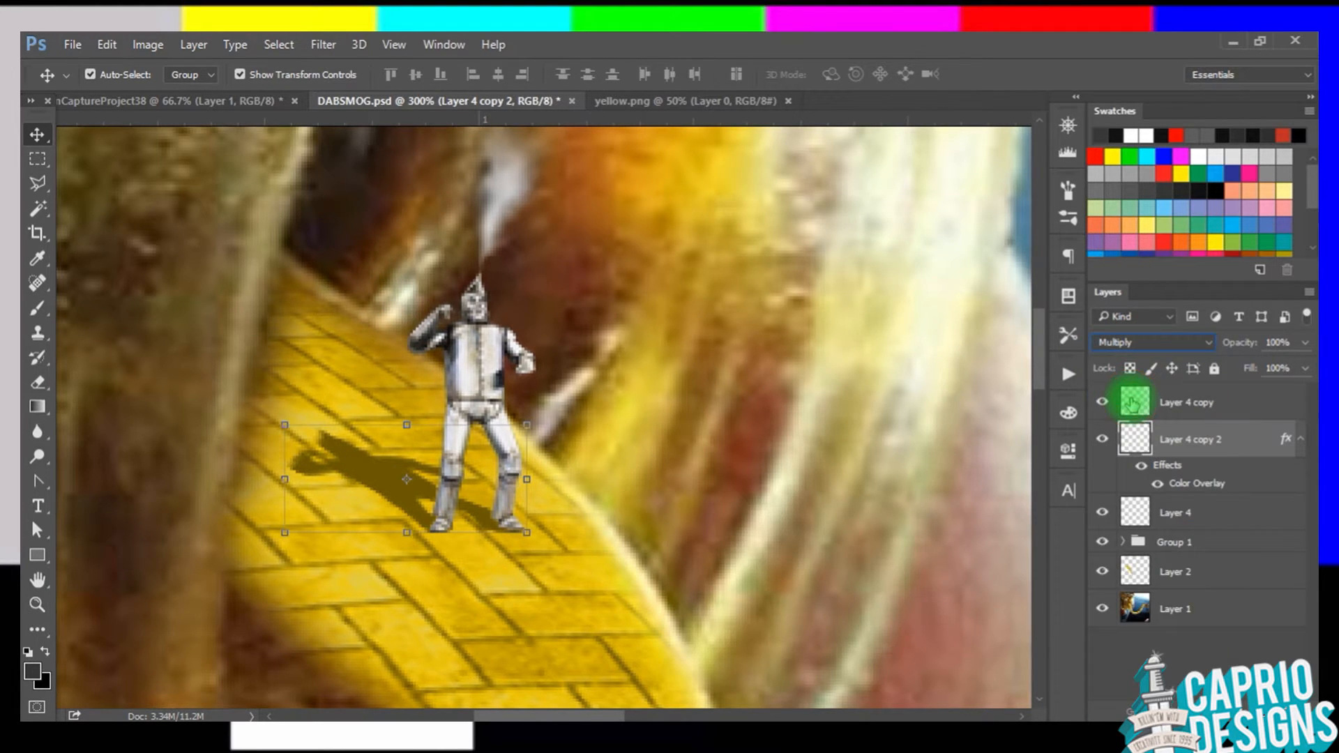
click(1143, 341)
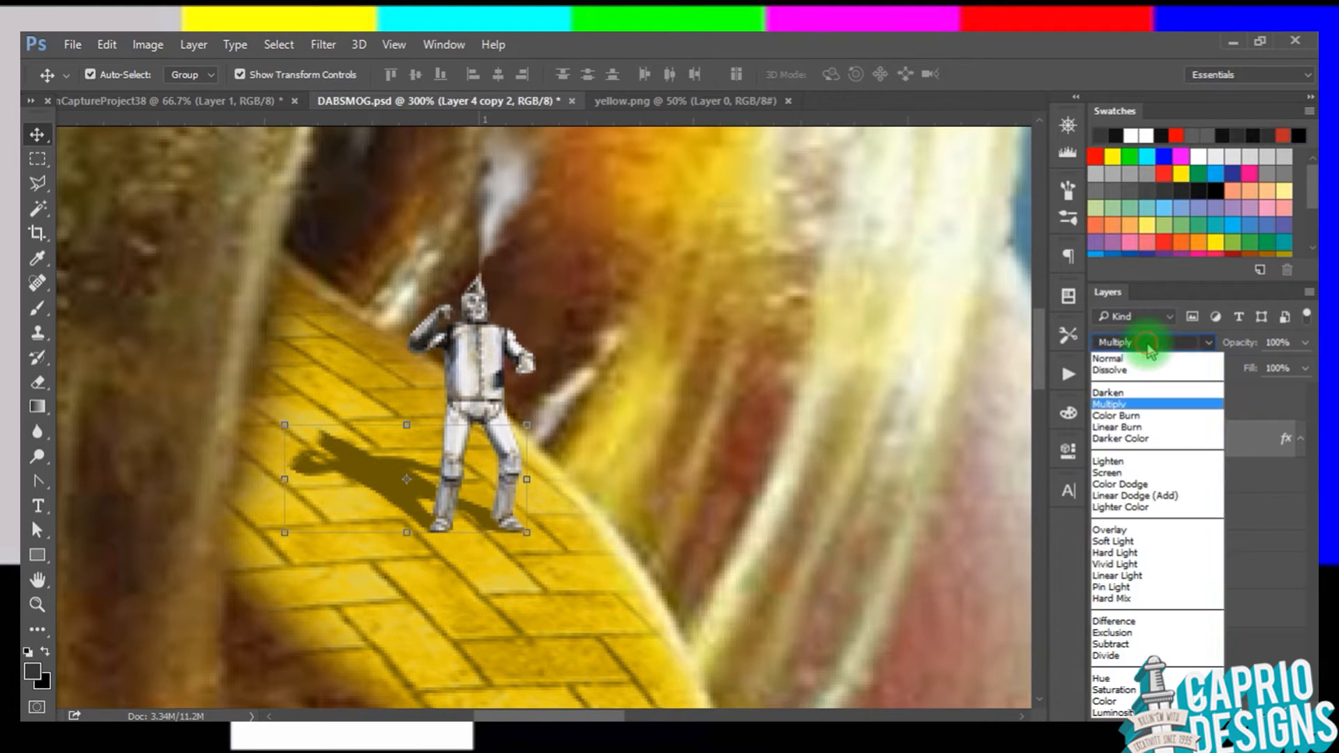
click(1146, 474)
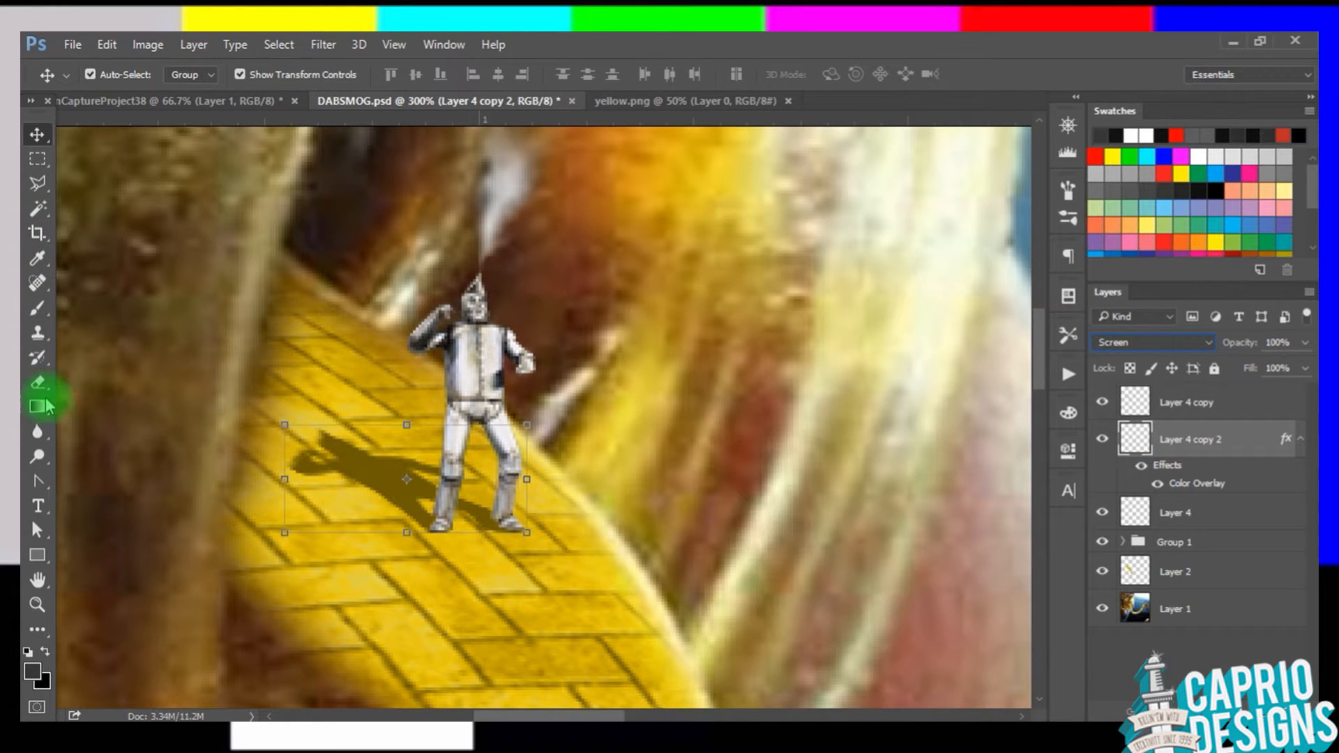
Step: Draw a rectangle about 22 × 23 px to the right of the Tin Man and merge it with the shadow layer to flatten the overlay
click(38, 554)
drag(641, 357, 704, 422)
click(37, 136)
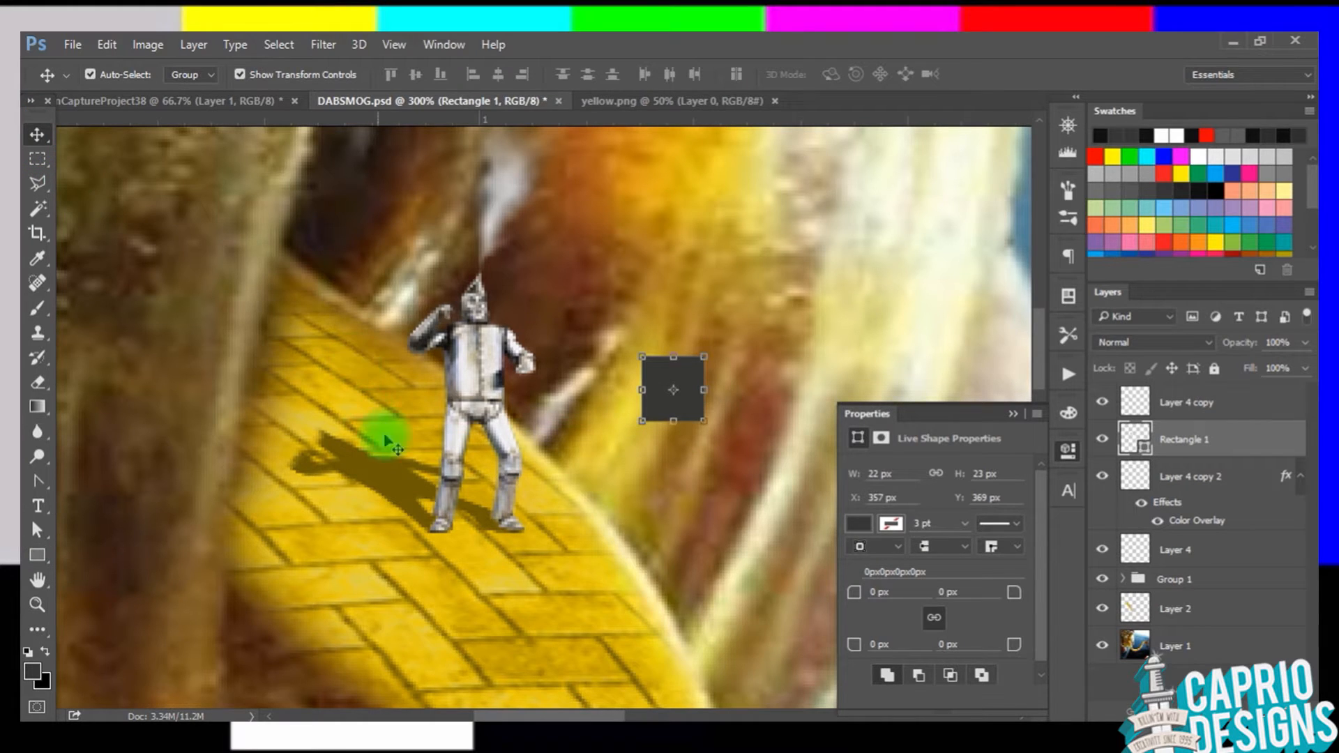
shift+click(390, 471)
key(ctrl+e)
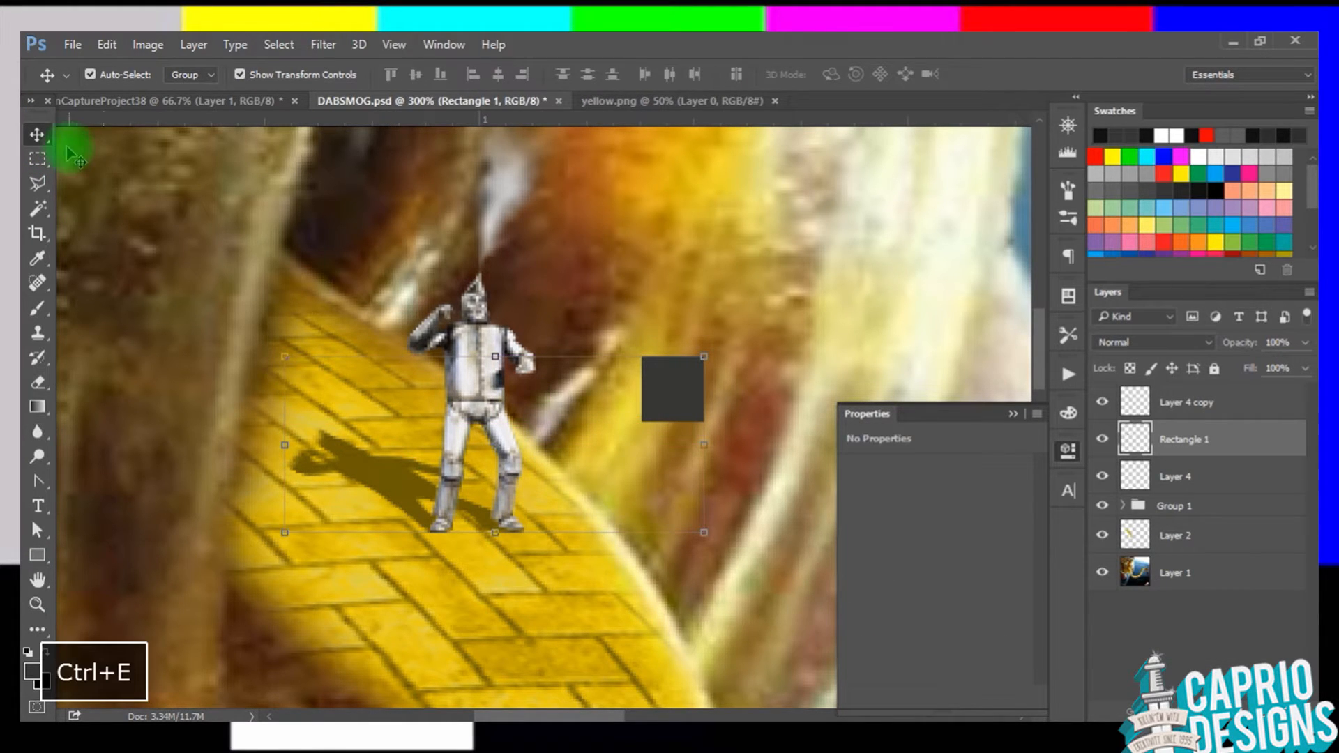
Step: Delete the dark rectangle from the merged shadow layer and clear the selection
click(39, 160)
drag(612, 339, 715, 472)
key(BackSpace)
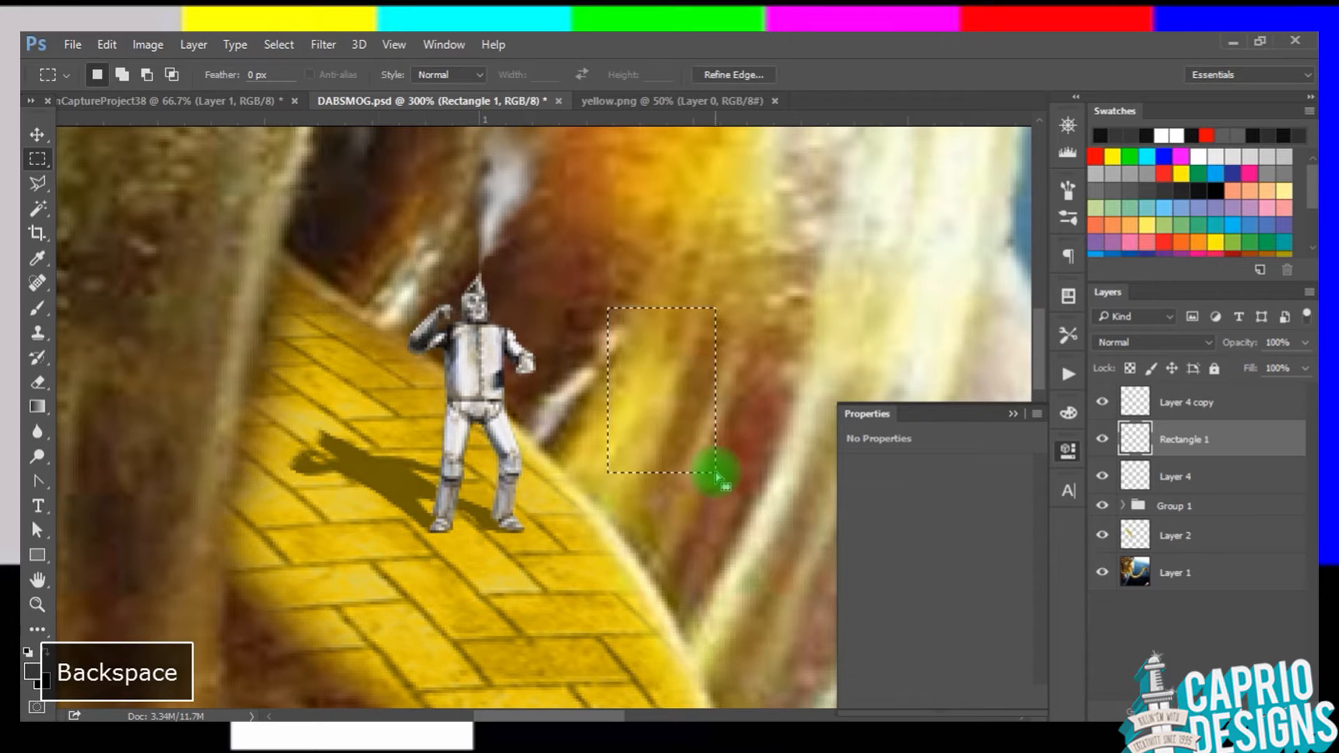
click(663, 440)
click(38, 134)
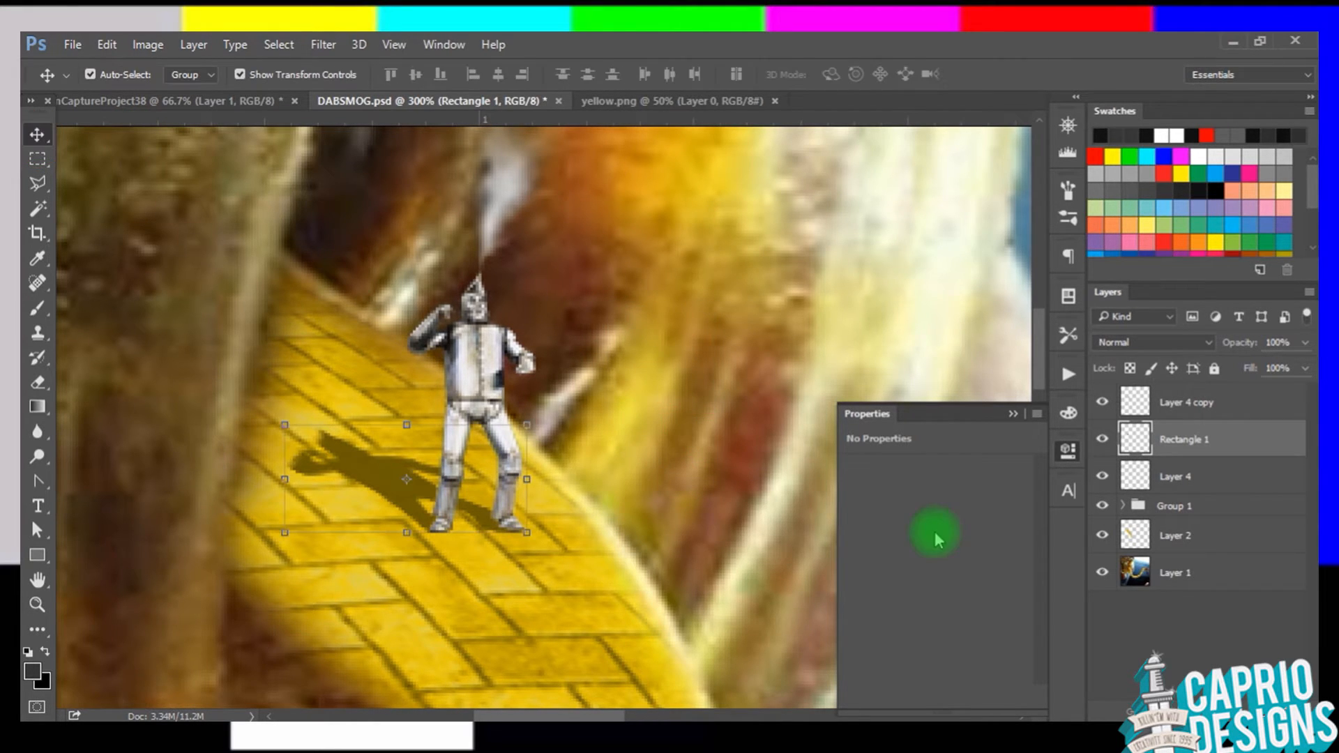
Step: Set the shadow's blend mode to Multiply, fade its far end with a soft 97 px eraser, and deselect the layer
click(1147, 351)
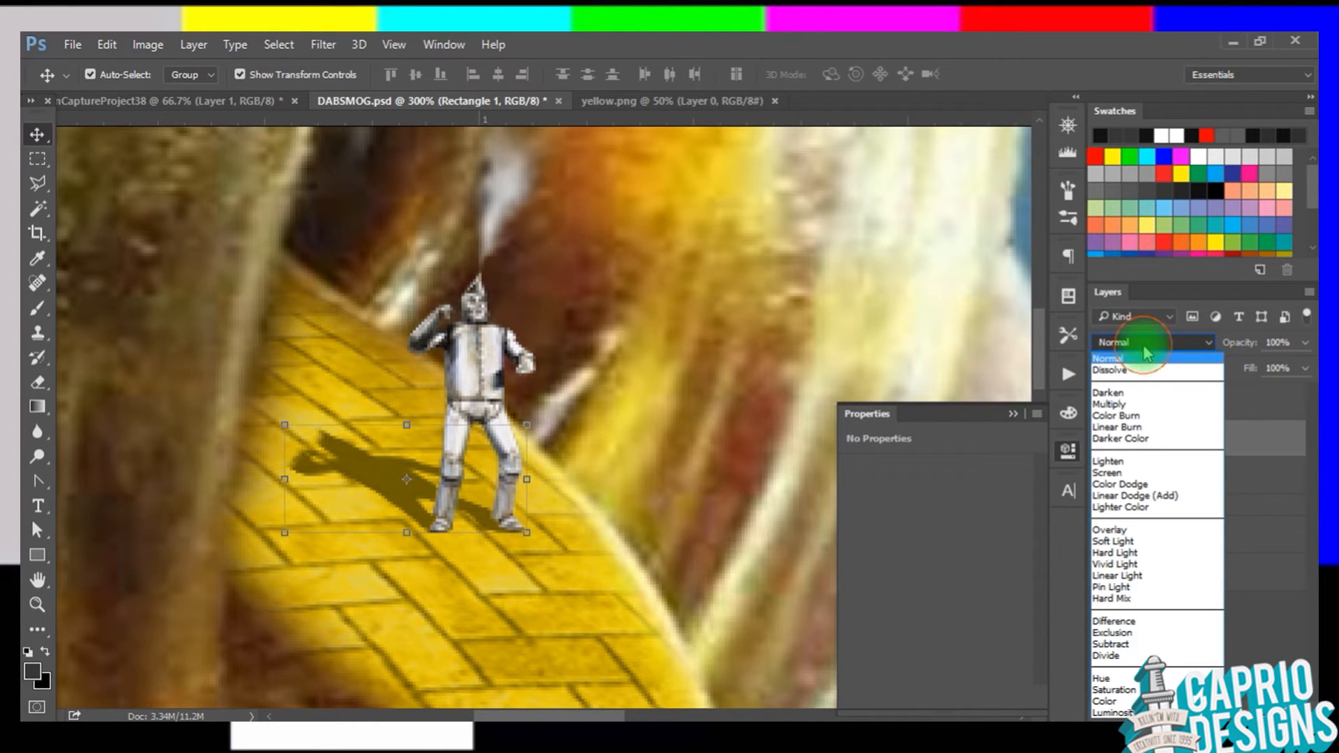
click(1137, 398)
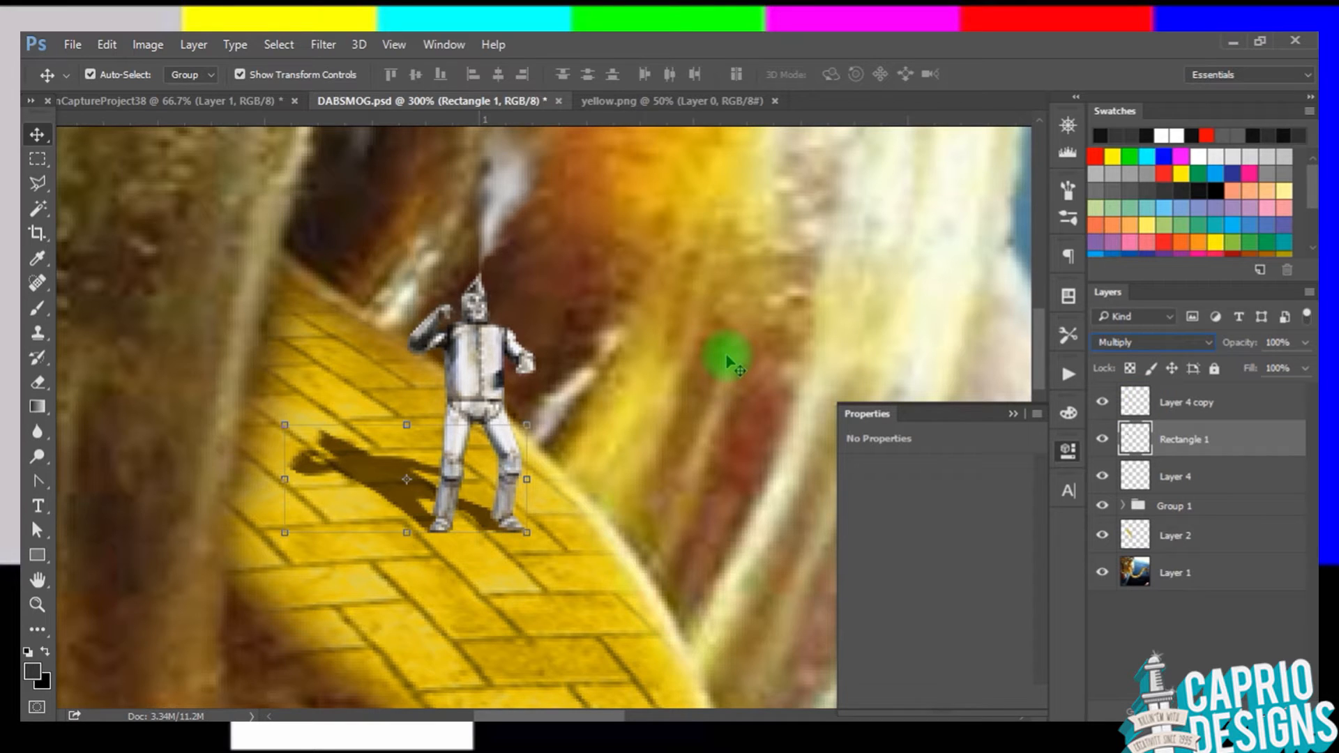
click(38, 385)
click(102, 74)
mouse_move(126, 133)
mouse_down()
mouse_move(192, 147)
mouse_move(161, 148)
mouse_up()
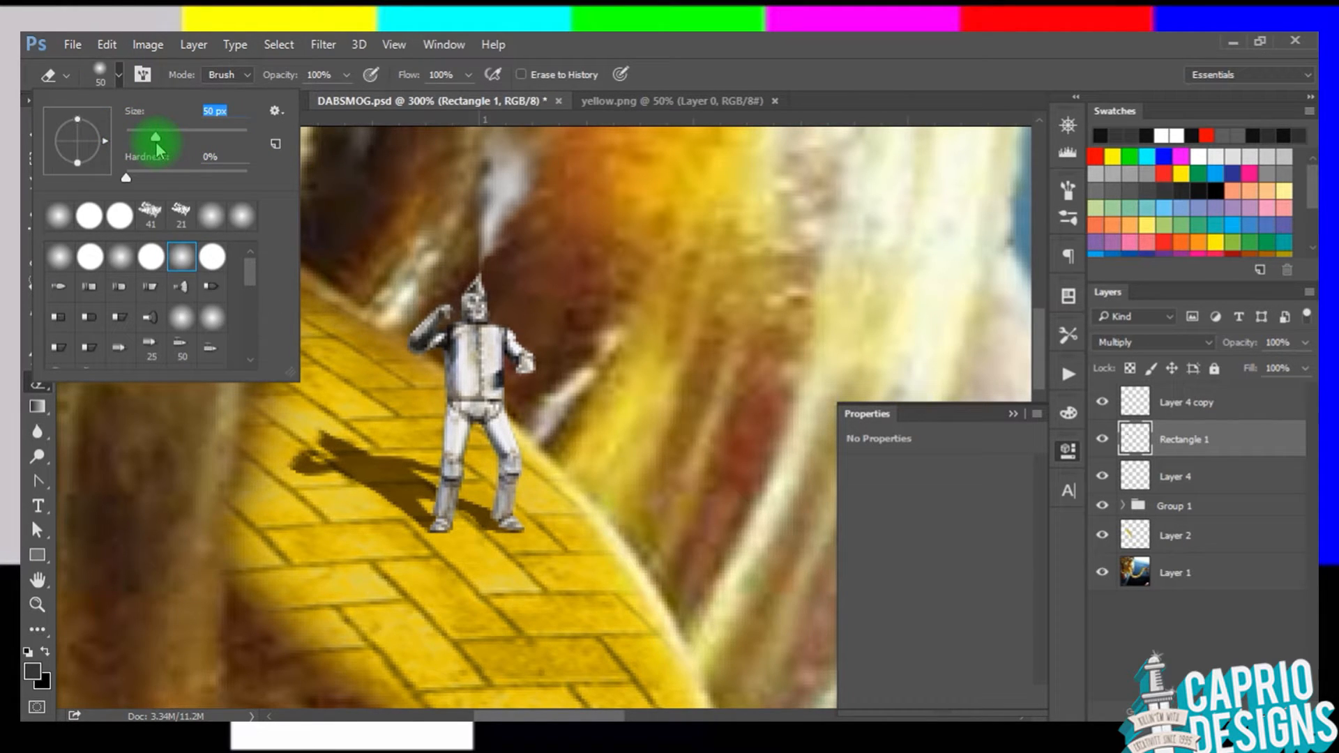
key(ctrl+minus)
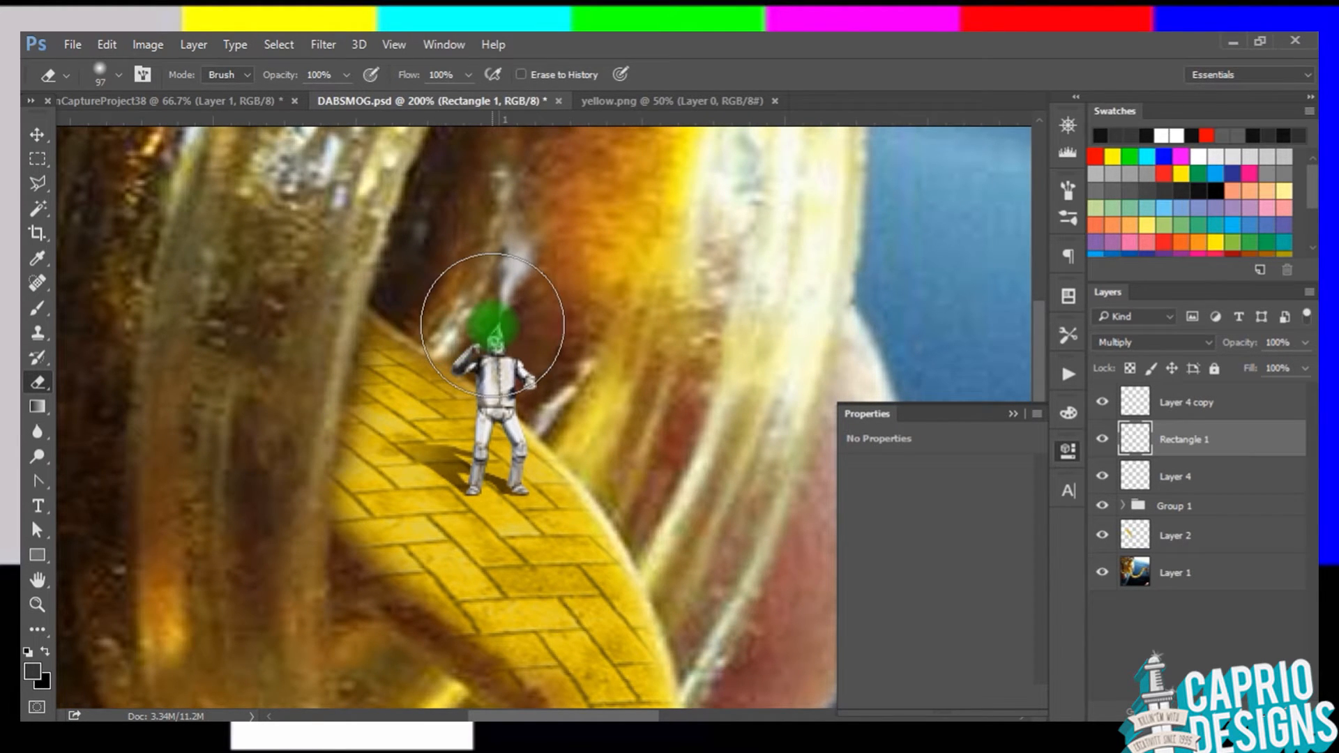
key(ctrl+minus)
click(37, 134)
click(124, 244)
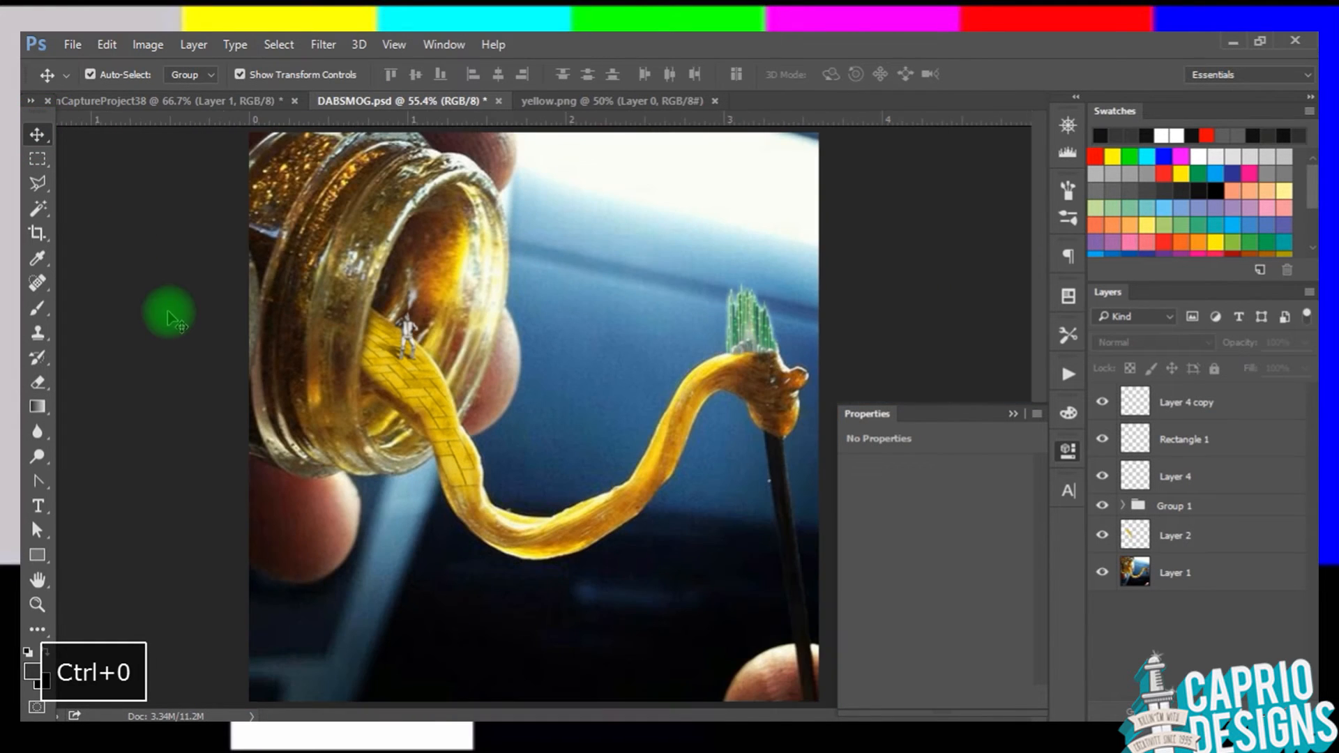
Step: Save the composite document and collapse the Properties panel
click(73, 44)
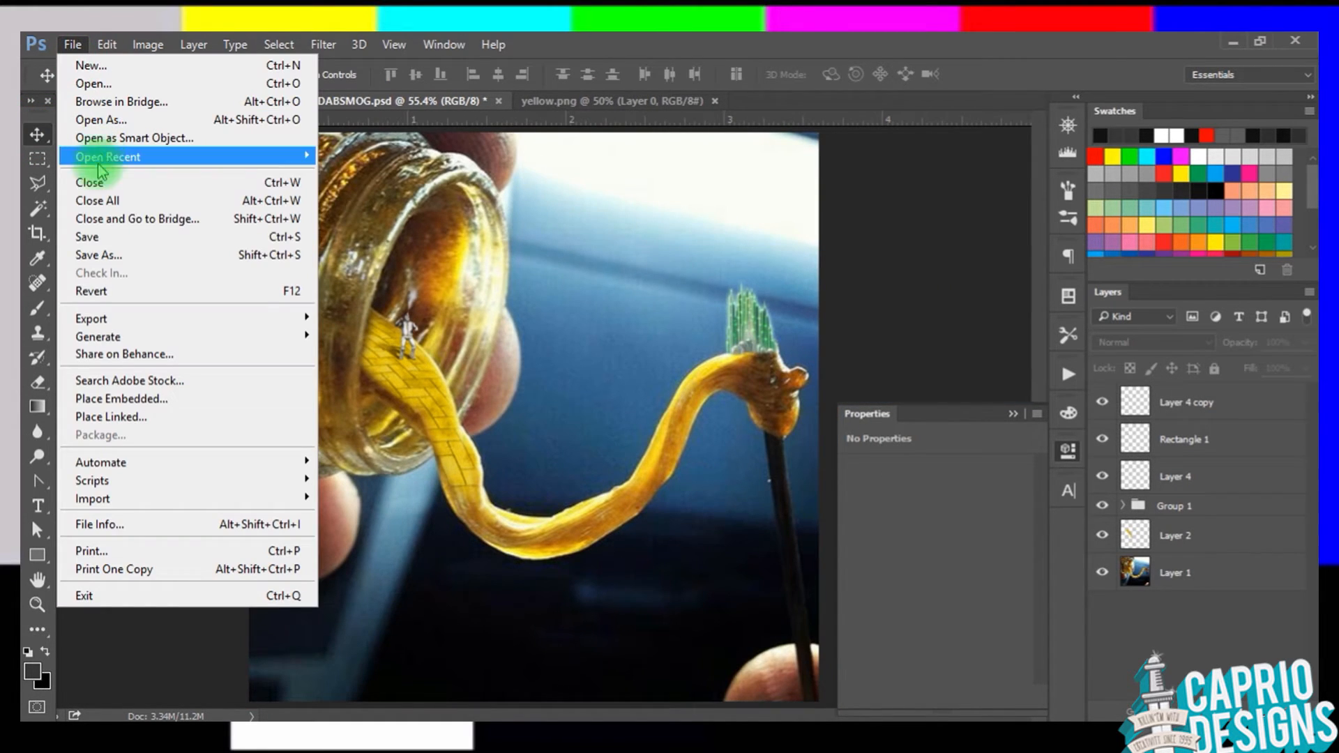
click(98, 241)
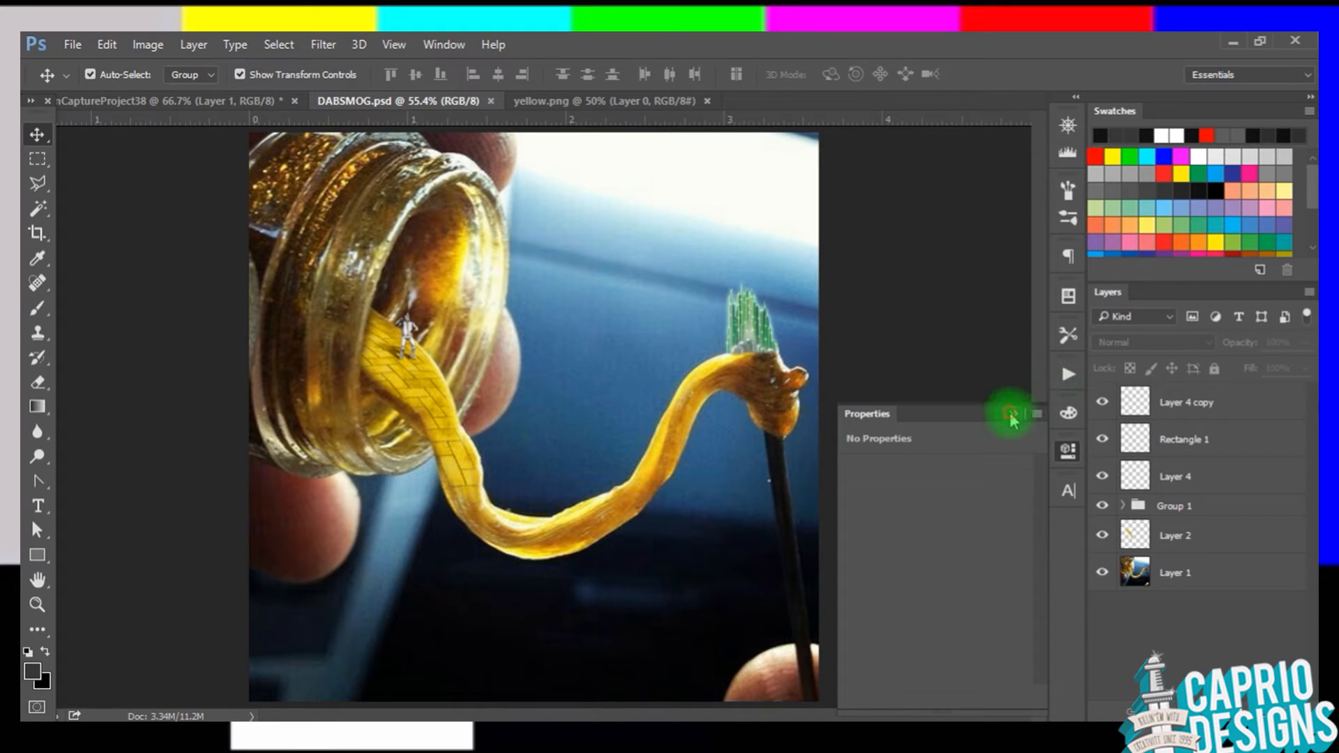
click(1013, 413)
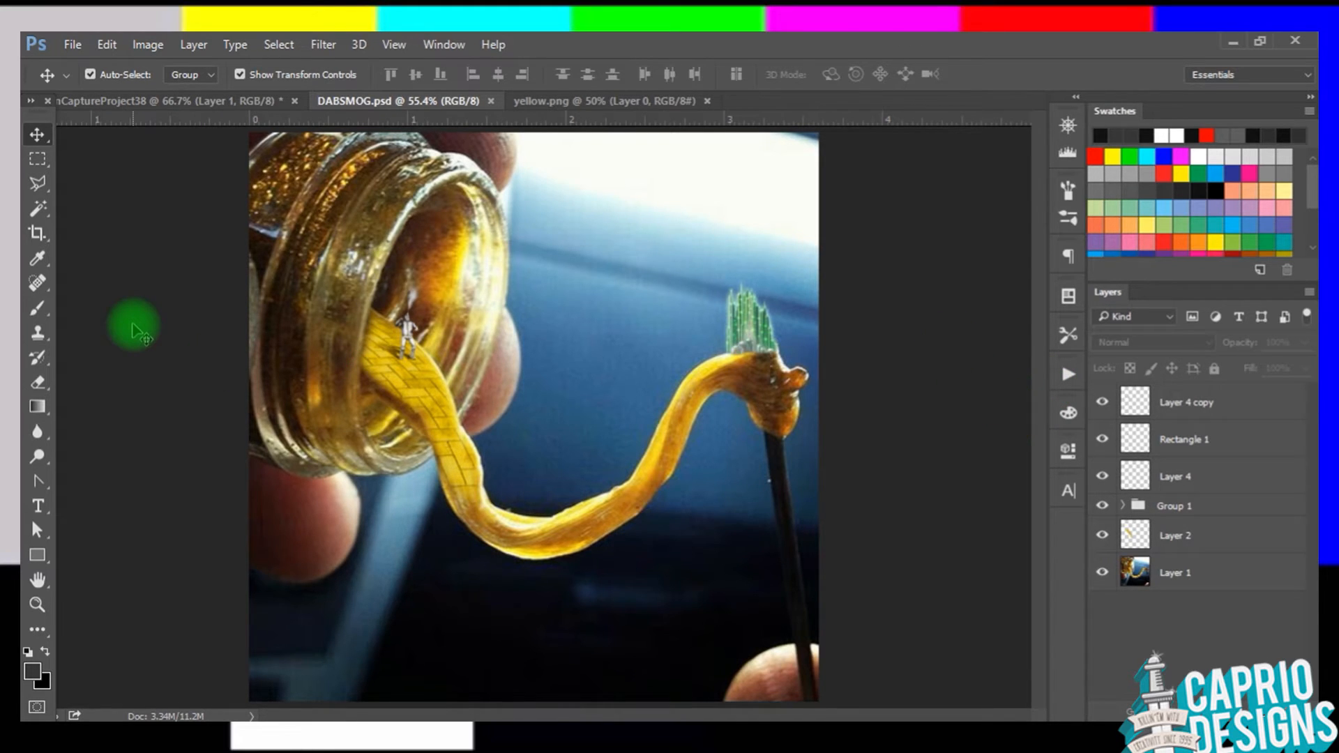
key(ctrl+s)
key(ctrl+minus)
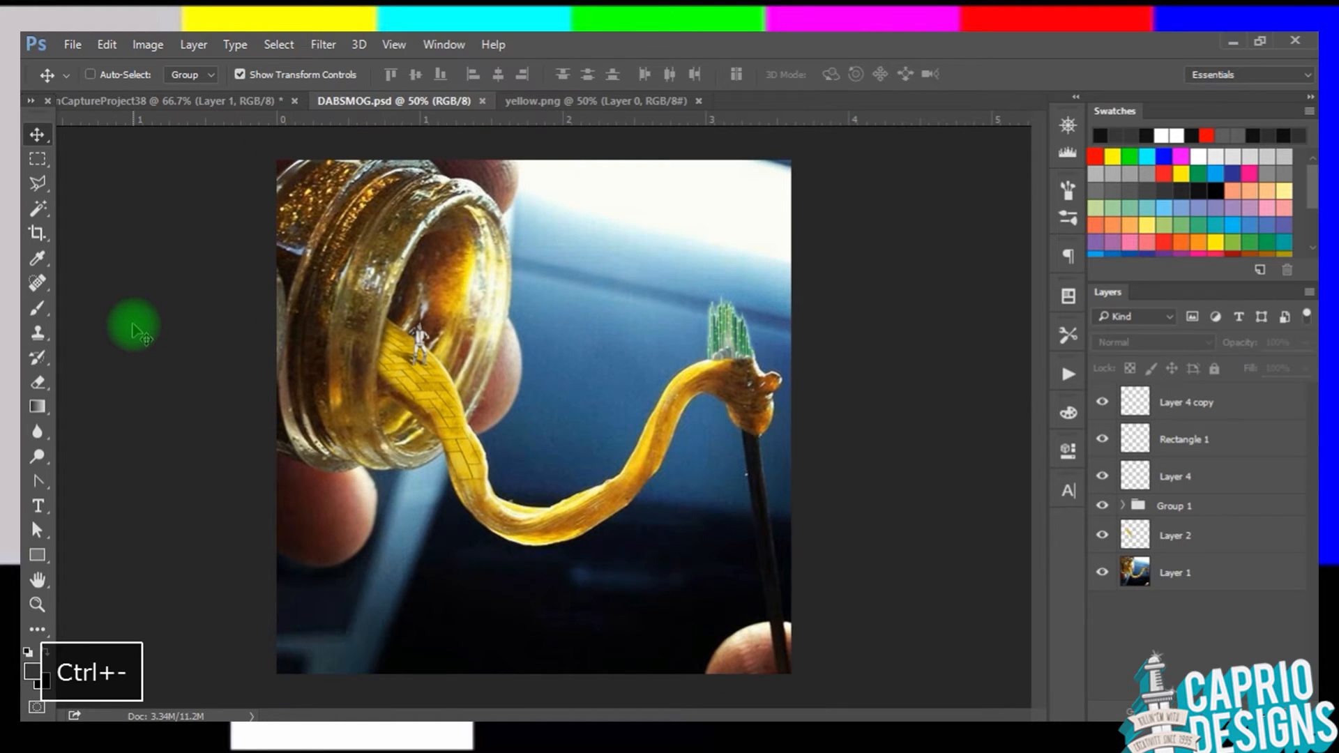
key(ctrl+equal)
key(ctrl+minus)
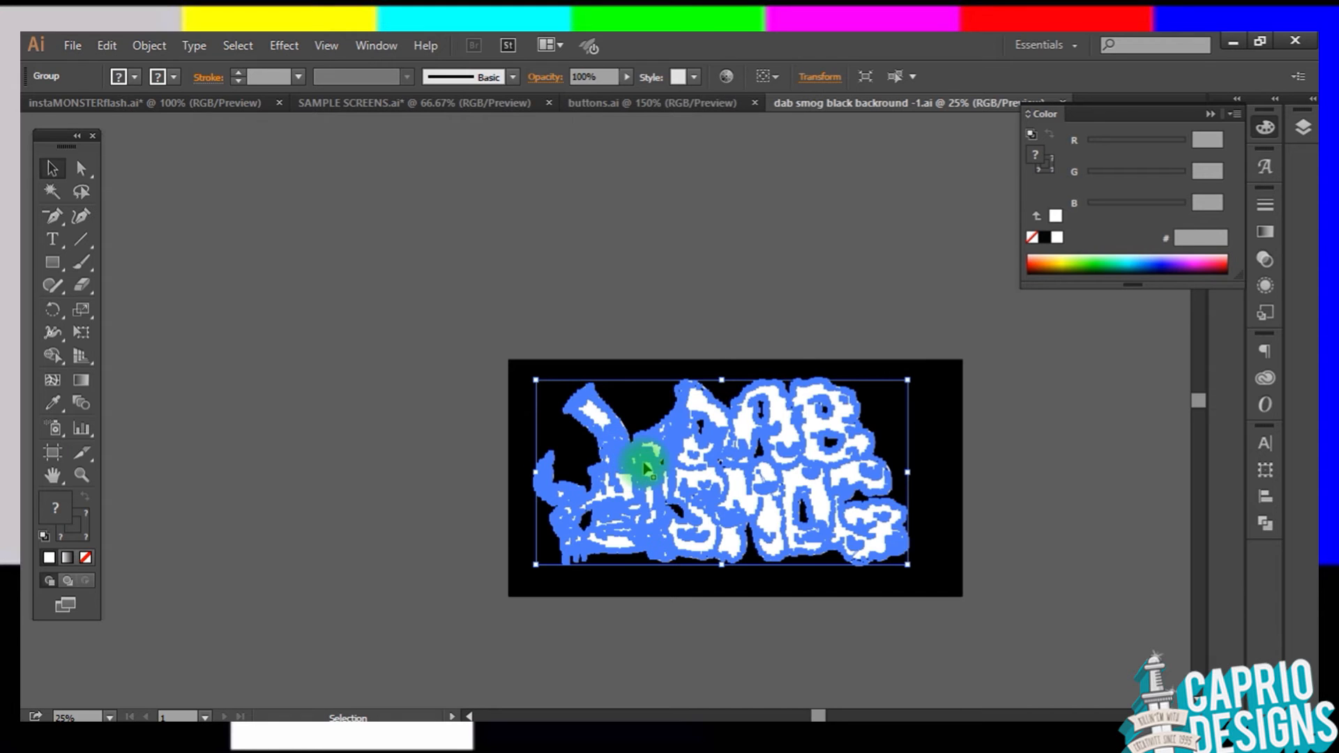
Step: Bring the white DAB SMOG logo from Illustrator into DABSMOG.psd in Photoshop, shrink it and place it in the photo's lower-left corner
mouse_move(637, 457)
mouse_down()
mouse_move(558, 673)
mouse_move(598, 717)
mouse_up()
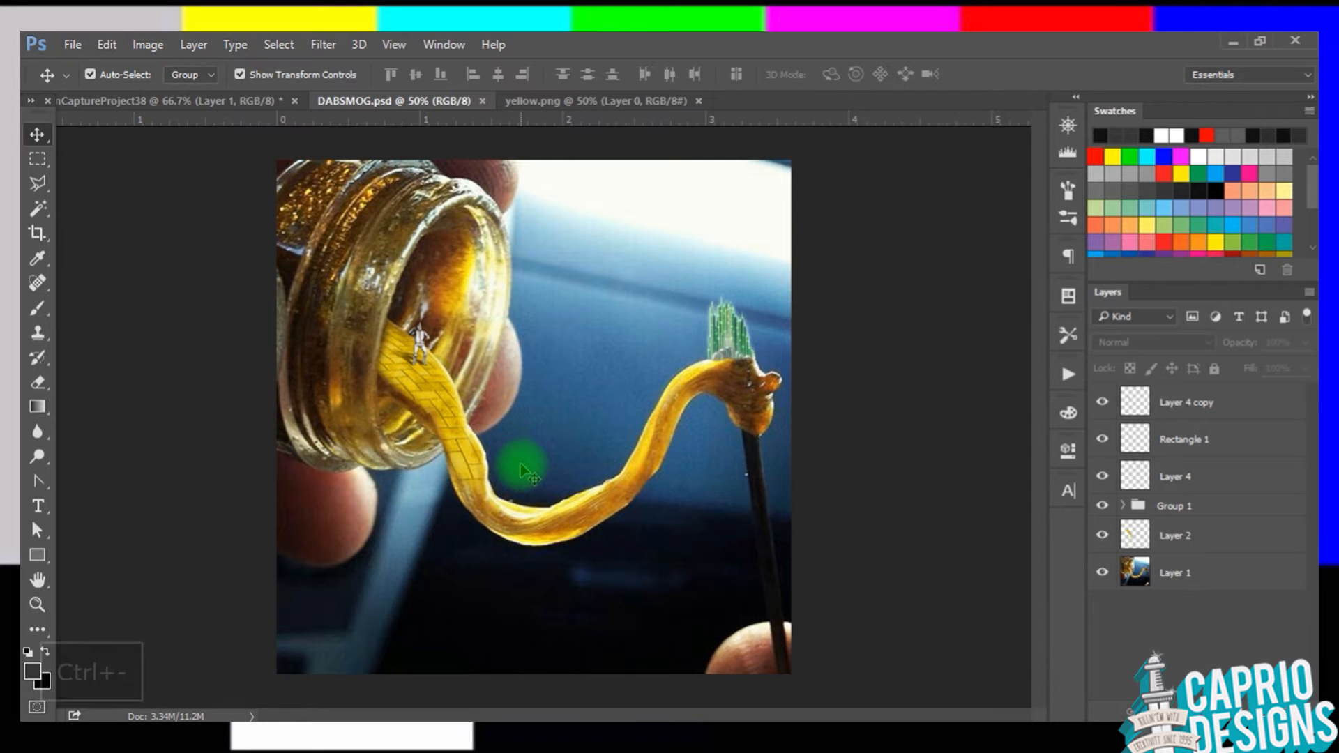
key(ctrl+v)
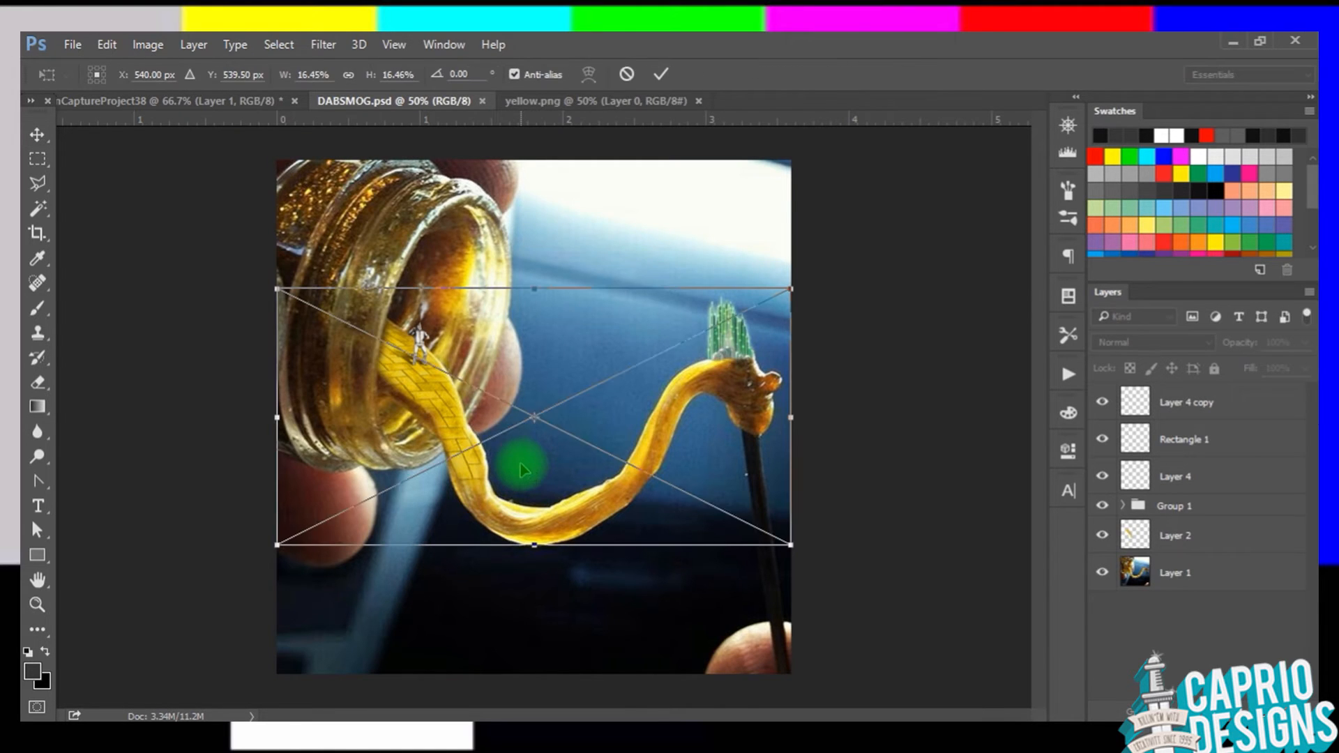
click(35, 137)
click(623, 311)
drag(790, 287, 634, 366)
click(42, 141)
click(608, 313)
mouse_move(518, 421)
mouse_down()
mouse_move(607, 532)
mouse_move(613, 613)
mouse_move(583, 544)
mouse_move(516, 540)
mouse_up()
click(240, 396)
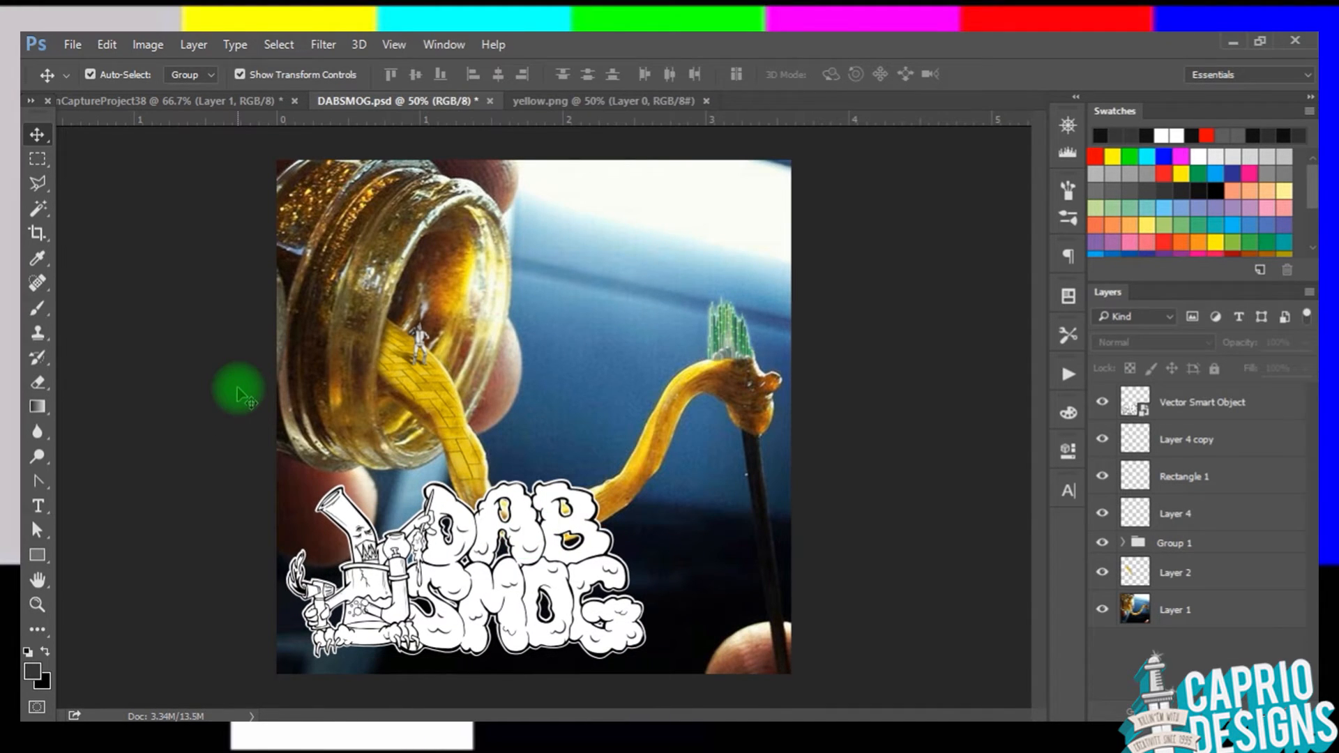
click(446, 492)
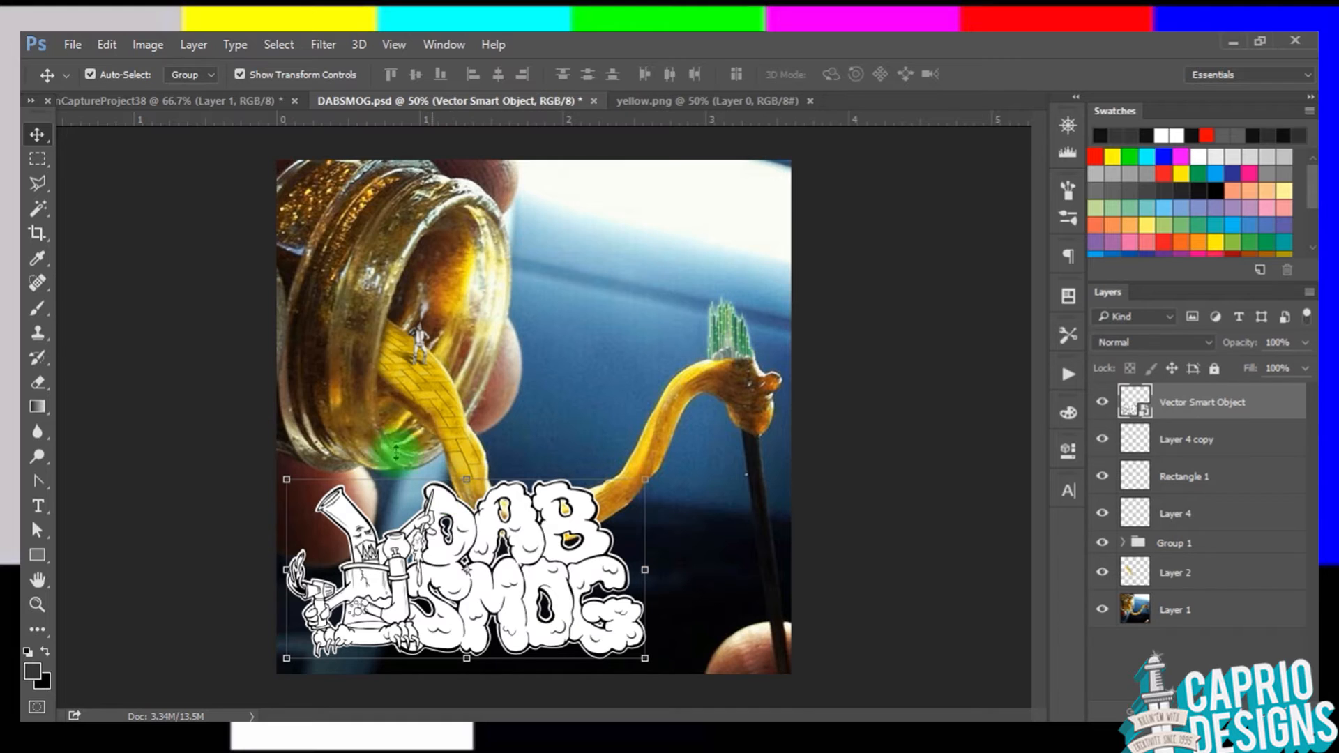
click(193, 49)
click(143, 233)
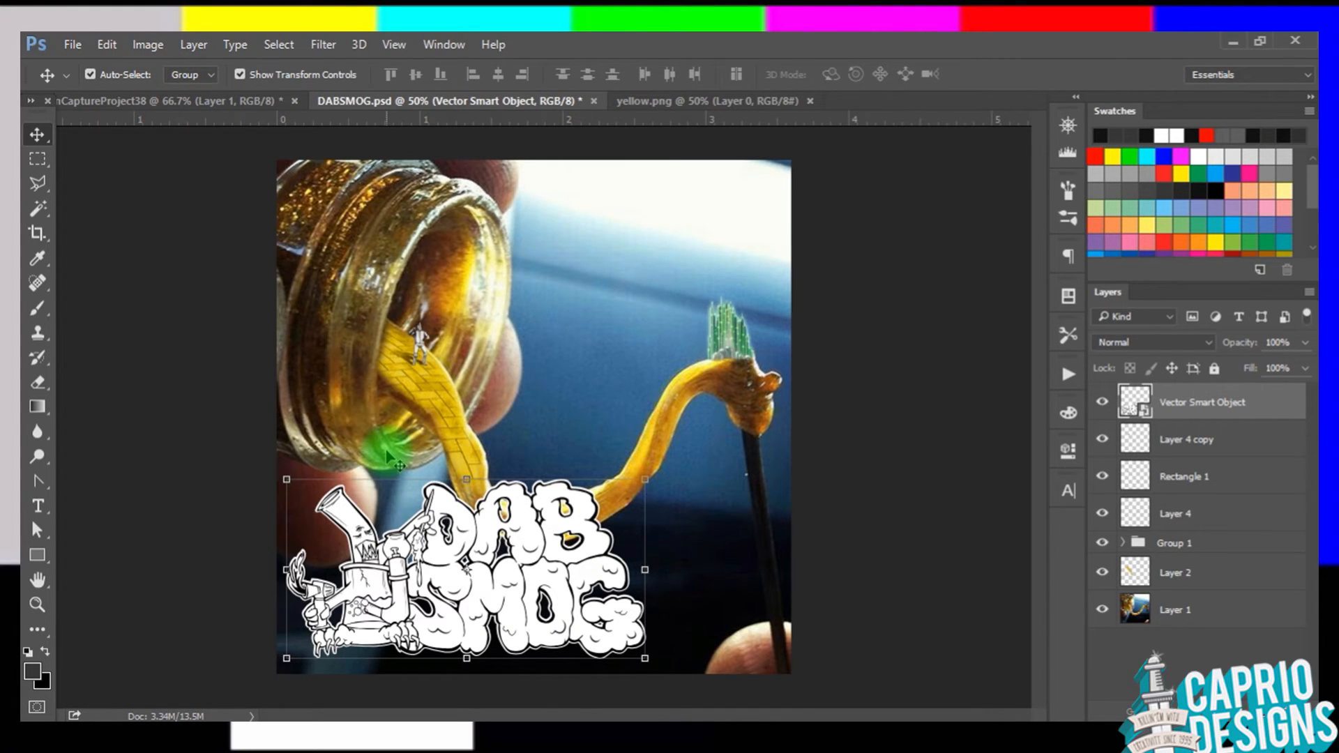
key(ctrl+g)
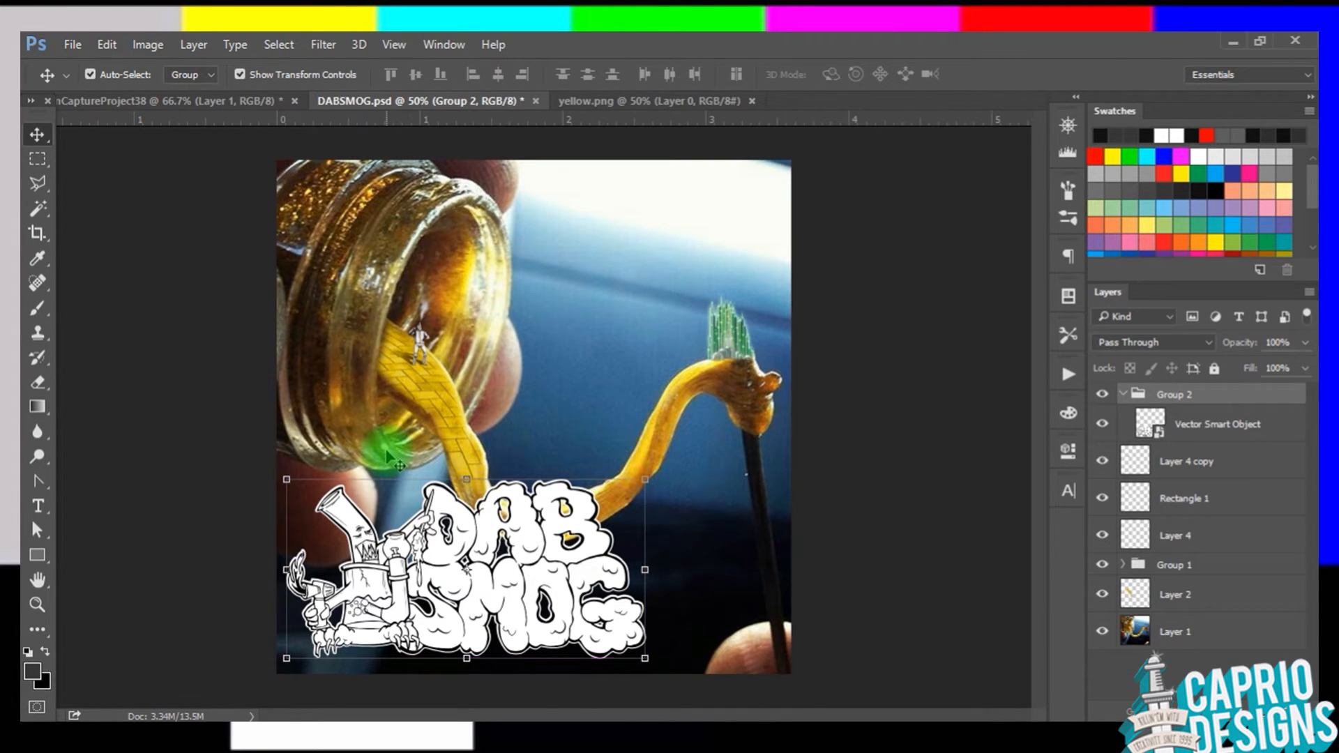
key(ctrl)
key(ctrl+shift+g)
Step: Duplicate the logo layer and give the copy a black Color Overlay
key(ctrl+j)
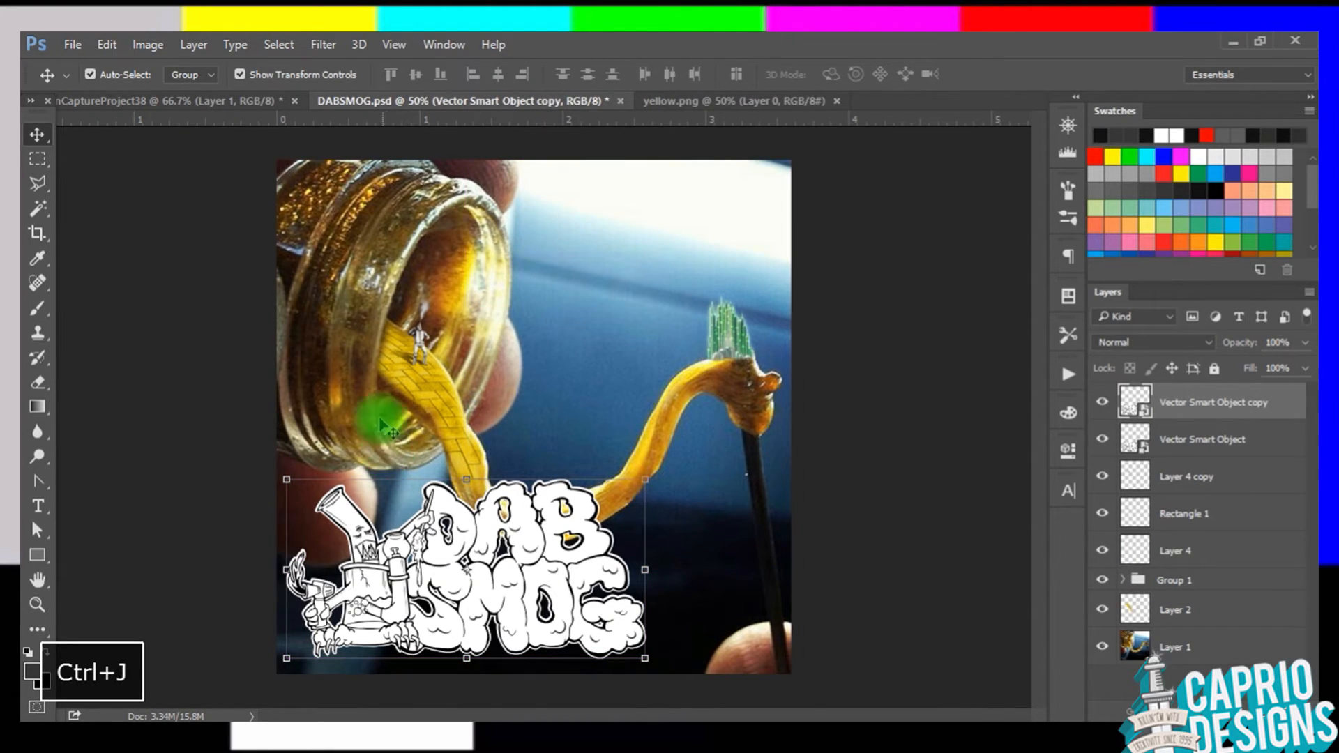
click(193, 44)
mouse_move(266, 195)
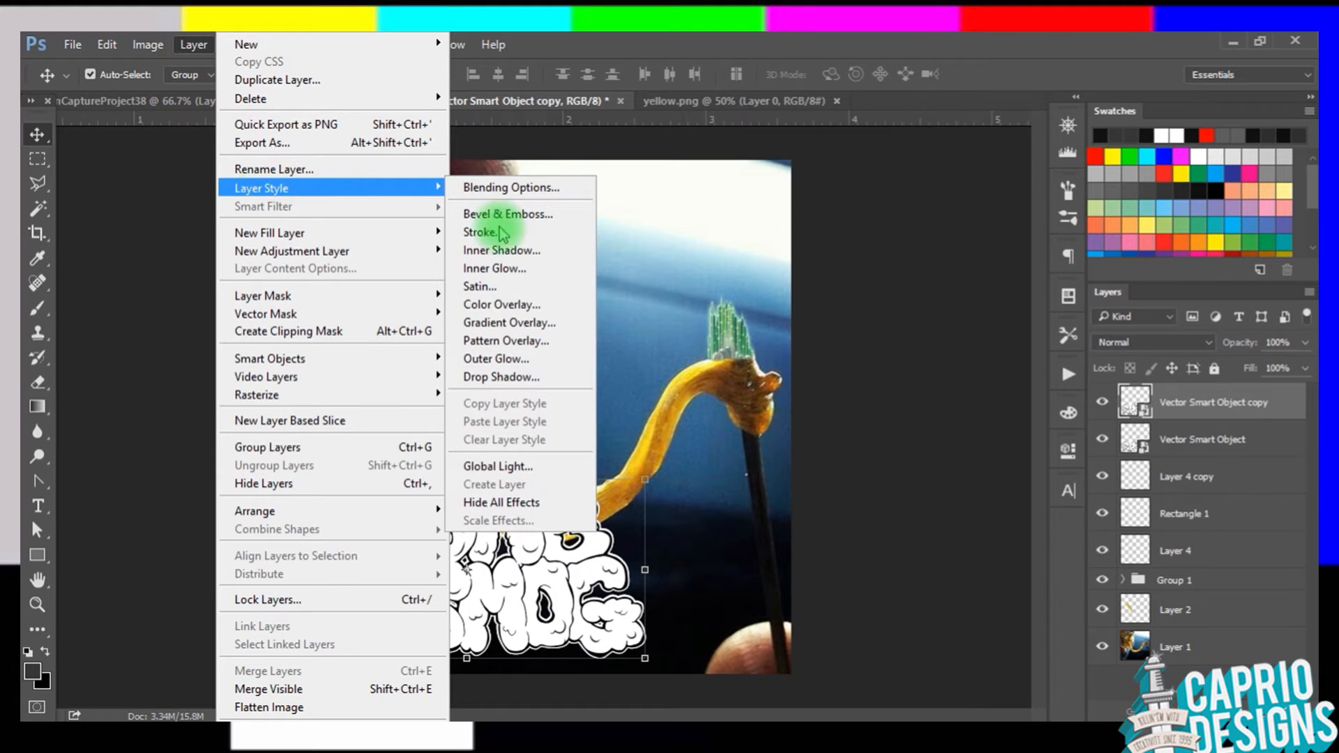
click(502, 305)
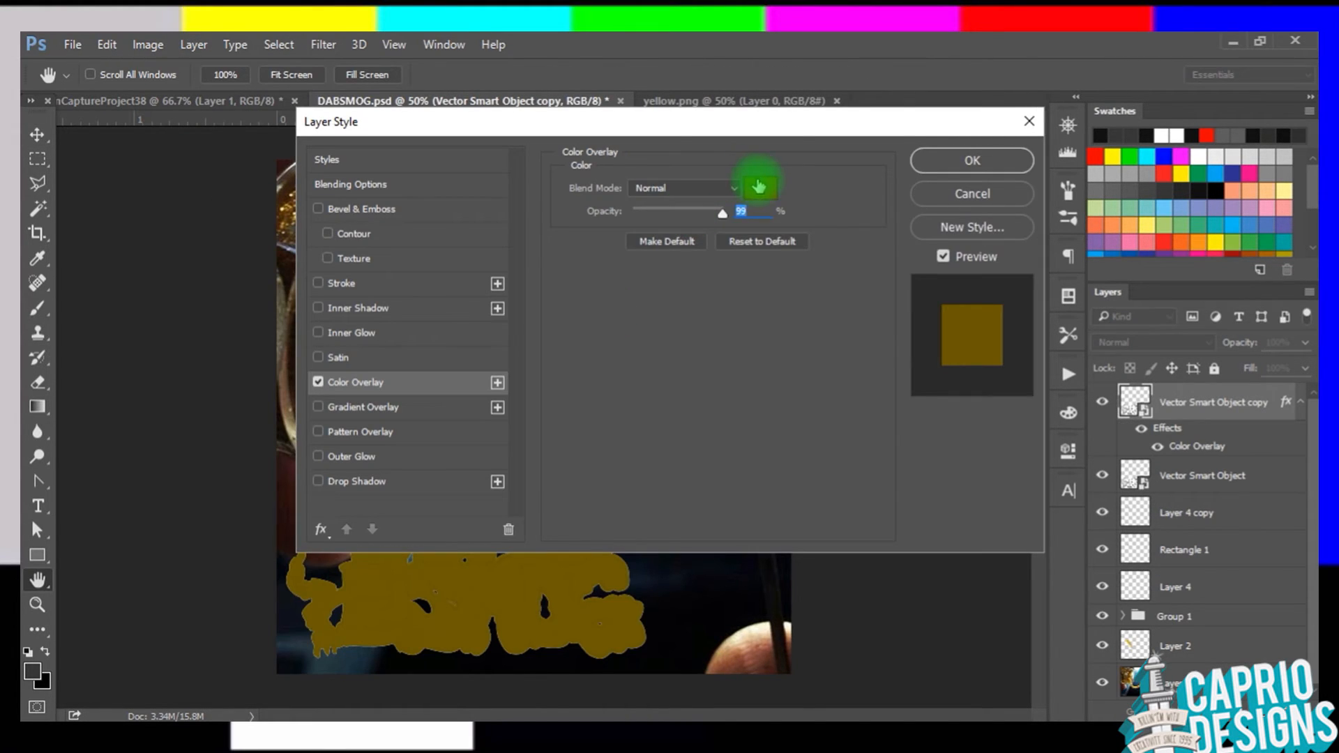
click(759, 187)
drag(609, 386, 739, 490)
click(882, 183)
click(951, 168)
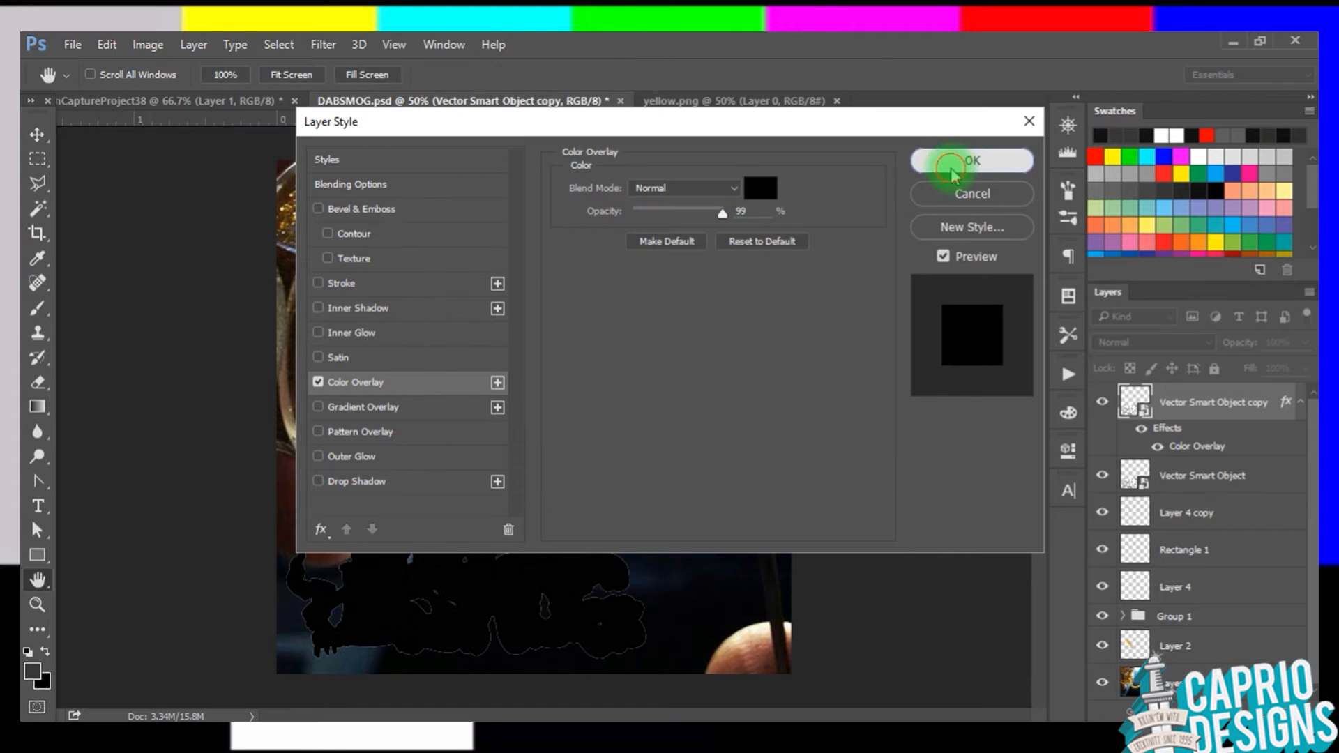
Step: Apply a Gaussian Blur of about 9.4 px to the black logo copy and send it behind the white logo
click(321, 44)
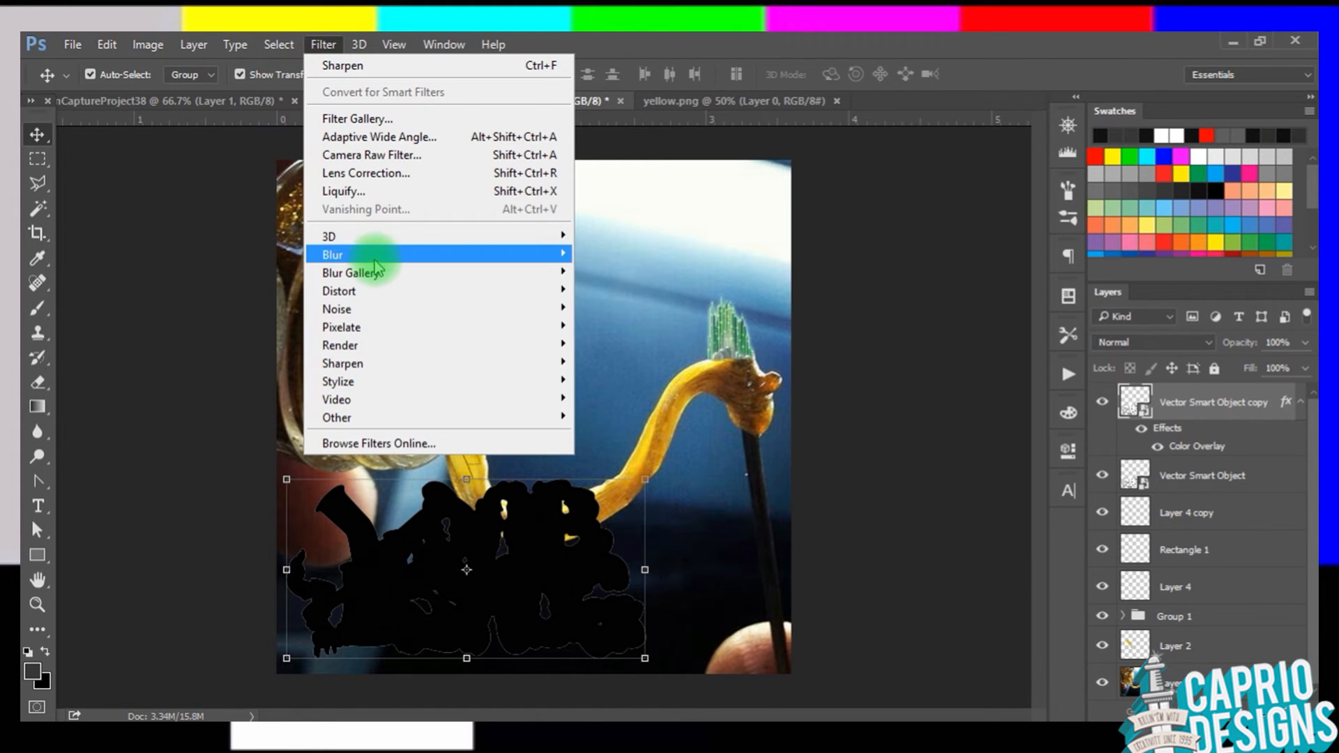
mouse_move(561, 254)
click(614, 341)
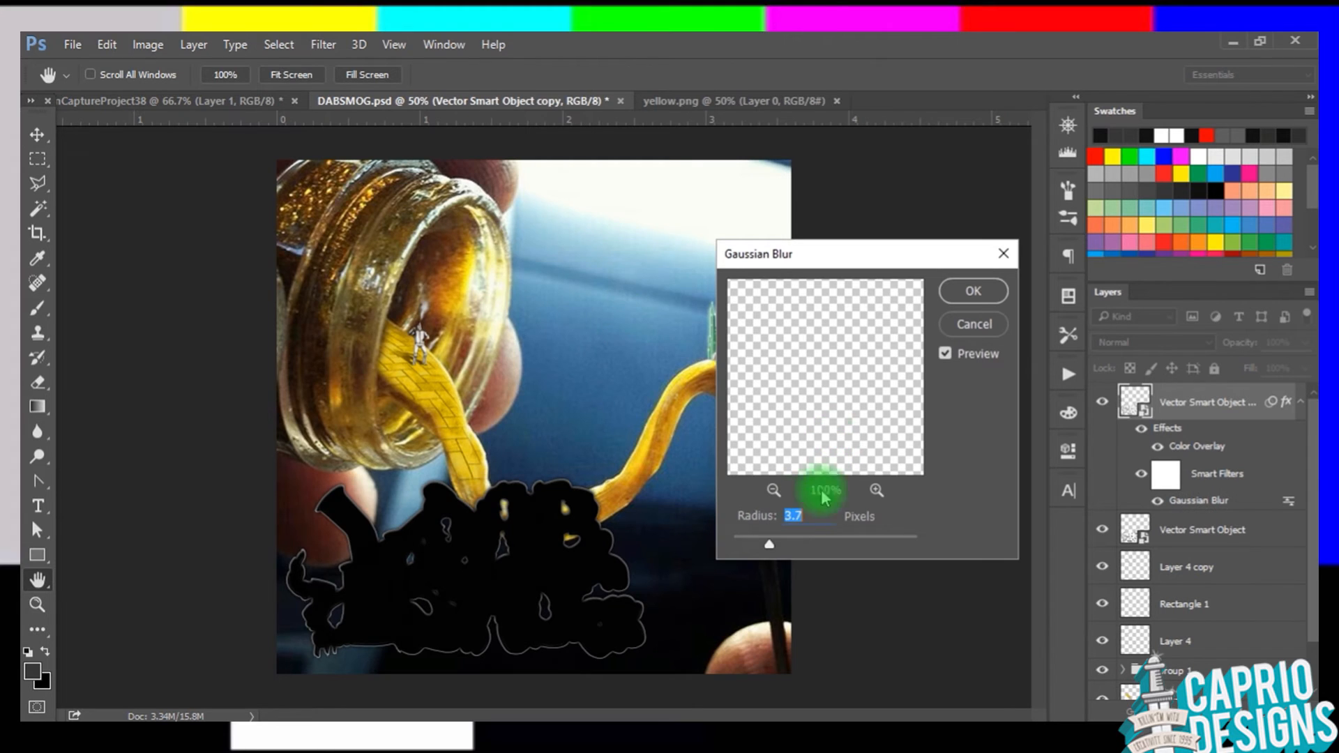
drag(769, 544, 823, 544)
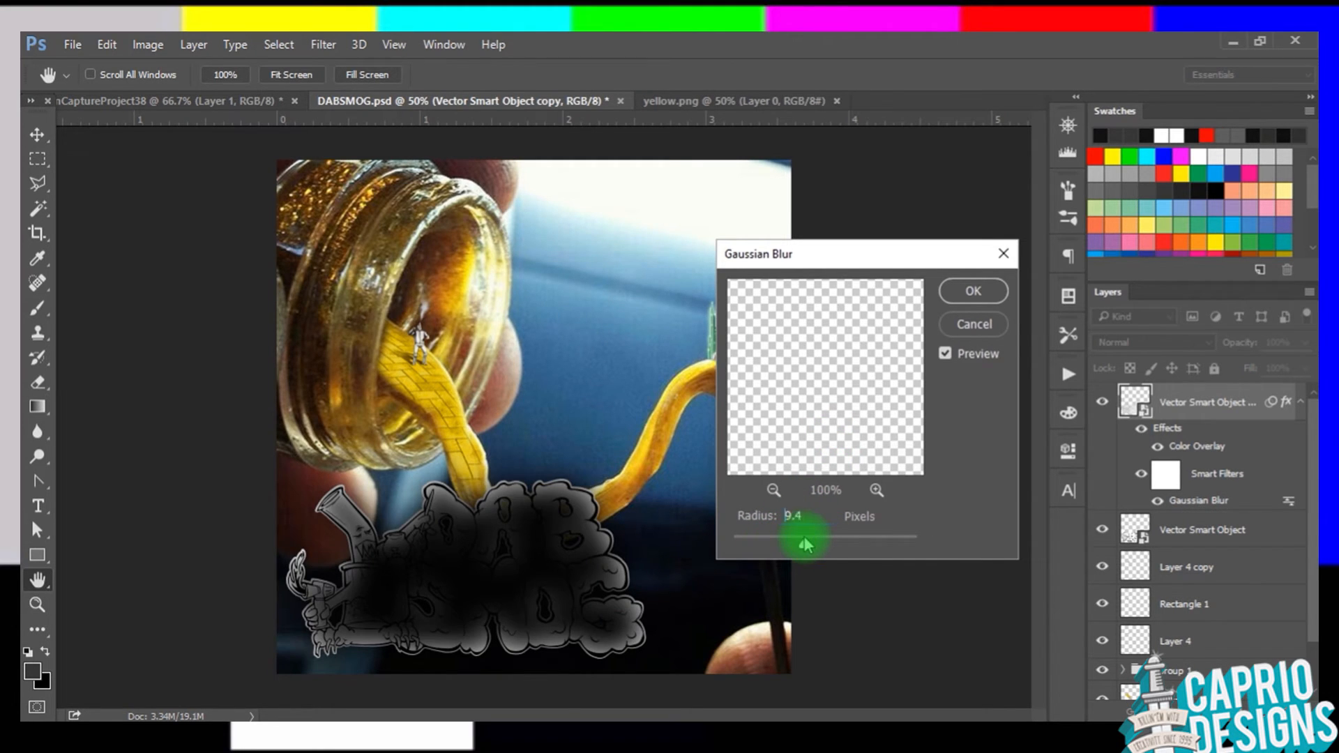
click(971, 291)
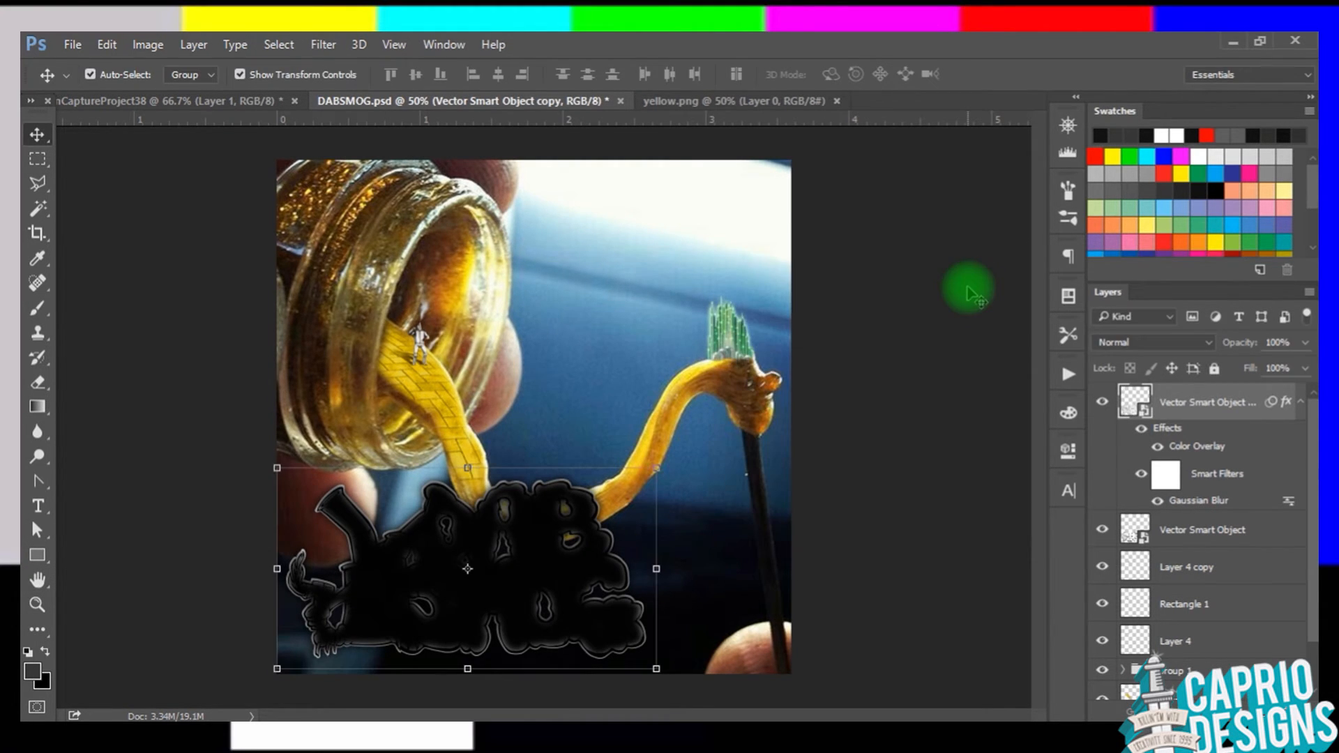
key(ctrl+bracketleft)
click(143, 380)
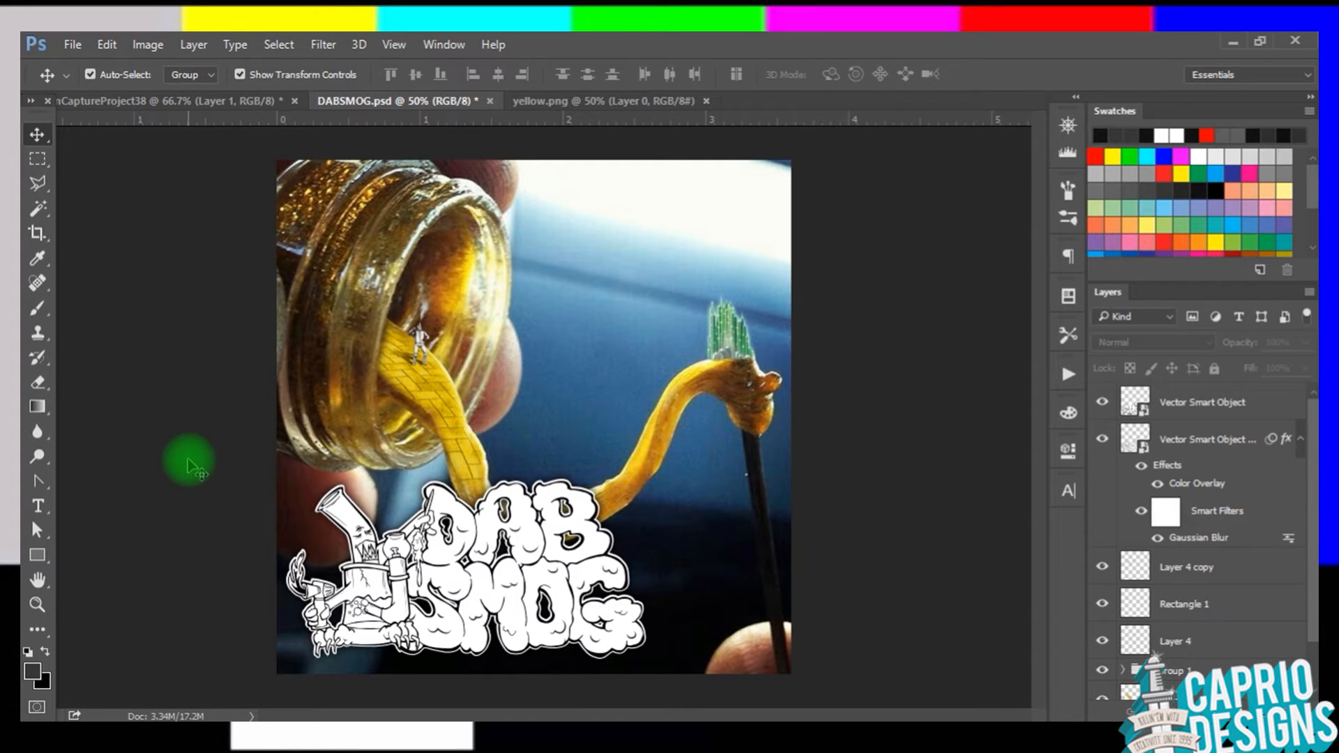
Step: Select the white logo and its blurred shadow together and scale both down to about 81%
click(324, 505)
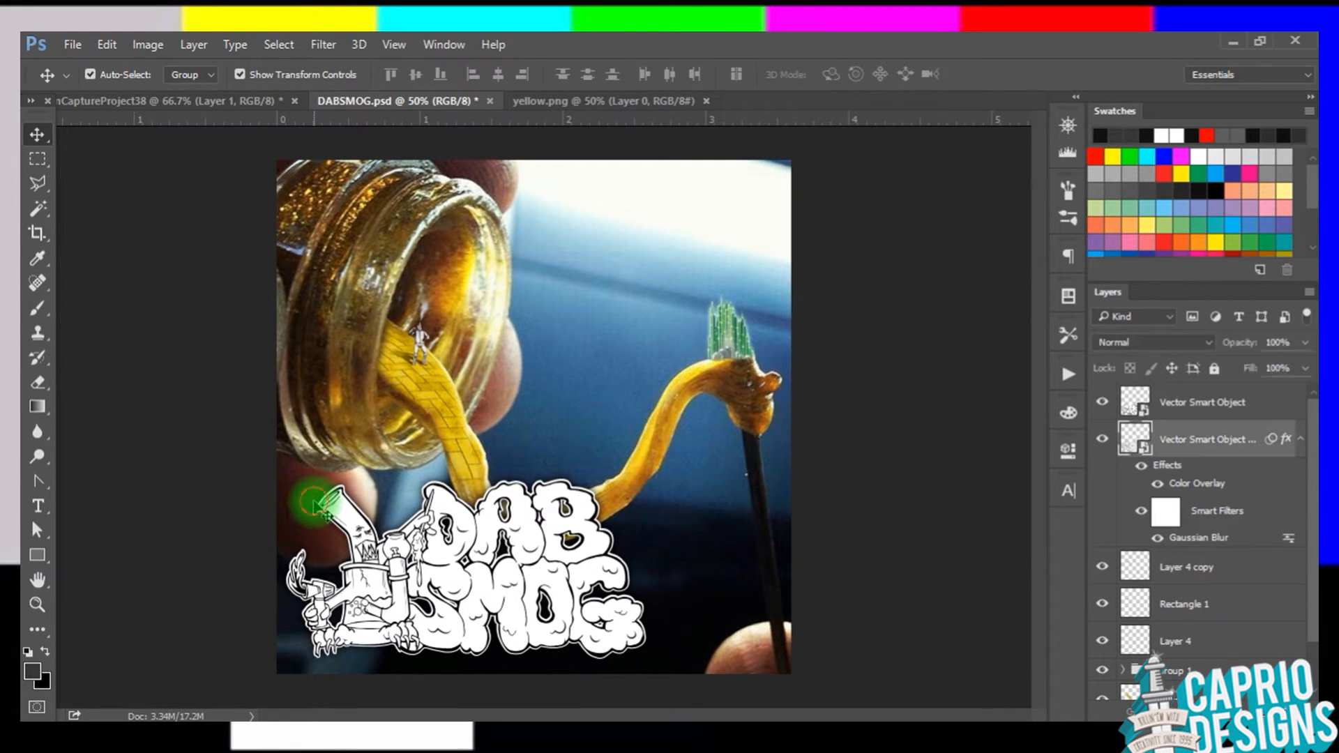
shift+click(324, 505)
shift+click(655, 468)
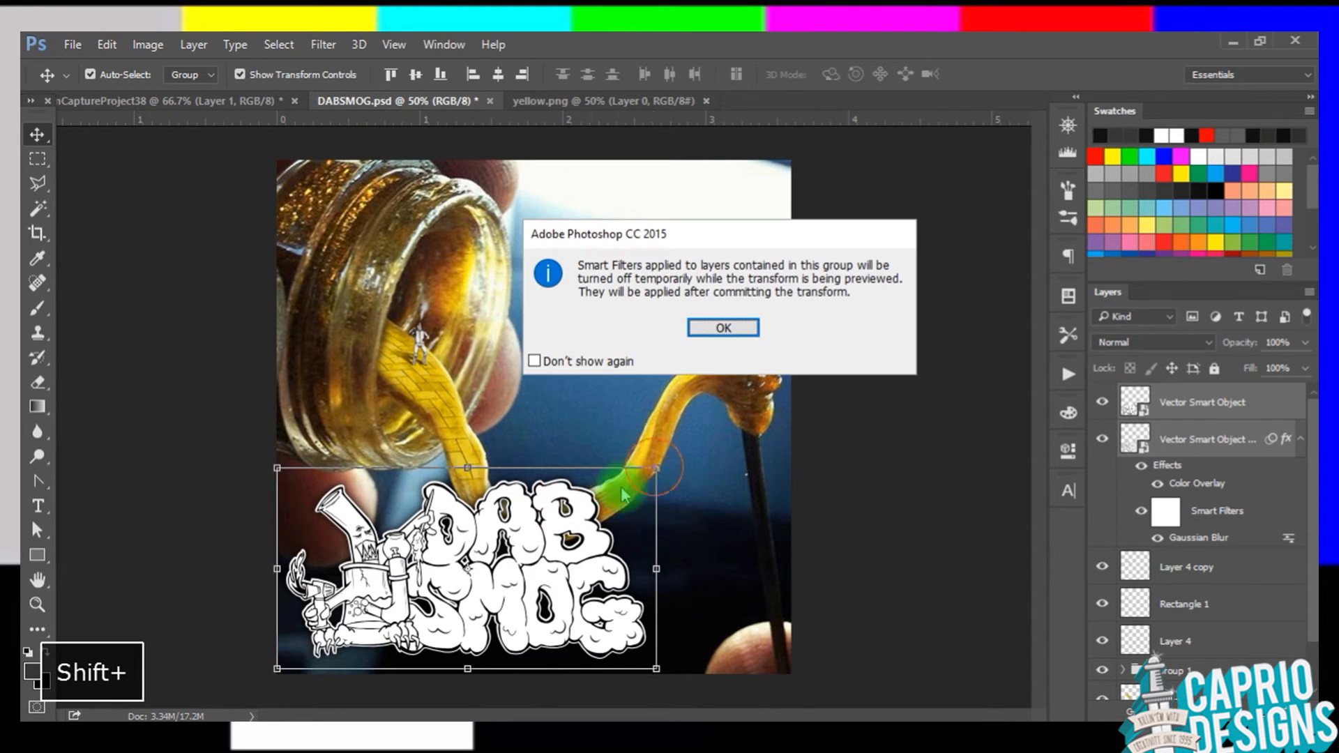
click(718, 327)
drag(658, 460, 578, 483)
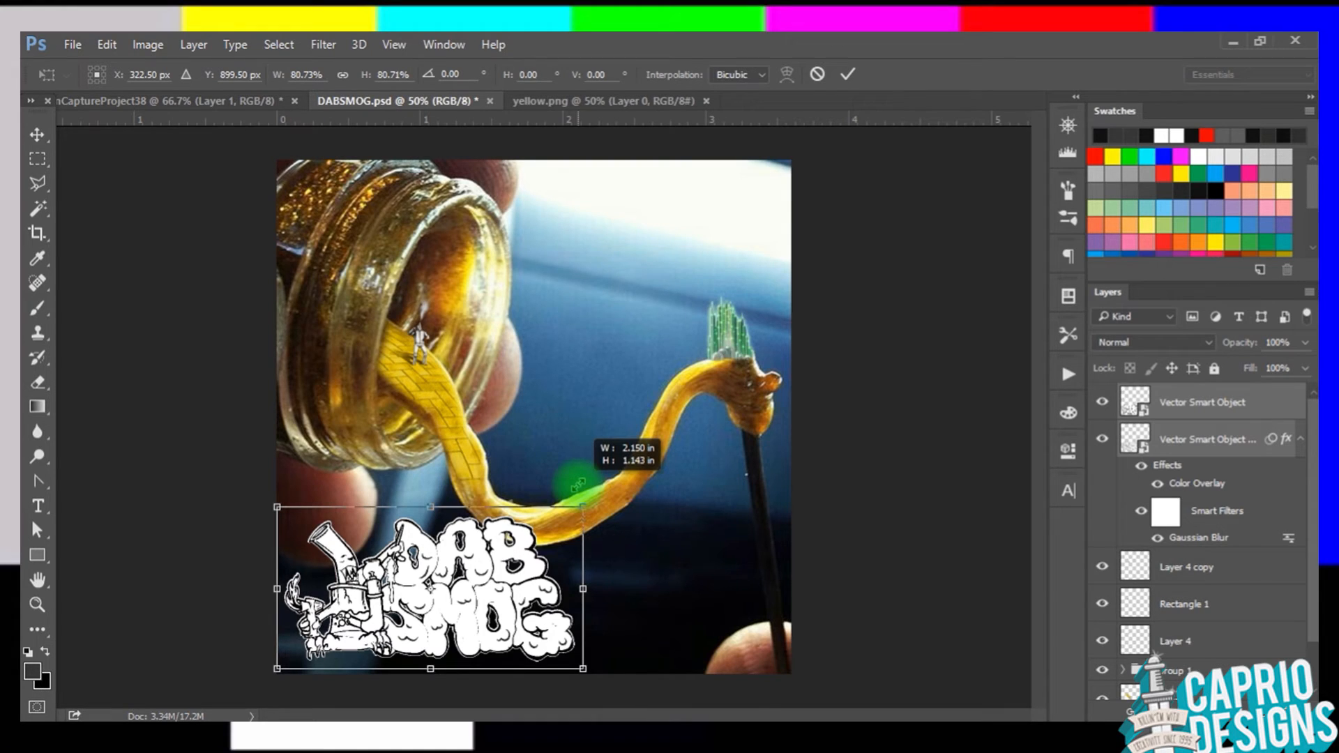
click(37, 133)
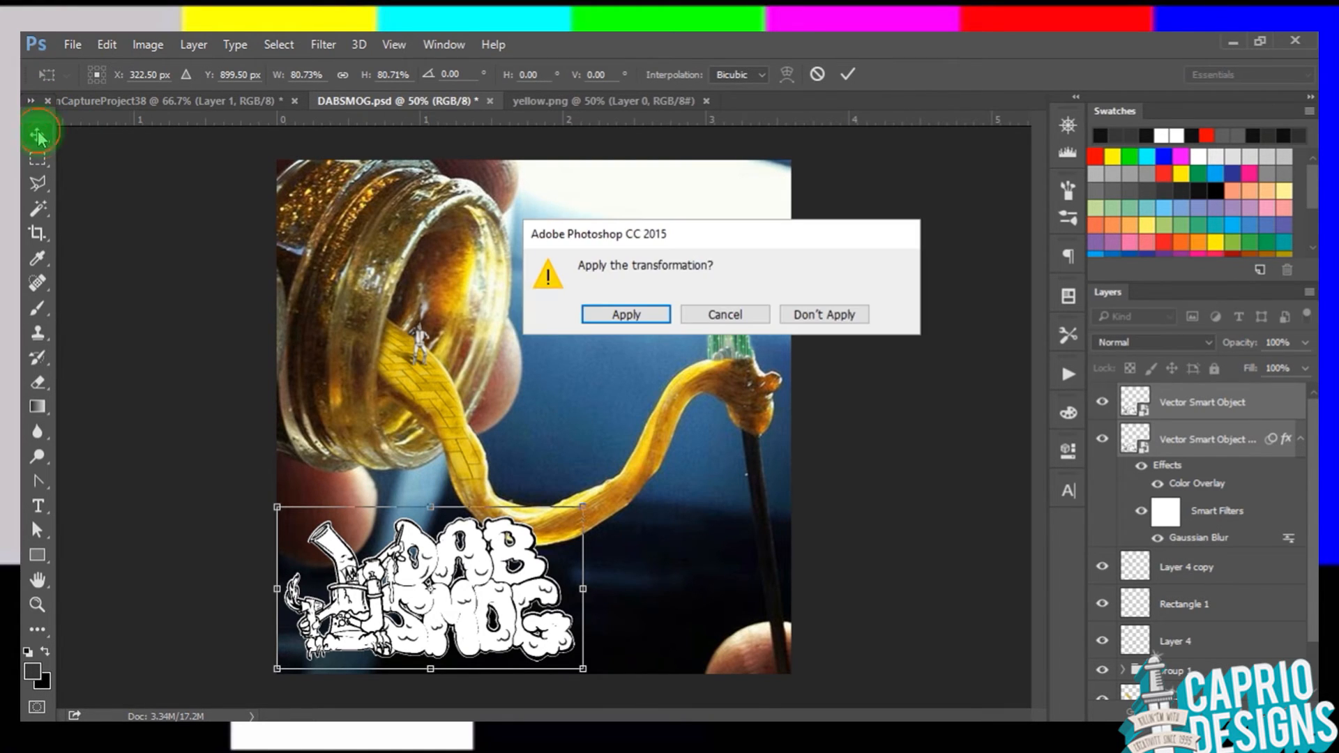
click(604, 317)
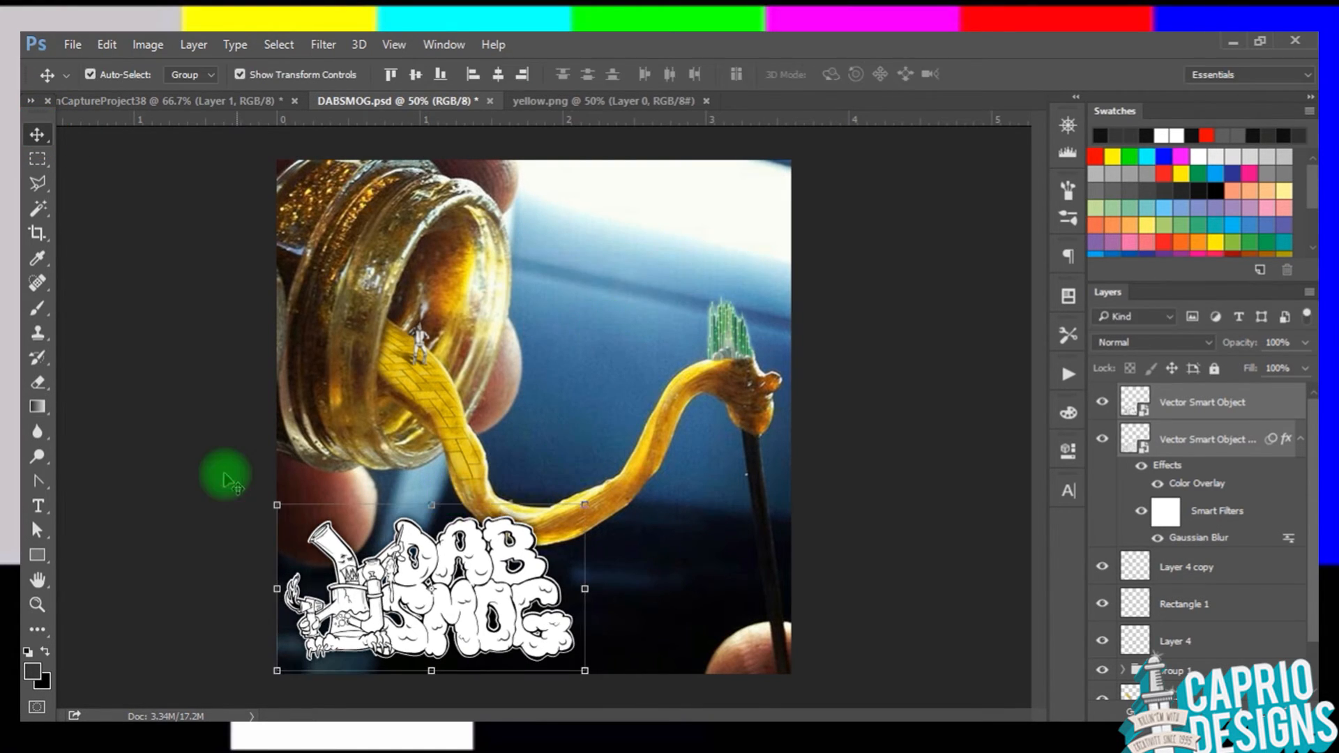
Step: Enlarge the logo and its shadow together to about 105%, apply the transformation and deselect
key(ctrl+j)
click(335, 536)
shift+click(338, 535)
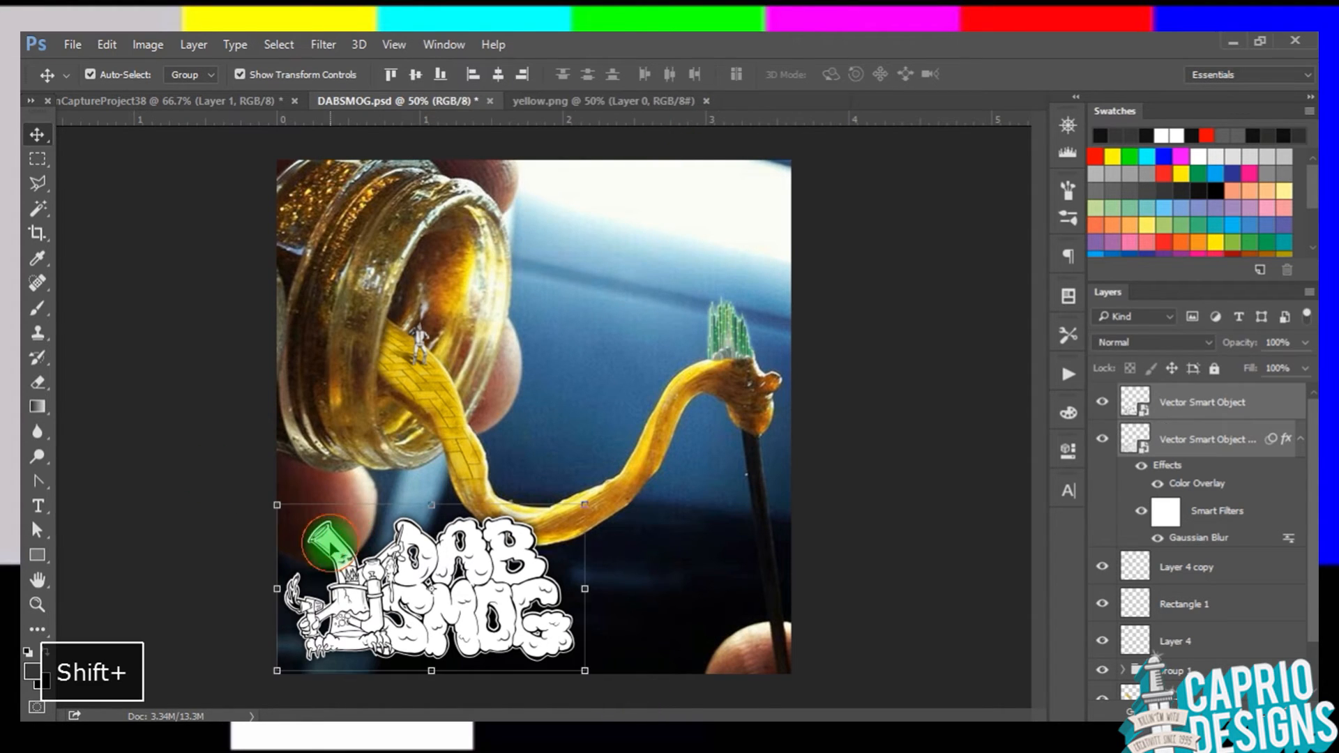
shift+click(584, 504)
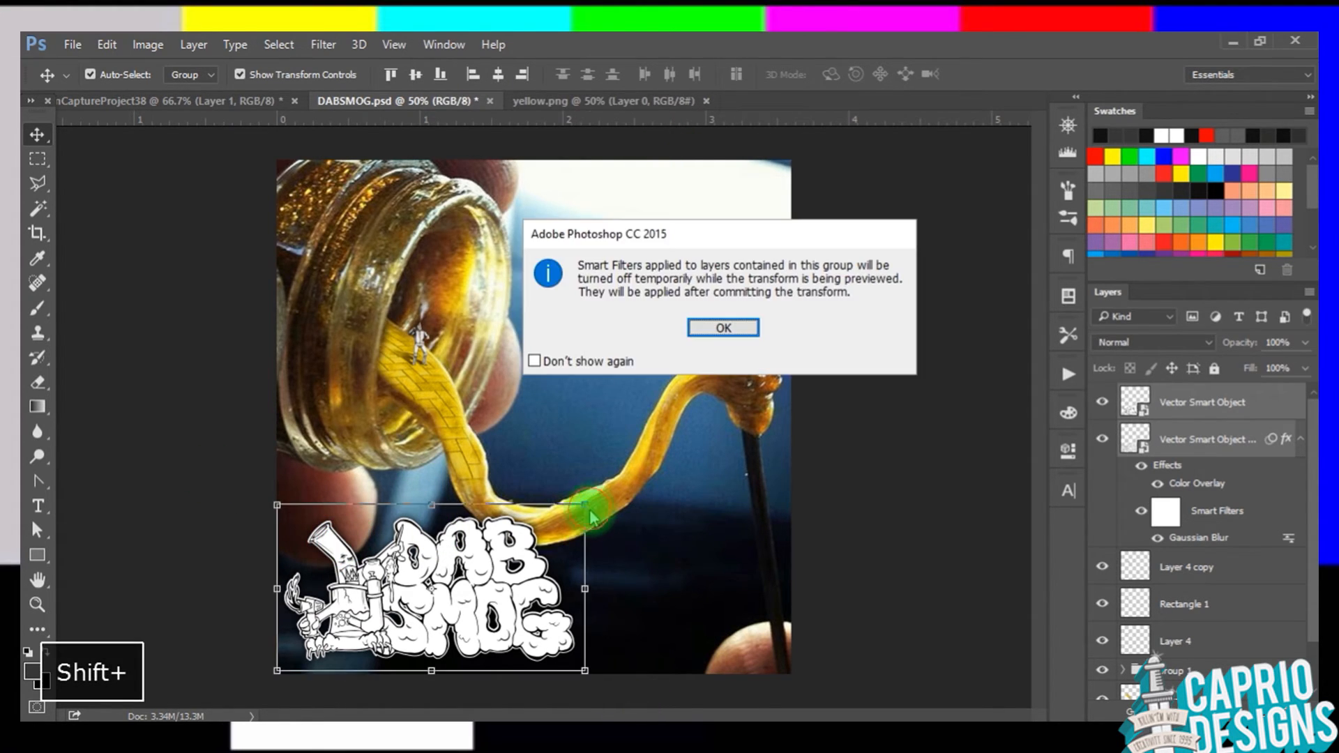
click(698, 328)
mouse_move(586, 505)
mouse_down()
mouse_move(476, 544)
mouse_move(548, 530)
mouse_move(596, 483)
mouse_move(578, 486)
mouse_up()
click(37, 134)
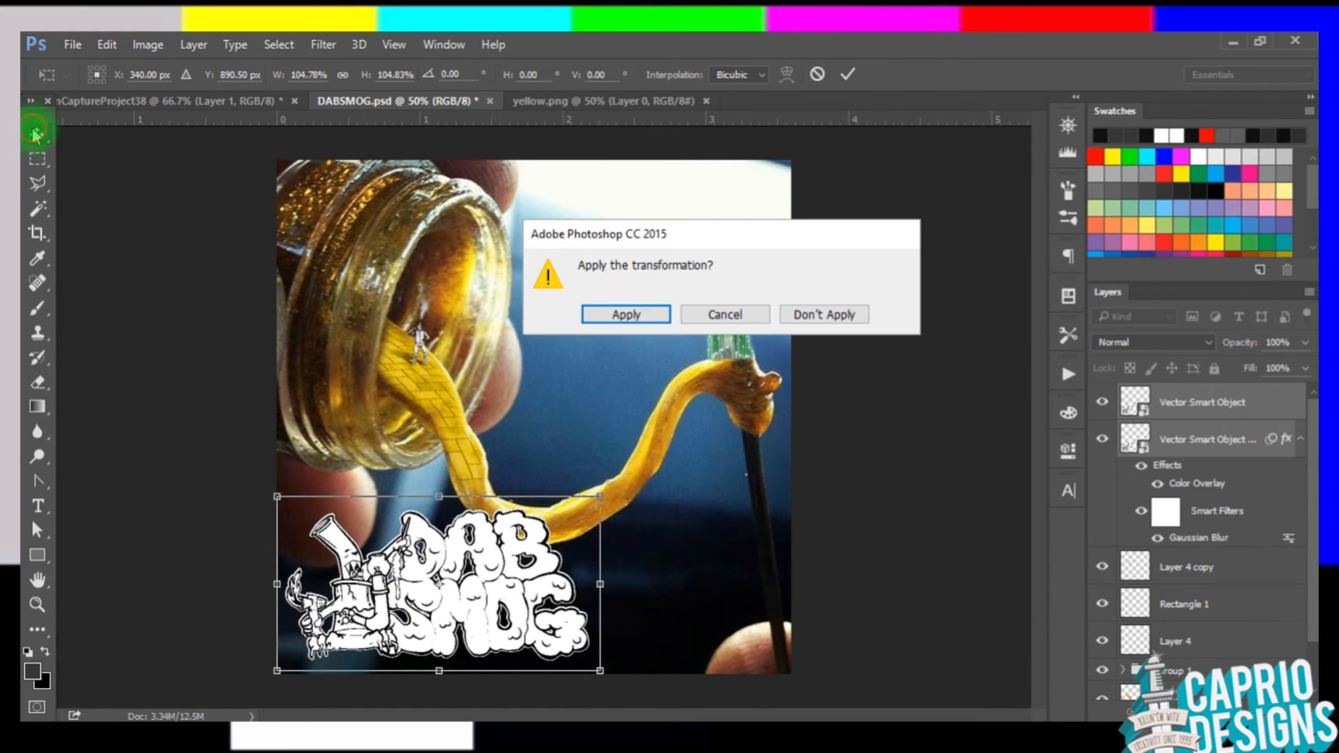
click(606, 320)
click(145, 458)
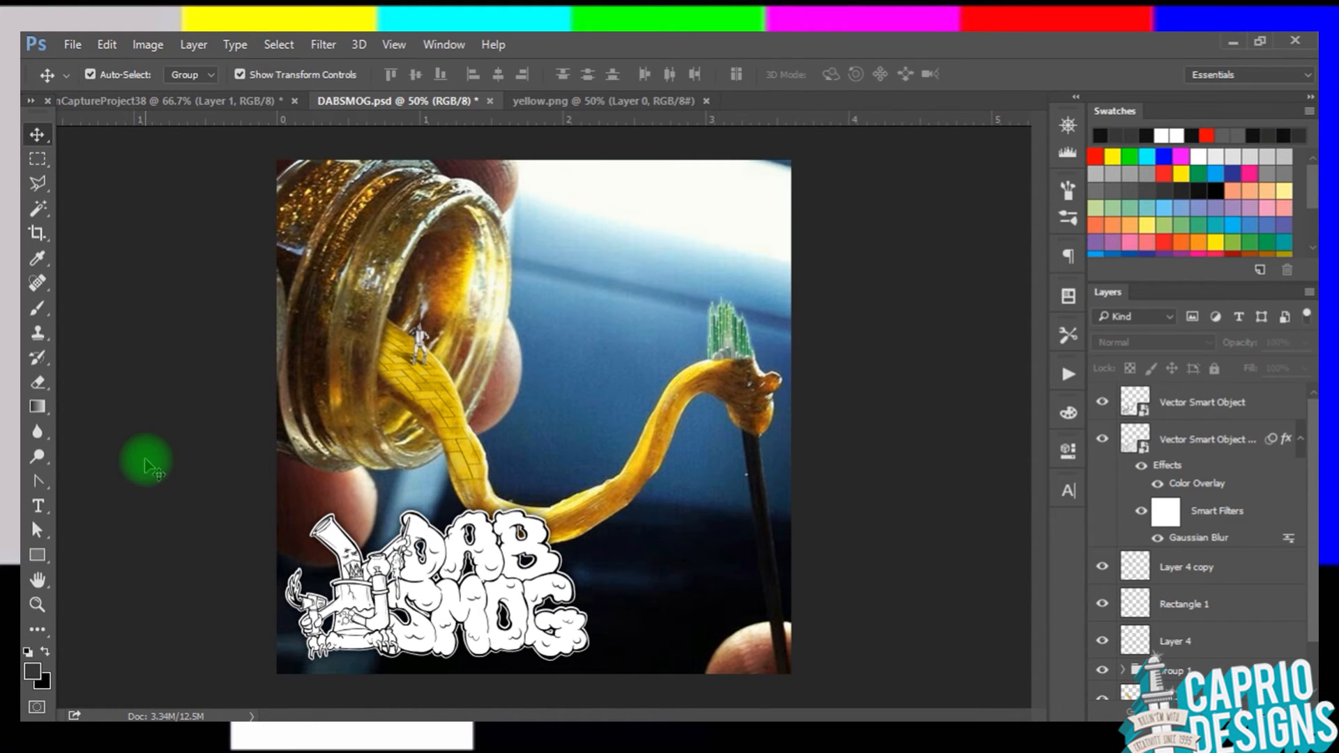
Step: Select the logo and its shadow together, nudge them down about 0.02 in, and deselect
click(496, 516)
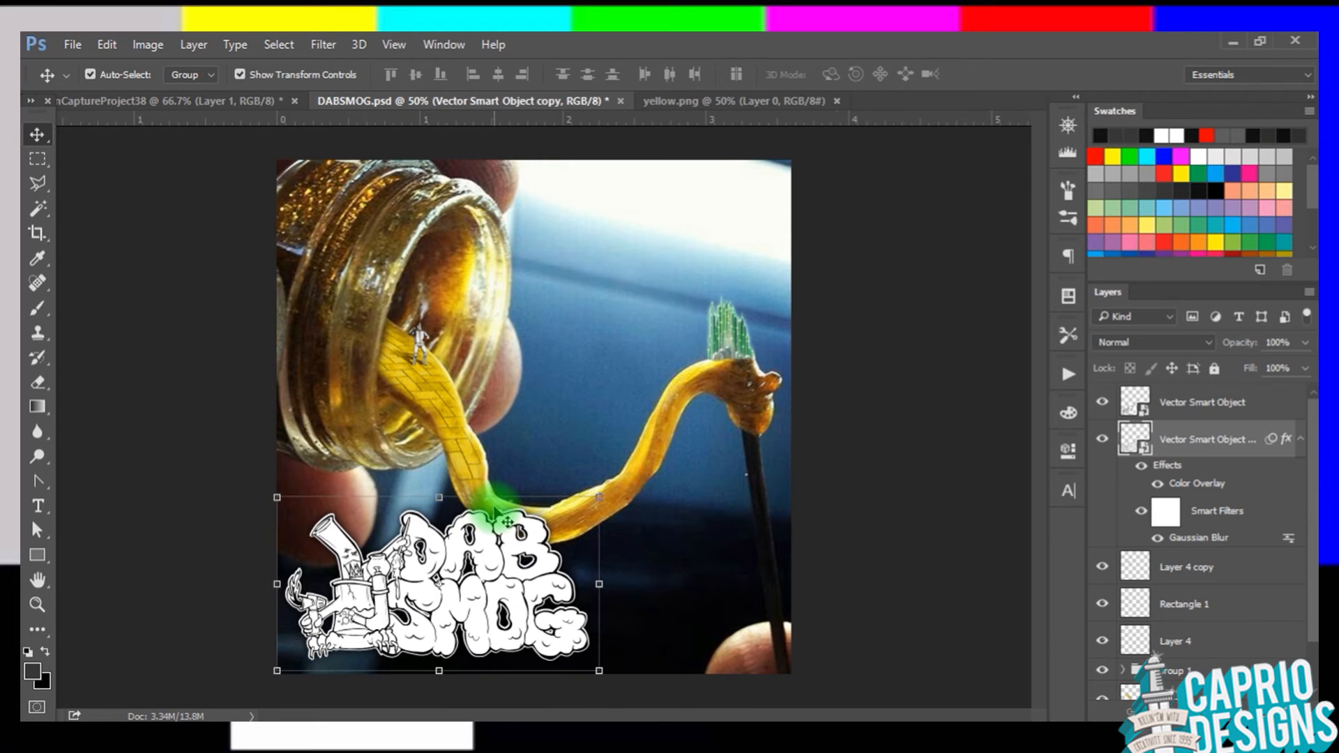
click(185, 394)
drag(201, 555, 379, 622)
shift+click(629, 579)
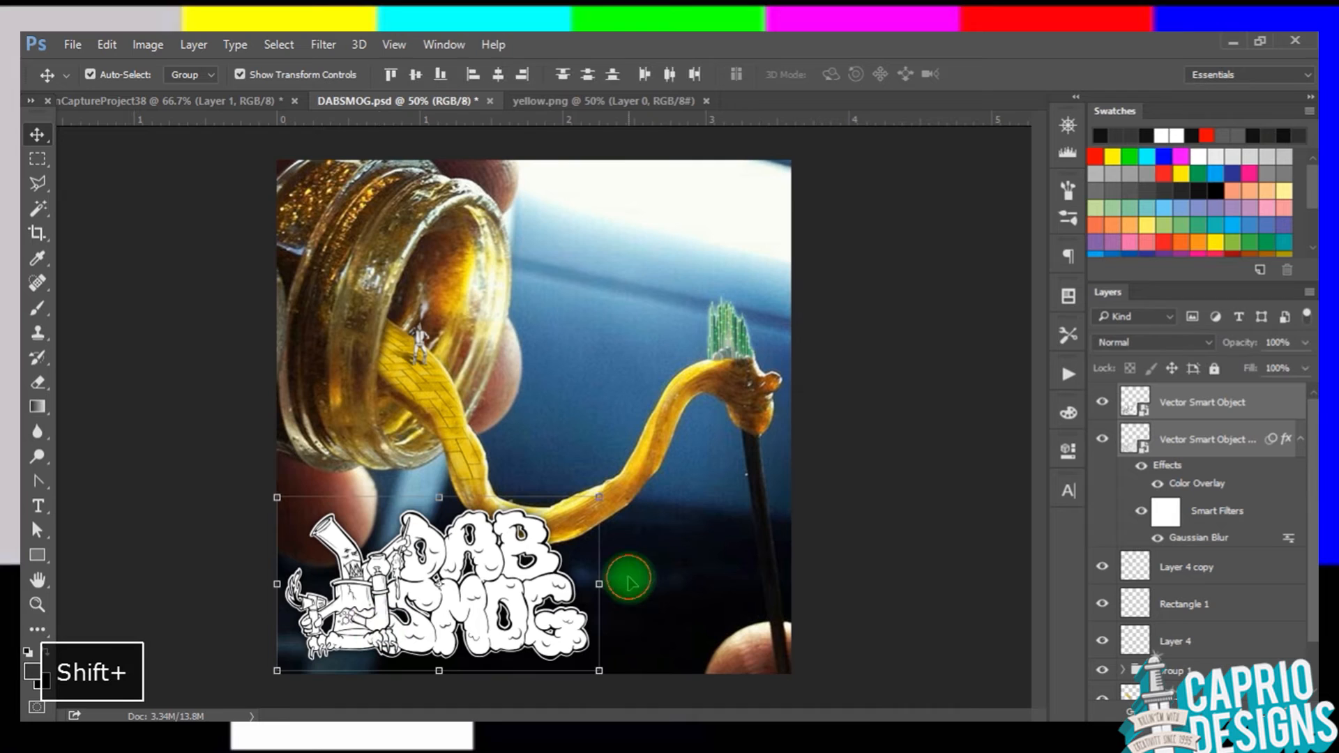
drag(490, 562, 488, 568)
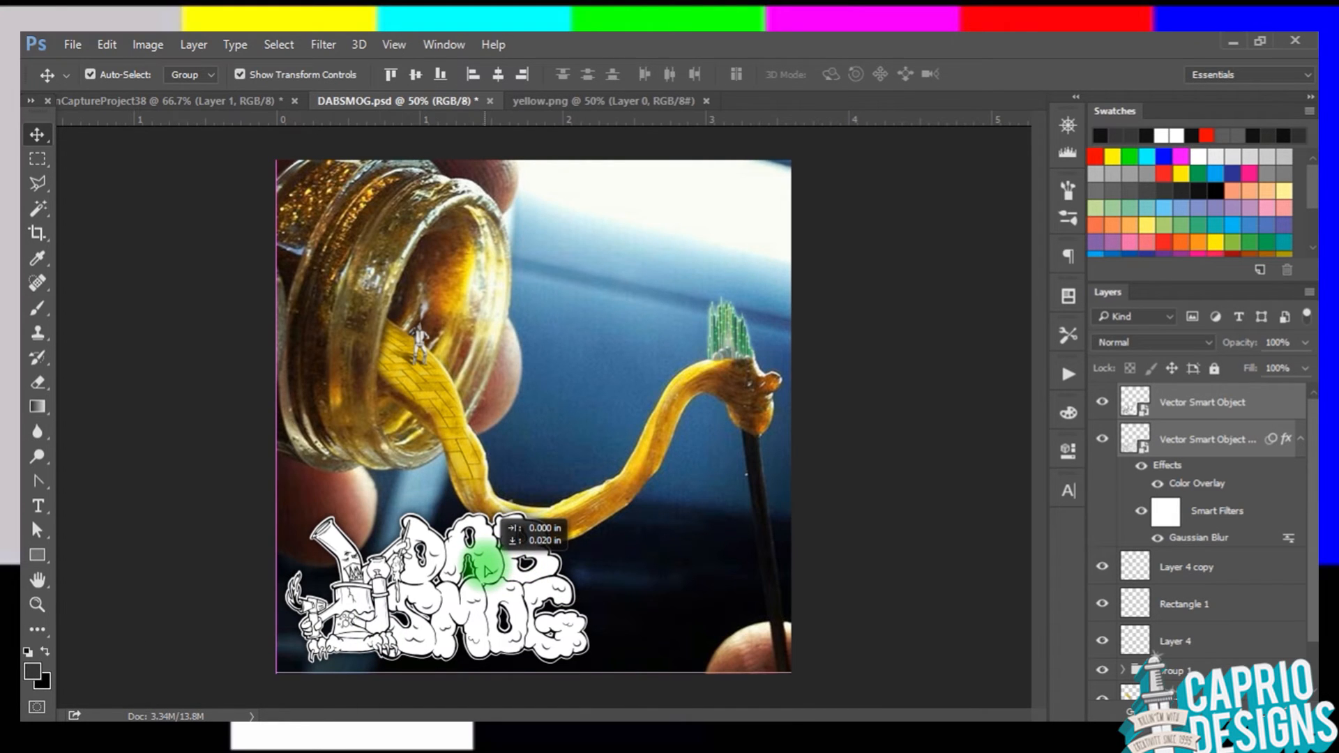
click(192, 393)
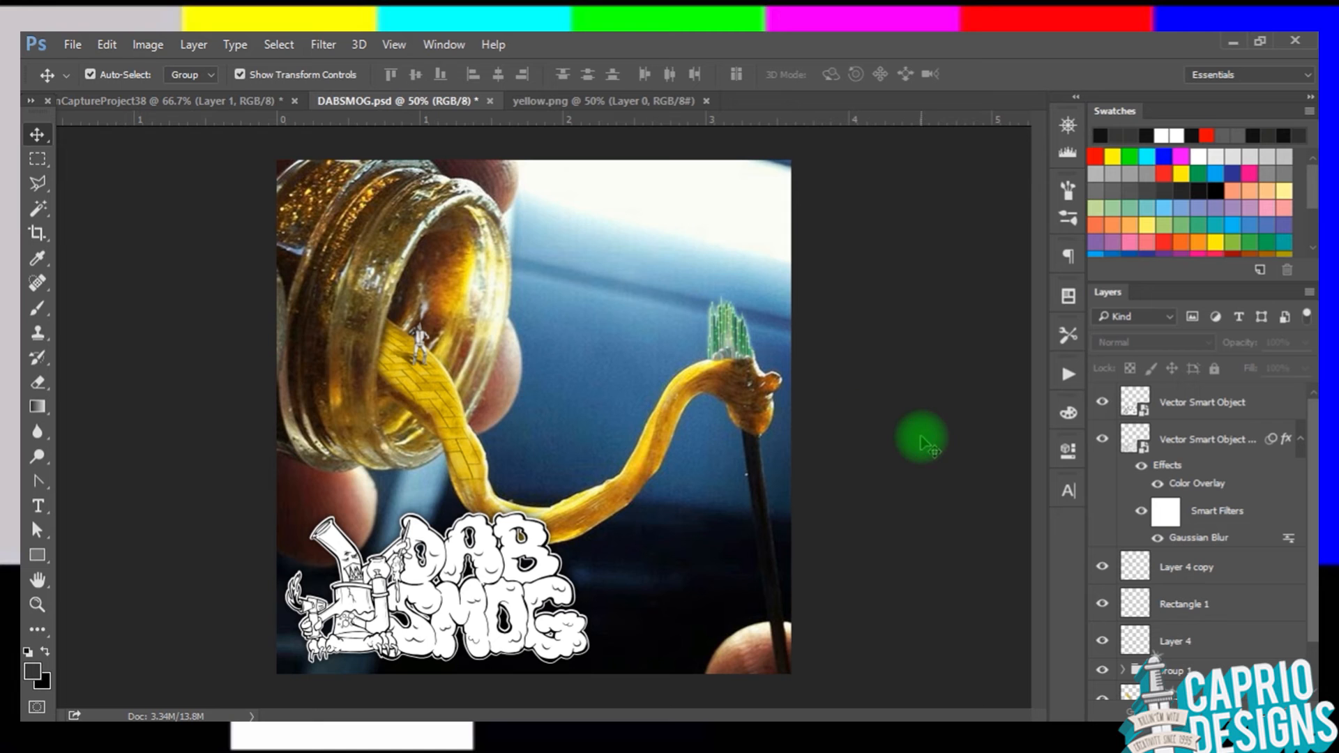
Step: Paste the smoke image as a new top layer and scale it to about 202% so it covers the whole canvas
key(Return)
key(ctrl+v)
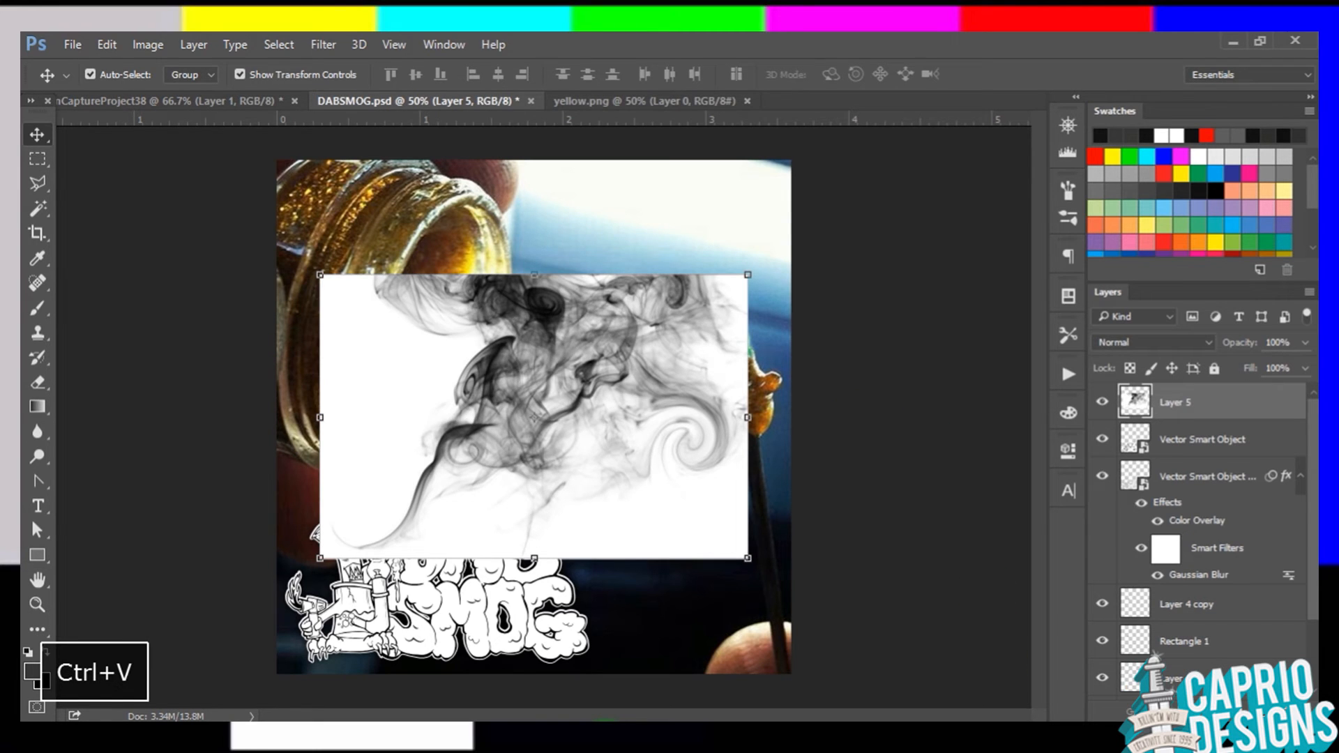
drag(748, 275, 973, 84)
drag(320, 557, 108, 716)
click(37, 134)
click(606, 312)
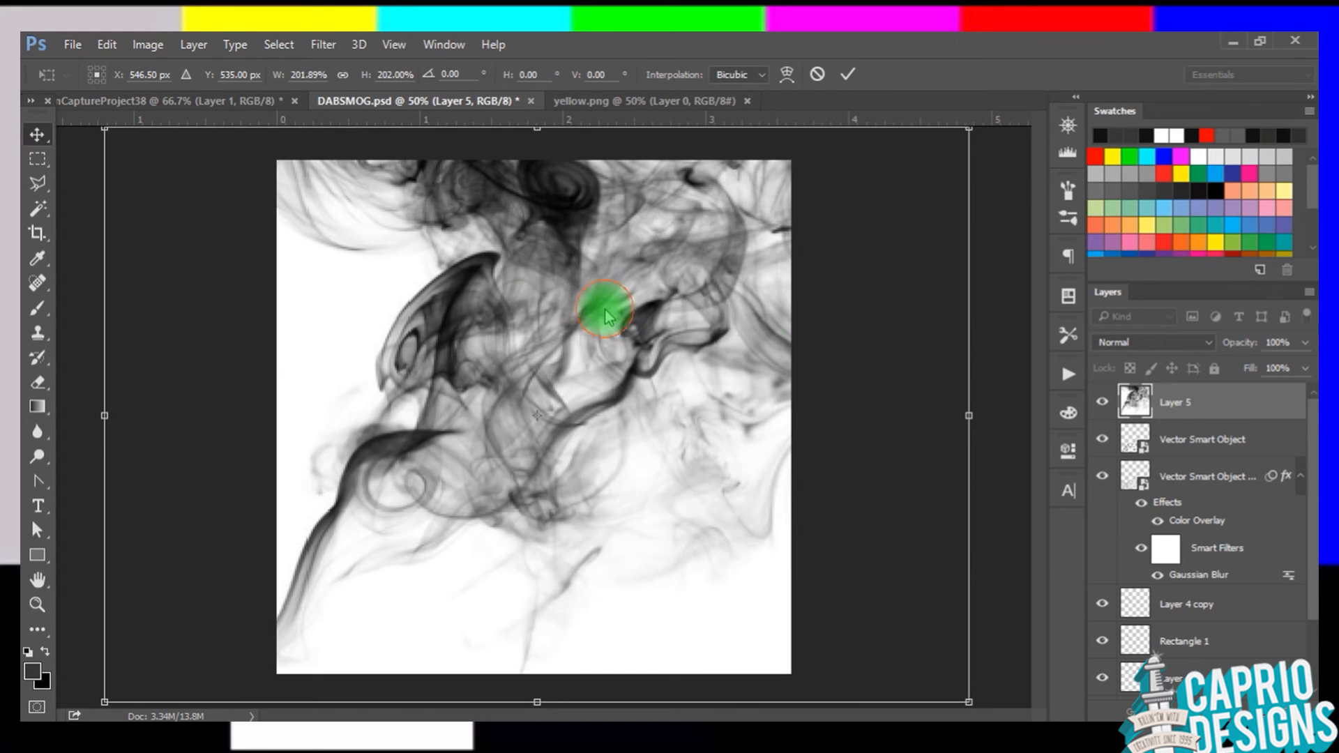
Step: Set the smoke layer's blend mode to Multiply, shift it right on the canvas and reduce its opacity to 50%
click(1151, 341)
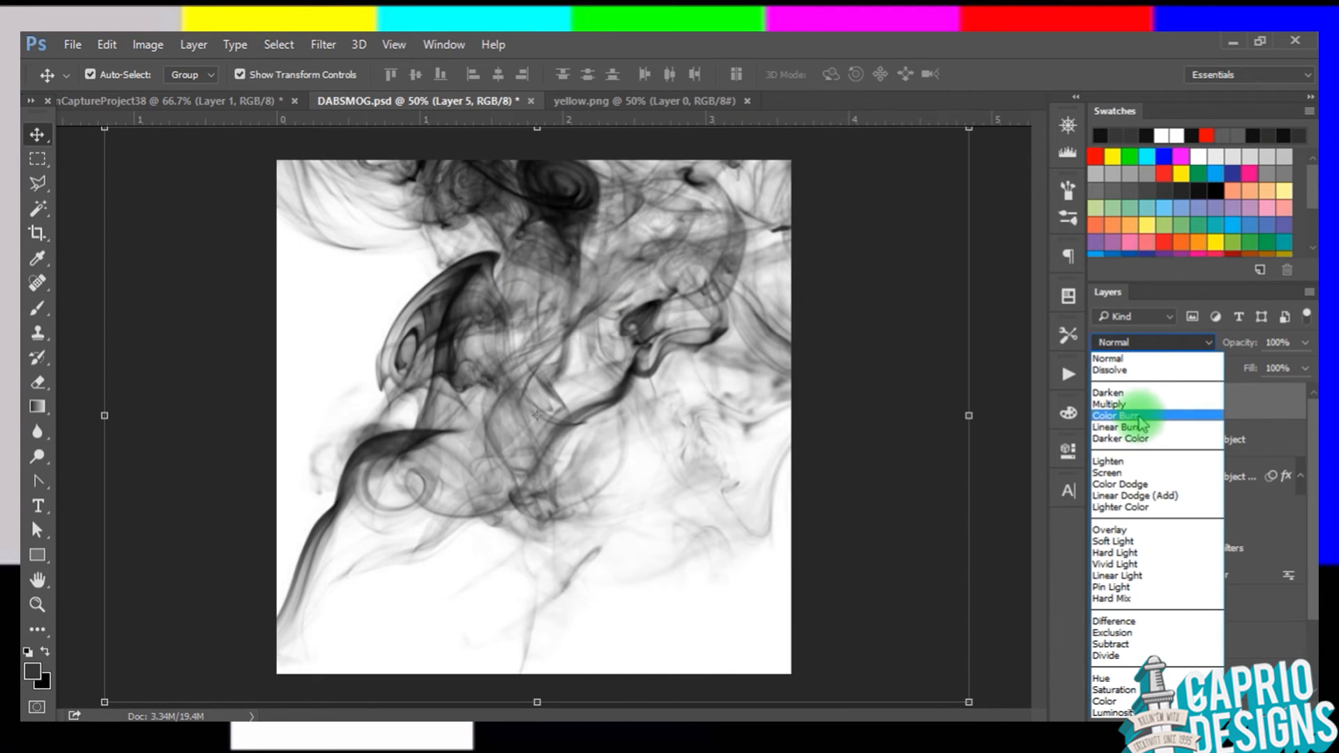
click(1116, 403)
drag(517, 261, 551, 267)
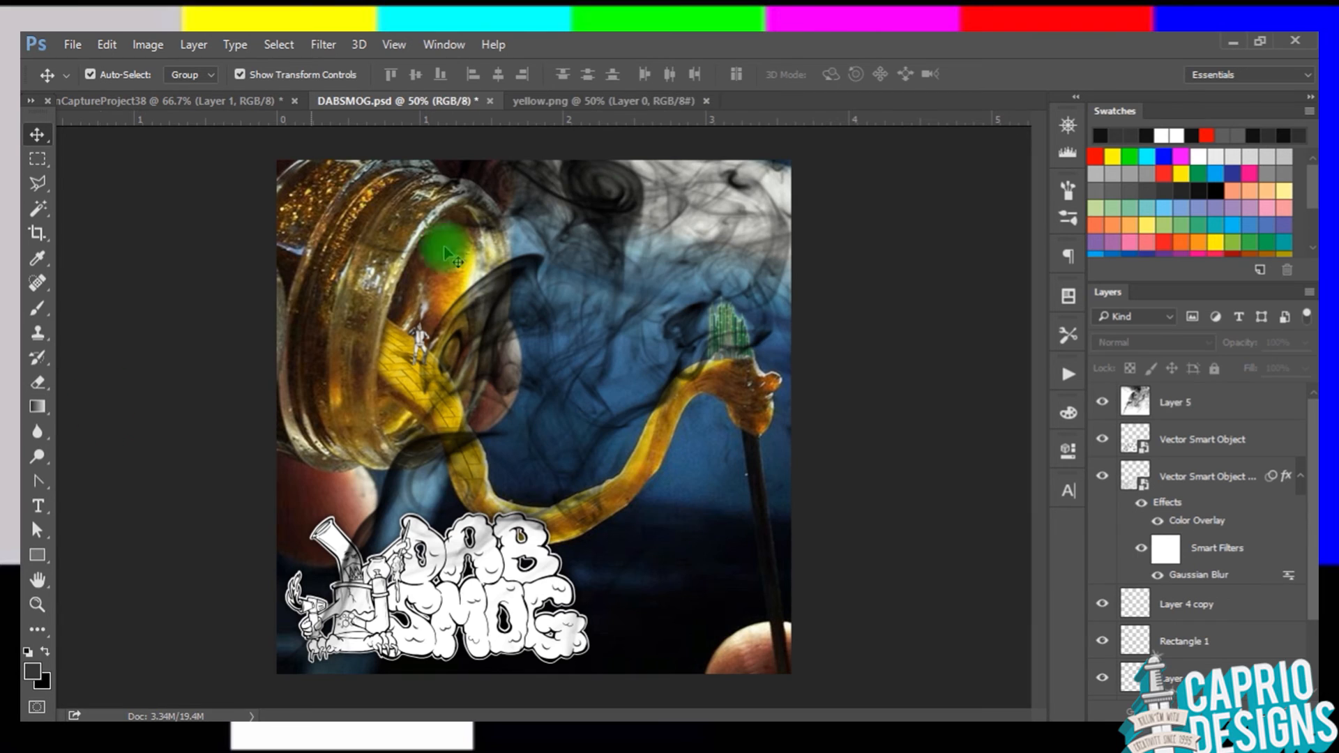
key(5)
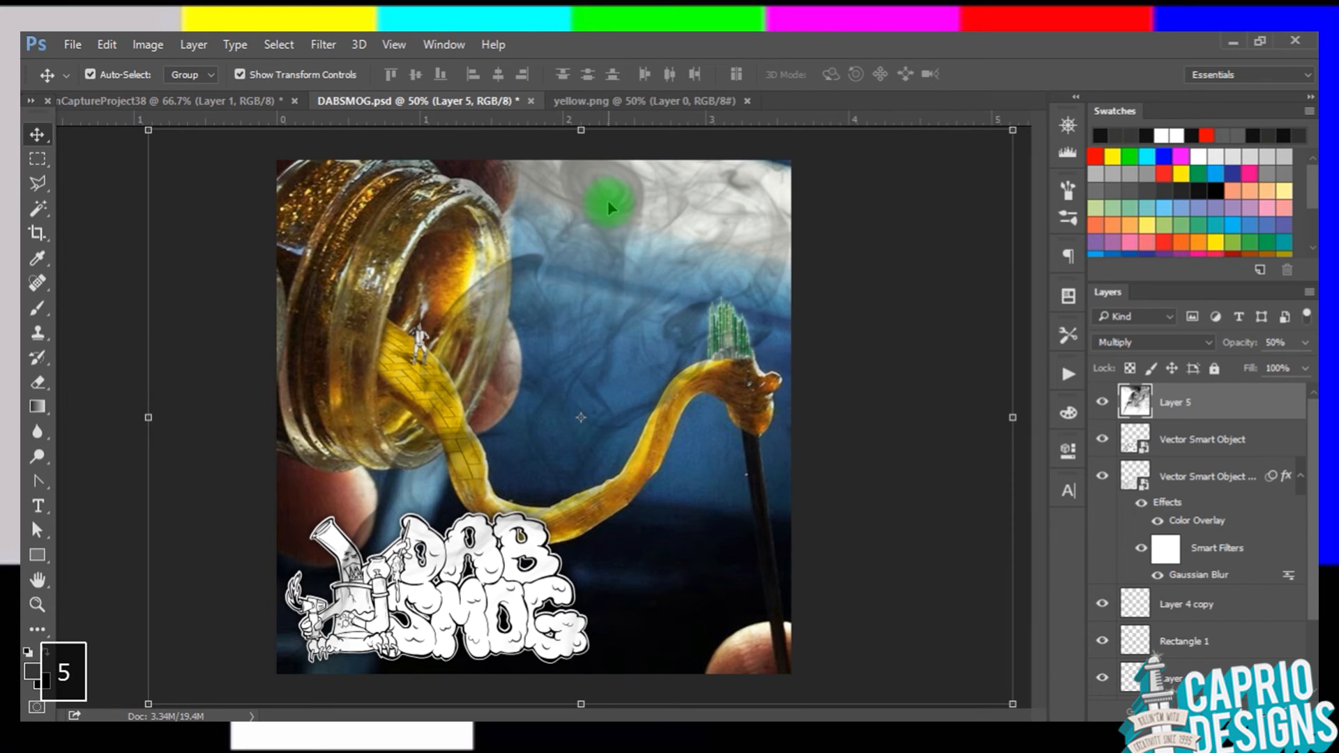
Step: Erase the smoke over the jar, logo and lower scene with a soft eraser of 1457 px, keeping the smoke in the upper sky
click(38, 385)
click(118, 73)
drag(187, 147, 230, 136)
click(422, 430)
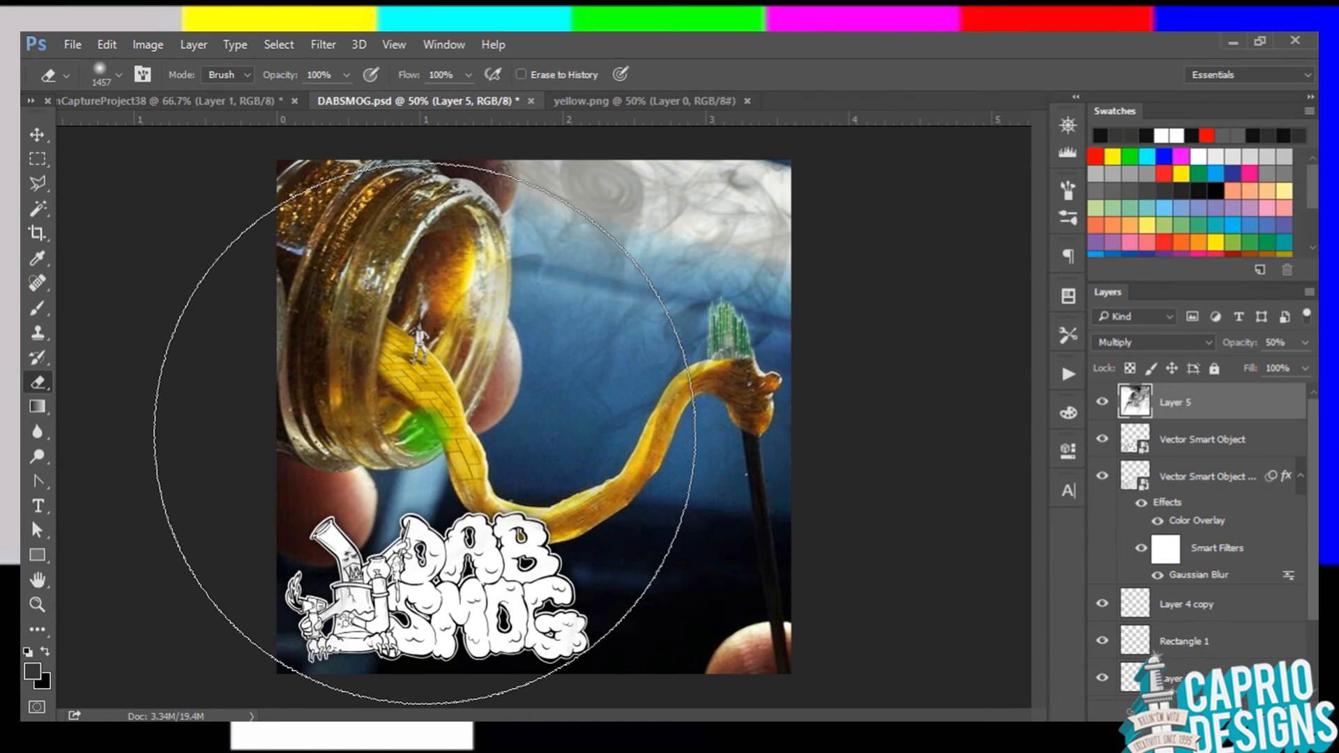
click(425, 433)
click(636, 524)
click(636, 524)
click(254, 383)
Step: Crop to the existing canvas bounds to trim the overhanging smoke, and place a duplicate of the smoke layer lower and further left
click(44, 207)
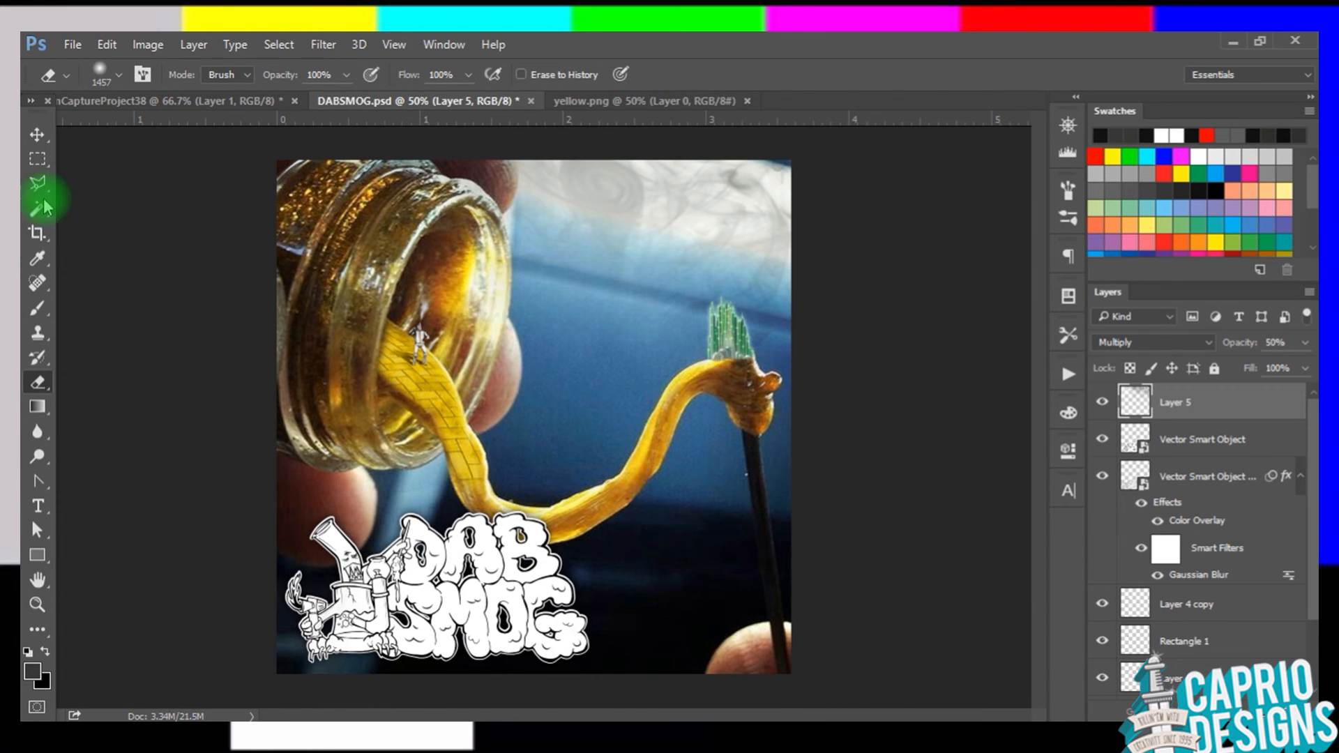
click(35, 140)
key(ctrl+t)
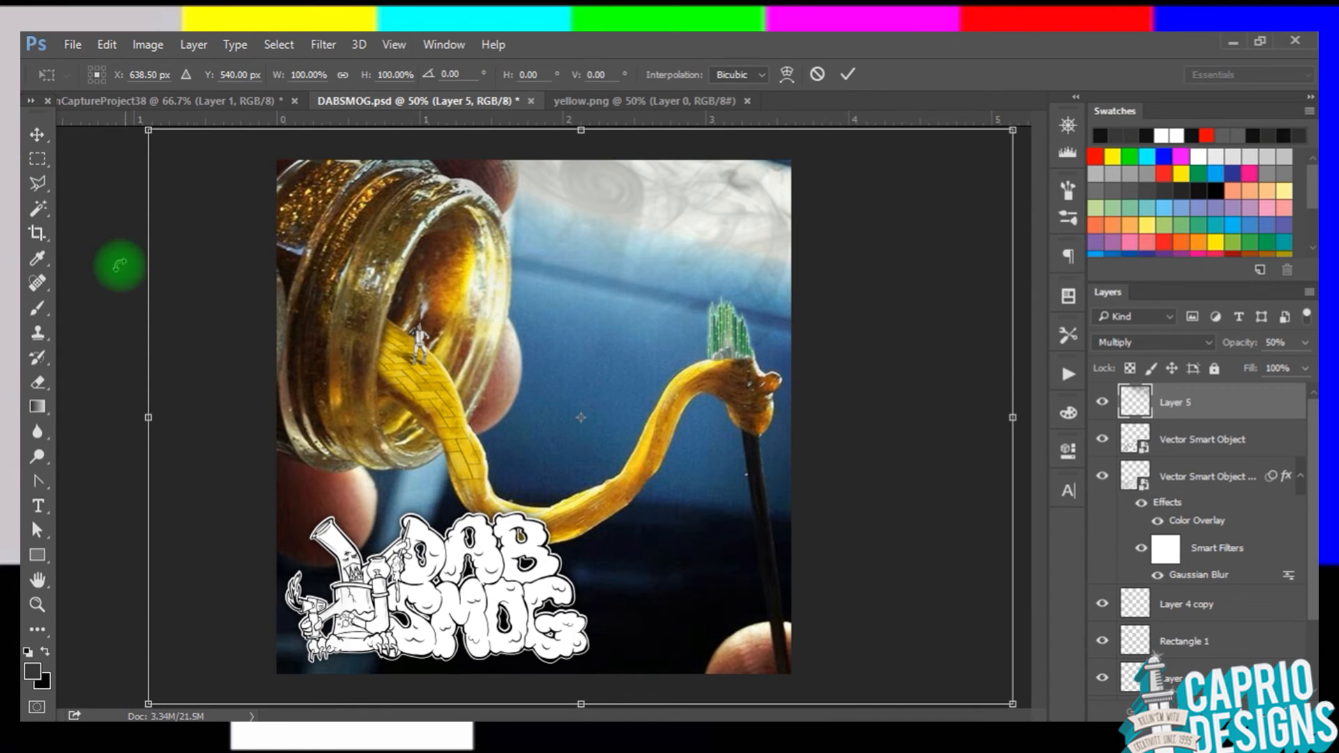
click(38, 233)
click(481, 292)
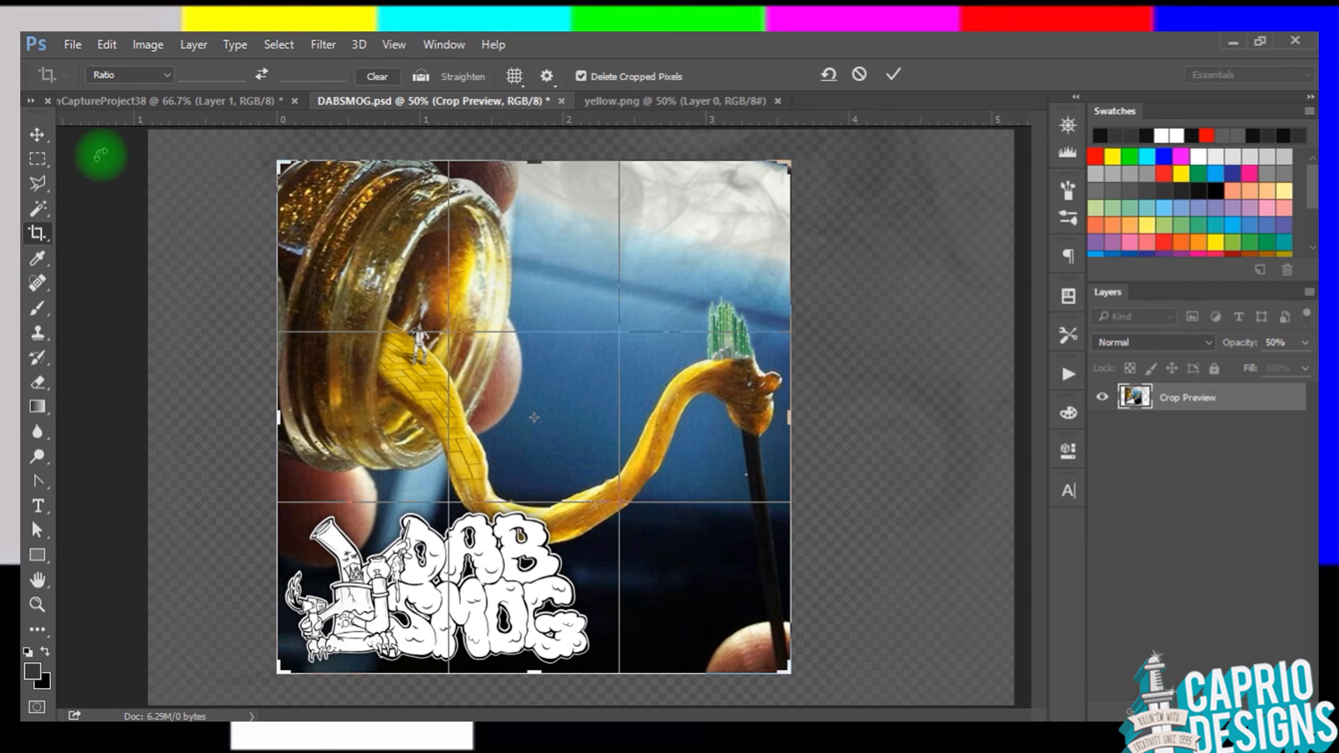
click(52, 145)
click(610, 317)
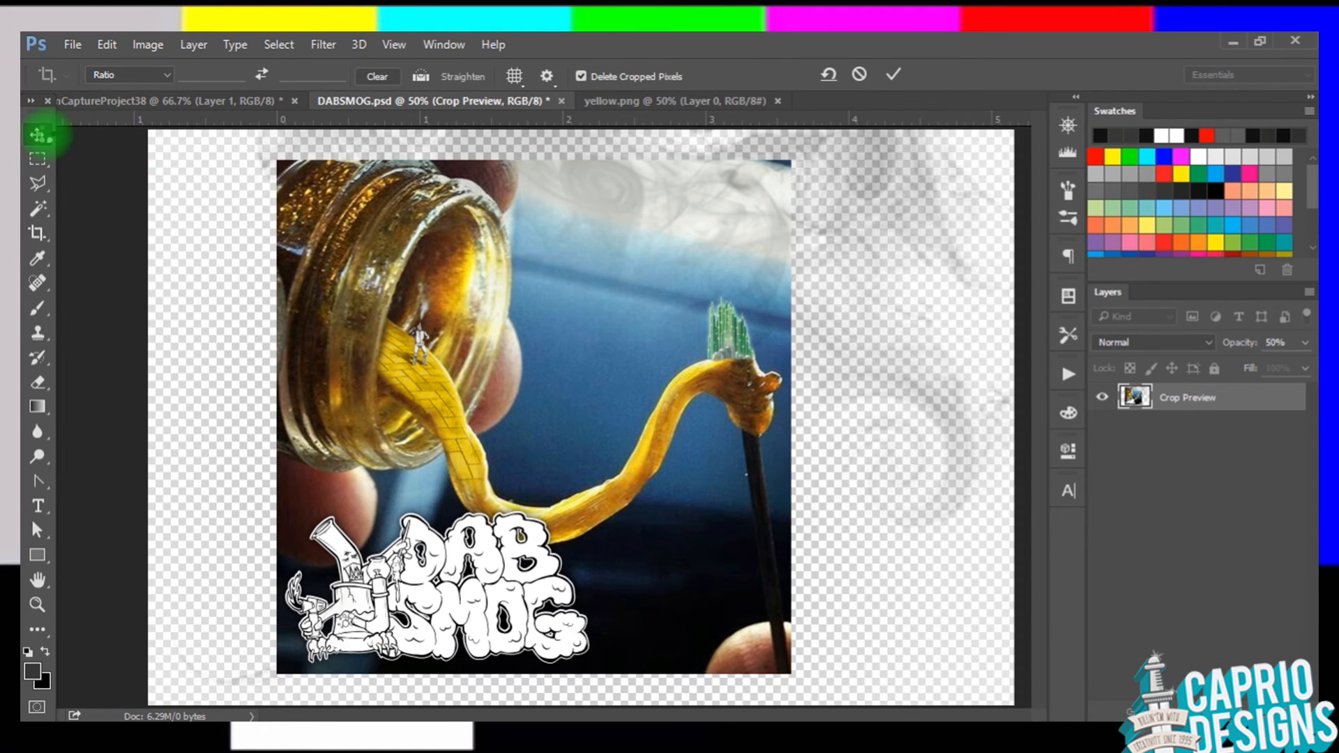
click(41, 135)
click(665, 251)
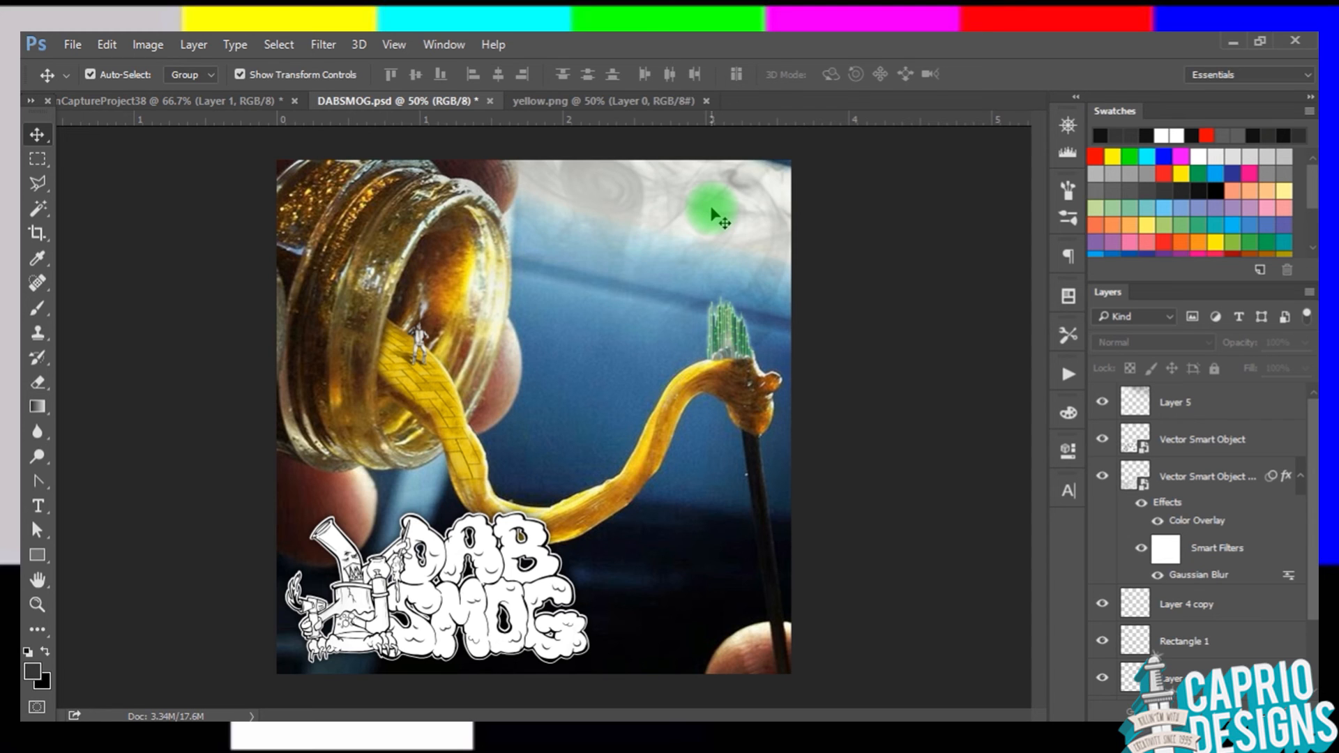
drag(711, 208, 629, 291)
click(143, 49)
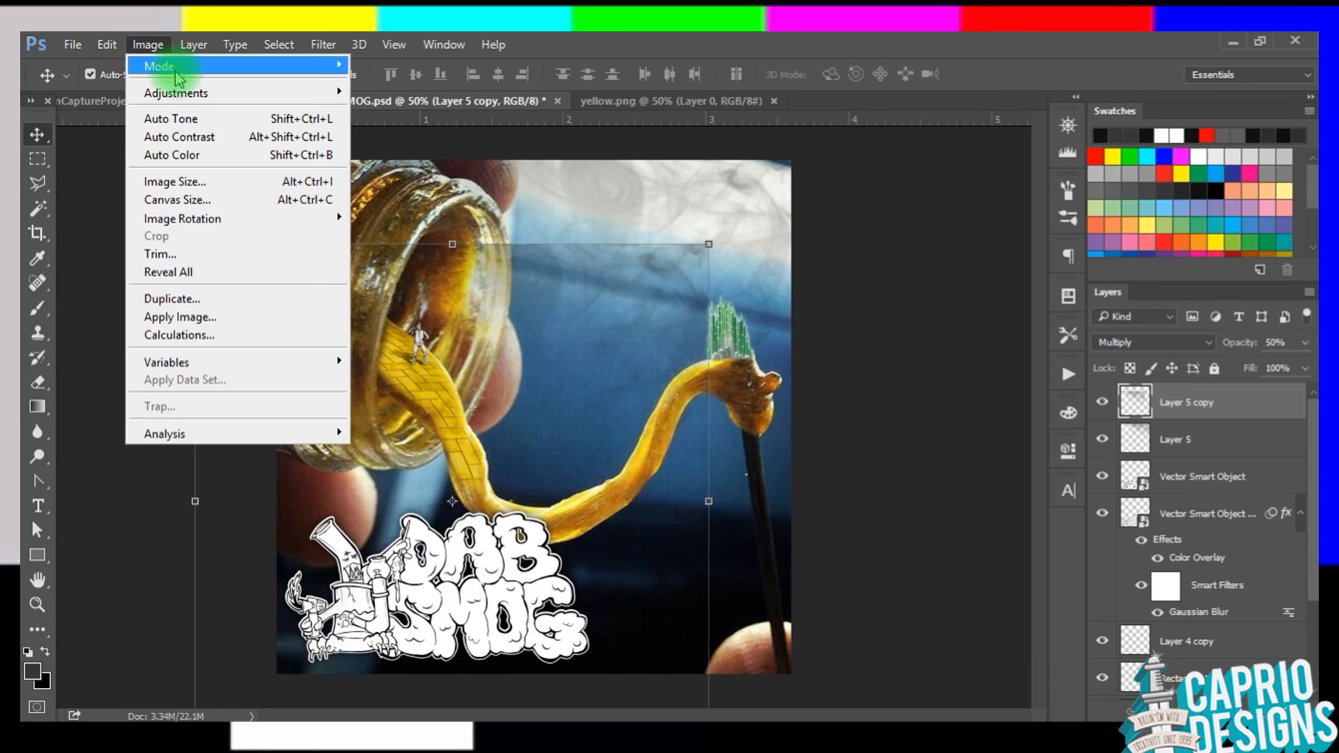
click(194, 223)
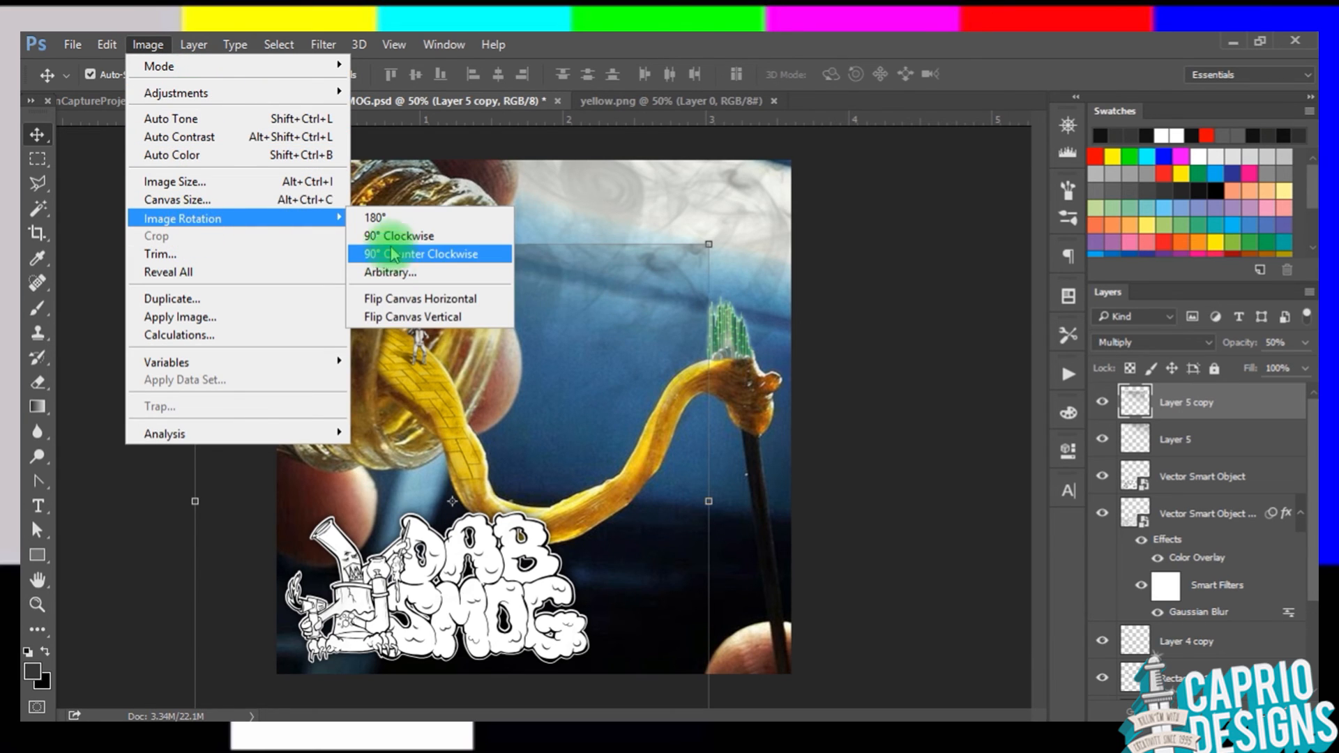
click(376, 217)
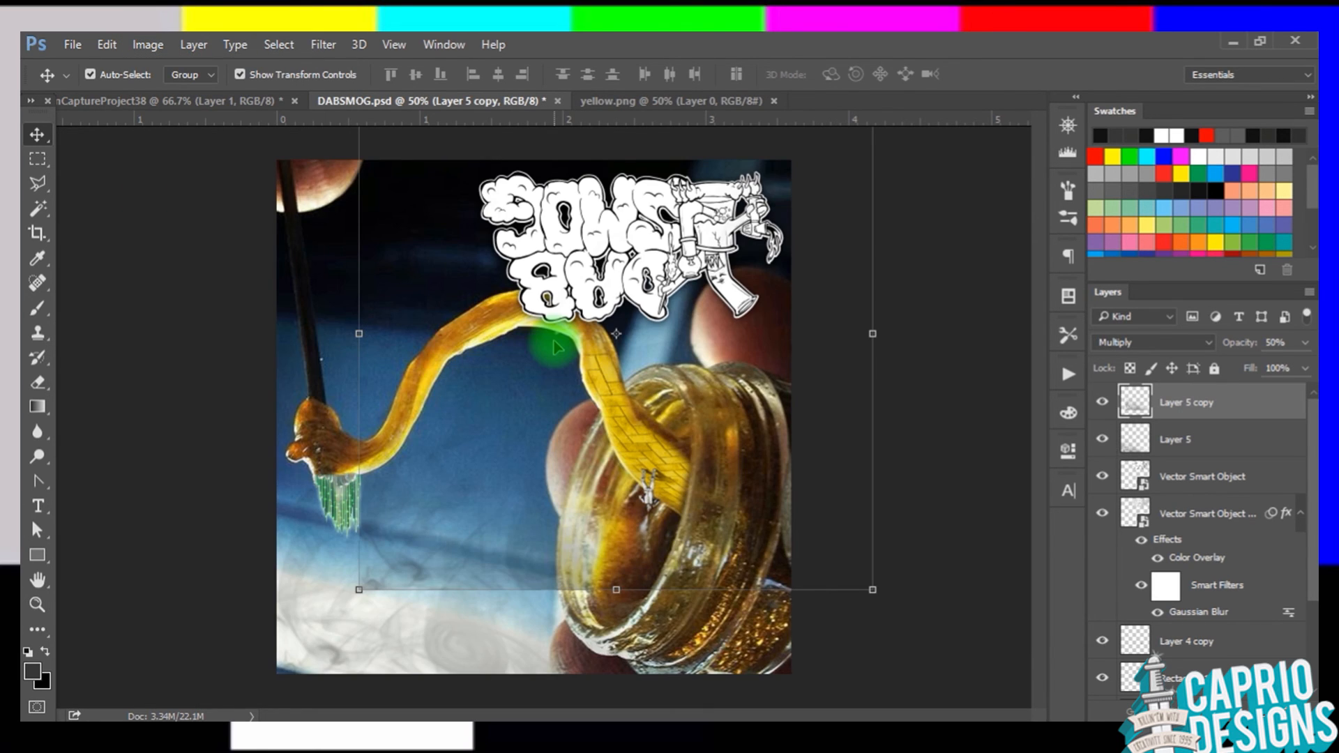
key(BackSpace)
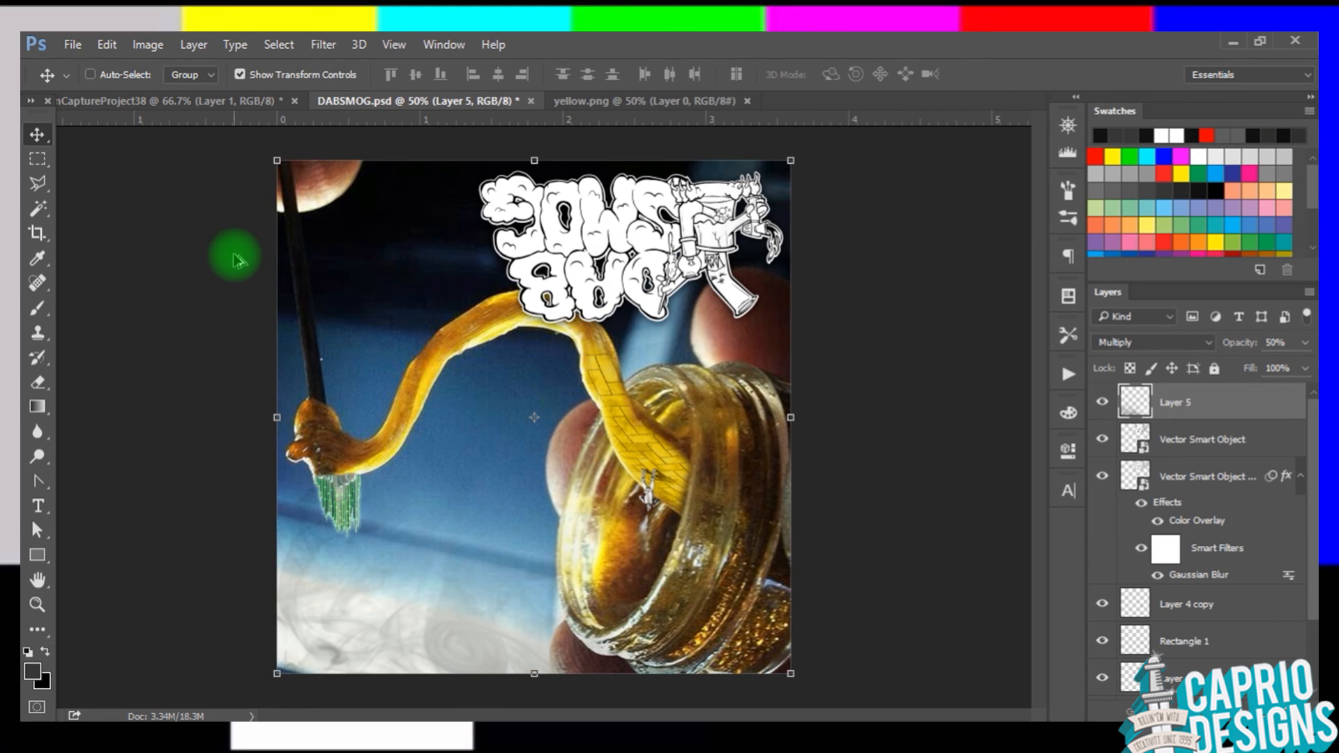
key(ctrl+alt+z)
key(ctrl+alt+z)
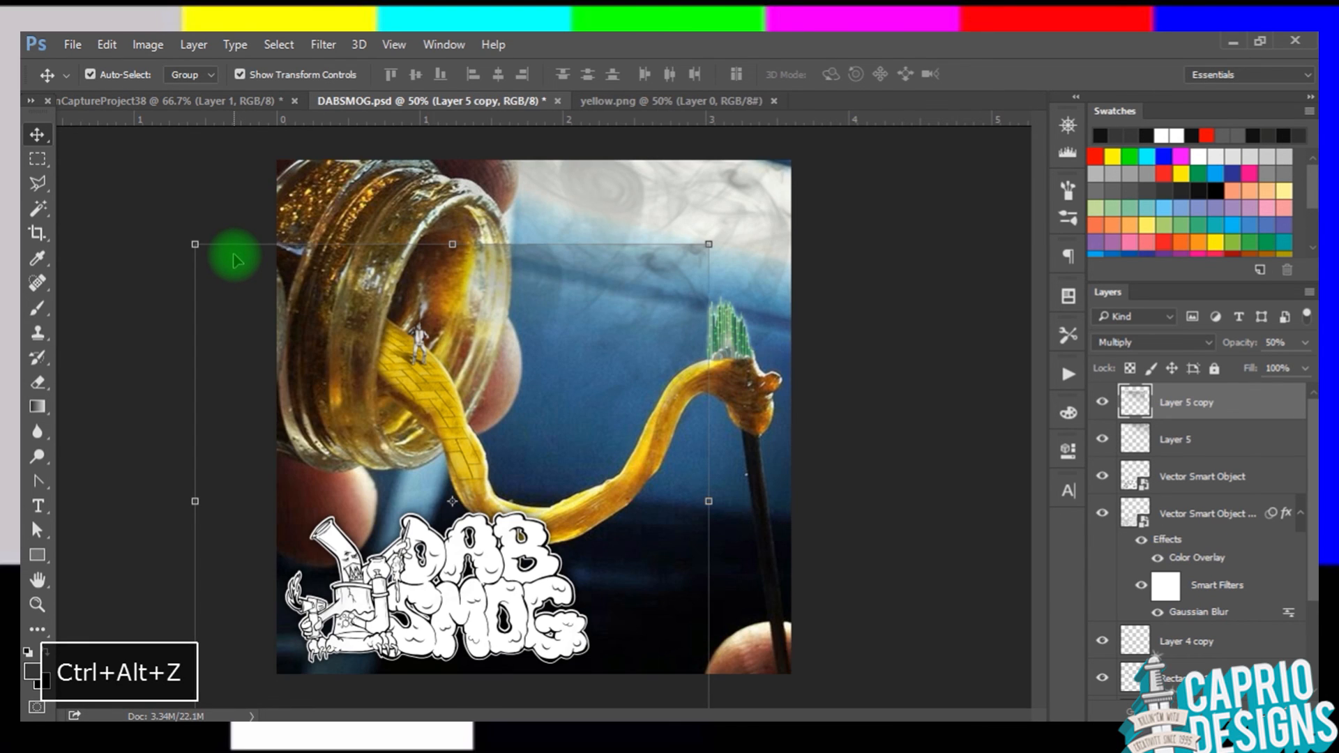
Step: Rotate the duplicated smoke layer 180° and position it so its smoke covers the logo and the lower part of the canvas
click(107, 44)
mouse_move(180, 413)
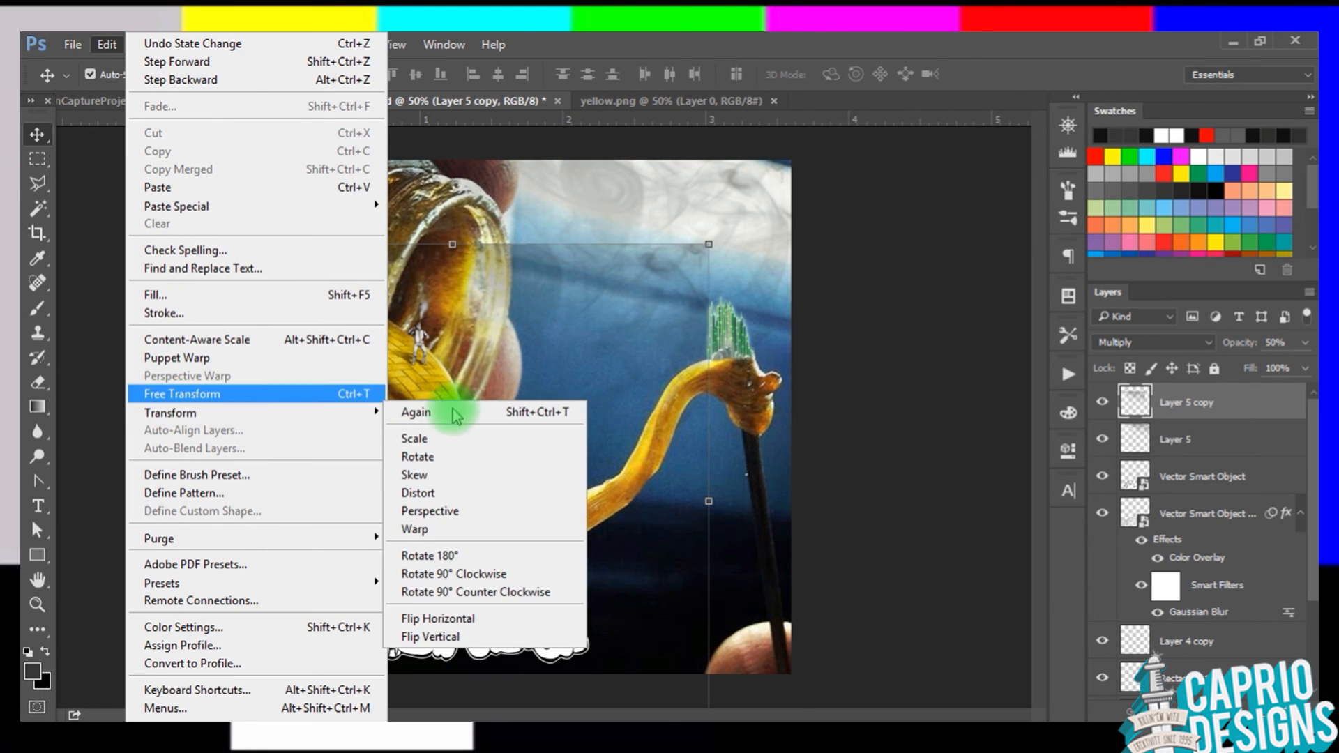
click(430, 555)
drag(551, 412, 608, 328)
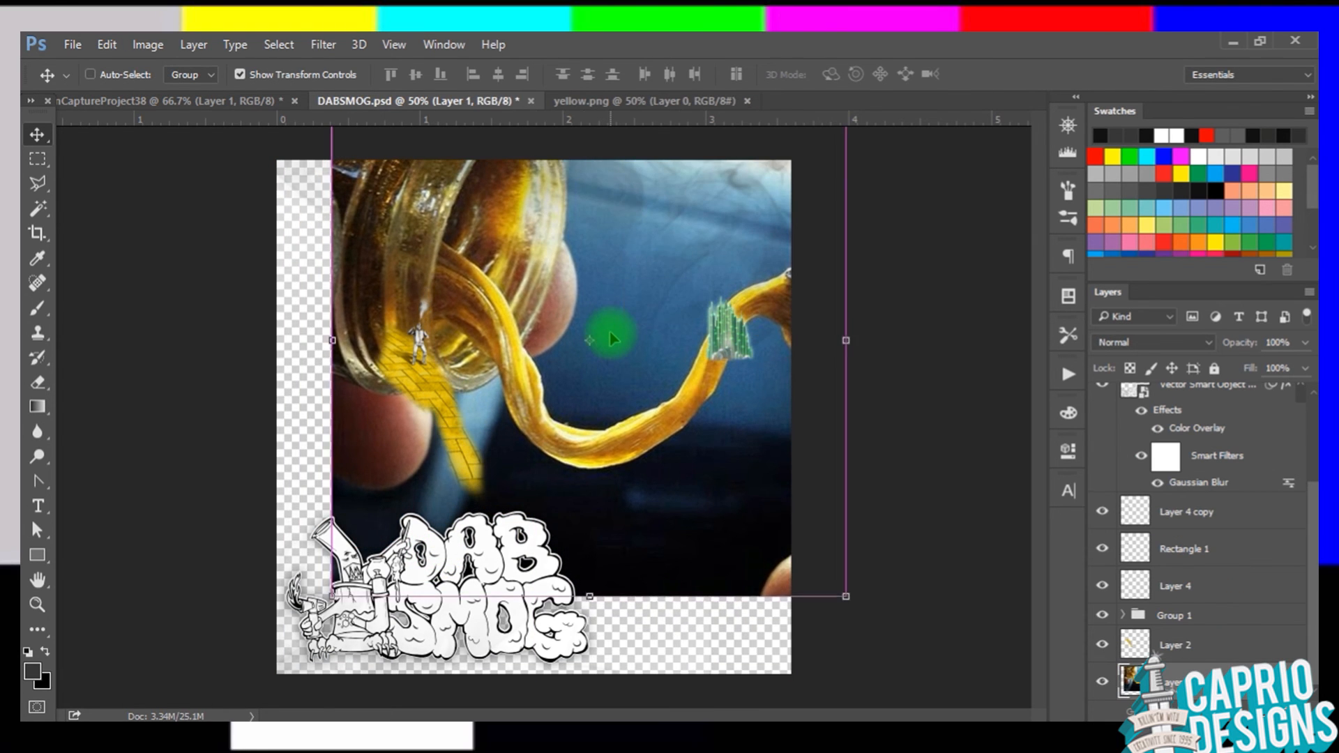
key(ctrl+z)
drag(282, 635, 351, 546)
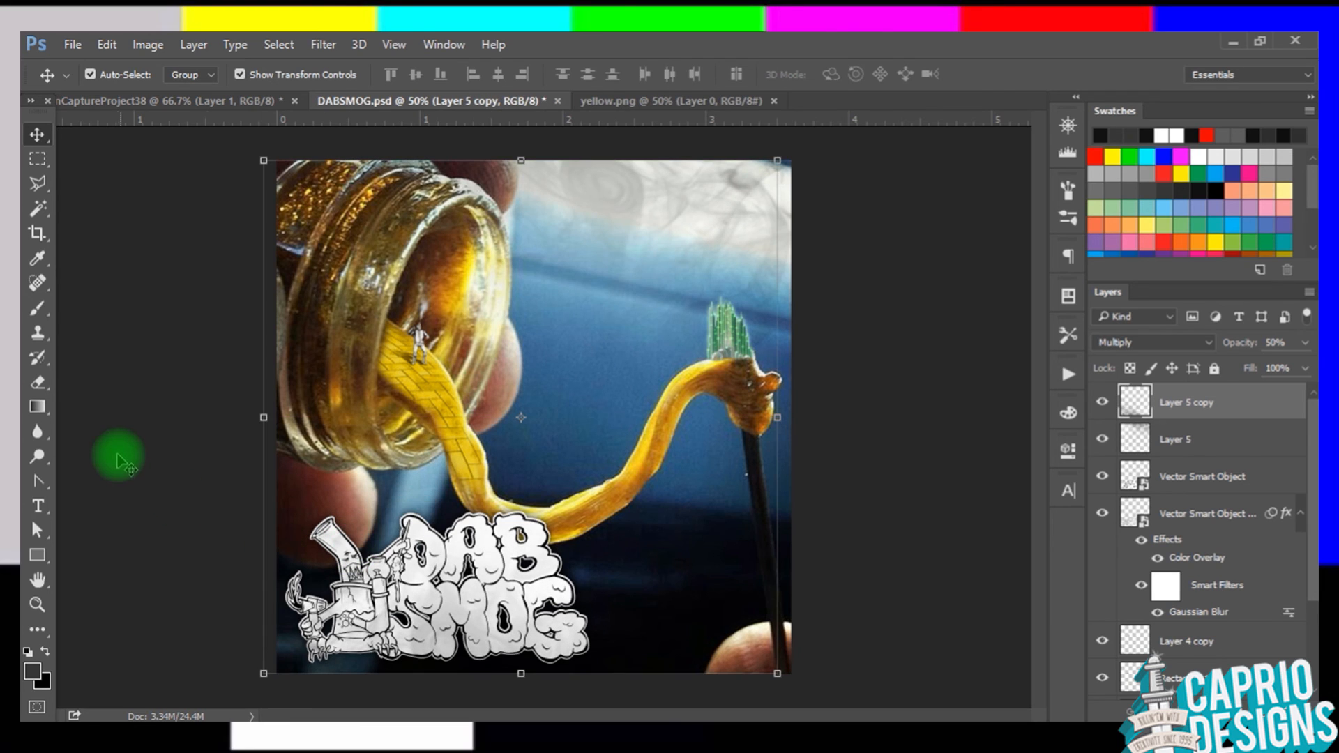
click(958, 516)
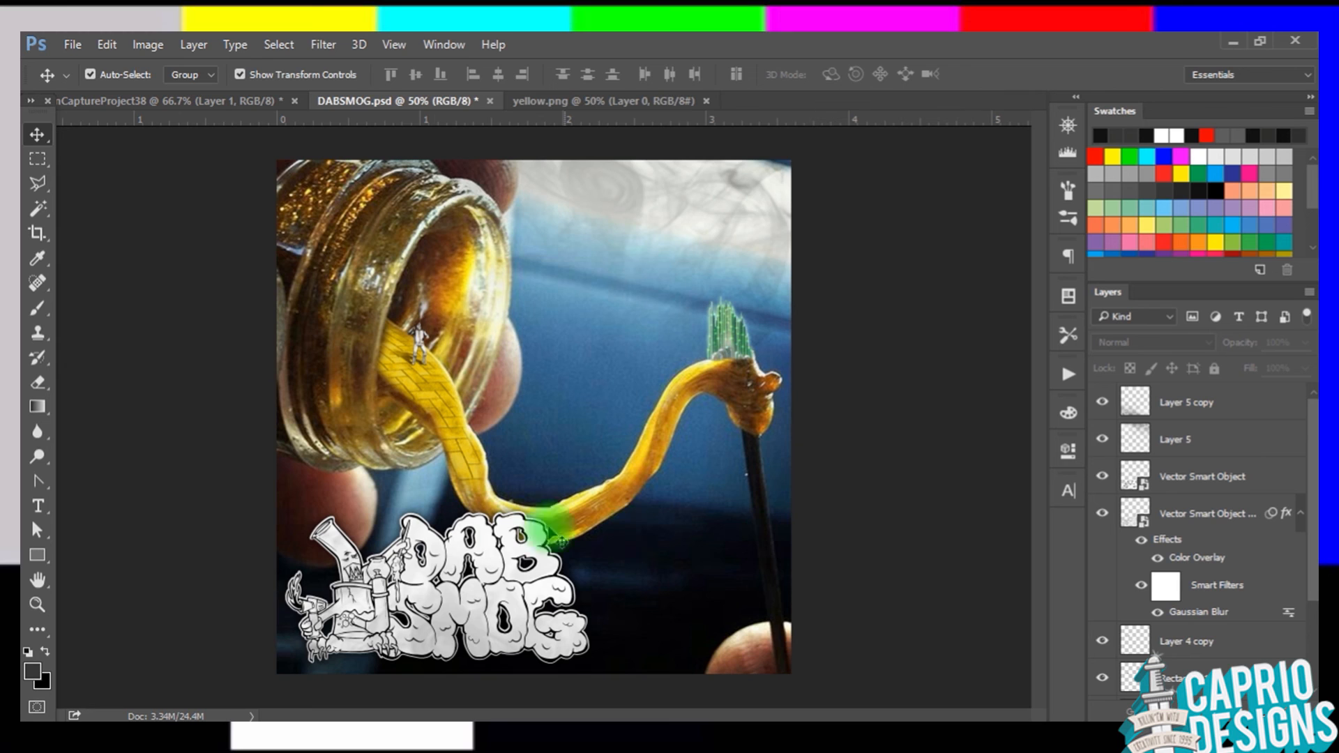
Step: Reorder the rotated smoke copy to sit directly below the original smoke layer and above the white logo, and deselect
click(479, 633)
key(ctrl+bracketleft)
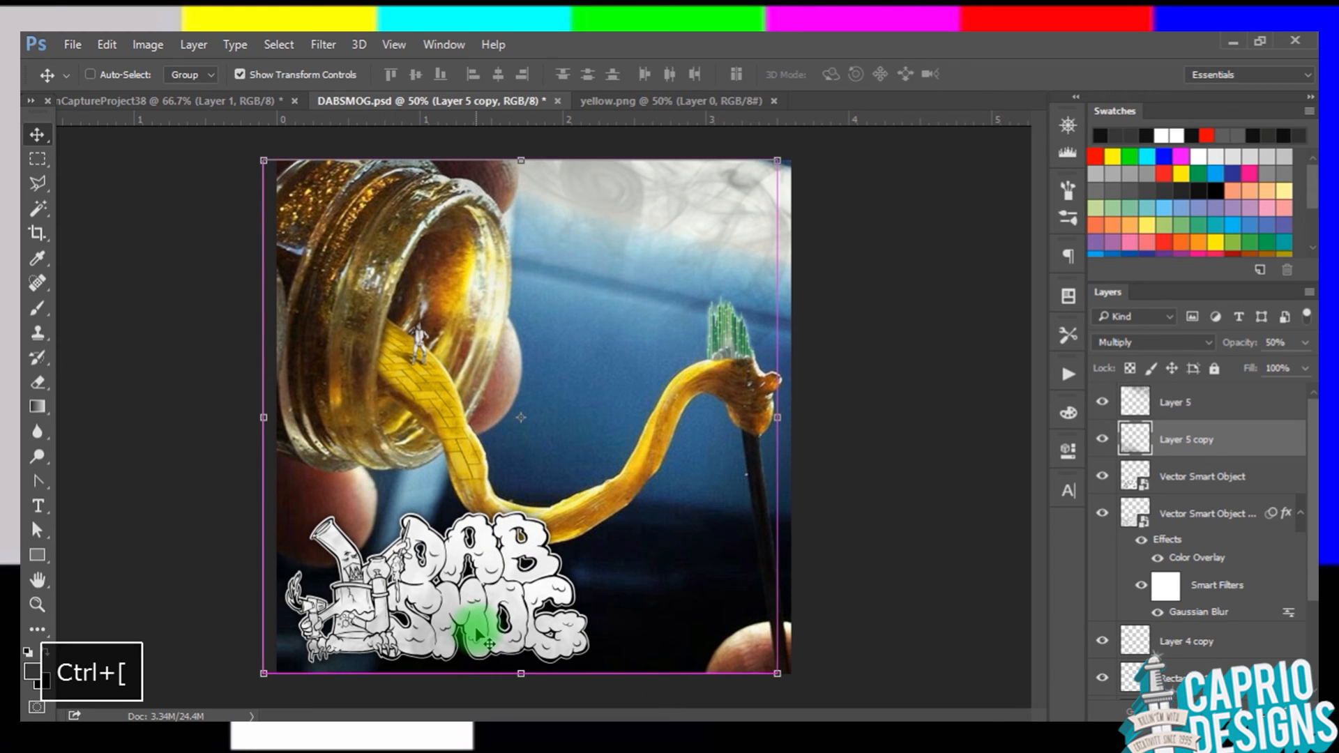
key(ctrl+bracketleft)
key(ctrl+bracketright)
key(ctrl+bracketleft)
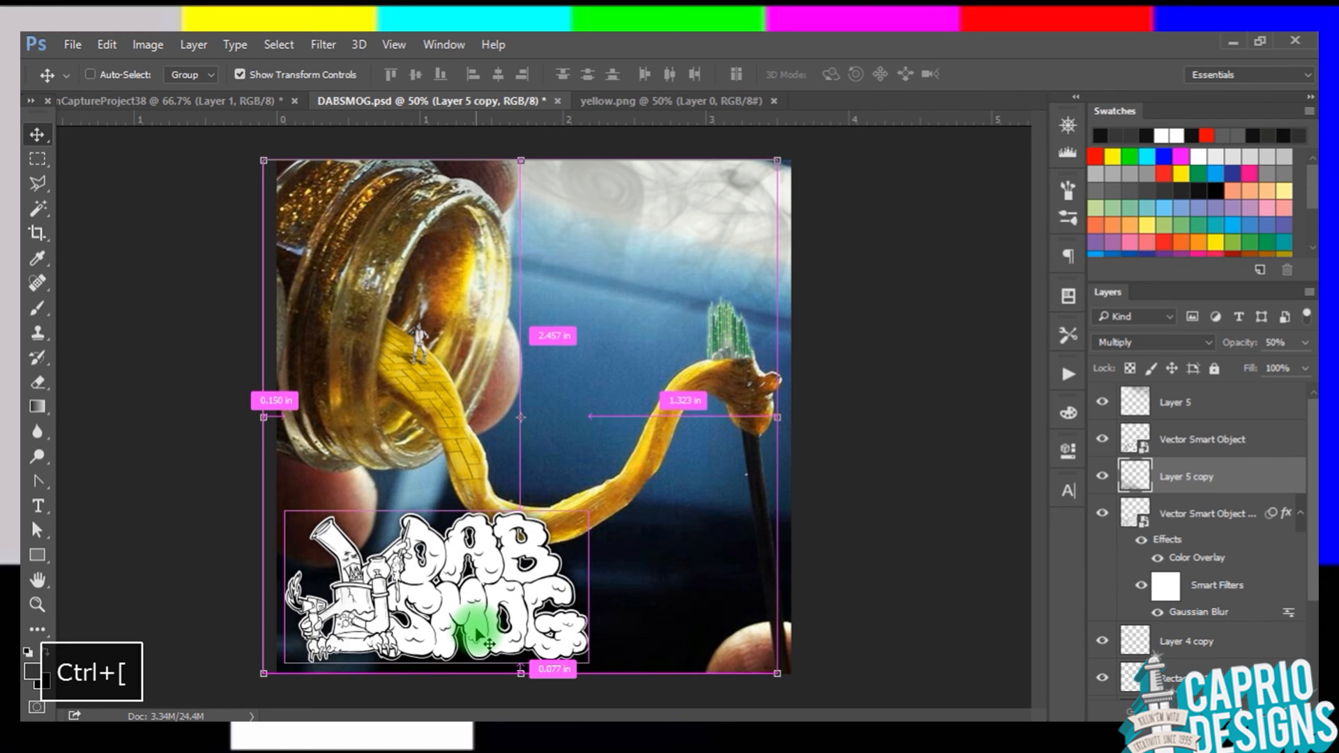
key(ctrl+bracketright)
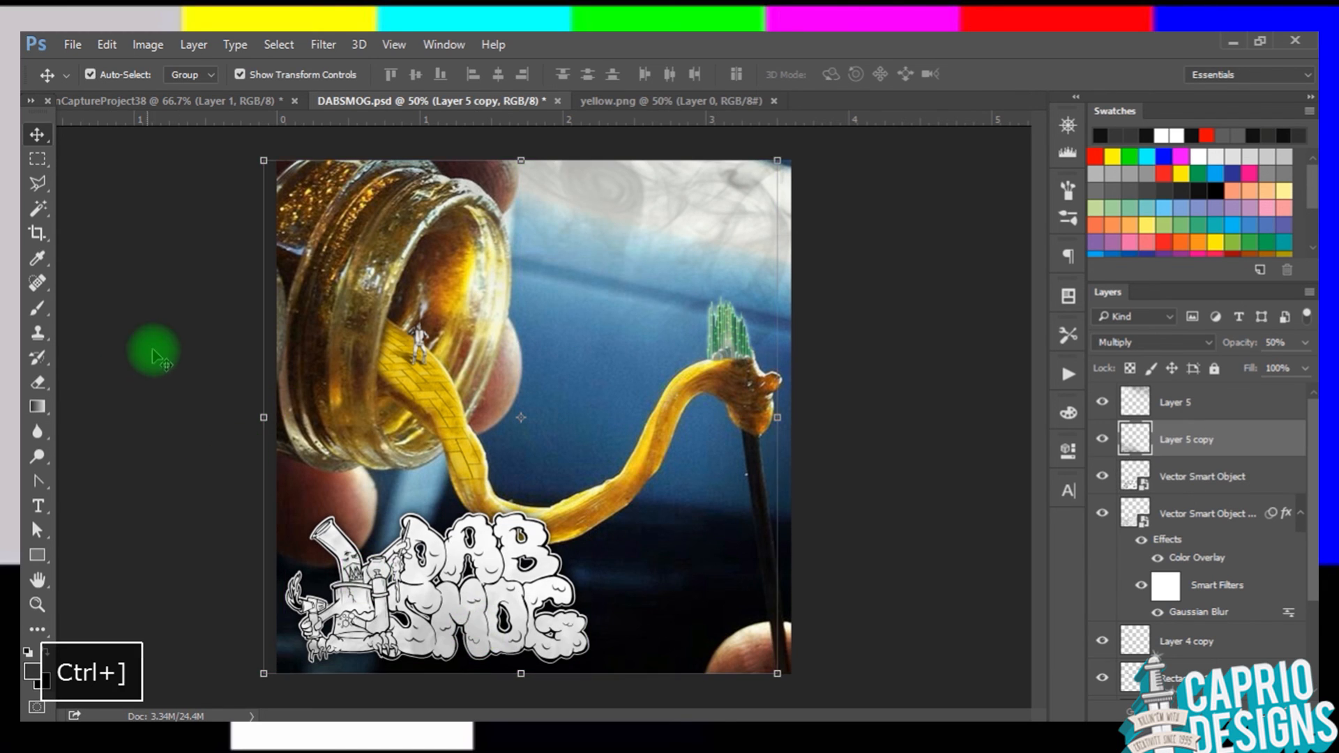
click(153, 350)
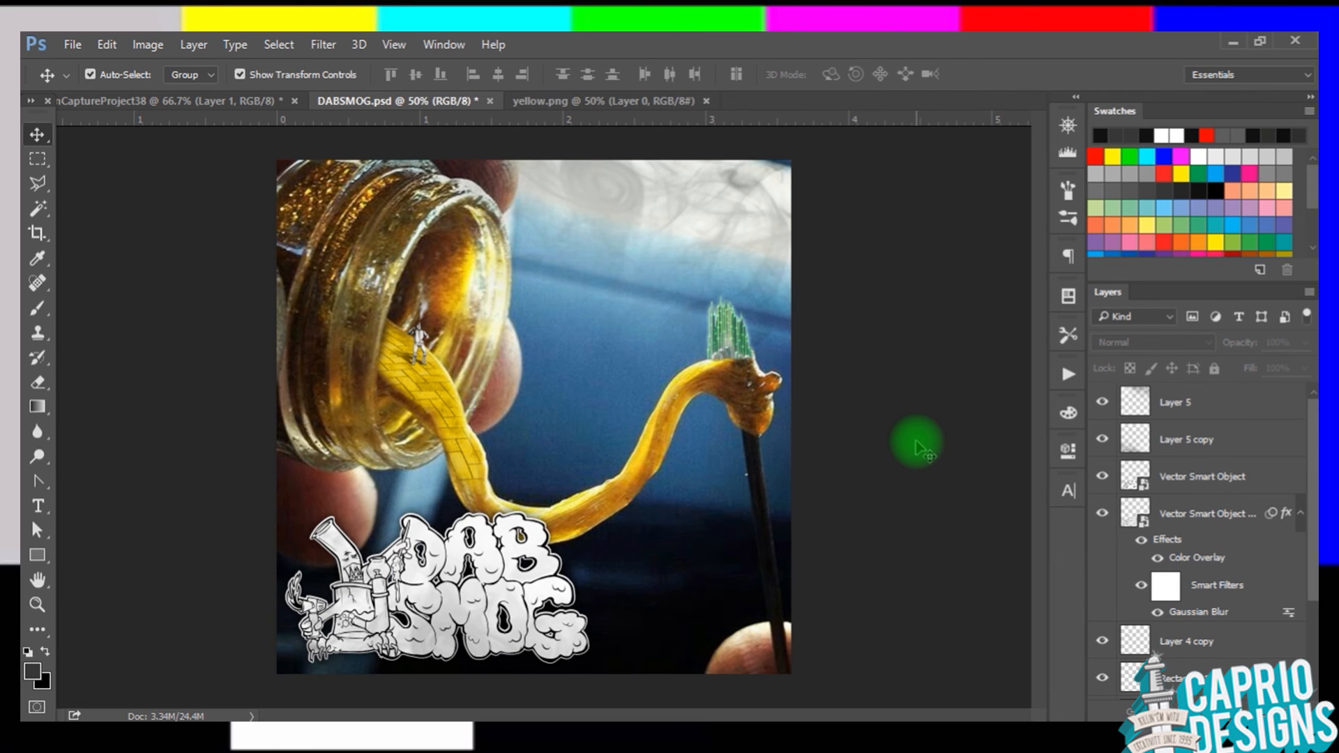